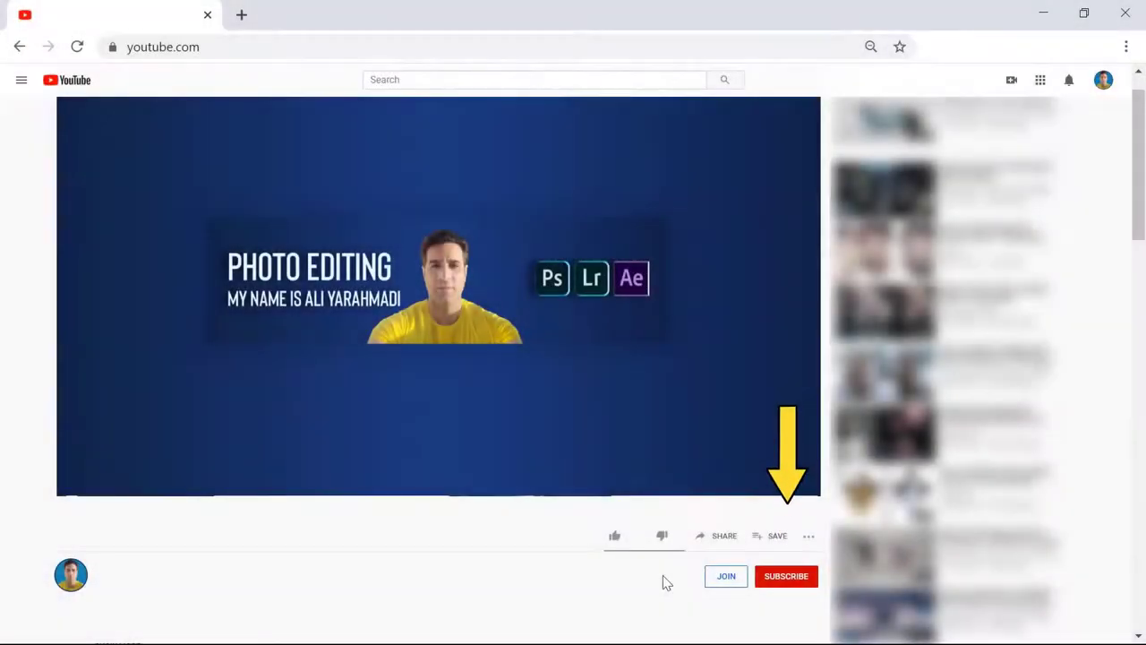
# - Subscribe to the photo editing channel and view its notification bell options
pyautogui.click(785, 583)
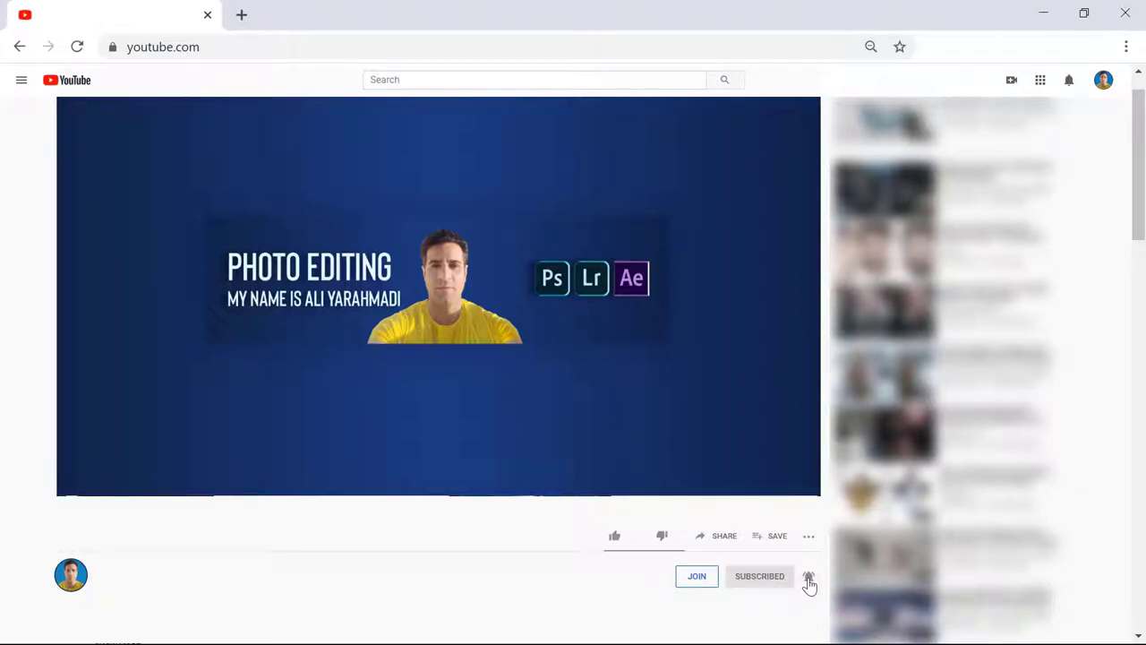
pyautogui.click(809, 580)
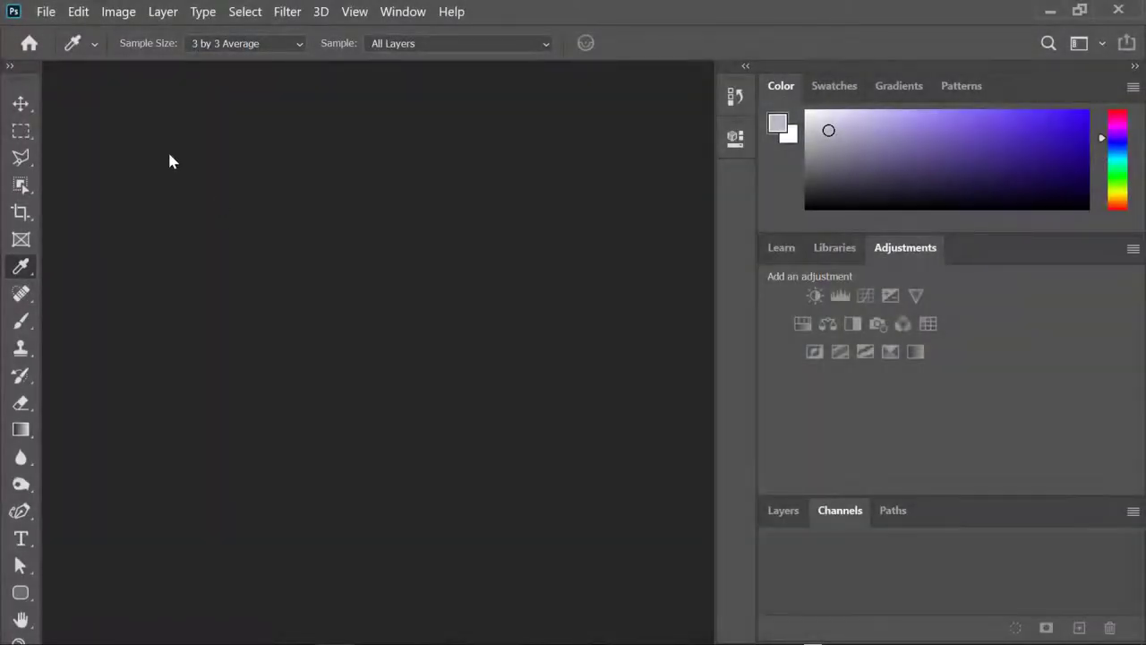
# - Create a new document 50 cm wide and 50 cm high at 72 ppi
pyautogui.click(46, 12)
pyautogui.click(51, 31)
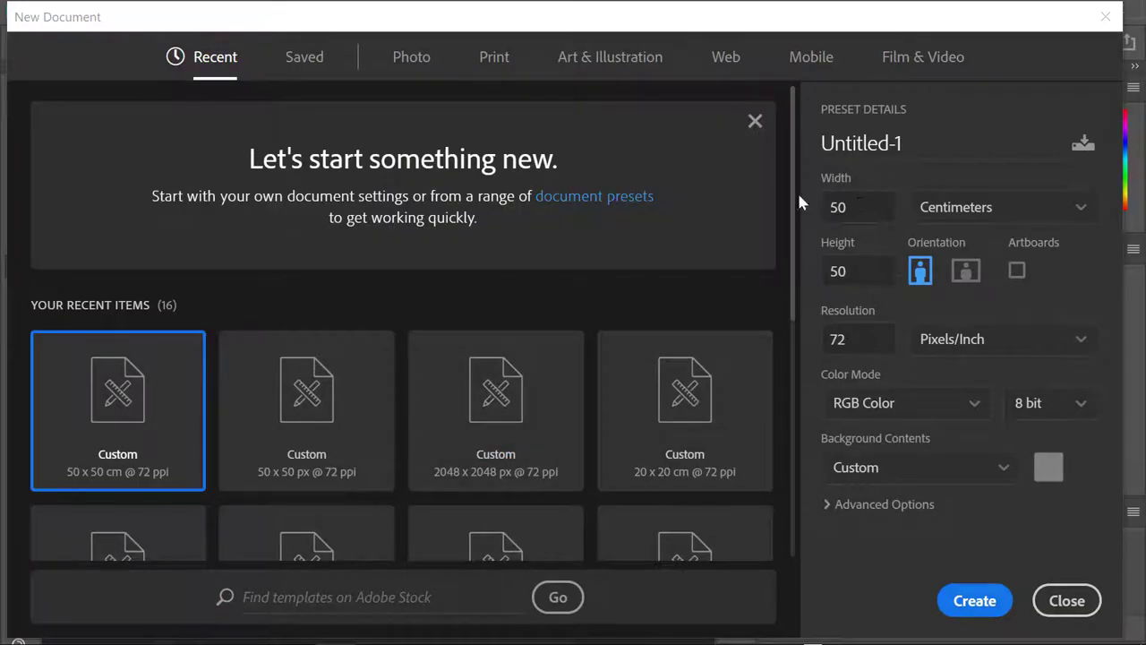
pyautogui.click(840, 207)
pyautogui.click(870, 280)
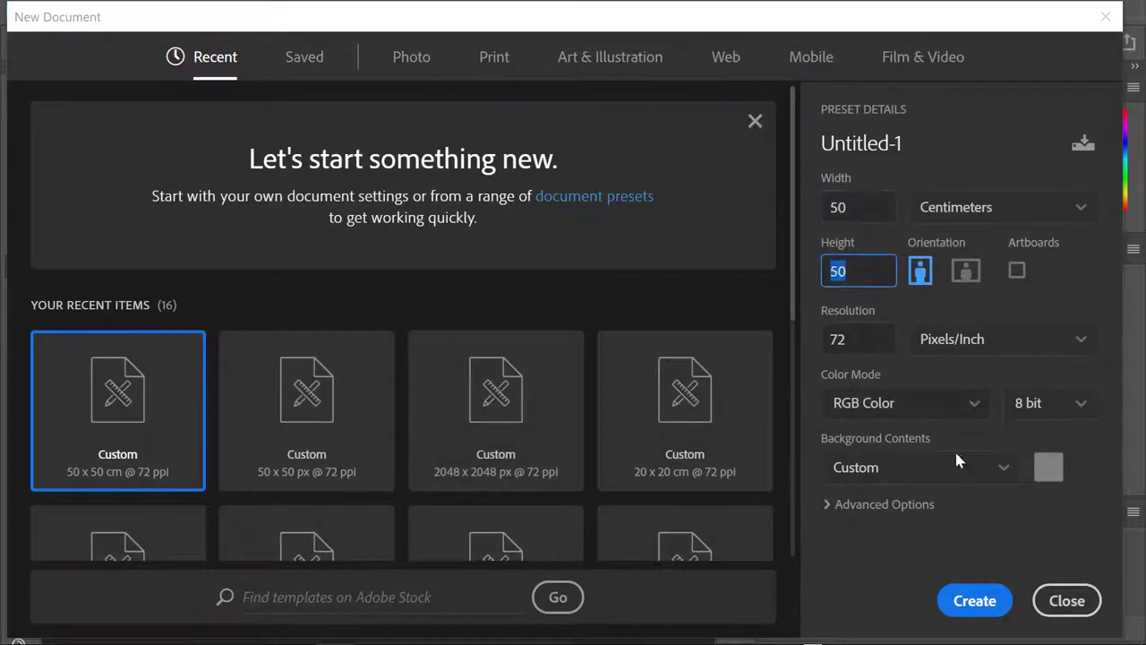
pyautogui.click(975, 601)
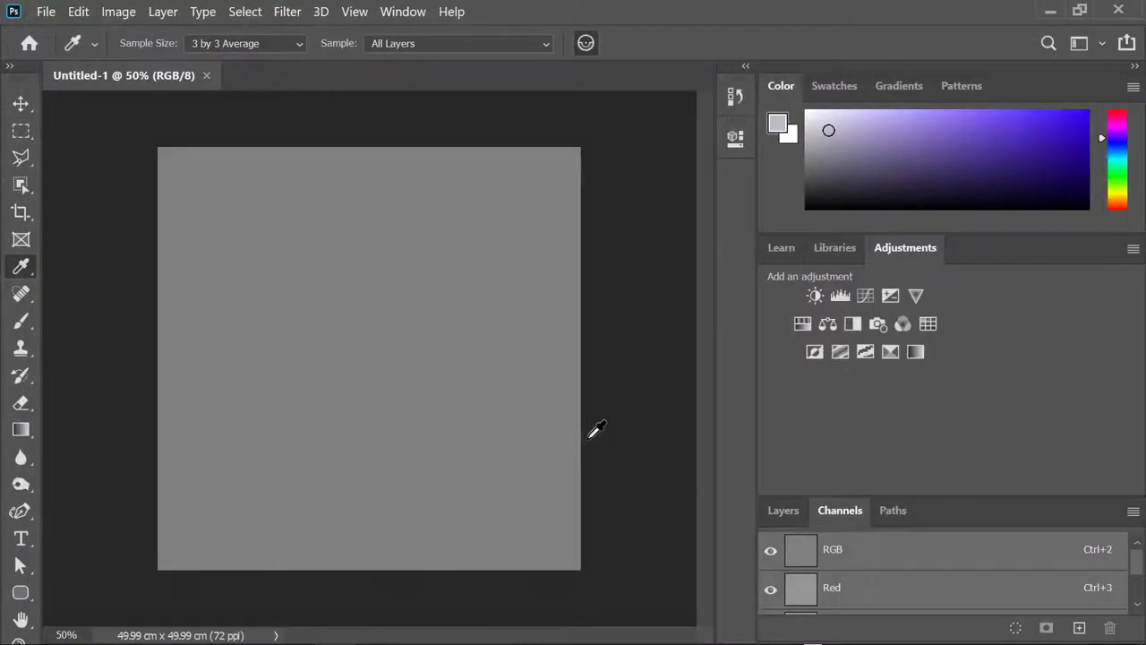
# - Fit the canvas, make the toolbar two columns, remove Adjustments and Color panels, show Layers
pyautogui.hotkey('ctrl', '0')
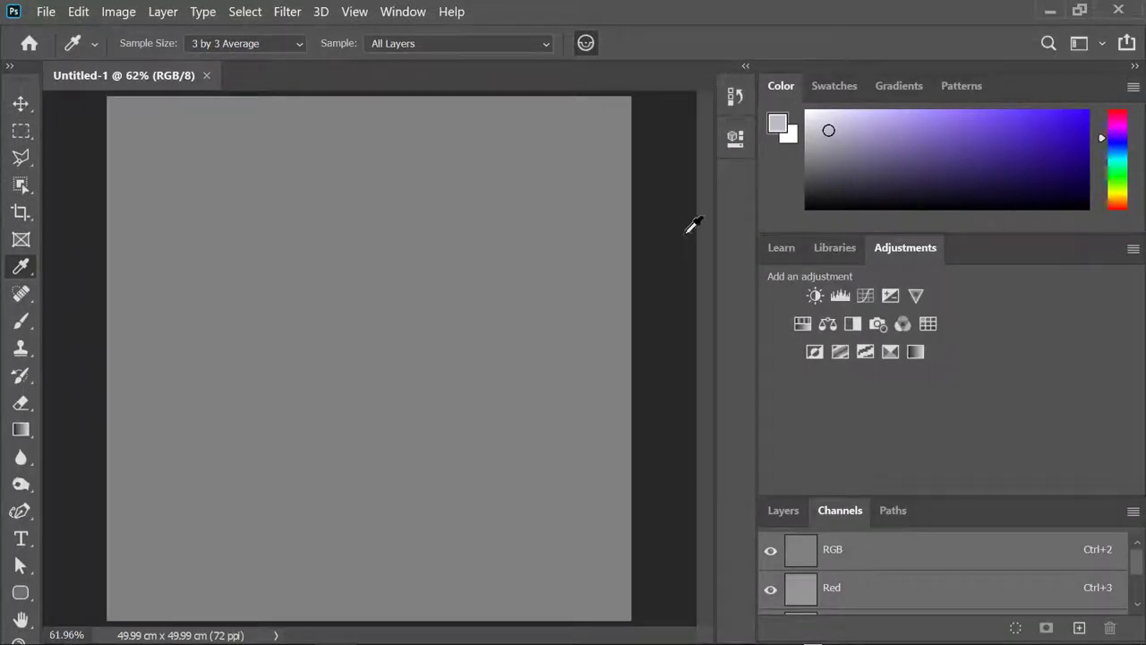
pyautogui.click(7, 68)
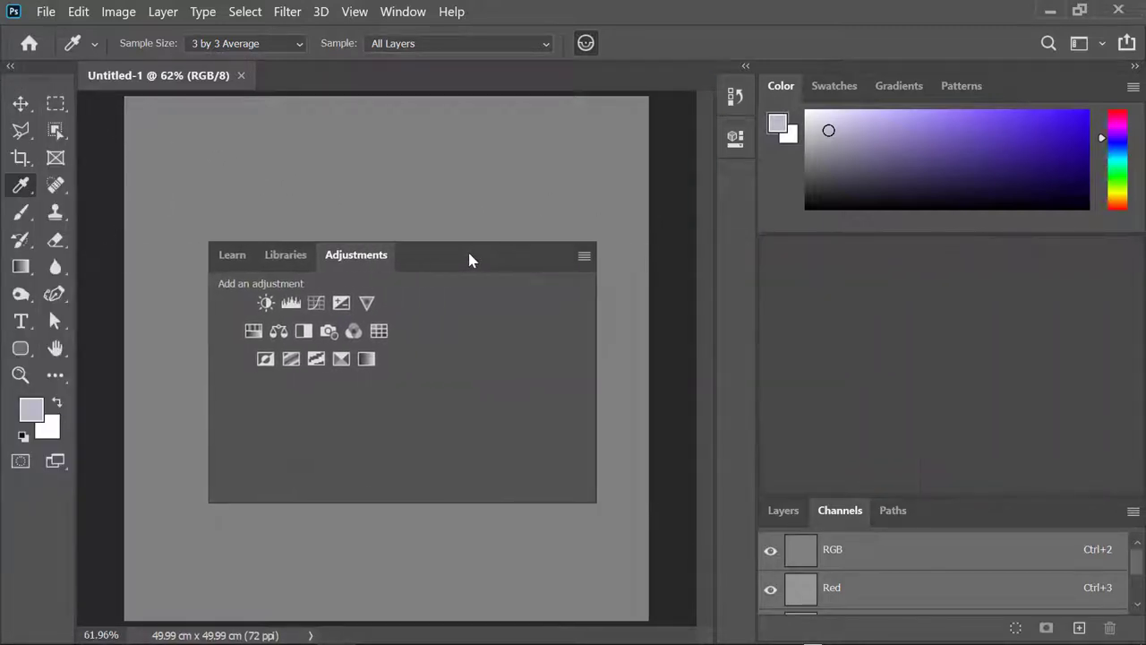
pyautogui.moveTo(990, 258); pyautogui.dragTo(469, 256)
pyautogui.click(416, 236)
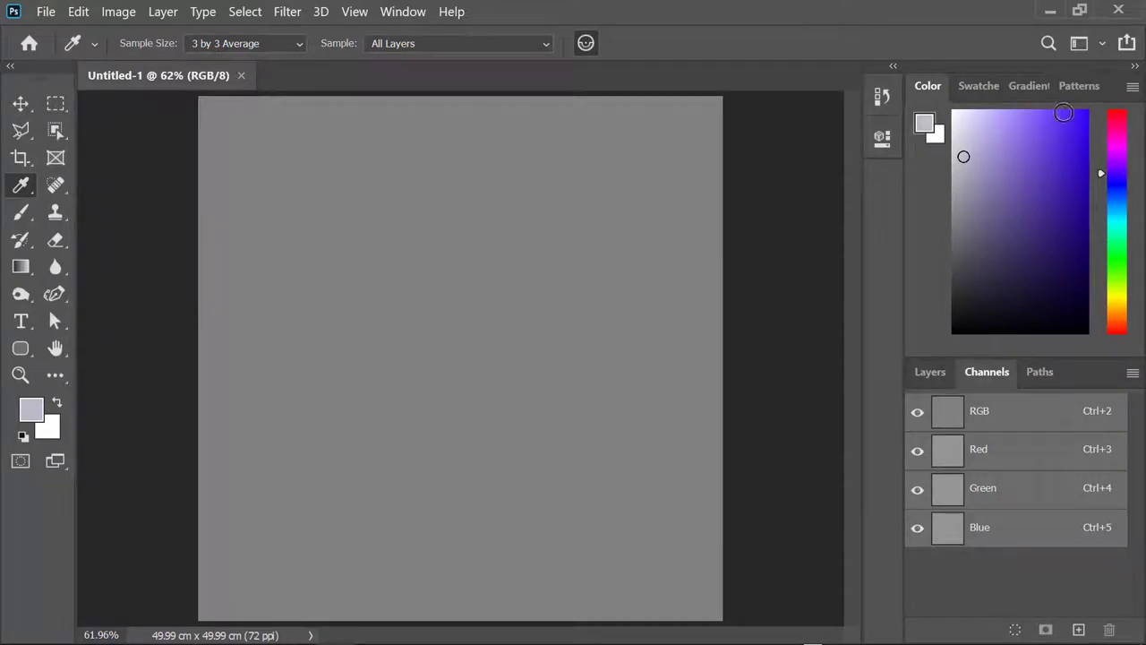
pyautogui.moveTo(1116, 101); pyautogui.dragTo(627, 187)
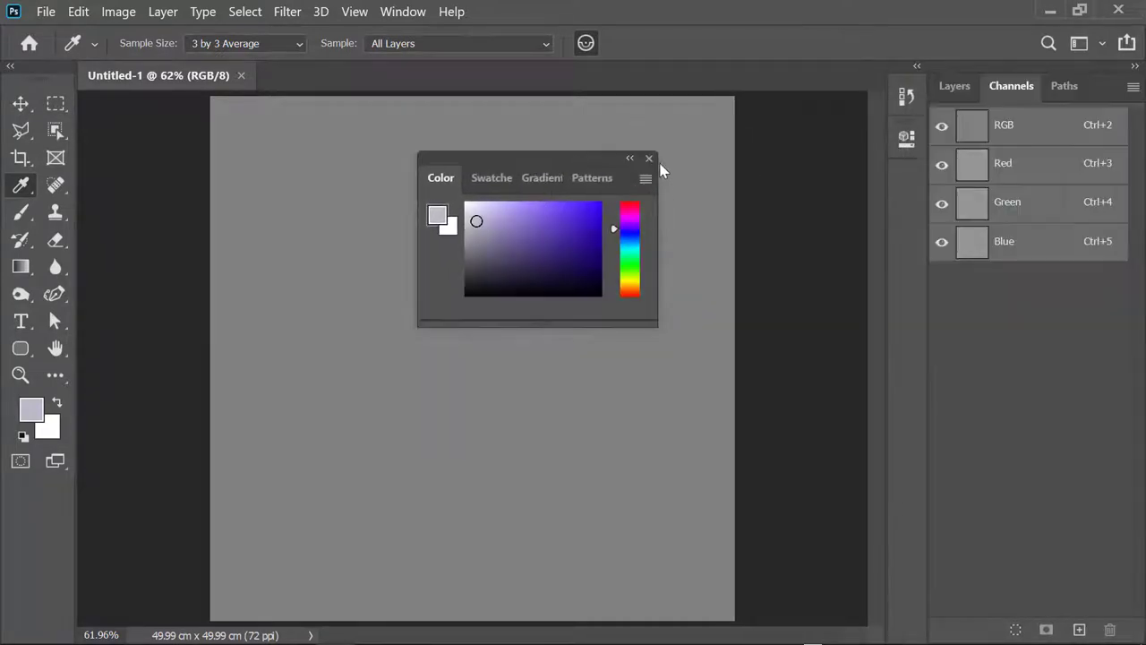
pyautogui.click(652, 157)
pyautogui.click(951, 87)
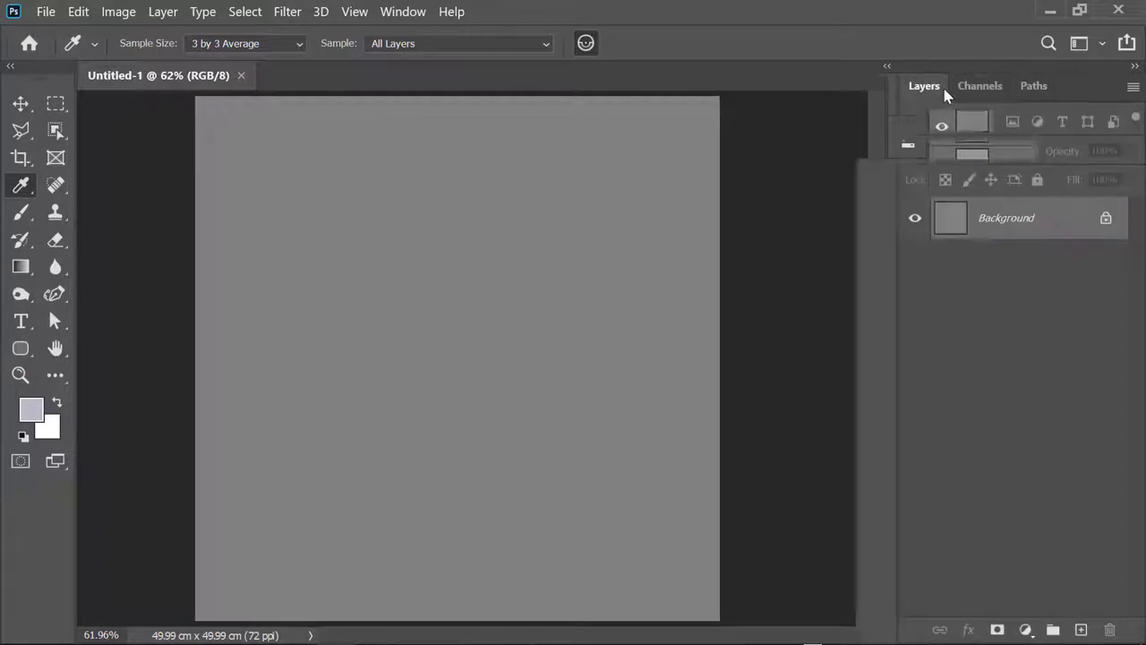
# - Open the Properties and 3D panels and dock them beside the canvas
pyautogui.click(403, 14)
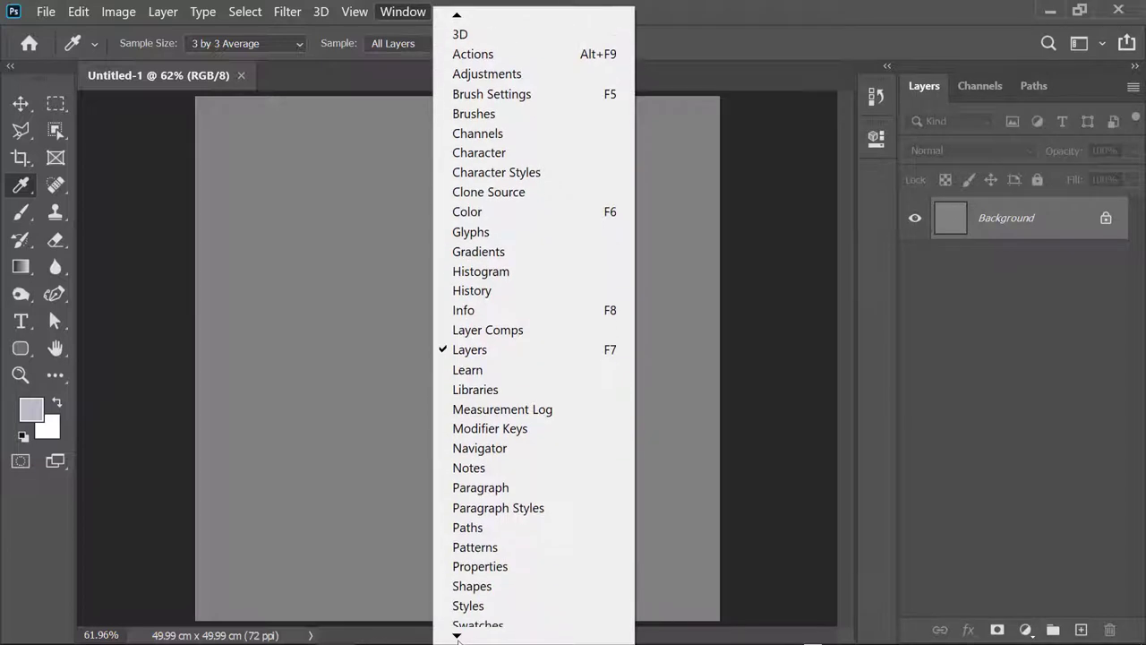
pyautogui.click(484, 489)
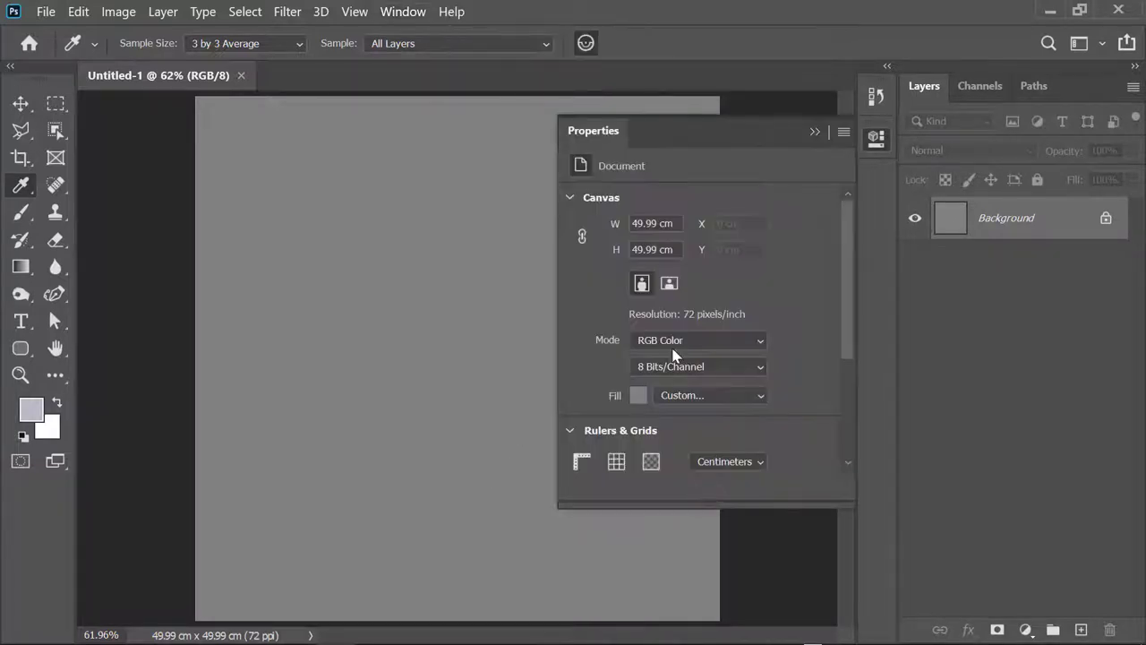
pyautogui.moveTo(707, 130); pyautogui.dragTo(943, 84)
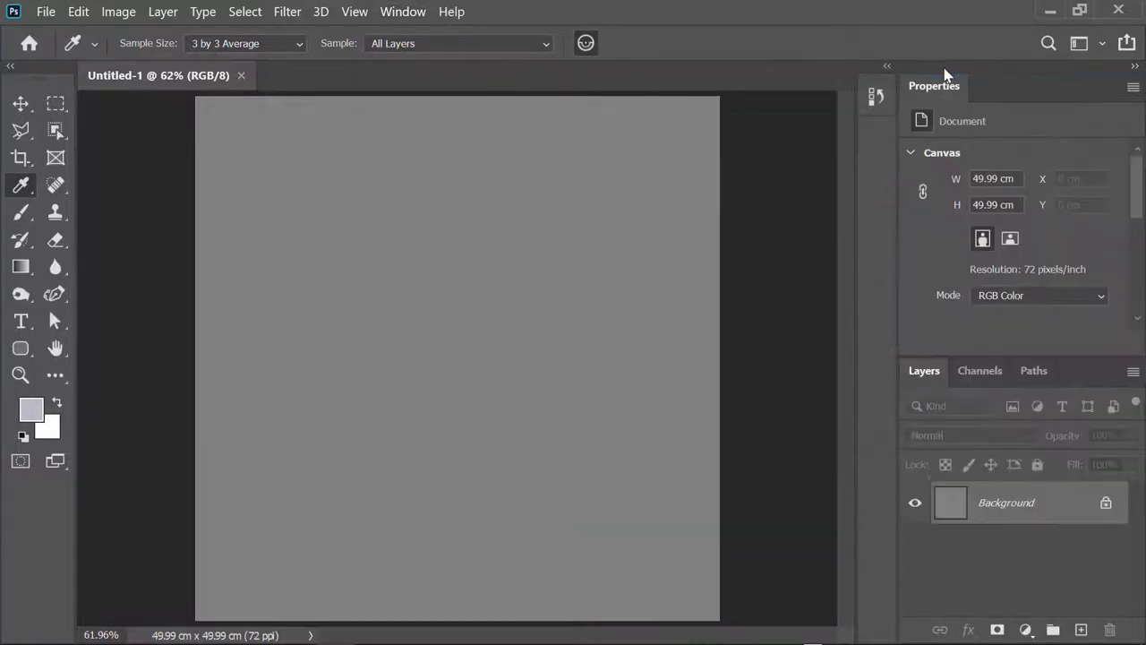
pyautogui.click(404, 13)
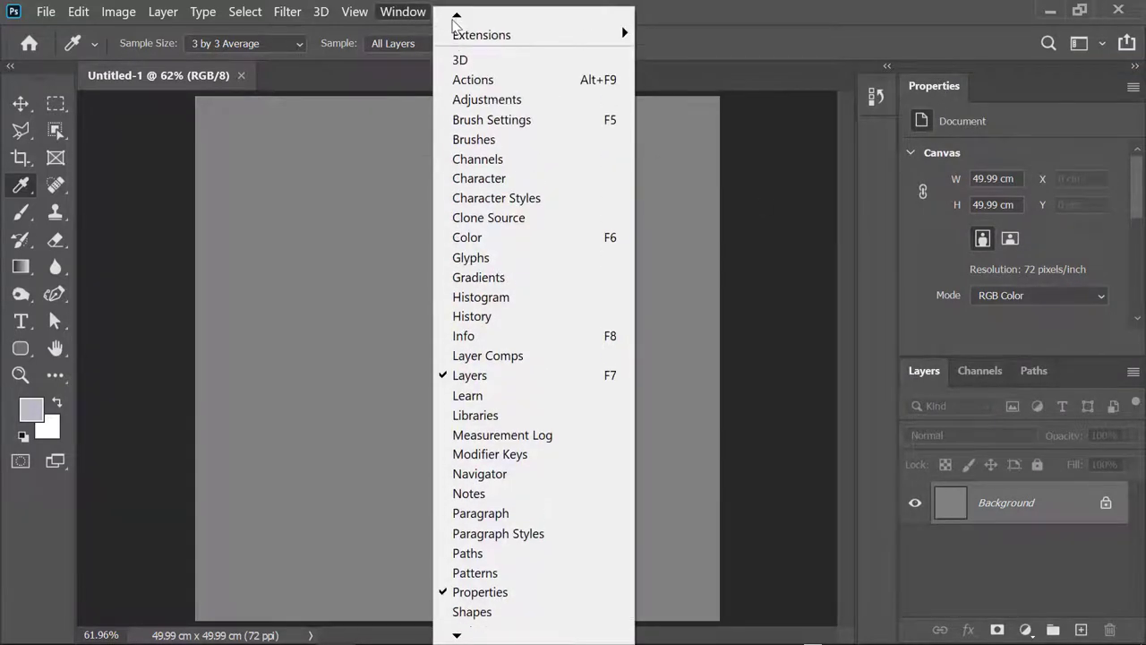
pyautogui.click(460, 60)
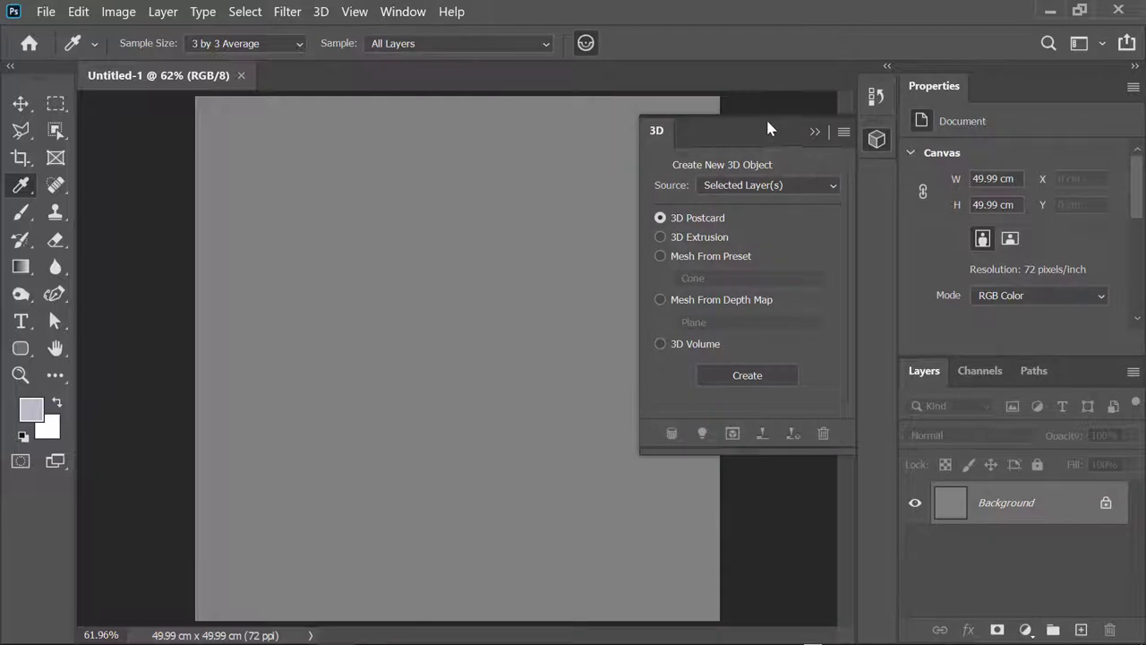
pyautogui.moveTo(767, 128); pyautogui.dragTo(894, 208)
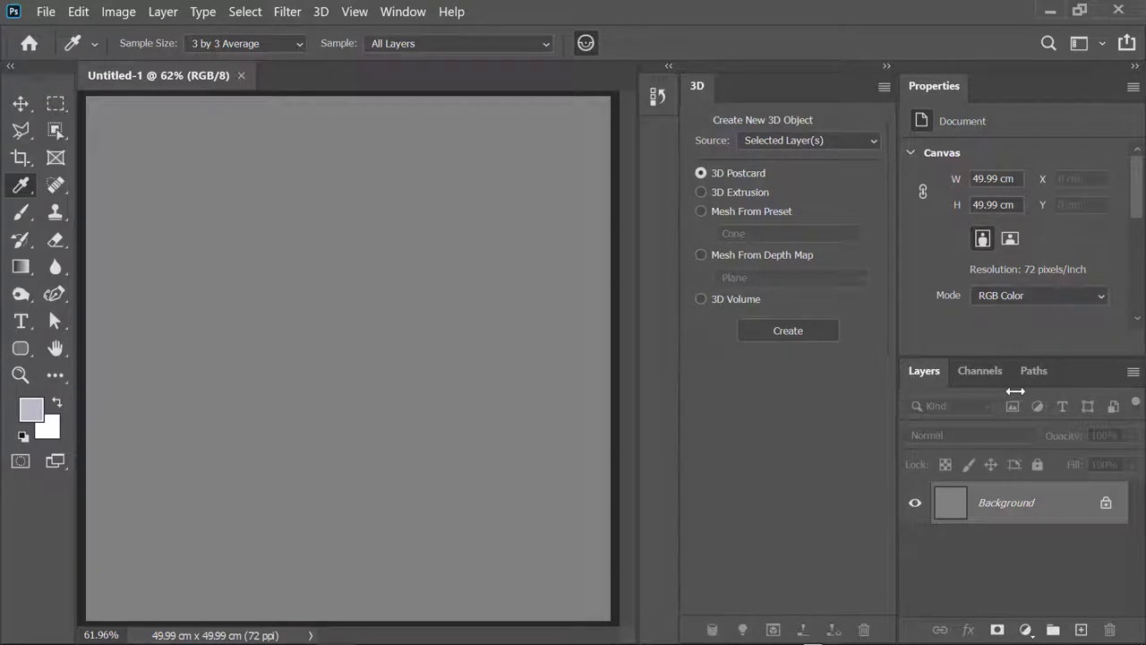
# - Save the current panel layout as a custom workspace named '3D Workspace'
pyautogui.click(405, 12)
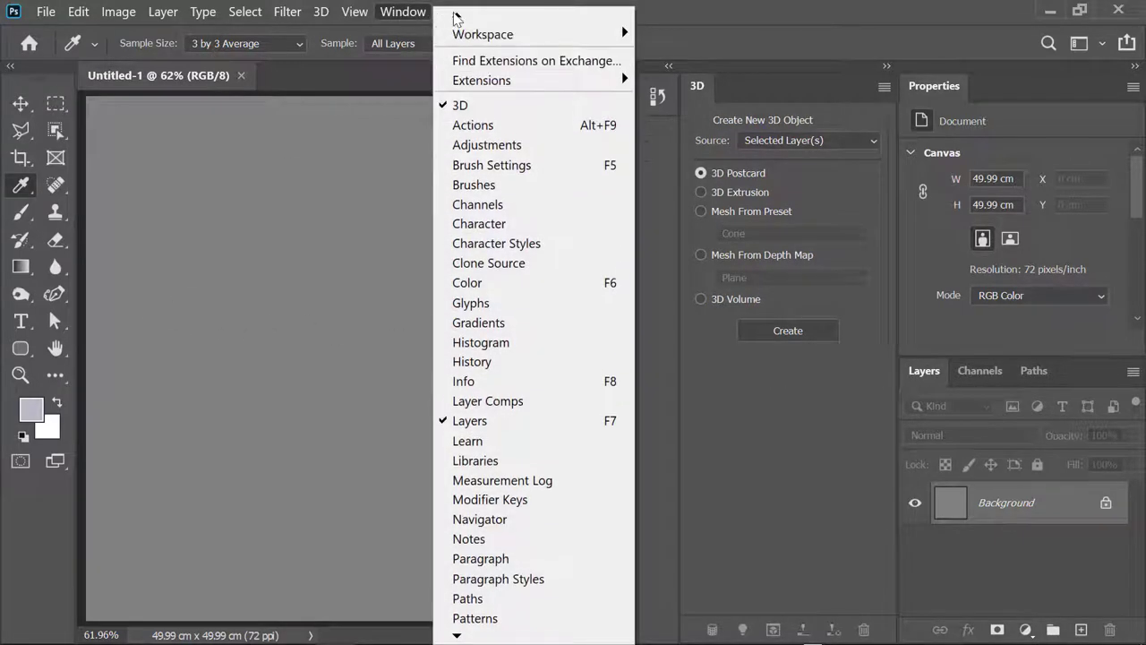
pyautogui.moveTo(483, 54)
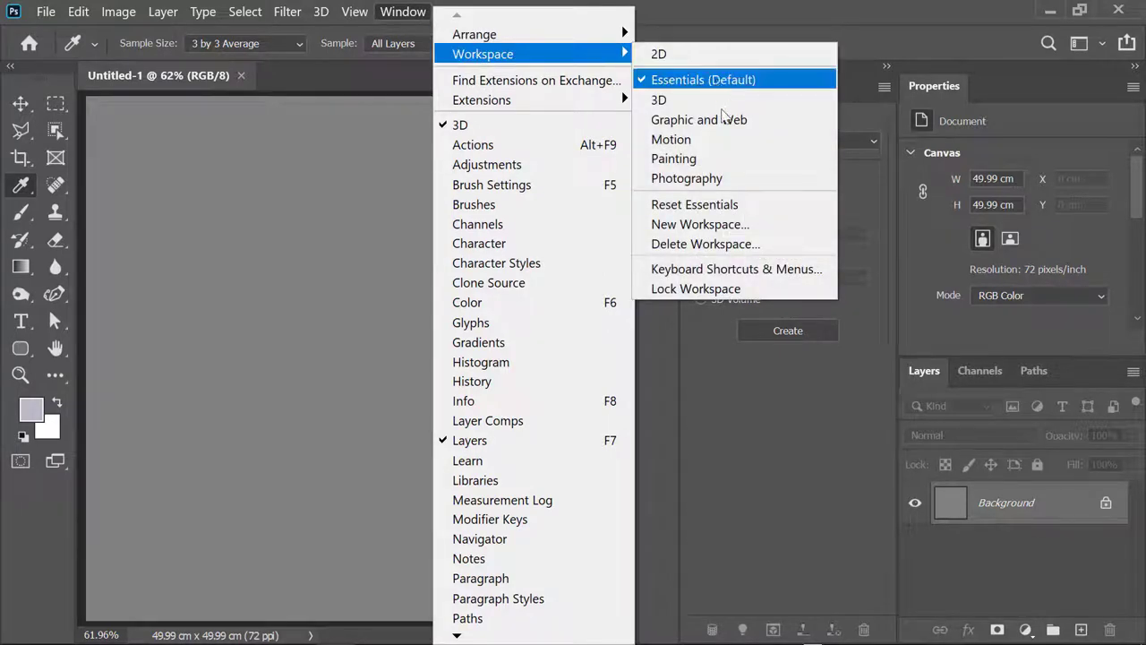
pyautogui.click(726, 225)
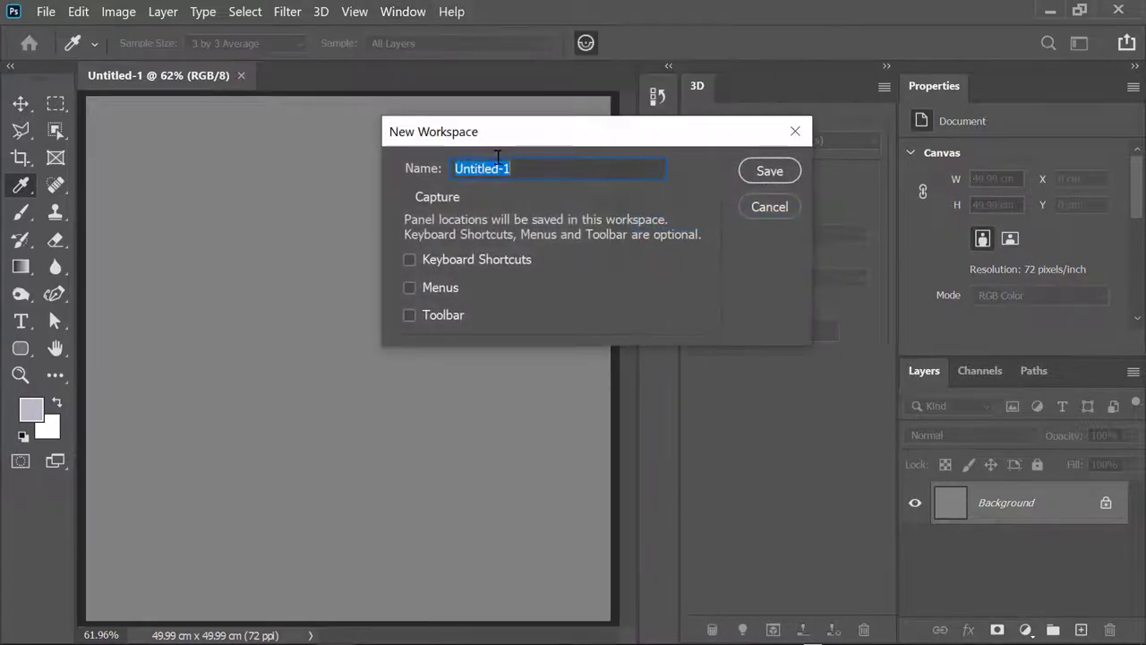
pyautogui.write('3D Workspace')
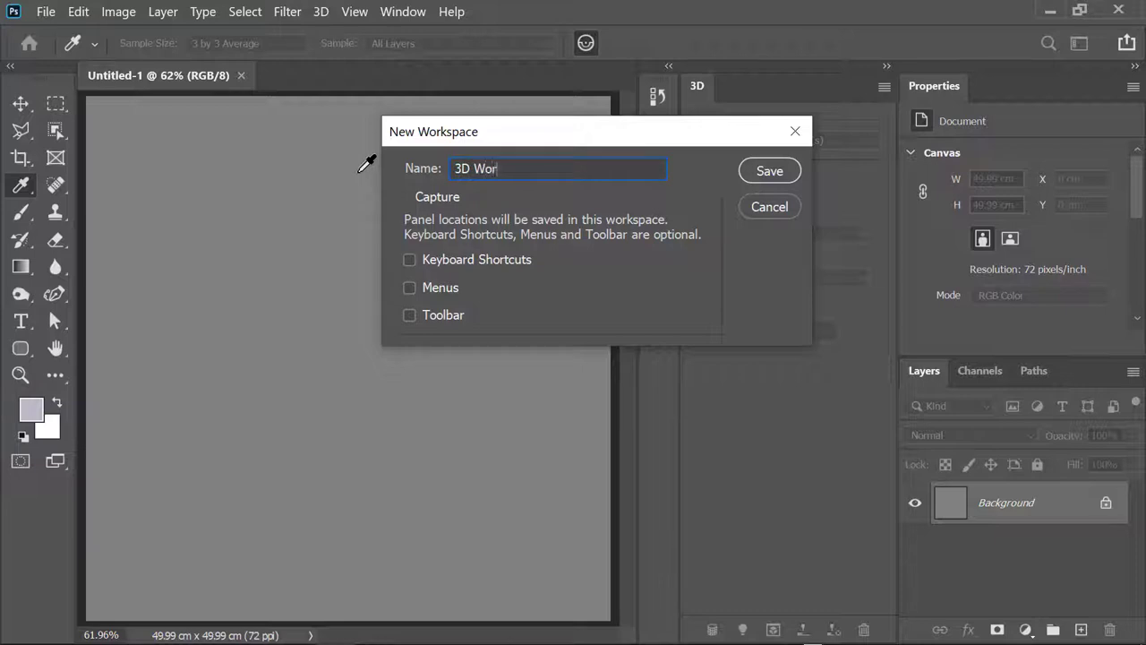
pyautogui.click(771, 171)
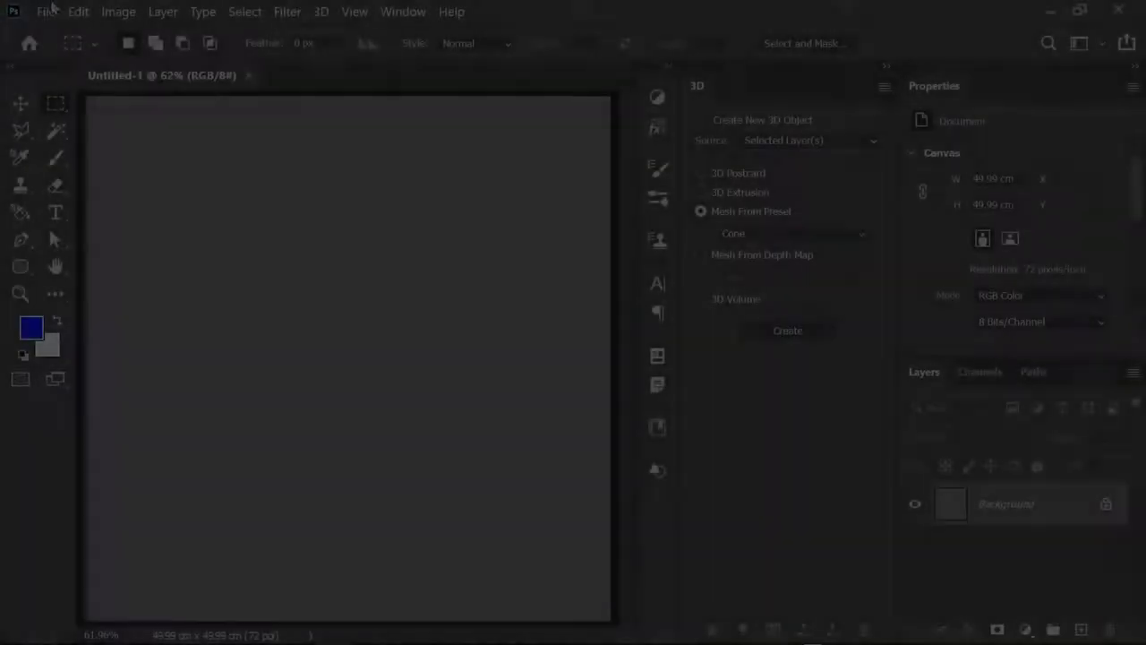
pyautogui.click(44, 11)
# - Save the document as a PSB file named with the author's name plus 'Tables and Chairs'
pyautogui.click(135, 257)
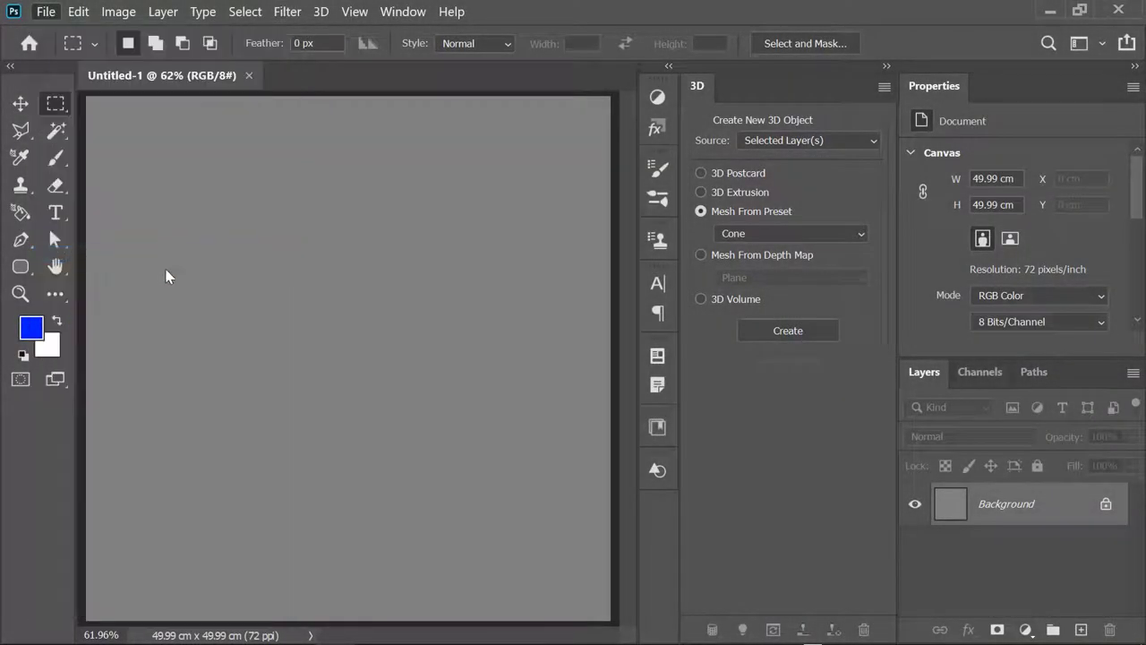
pyautogui.write('Ali Yarah')
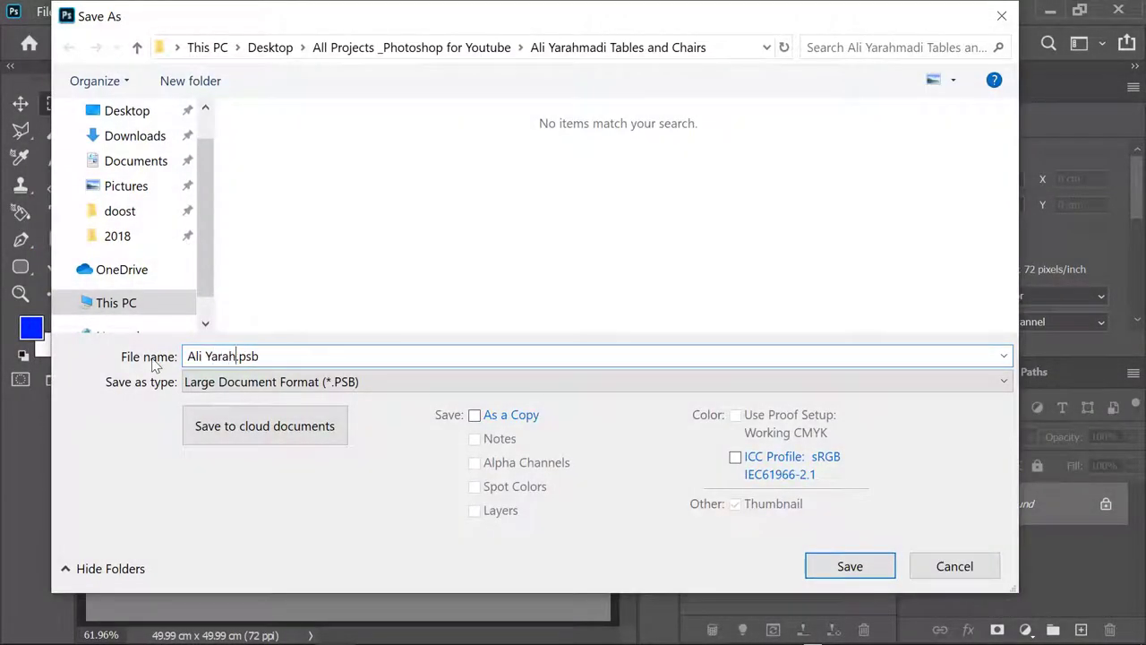
pyautogui.write('madi Tables a')
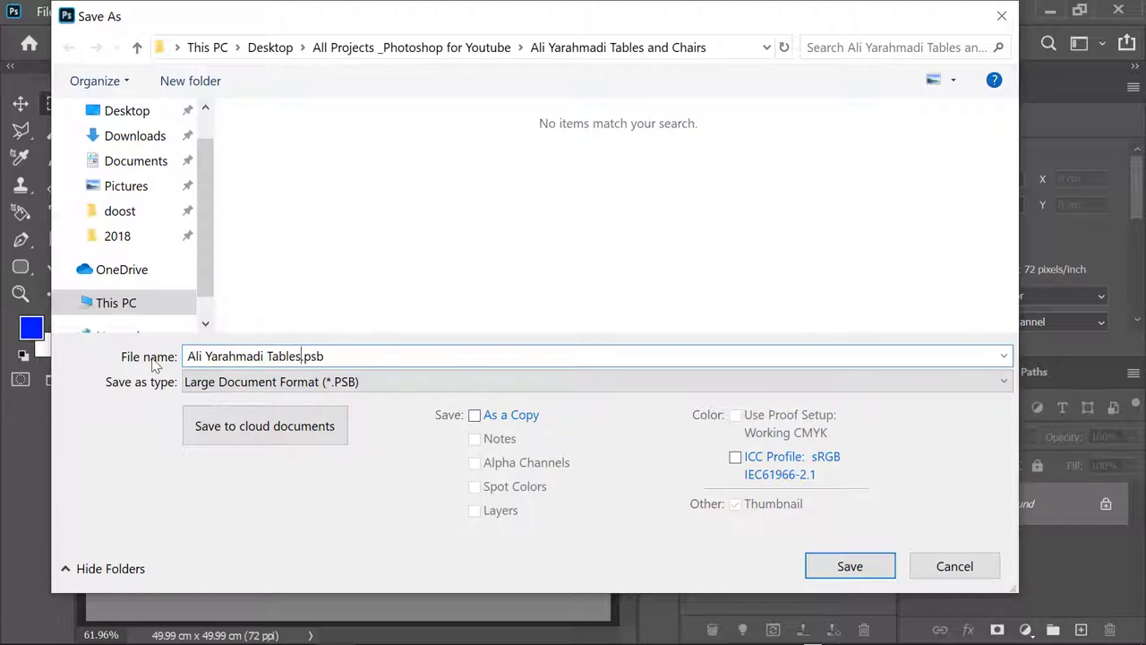
pyautogui.write('nd Chairs')
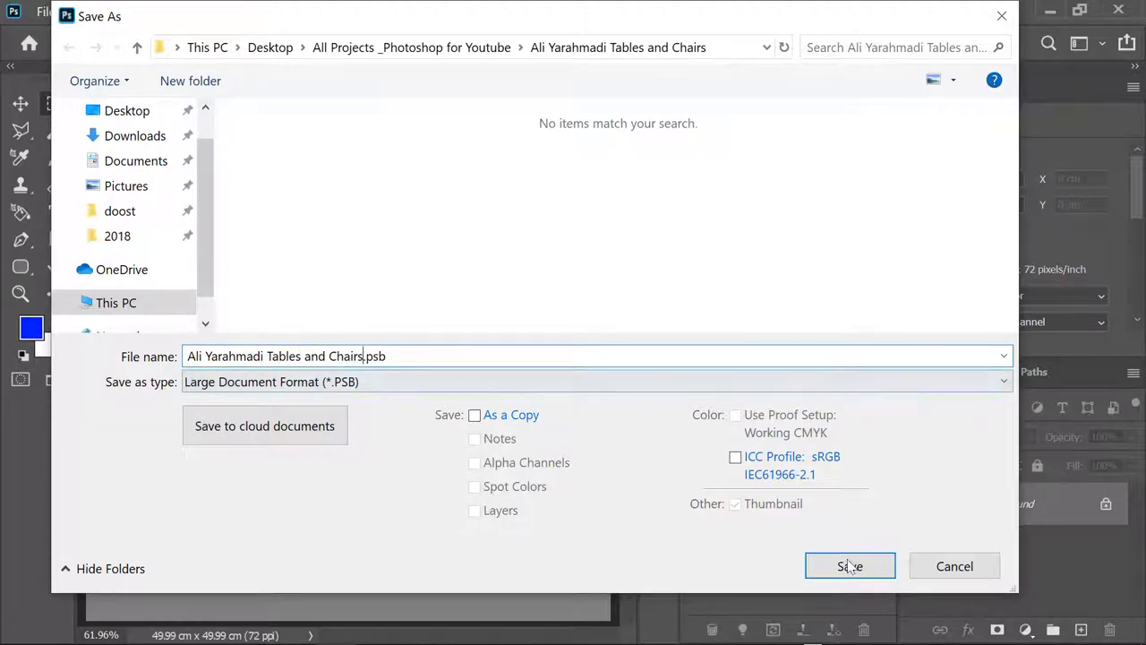
pyautogui.click(845, 564)
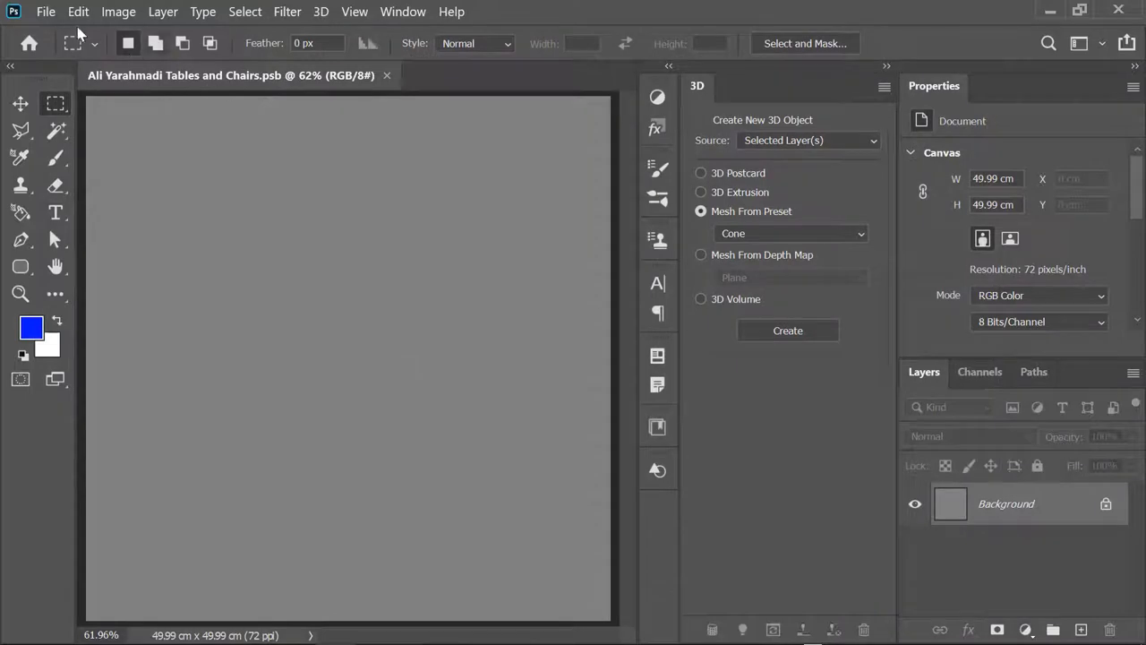
# - Open chair concept_line.jpg and drag it into the PSB document as Layer 1
pyautogui.click(45, 12)
pyautogui.click(70, 49)
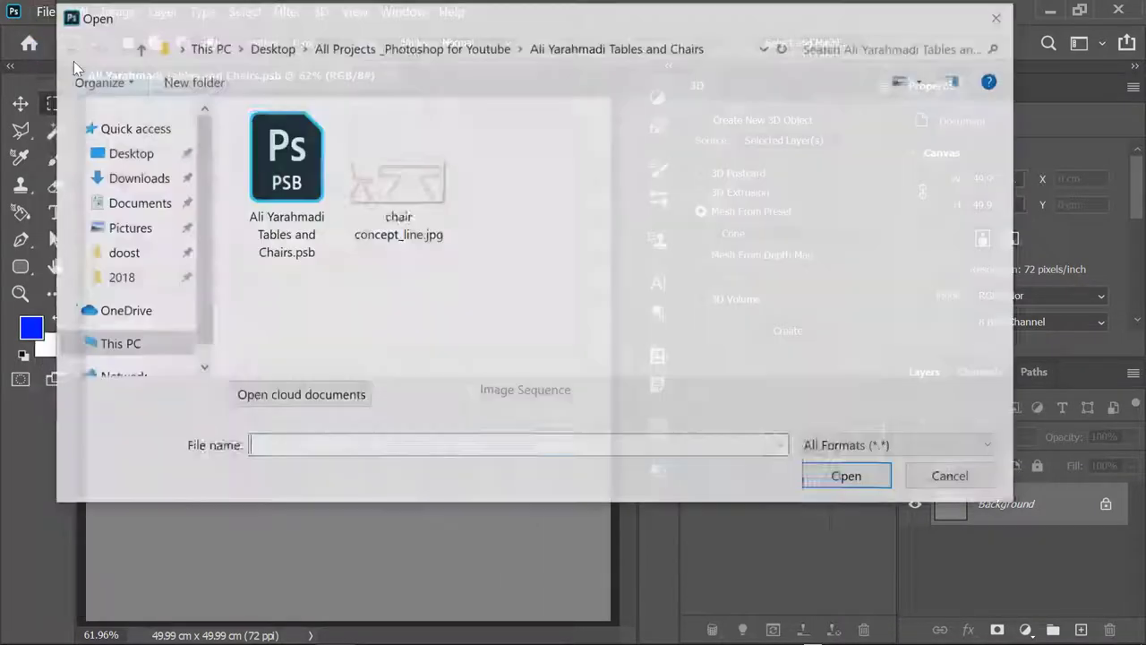
pyautogui.doubleClick(400, 192)
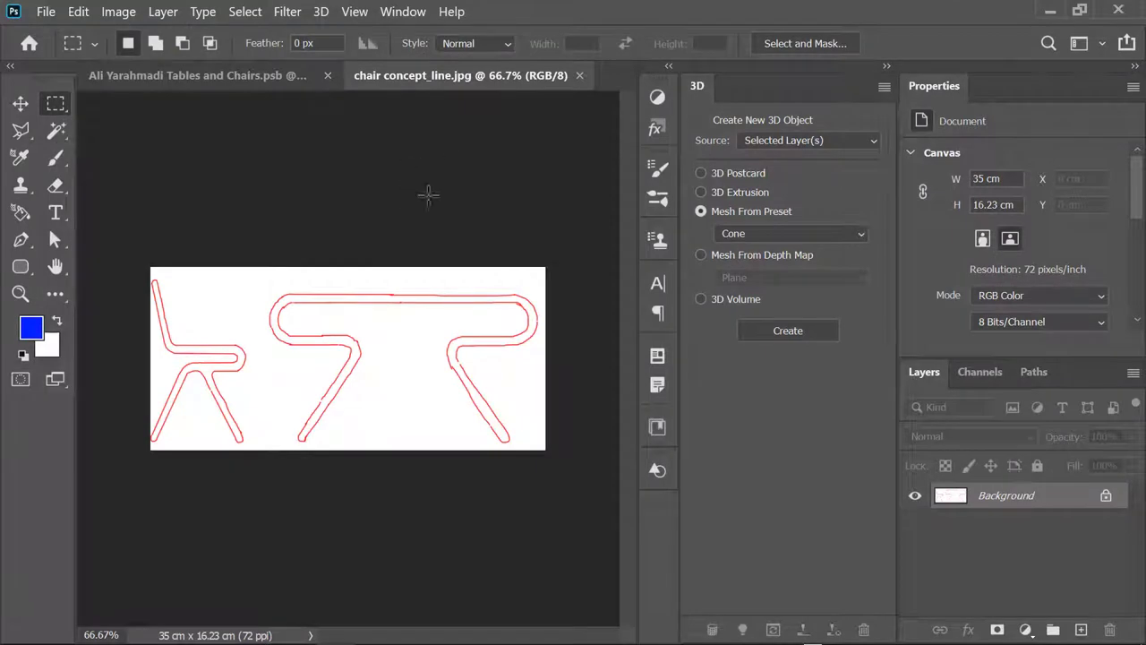
pyautogui.click(20, 103)
pyautogui.moveTo(199, 182); pyautogui.dragTo(376, 348)
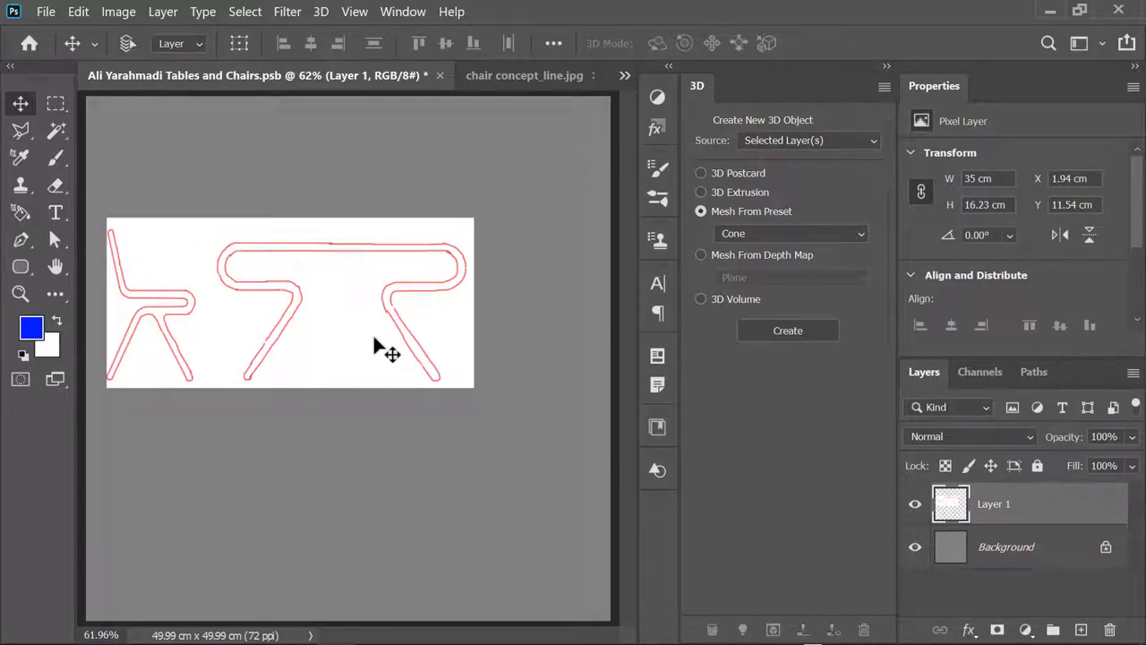
# - Free-transform the sketch layer, moving it and scaling it up to about 135%
pyautogui.hotkey('ctrl', 't')
pyautogui.moveTo(296, 328); pyautogui.dragTo(356, 406)
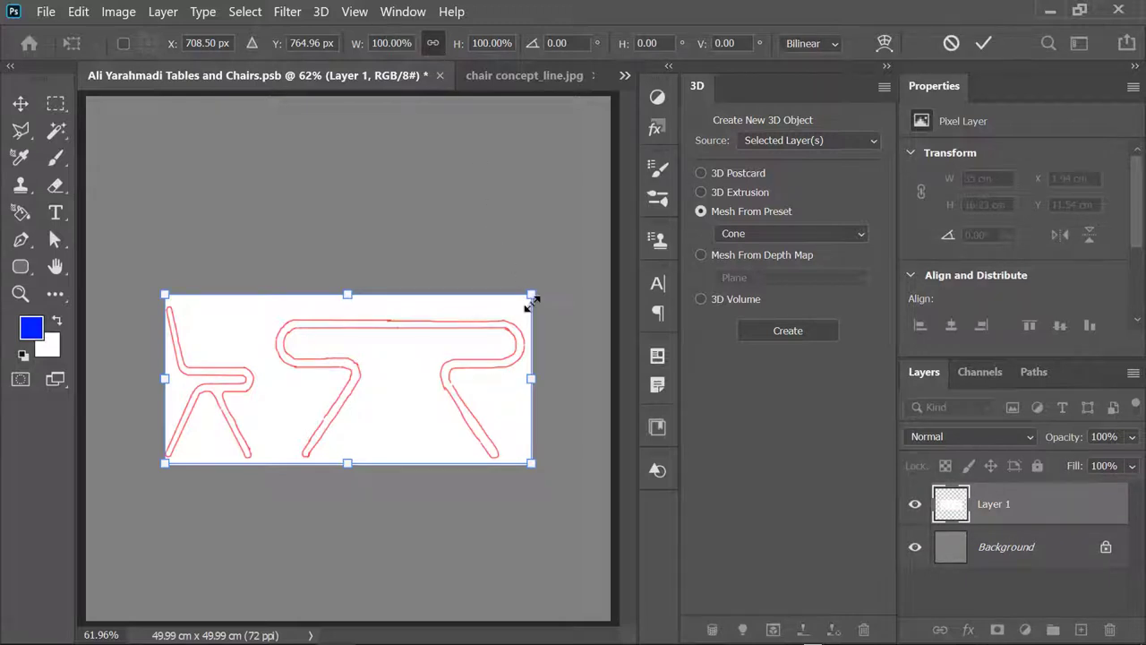
pyautogui.moveTo(531, 293)
pyautogui.mouseDown()
pyautogui.moveTo(606, 224)
pyautogui.moveTo(652, 235)
pyautogui.mouseUp()
pyautogui.moveTo(523, 388); pyautogui.dragTo(421, 399)
pyautogui.hotkey('ctrl', '0')
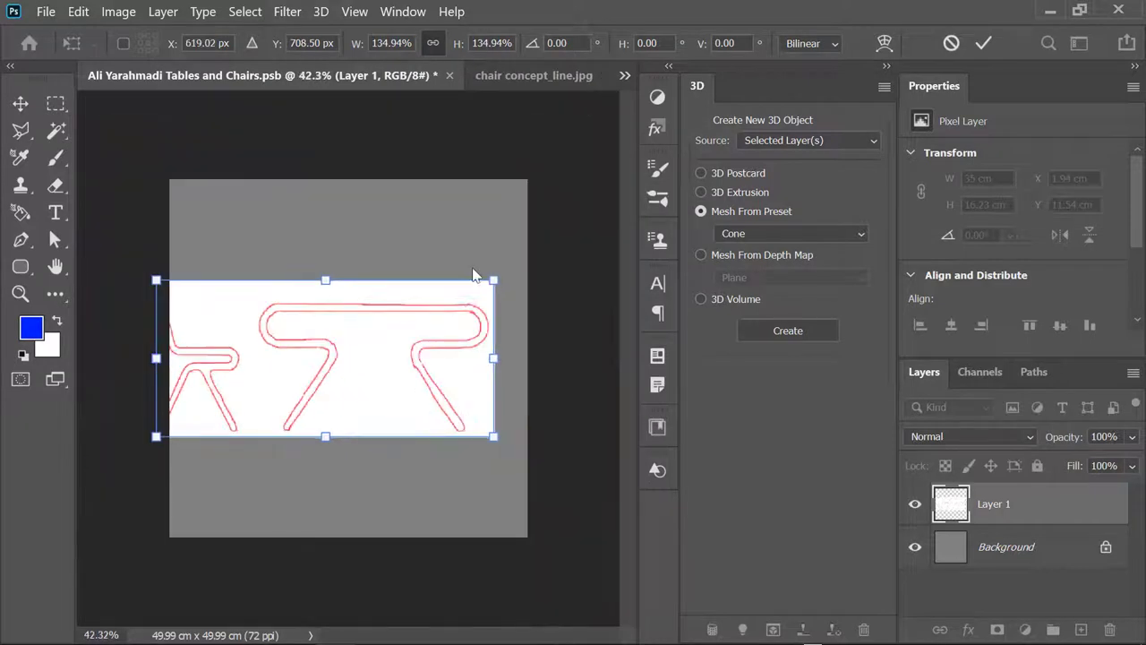
# - Scale the sketch further to 199.5%, centre it on the canvas, and apply the transform
pyautogui.moveTo(484, 279); pyautogui.dragTo(594, 232)
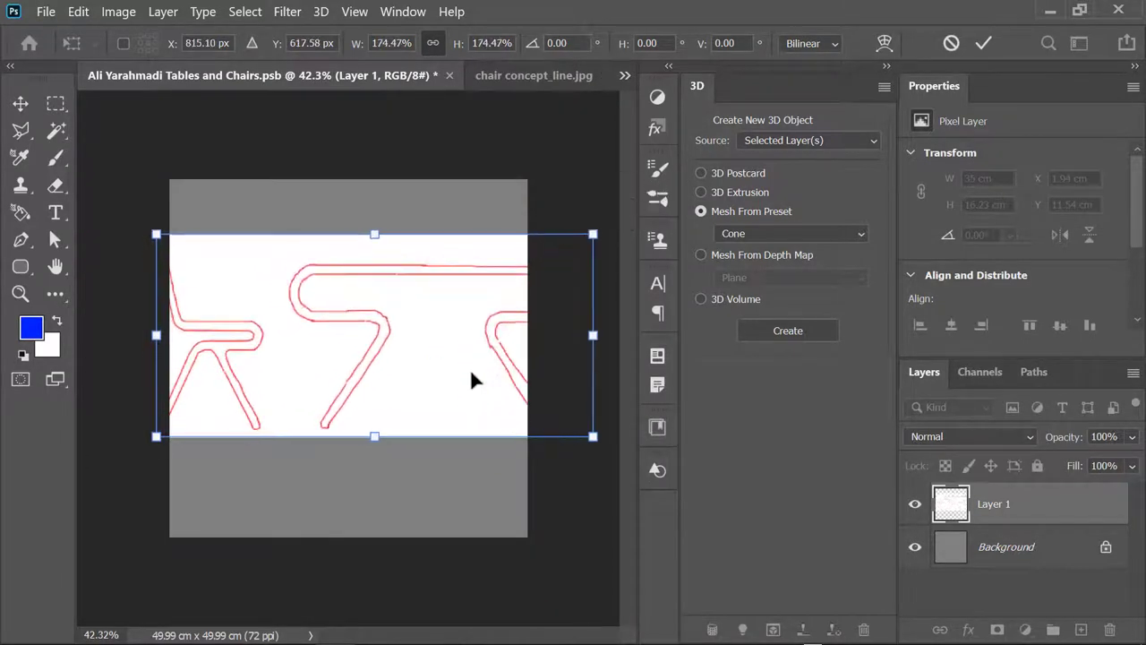
pyautogui.moveTo(472, 379); pyautogui.dragTo(387, 421)
pyautogui.moveTo(414, 381); pyautogui.dragTo(405, 361)
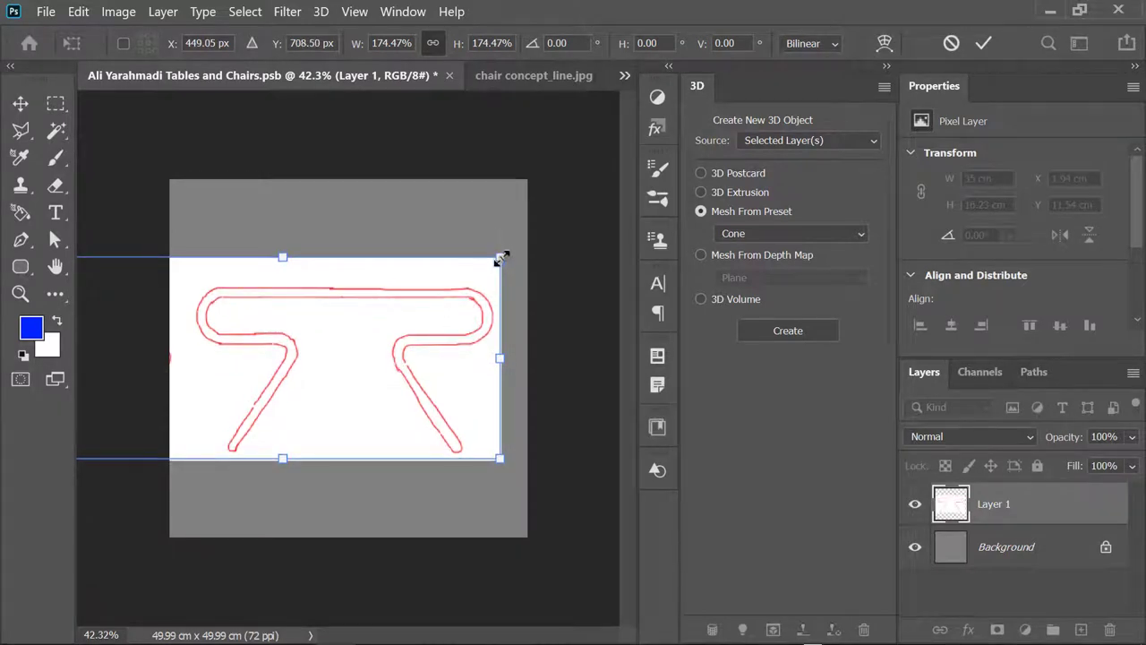
pyautogui.moveTo(500, 257); pyautogui.dragTo(564, 228)
pyautogui.moveTo(416, 370); pyautogui.dragTo(377, 386)
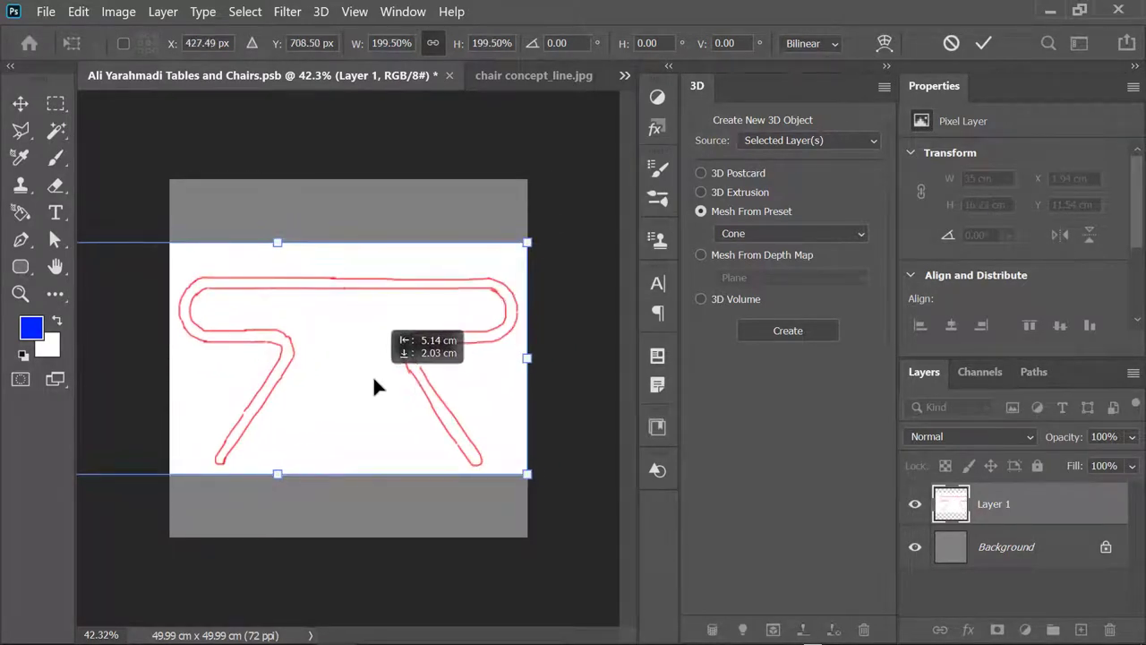
pyautogui.hotkey('ctrl', '-')
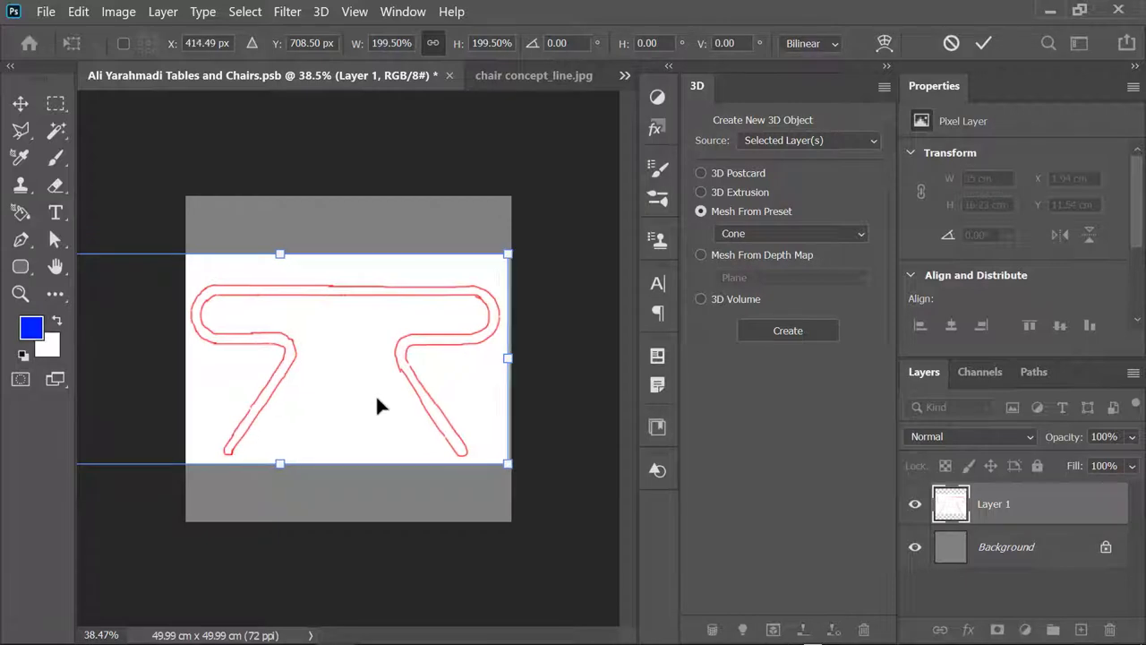
pyautogui.press('Left')
pyautogui.press('Left')
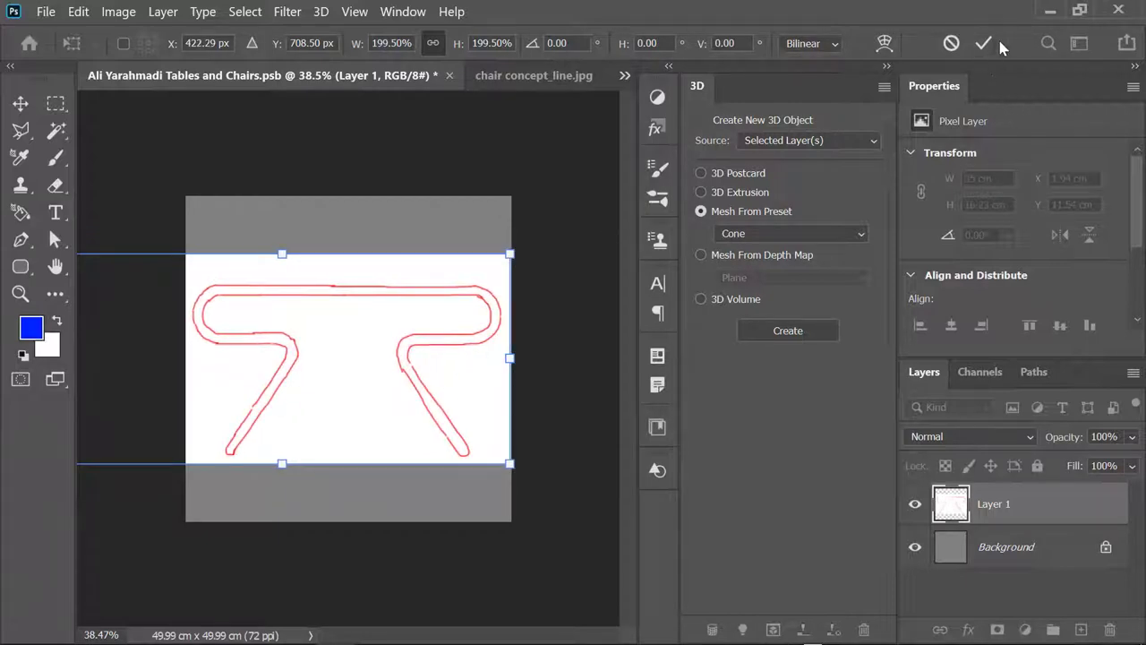
pyautogui.click(984, 43)
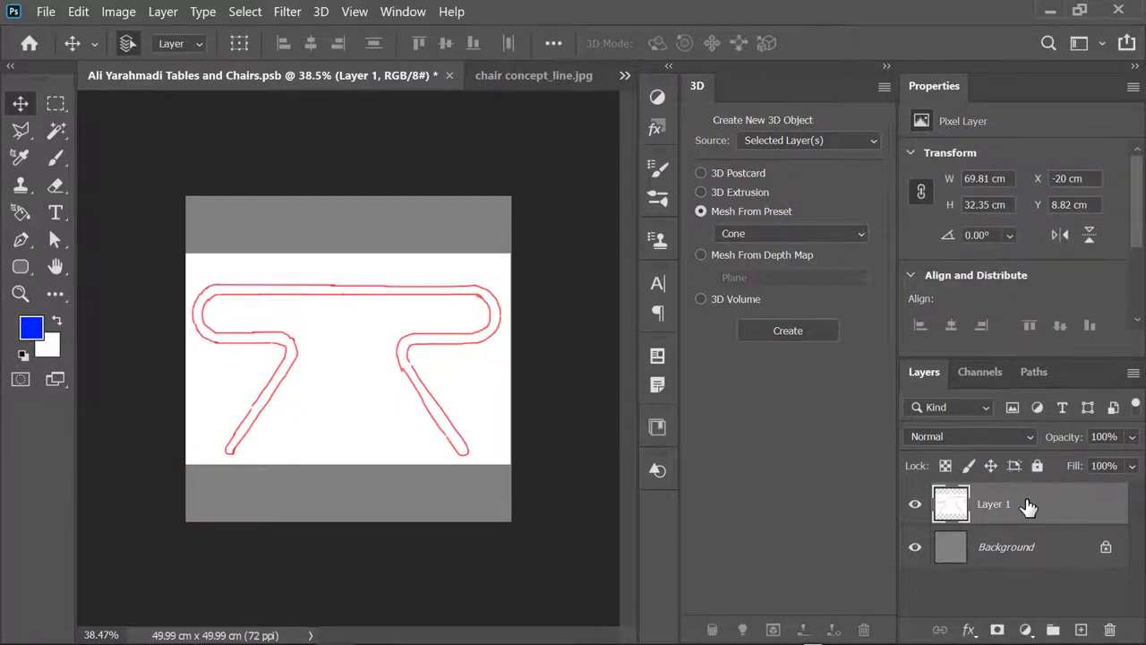
# - Duplicate Layer 1, shift the copy right, stack it below Layer 1, and reselect Layer 1
pyautogui.rightClick(1028, 507)
pyautogui.click(748, 113)
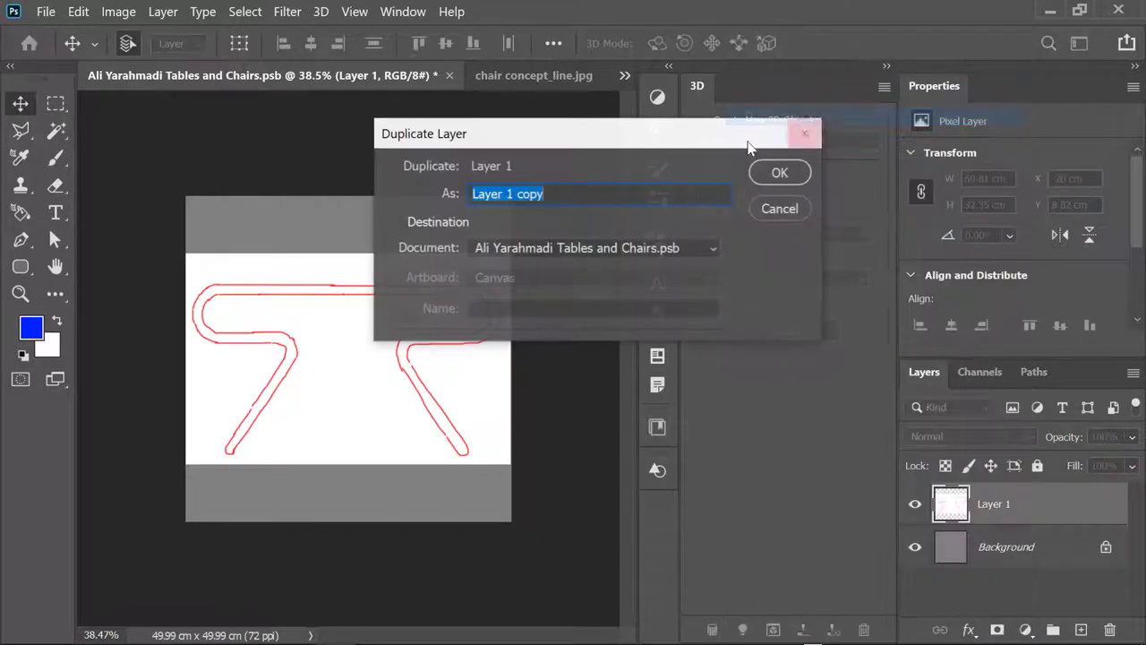
pyautogui.click(779, 172)
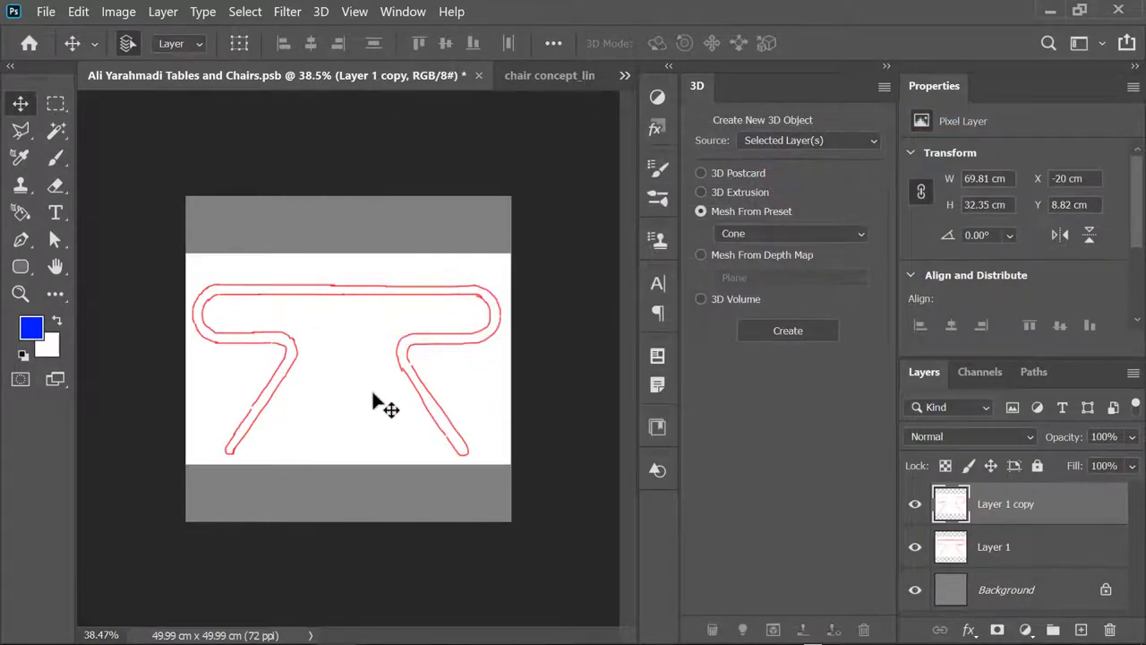
pyautogui.moveTo(396, 403); pyautogui.dragTo(424, 394)
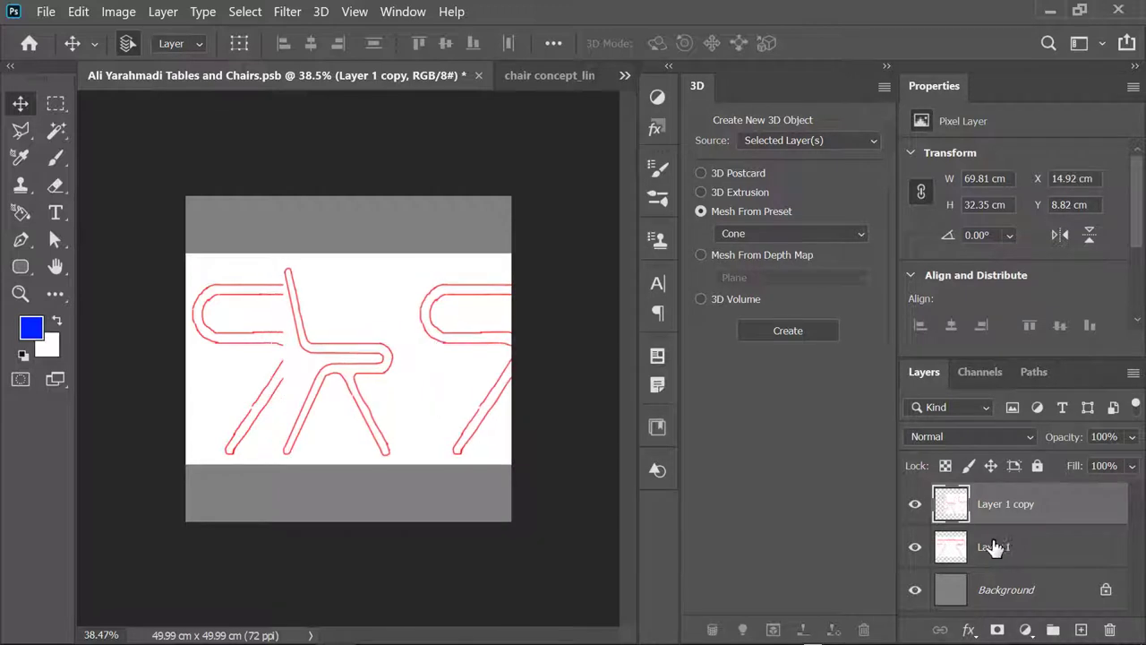
pyautogui.click(916, 504)
pyautogui.moveTo(999, 511); pyautogui.dragTo(996, 550)
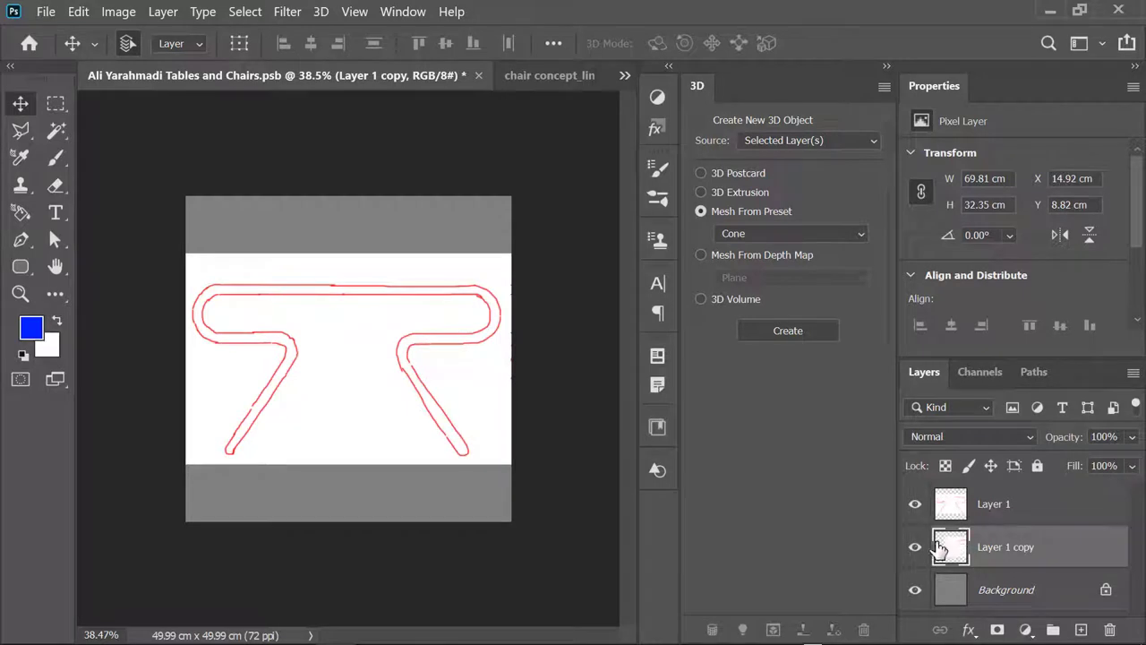
pyautogui.click(990, 508)
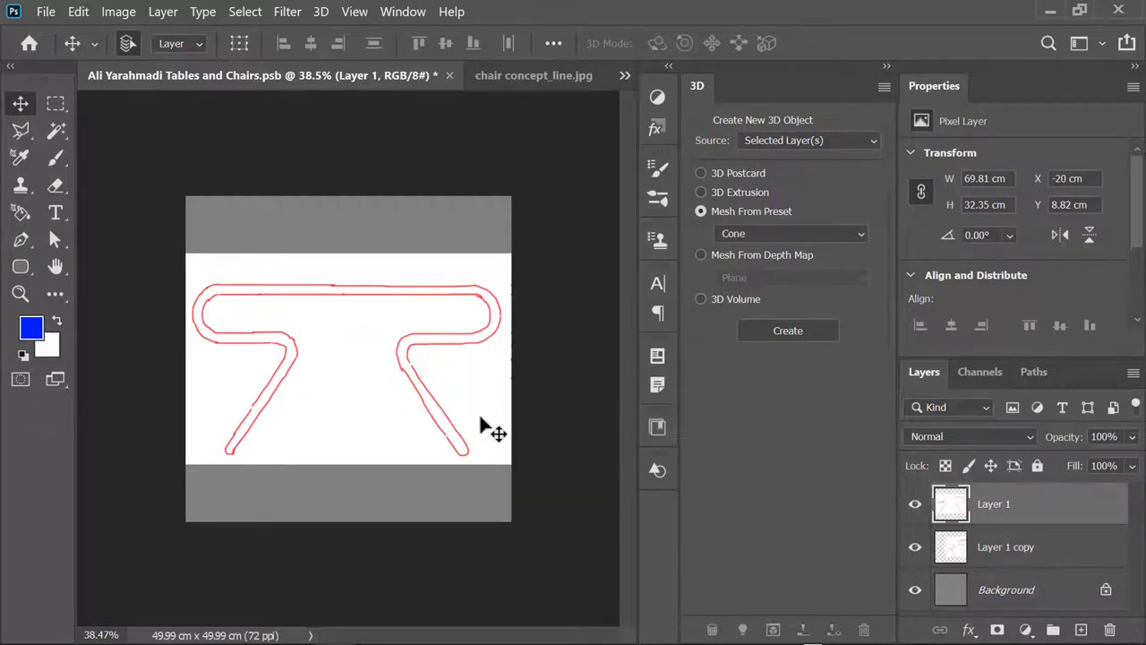
# - Draw a rounded rectangle over the chair's top loop and round it into a pill shape
pyautogui.click(21, 266)
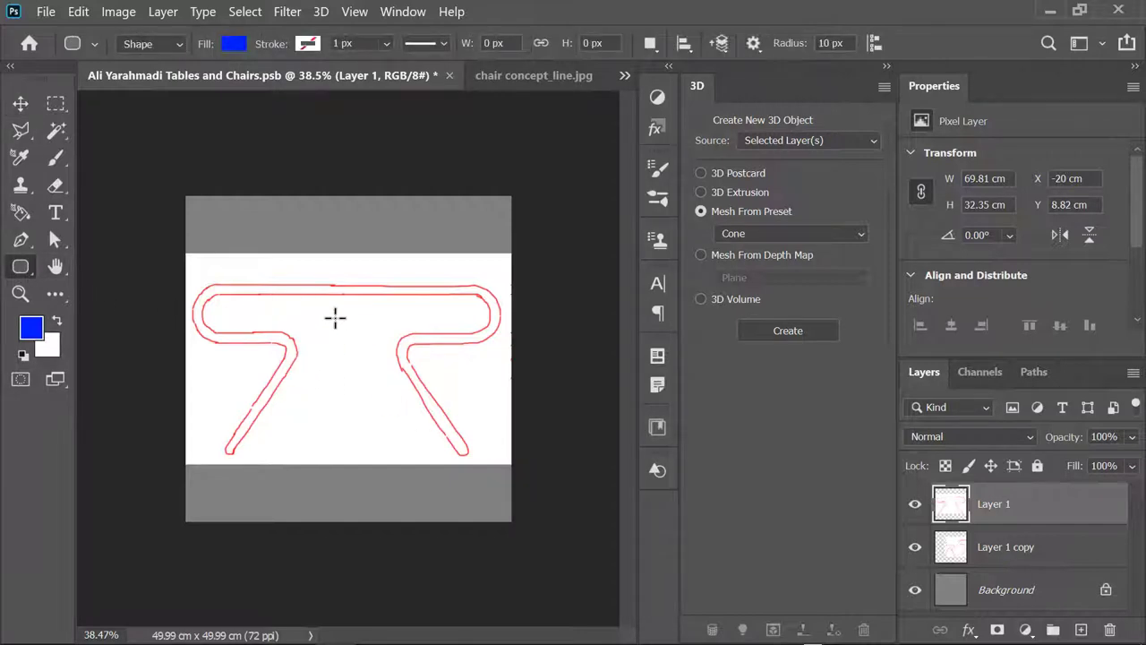
pyautogui.moveTo(207, 289); pyautogui.dragTo(367, 316)
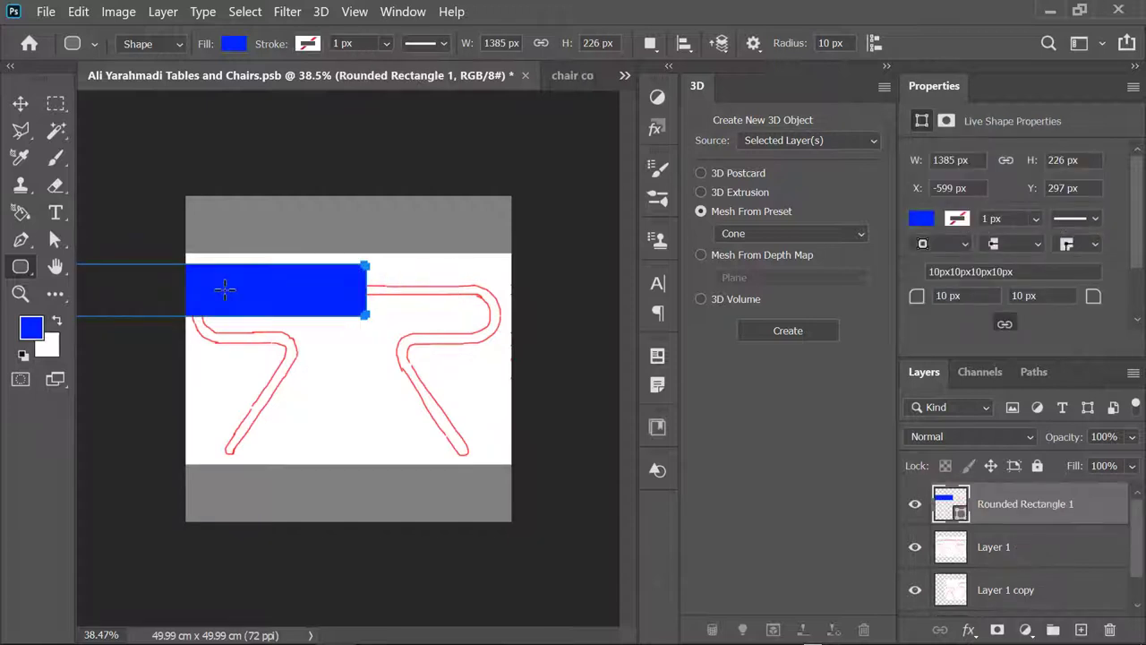
pyautogui.press('v')
pyautogui.moveTo(245, 285); pyautogui.dragTo(384, 308)
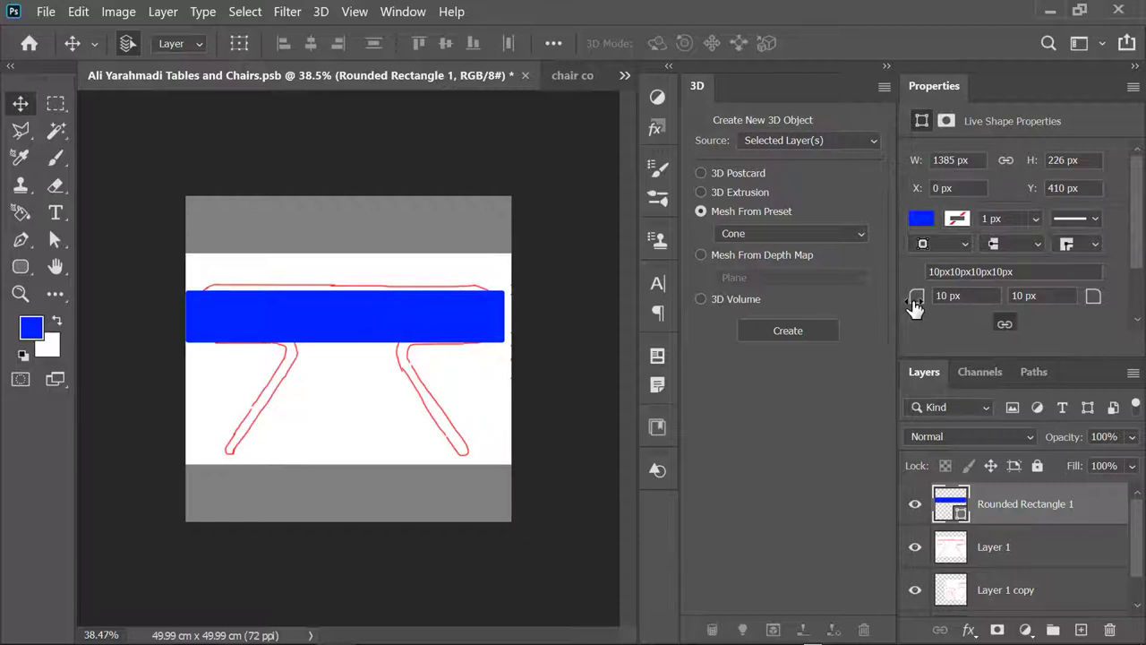
pyautogui.moveTo(915, 304); pyautogui.dragTo(1142, 309)
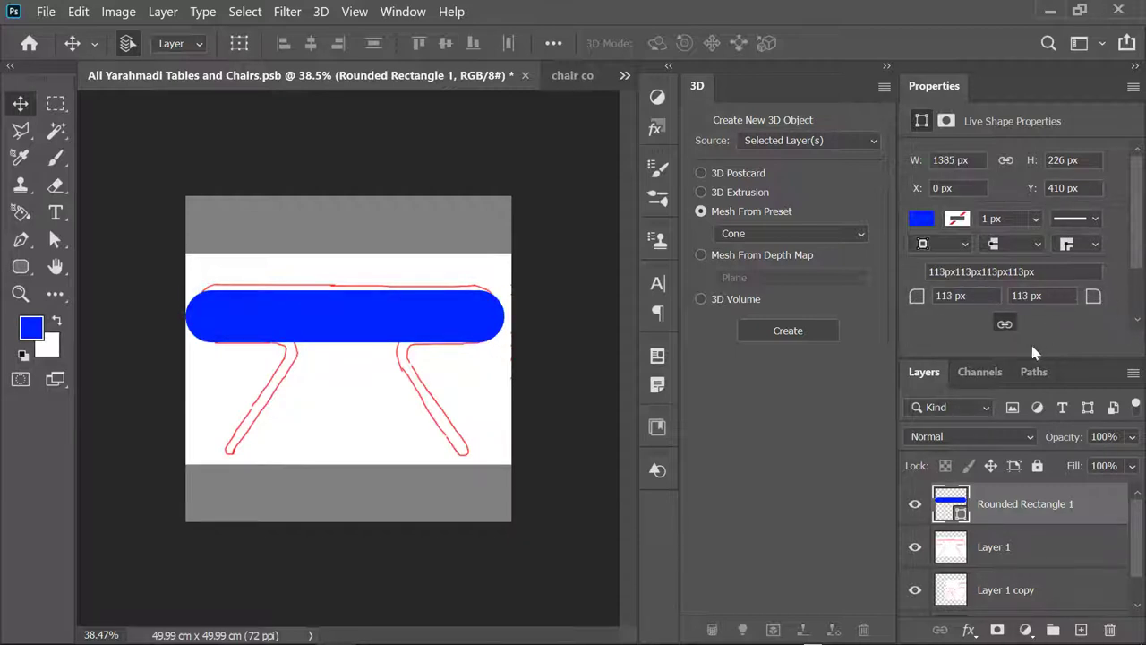
# - Give the pill 66% opacity, no fill, and a blue 40 px outline
pyautogui.moveTo(1131, 440); pyautogui.dragTo(1100, 466)
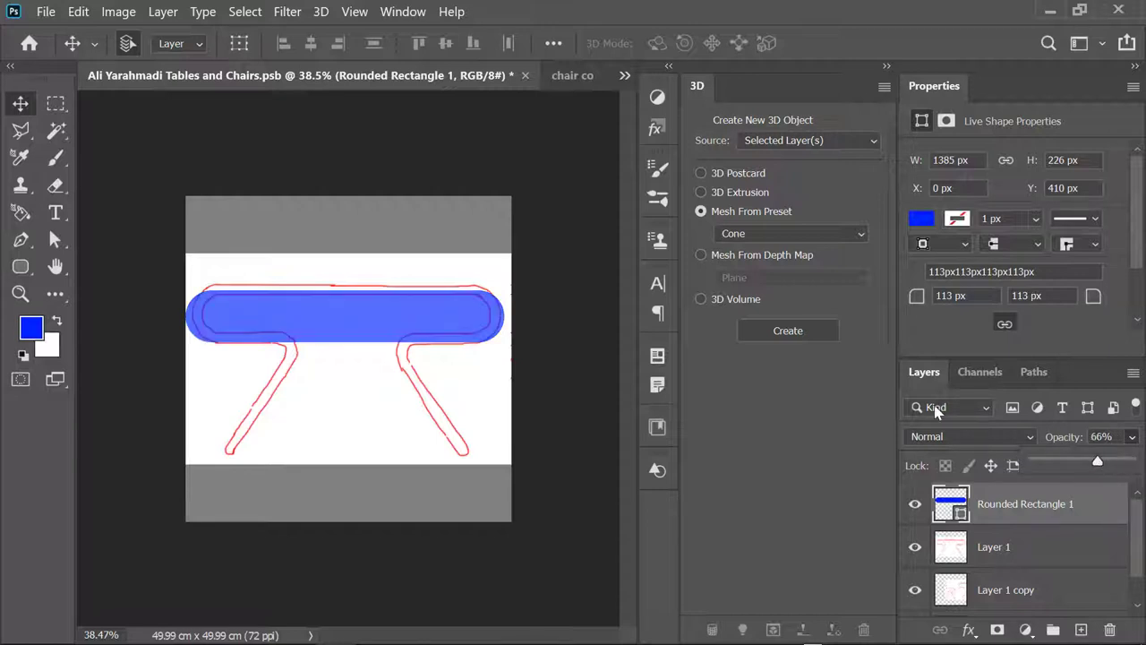
pyautogui.click(929, 346)
pyautogui.click(927, 226)
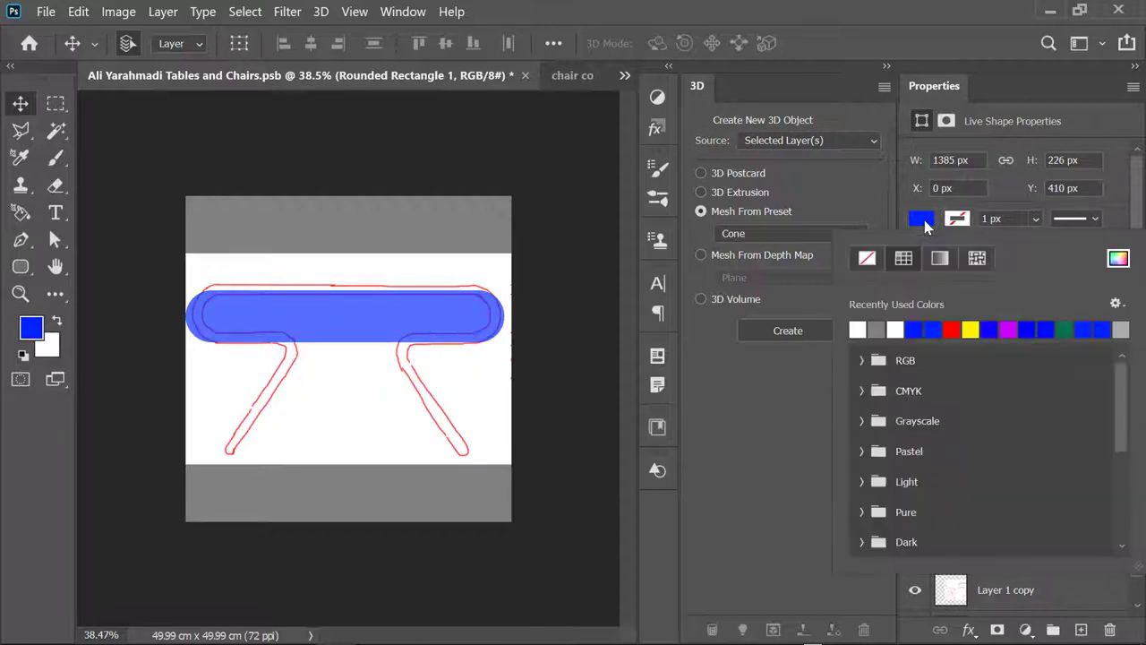
pyautogui.click(867, 259)
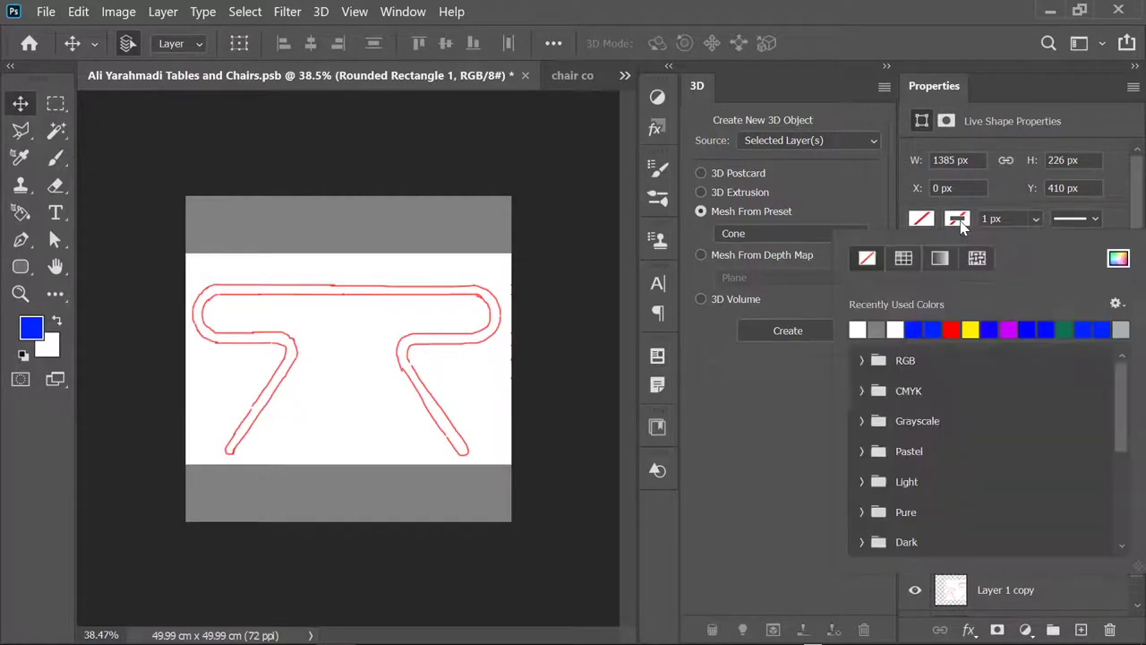
pyautogui.click(915, 329)
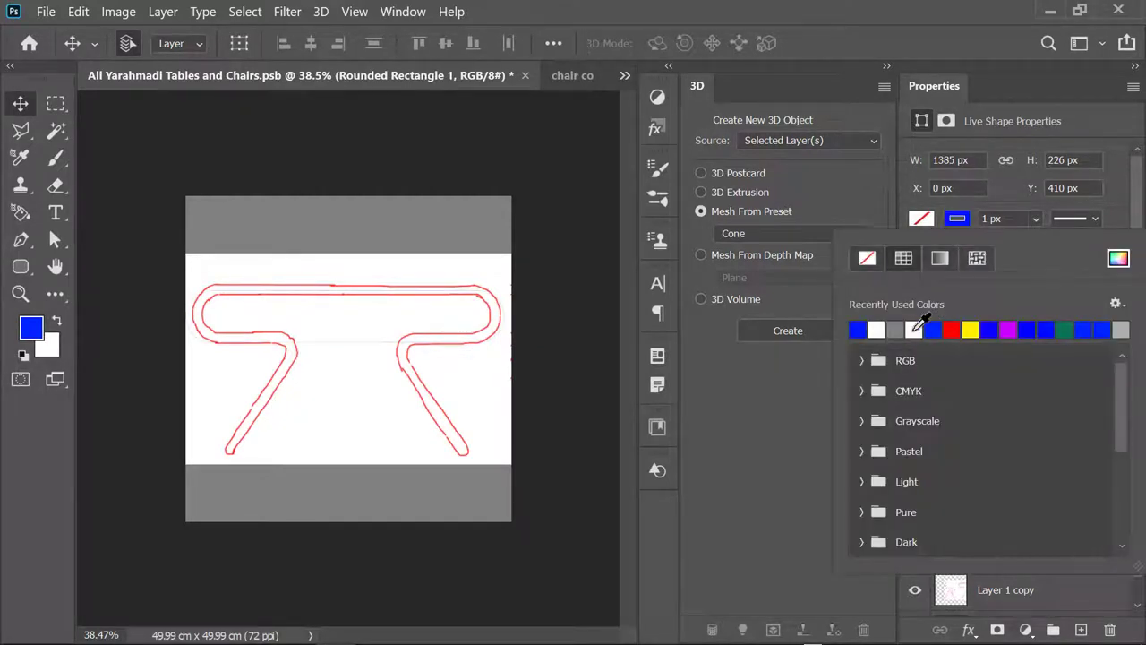
pyautogui.click(994, 218)
pyautogui.write('40')
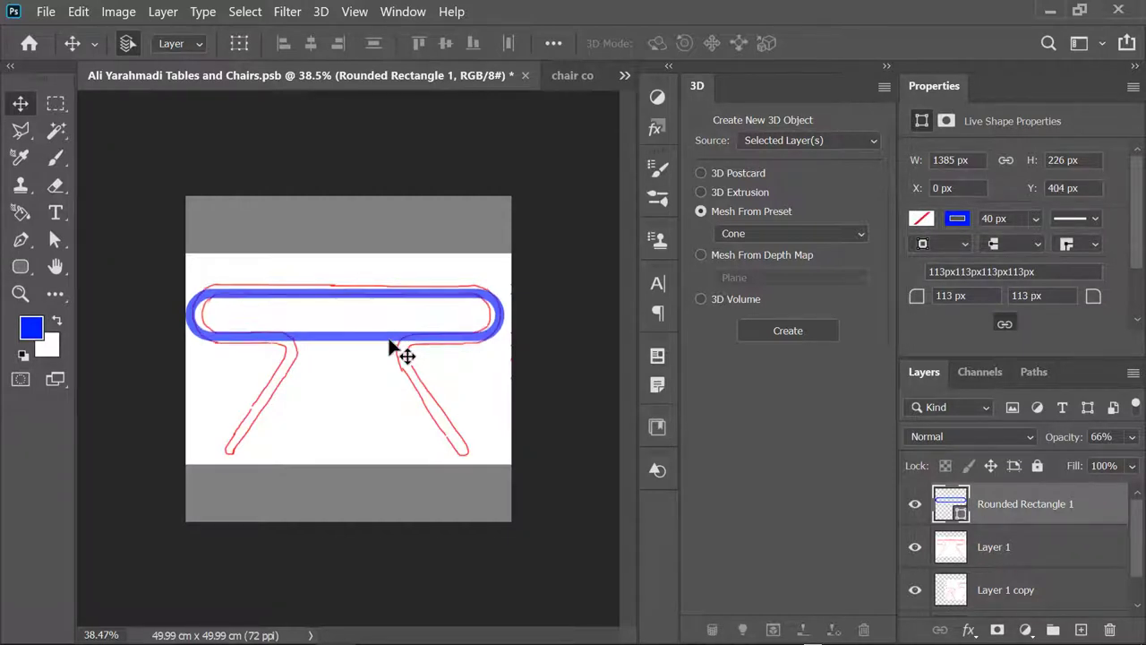
# - Set the pill's height to 245 px and nudge it into line with the sketch
pyautogui.press('Up')
pyautogui.press('Up')
pyautogui.press('Up')
pyautogui.press('Left')
pyautogui.press('Left')
pyautogui.press('Left')
pyautogui.press('Left')
pyautogui.press('Left')
pyautogui.press('Left')
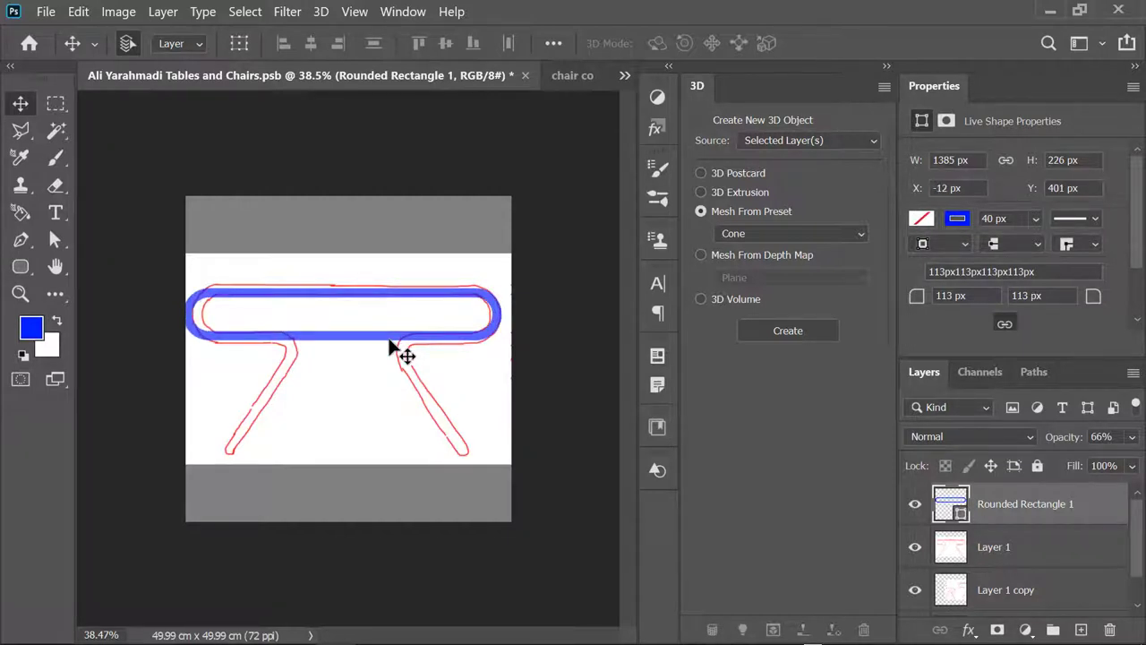
pyautogui.moveTo(1030, 165); pyautogui.dragTo(1046, 166)
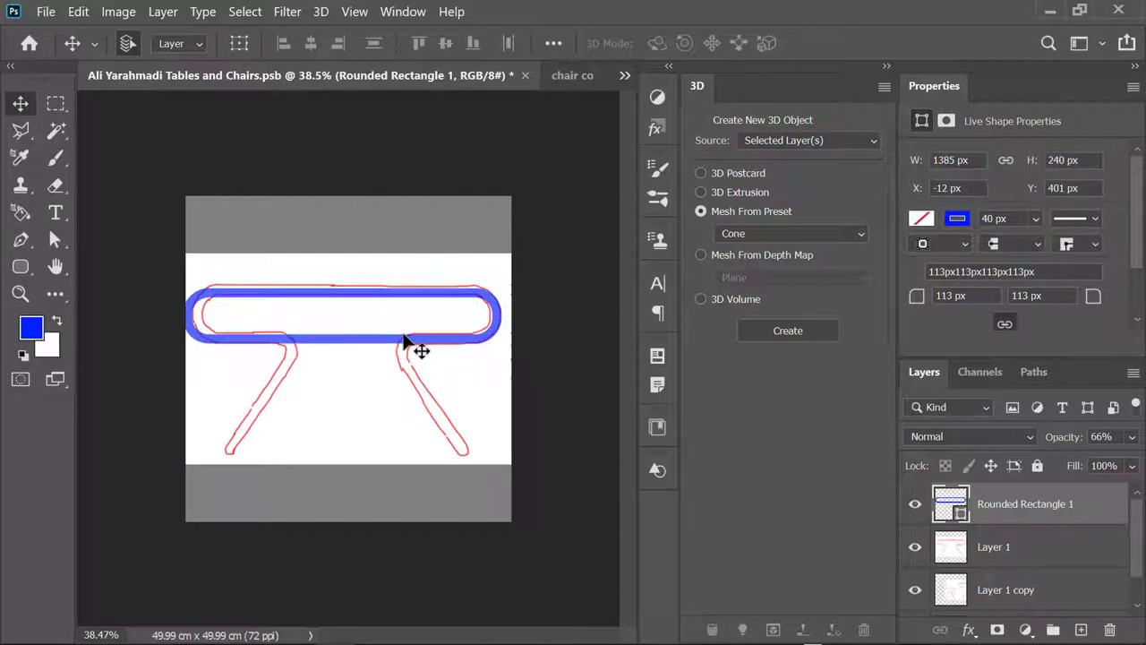
pyautogui.scroll(2, 409, 338)
pyautogui.scroll(1, 427, 317)
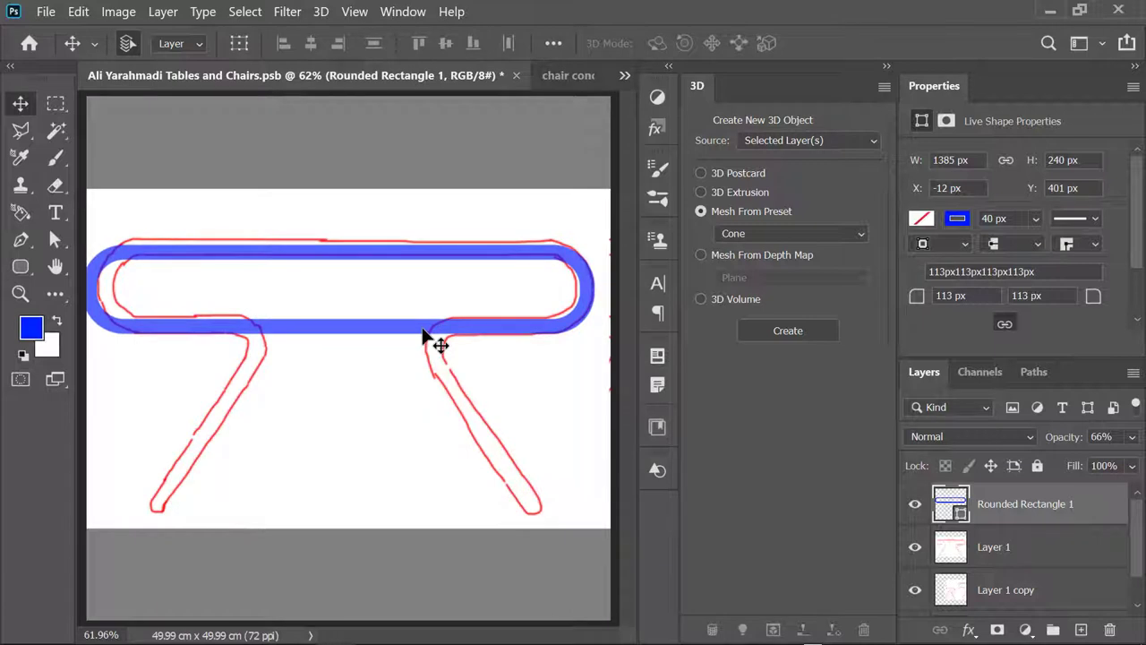
pyautogui.press('Up')
pyautogui.press('Up')
pyautogui.press('Up')
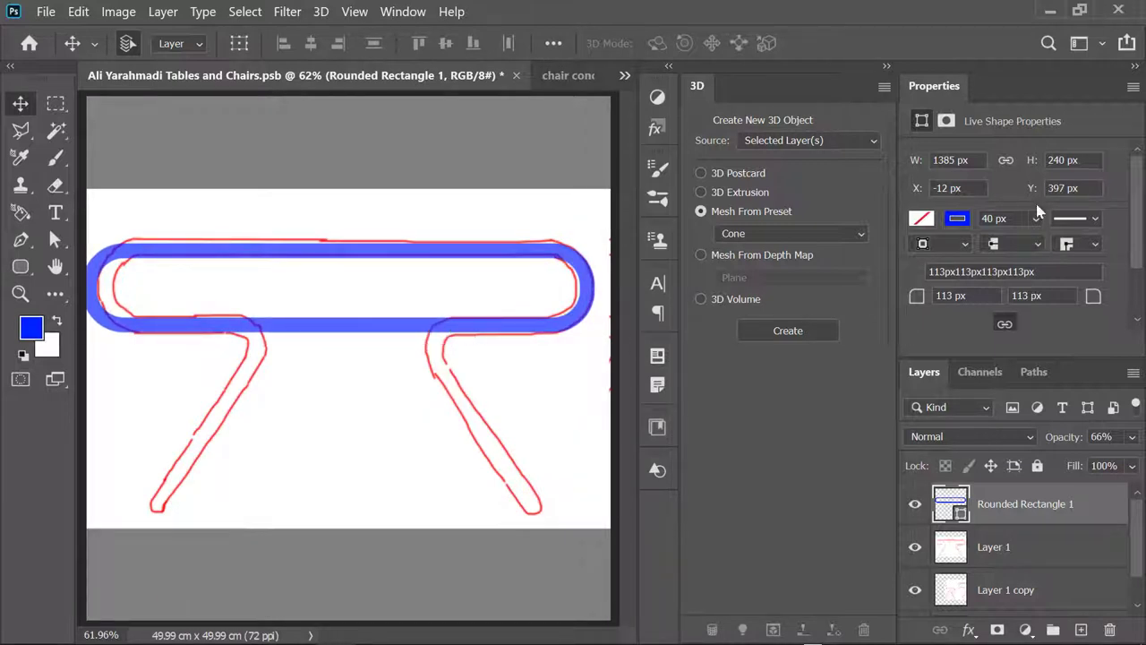
pyautogui.click(1051, 163)
pyautogui.write('245')
pyautogui.press('Return')
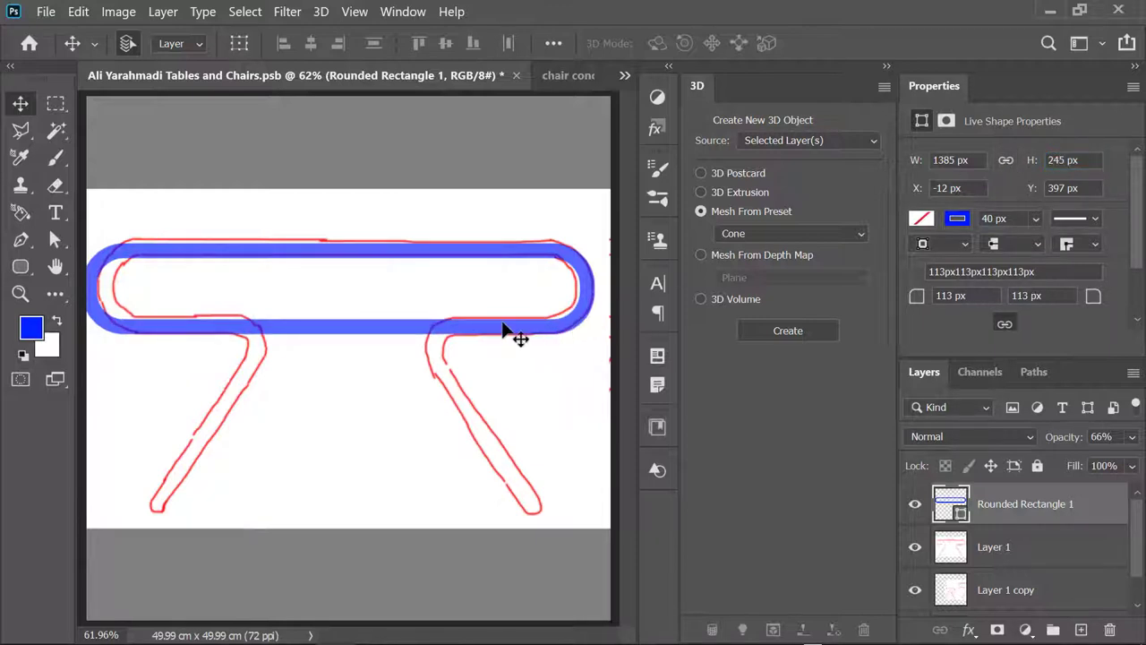
pyautogui.press('Up')
pyautogui.press('Up')
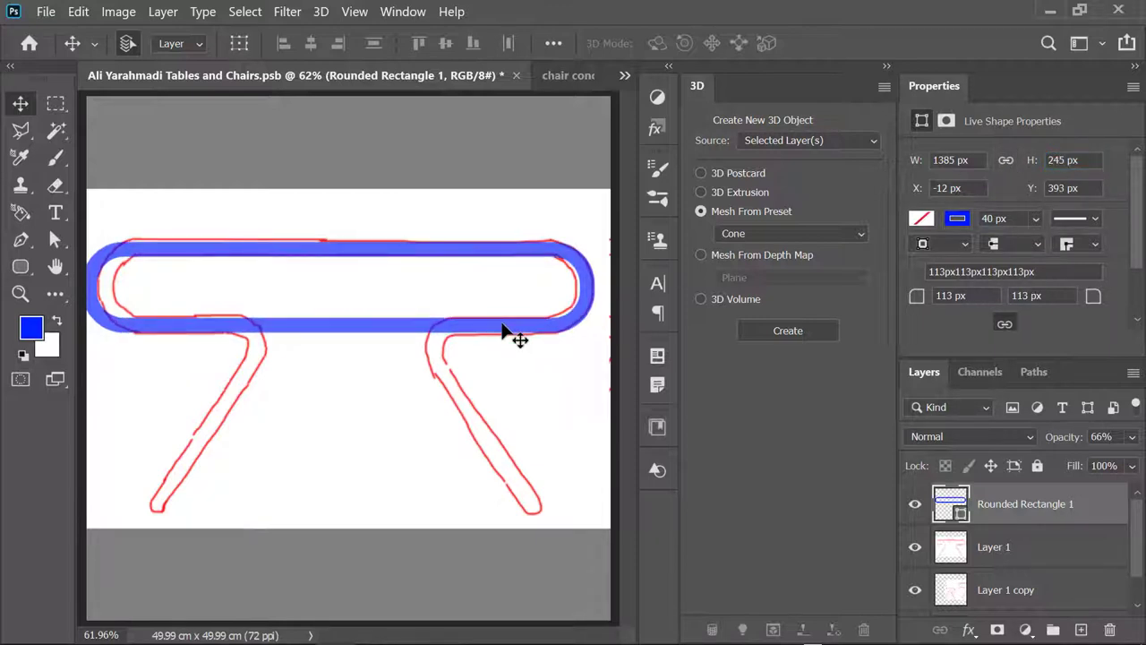
pyautogui.scroll(-1, 452, 392)
pyautogui.scroll(-2, 452, 391)
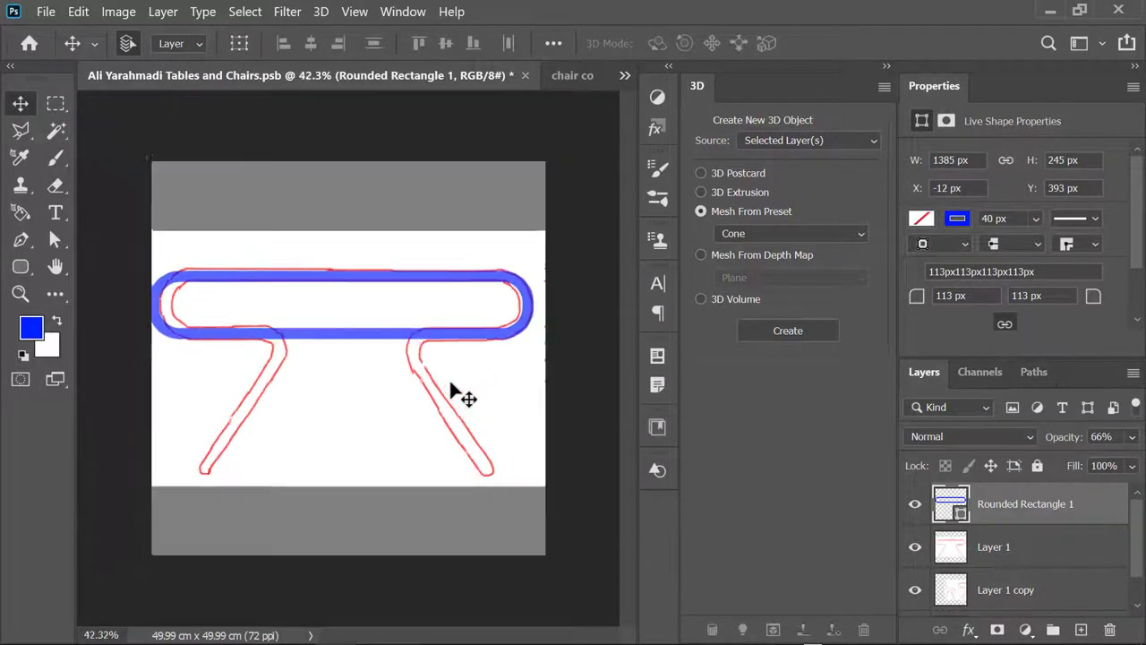
# - Add a new layer and draw a proportional blue circle at the chair's right leg joint
pyautogui.click(1081, 630)
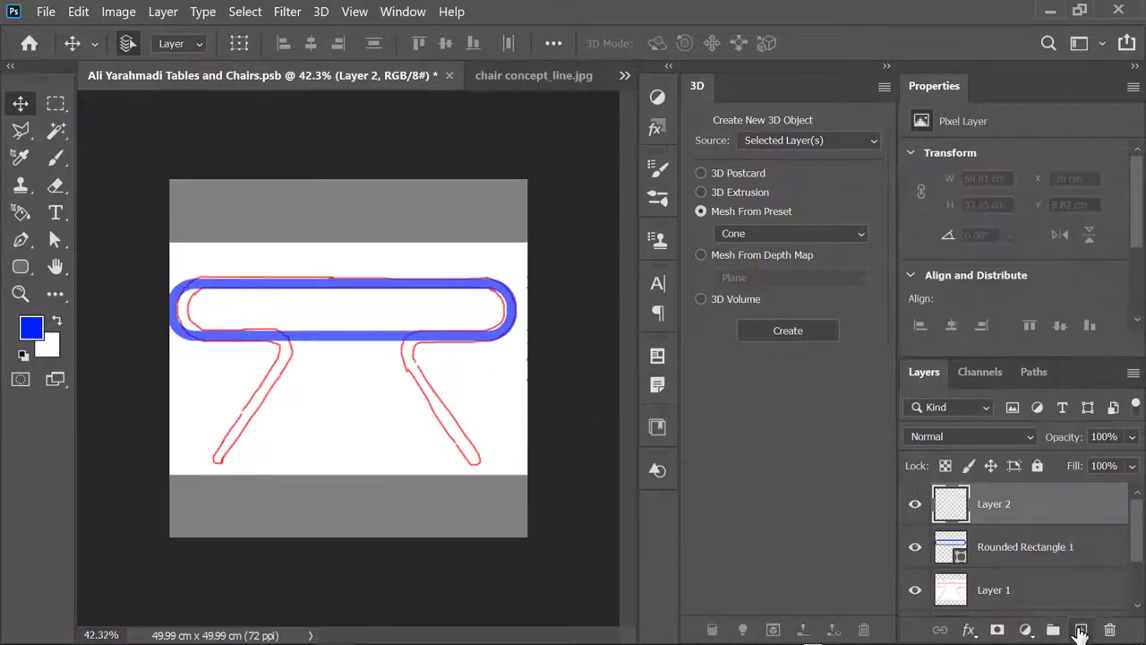
pyautogui.click(20, 266)
pyautogui.click(99, 304)
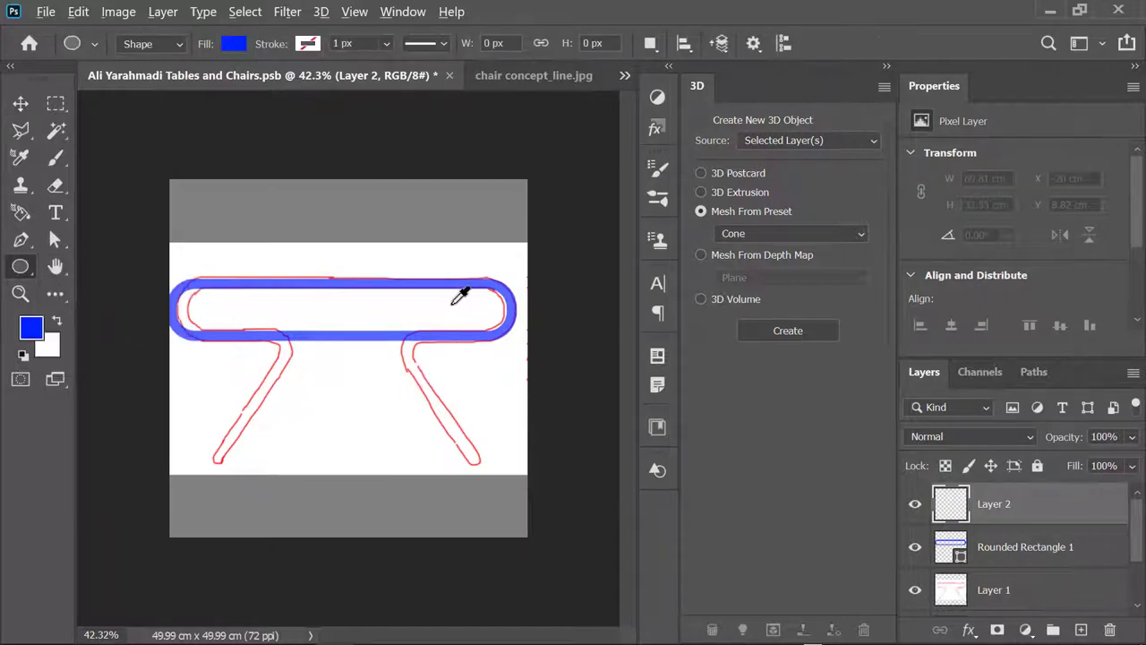
pyautogui.scroll(3, 460, 294)
pyautogui.scroll(3, 468, 314)
pyautogui.click(540, 45)
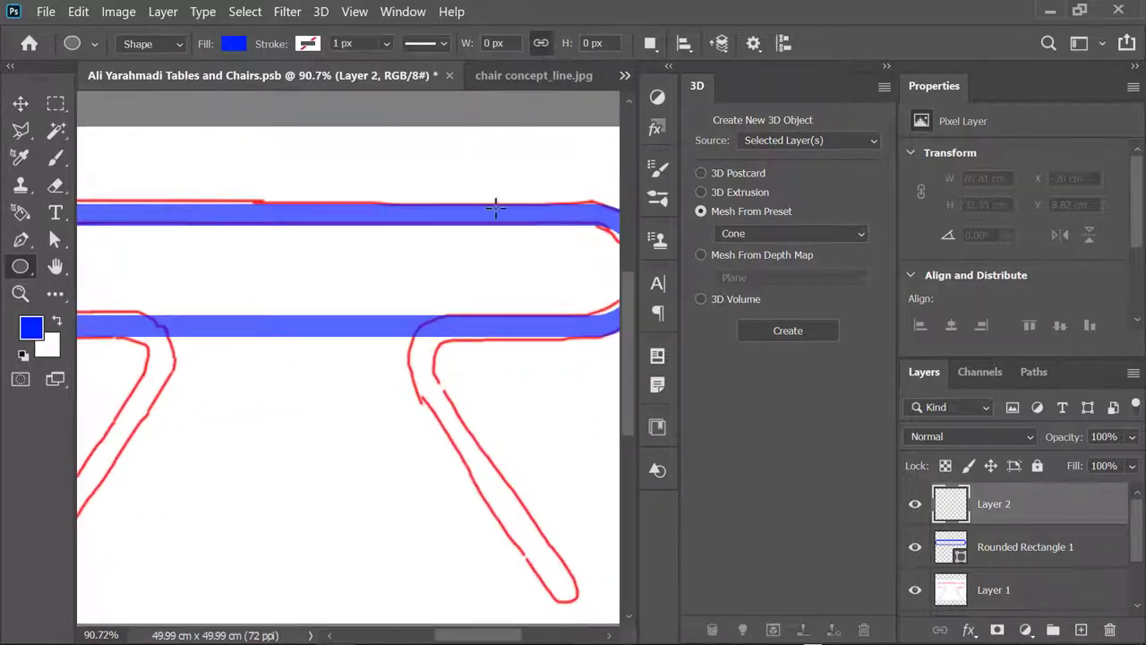
pyautogui.moveTo(455, 363); pyautogui.dragTo(506, 418)
pyautogui.scroll(3, 496, 307)
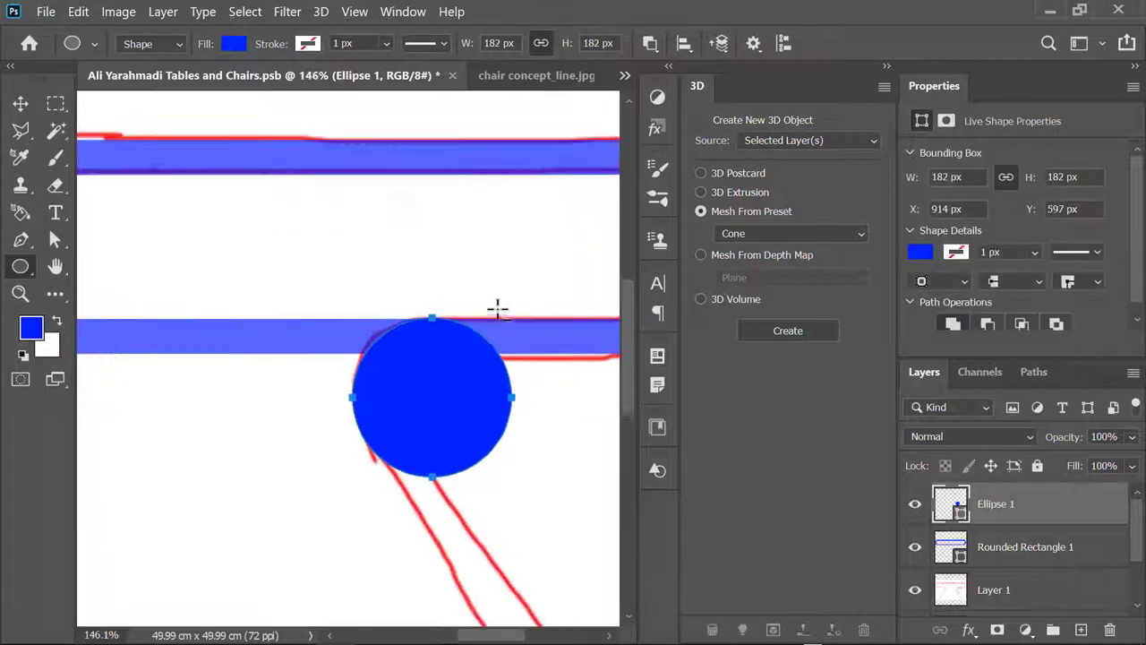
pyautogui.scroll(2, 509, 332)
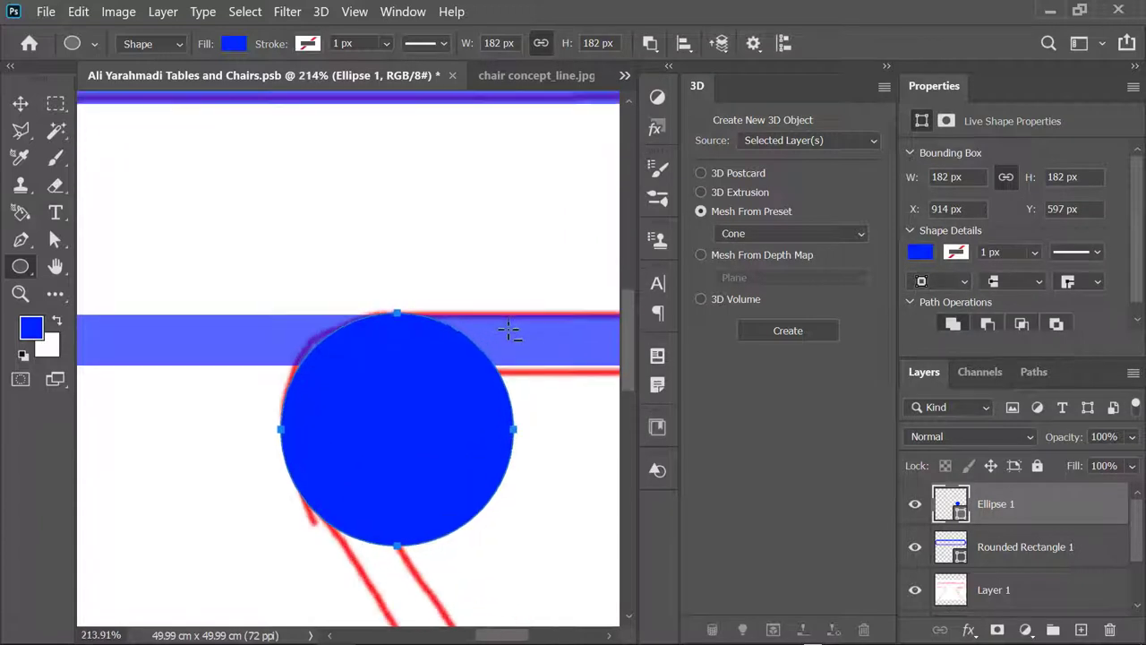
# - Give the circle no fill and a red 40 px outline
pyautogui.click(917, 255)
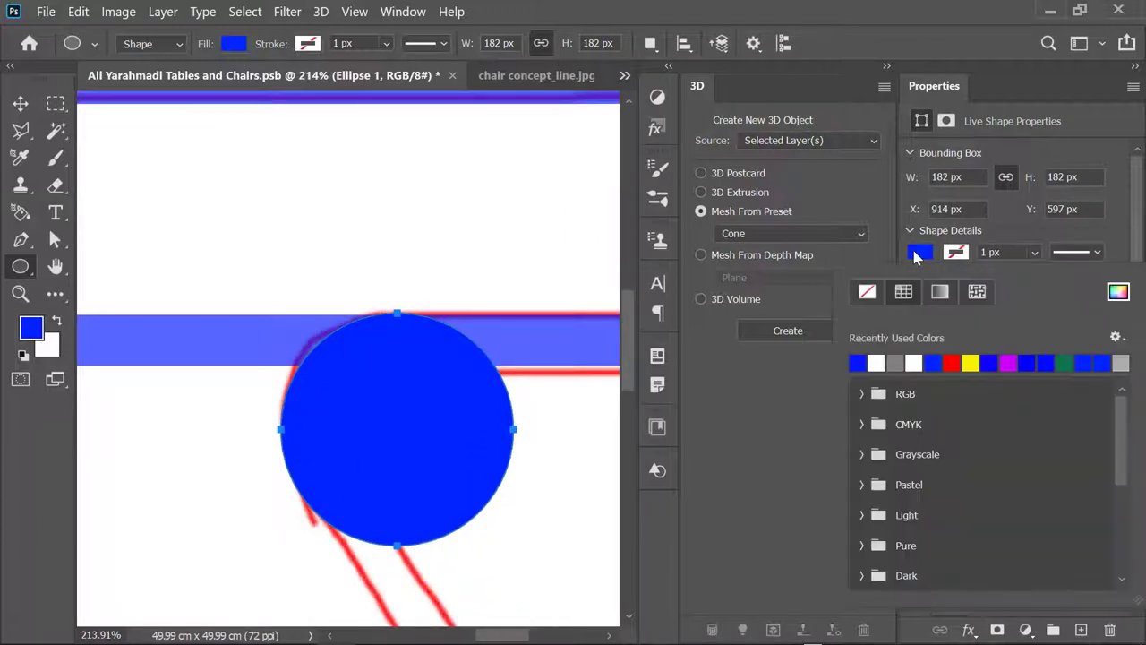
pyautogui.click(867, 294)
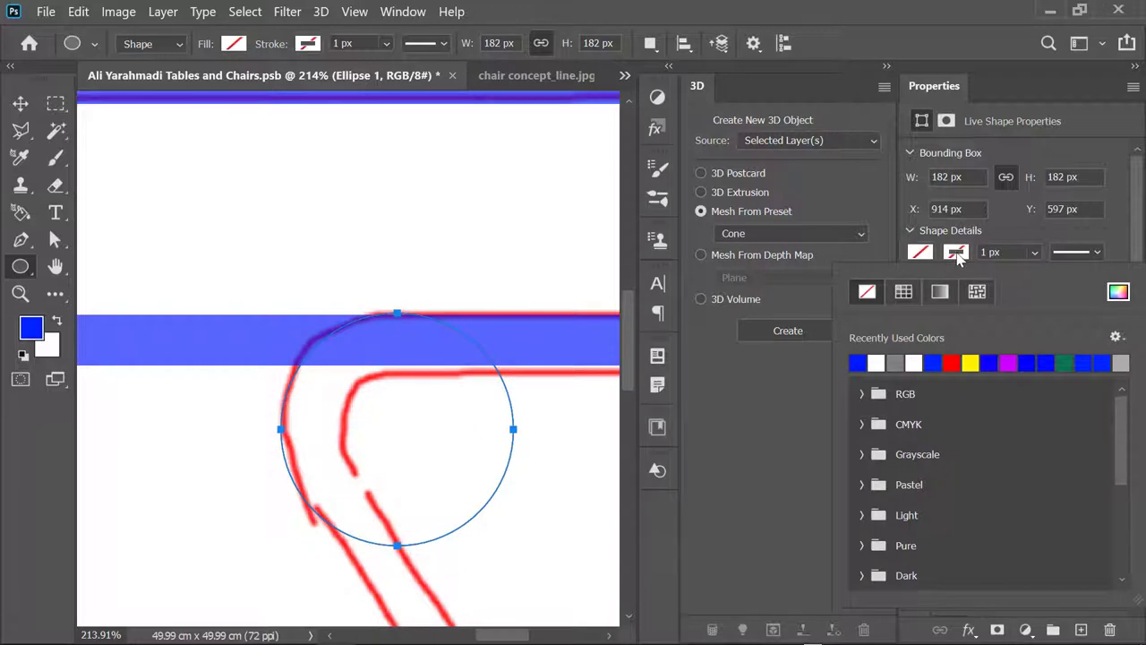
pyautogui.click(953, 363)
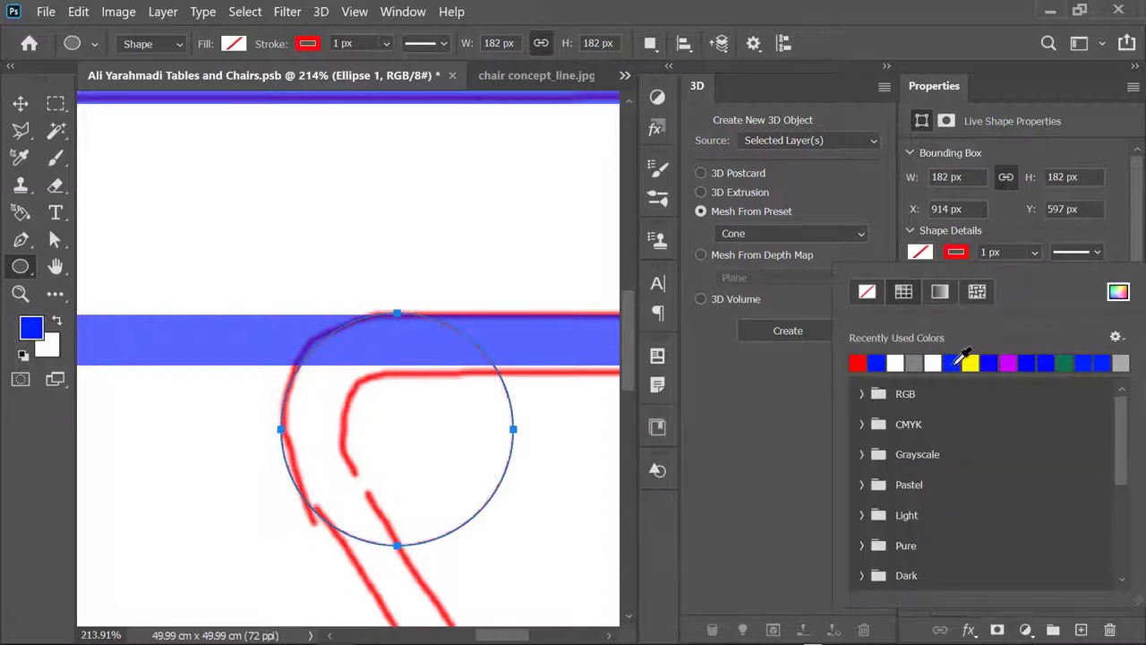
pyautogui.click(1007, 251)
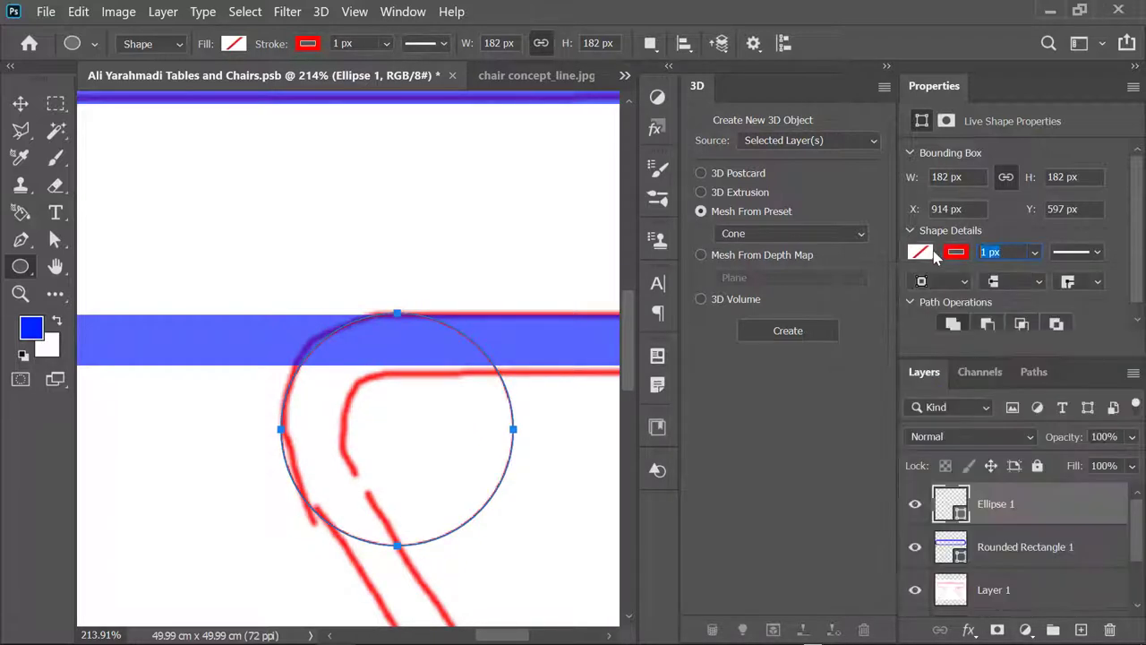
pyautogui.write('40')
pyautogui.press('Return')
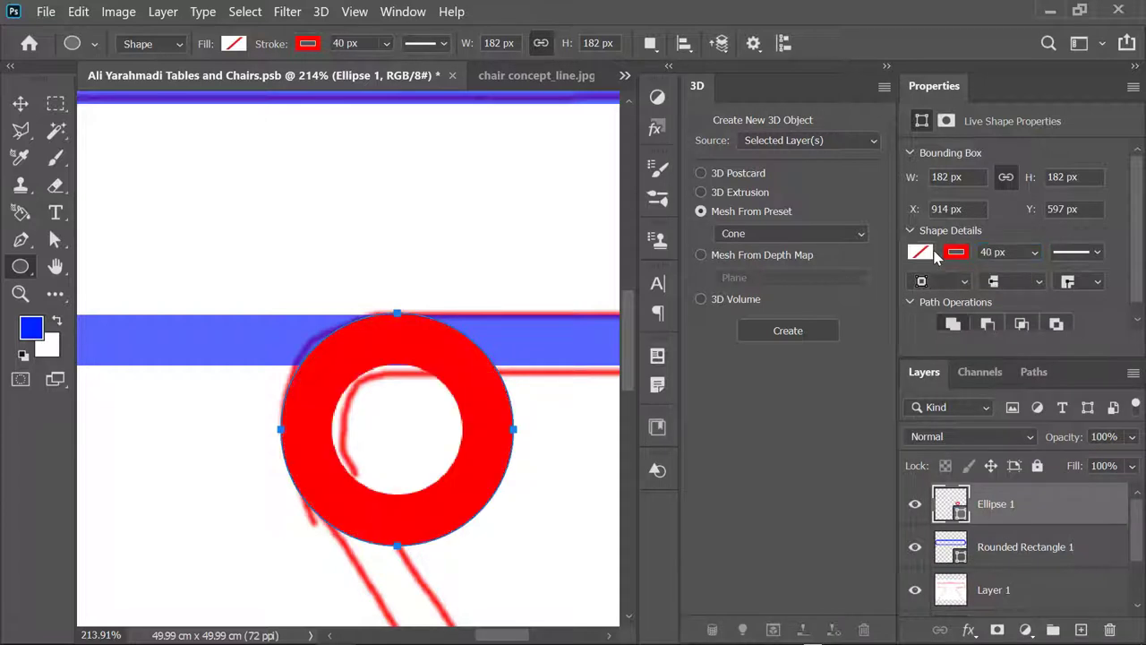
pyautogui.click(19, 103)
pyautogui.scroll(2, 389, 338)
pyautogui.scroll(1, 404, 348)
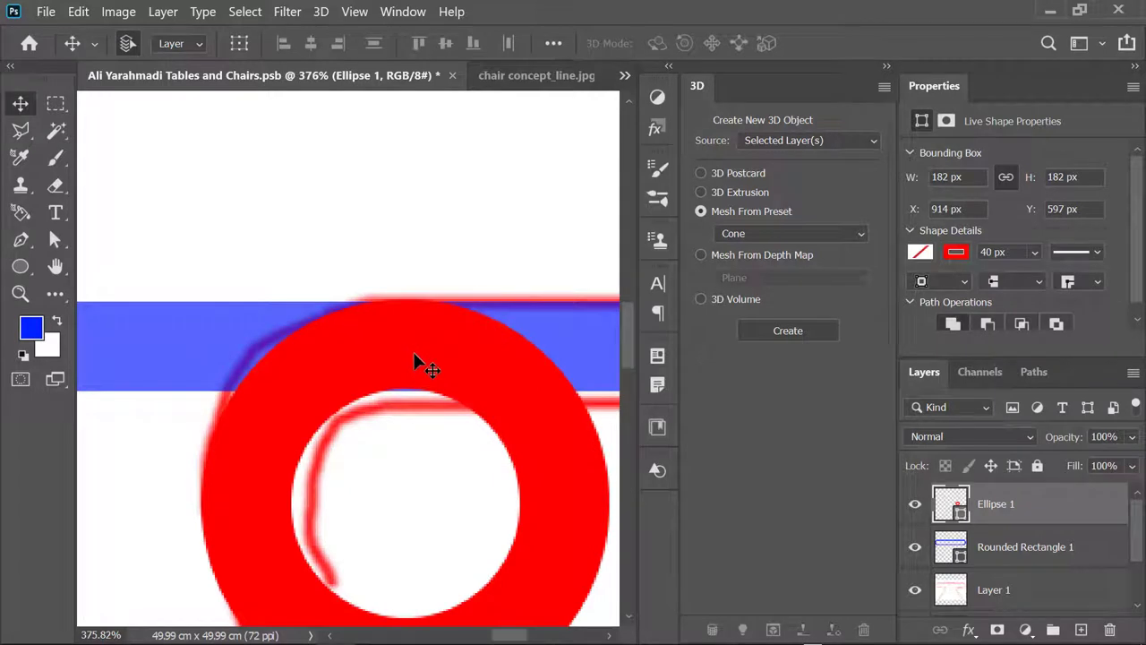
# - Change the ring's outline colour to green (#0de431) using the Color Picker
pyautogui.click(956, 254)
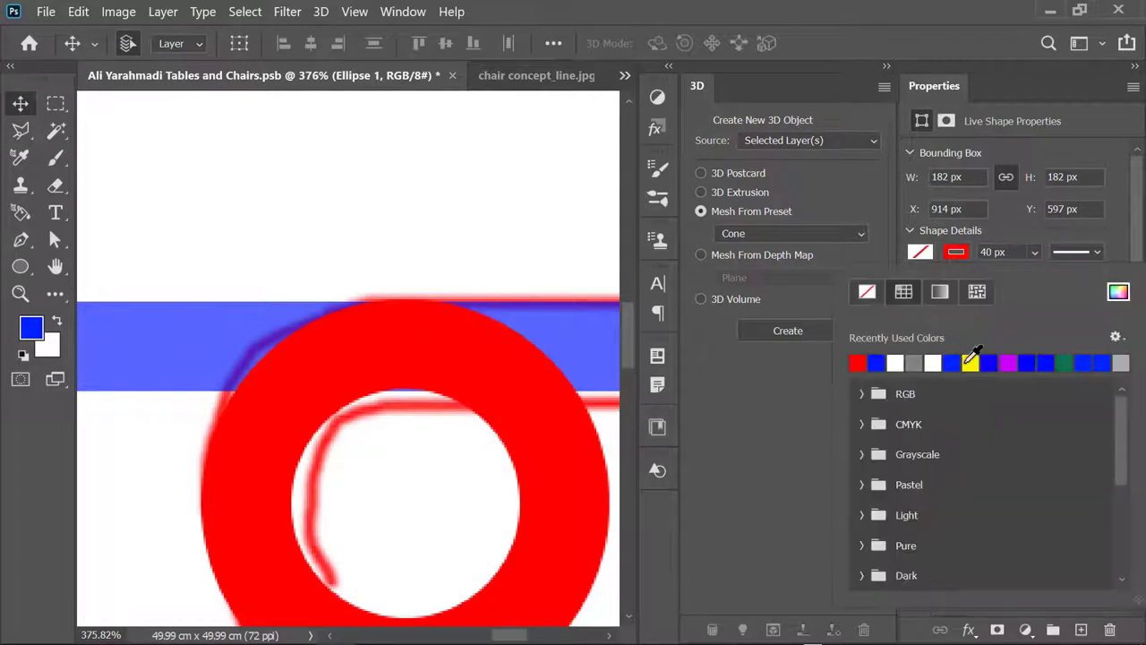
pyautogui.click(1119, 293)
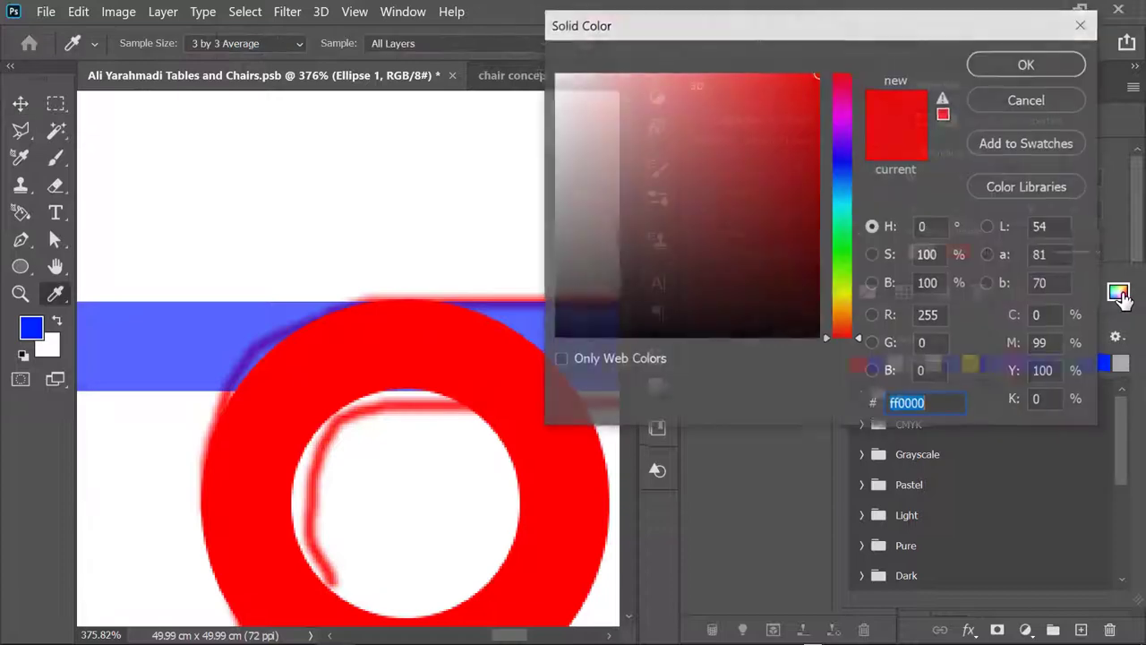
pyautogui.click(842, 245)
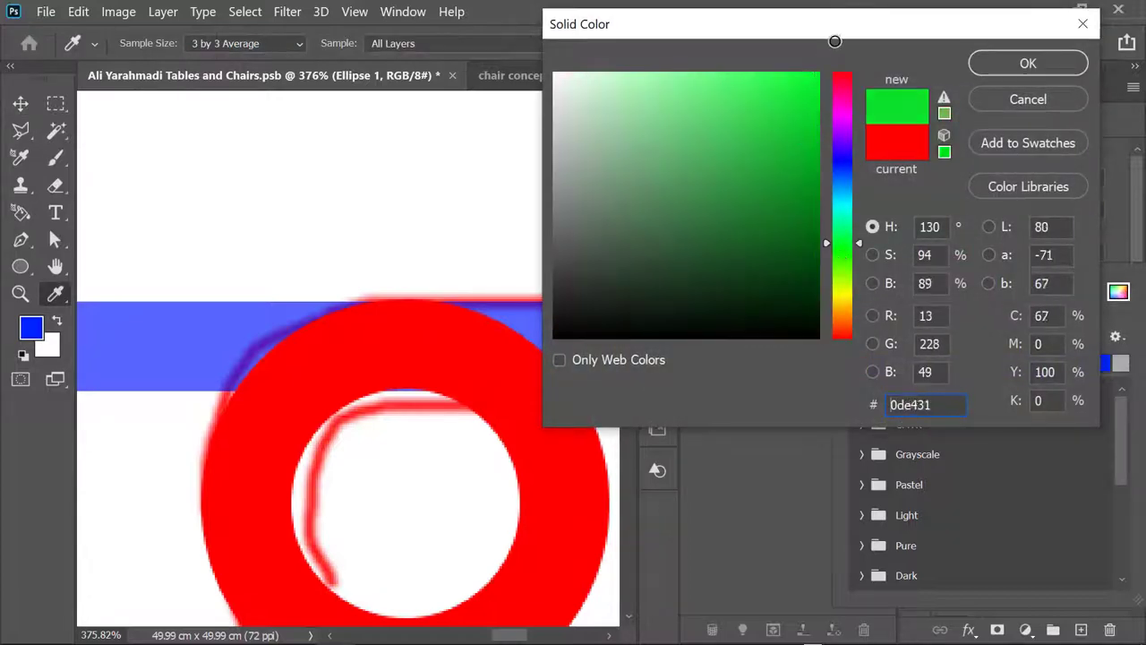
pyautogui.click(1026, 62)
pyautogui.scroll(-2, 484, 426)
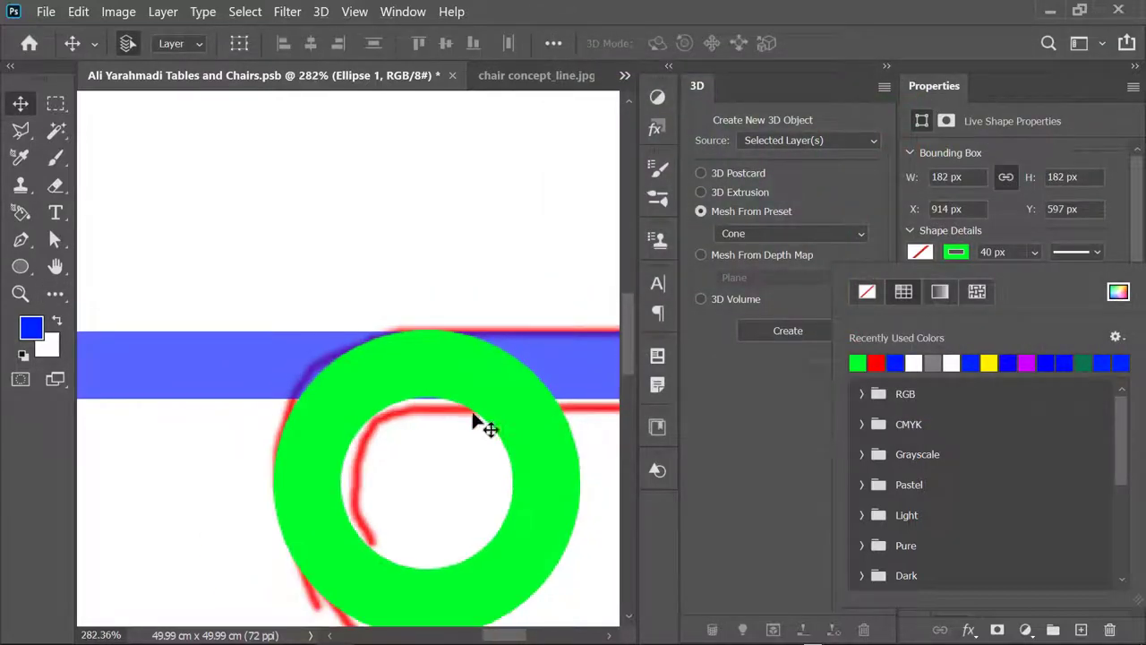
pyautogui.scroll(-2, 454, 378)
pyautogui.scroll(-2, 454, 378)
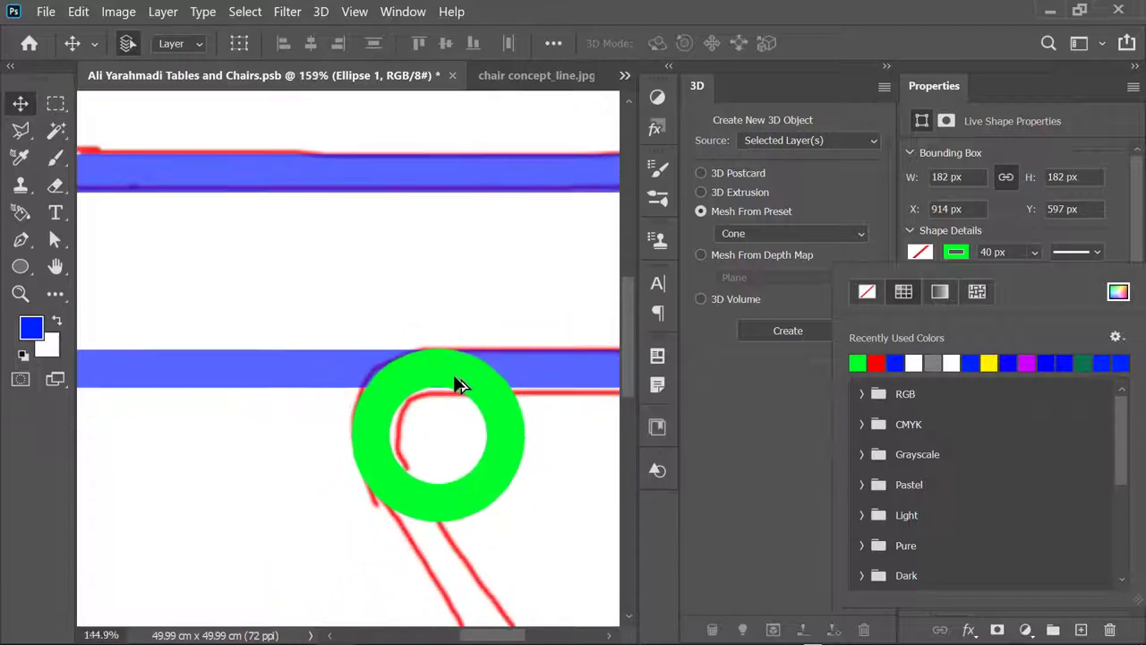
pyautogui.scroll(-2, 455, 385)
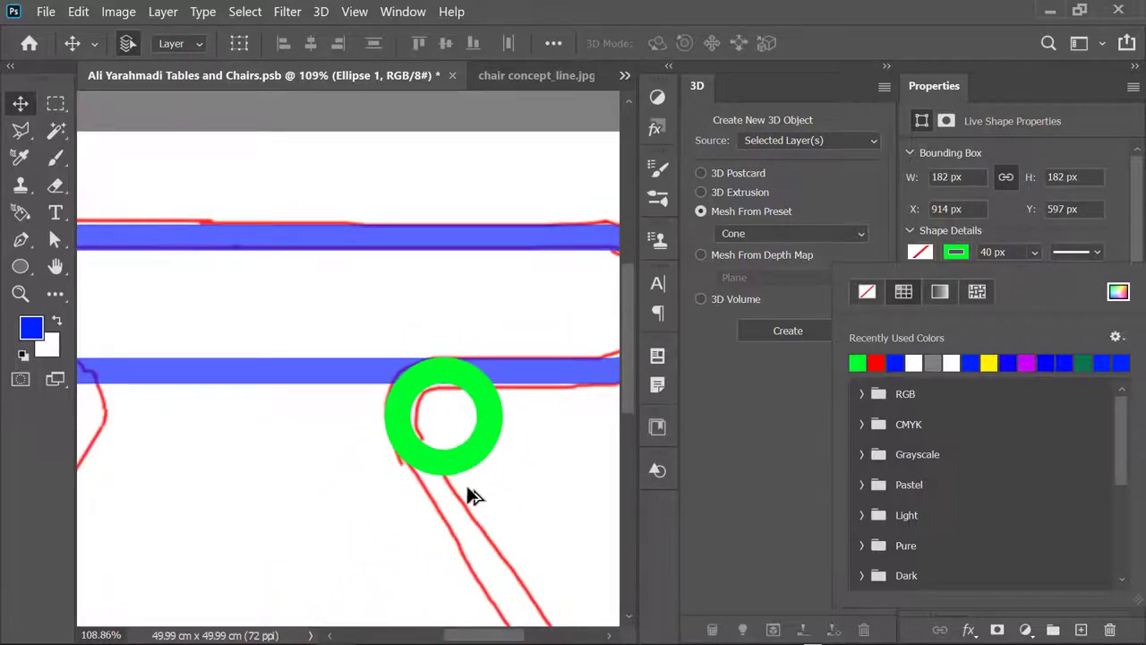
pyautogui.scroll(-1, 470, 491)
pyautogui.scroll(-2, 519, 422)
pyautogui.scroll(1, 533, 414)
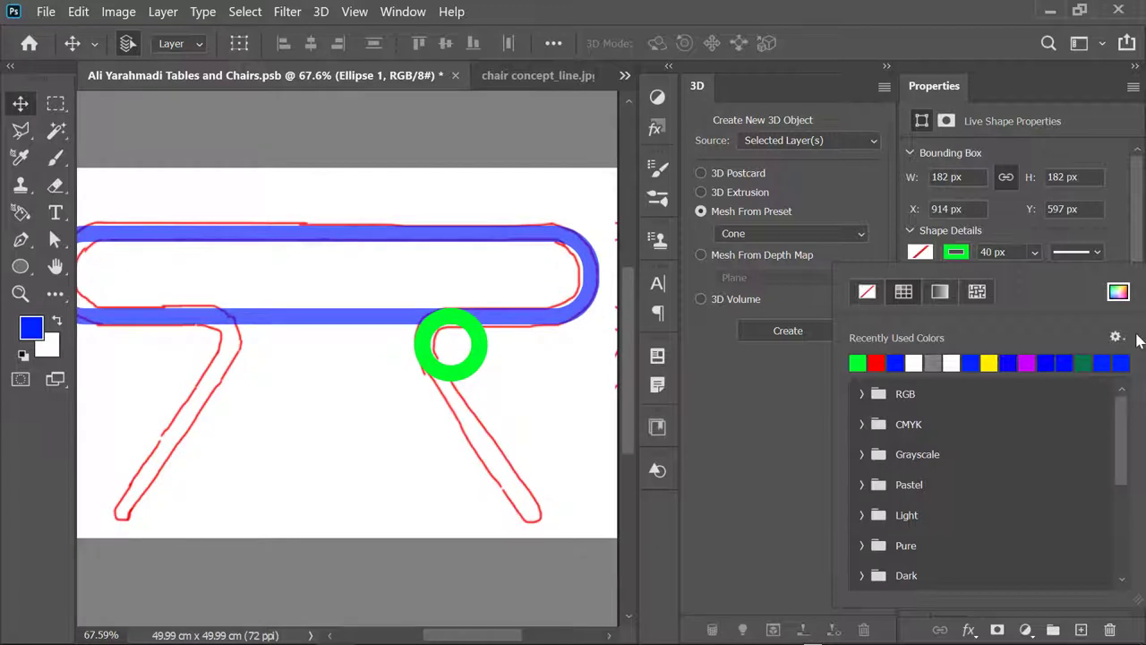
pyautogui.click(776, 492)
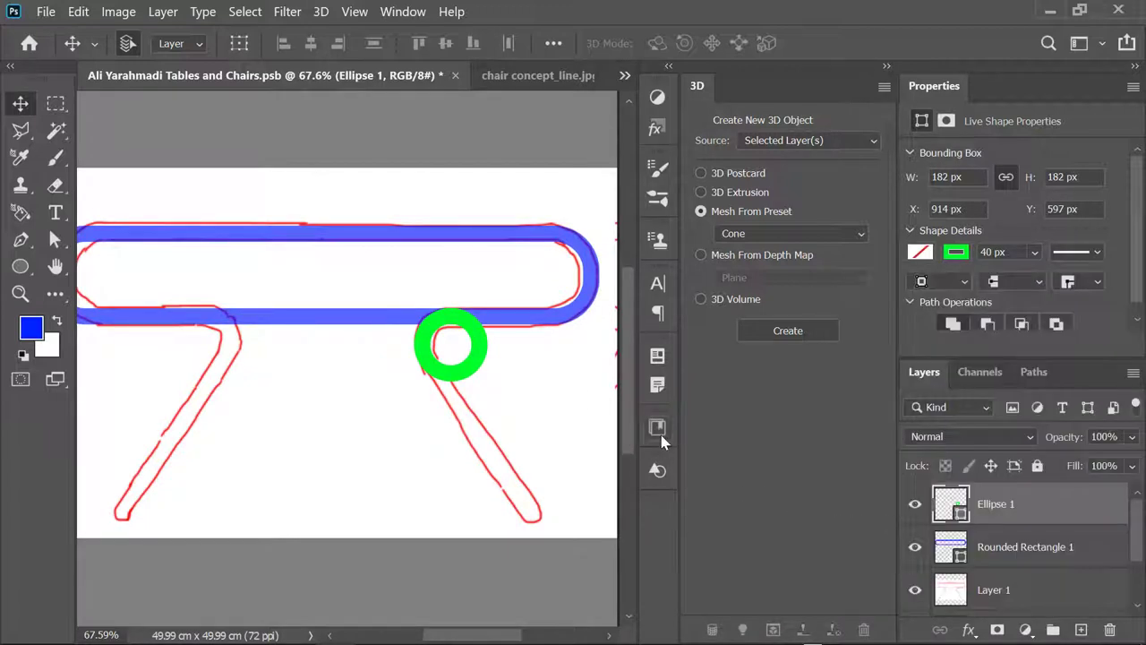
pyautogui.click(21, 267)
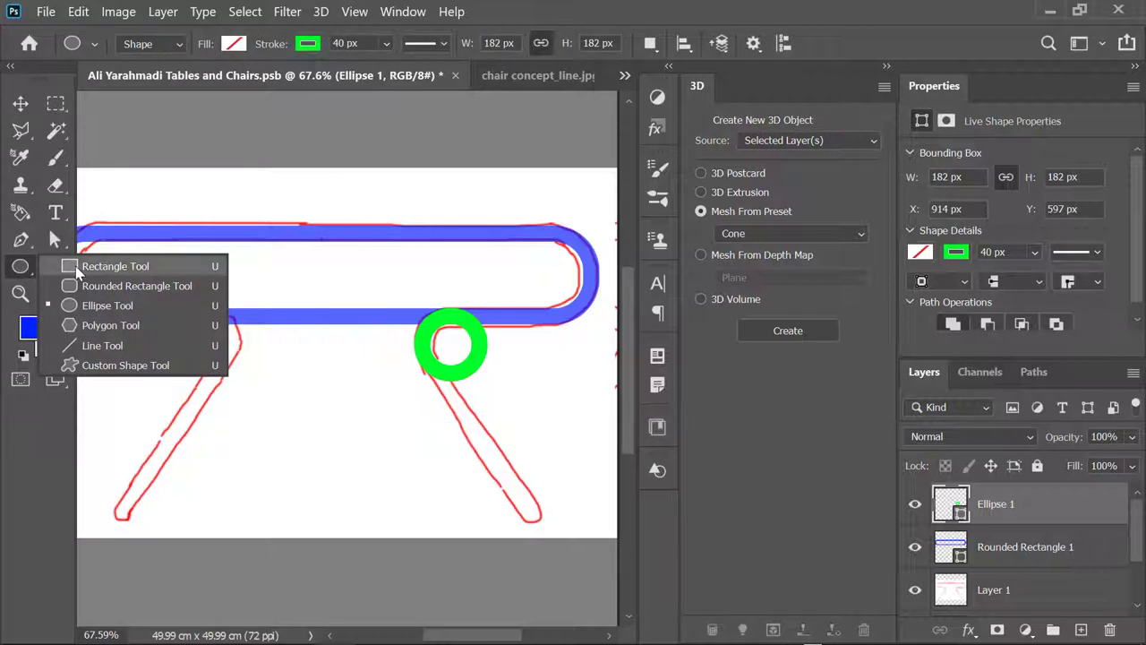
# - Draw a tall blue rounded-rectangle bar beside the green ring and set its width to 40 px
pyautogui.click(99, 286)
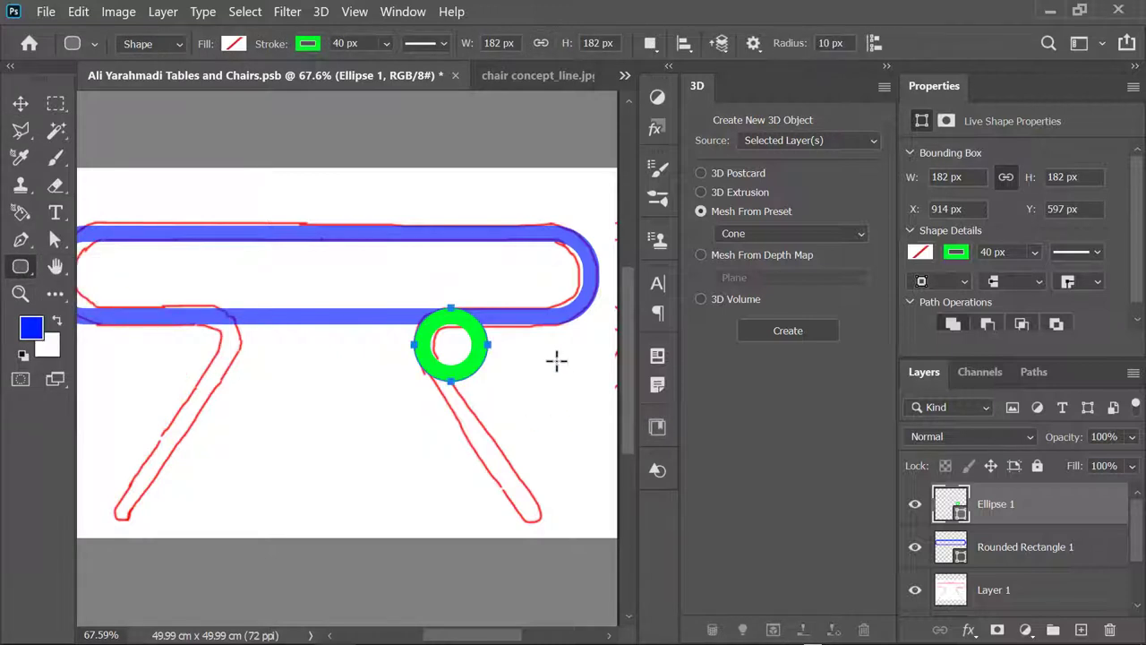
pyautogui.click(1081, 630)
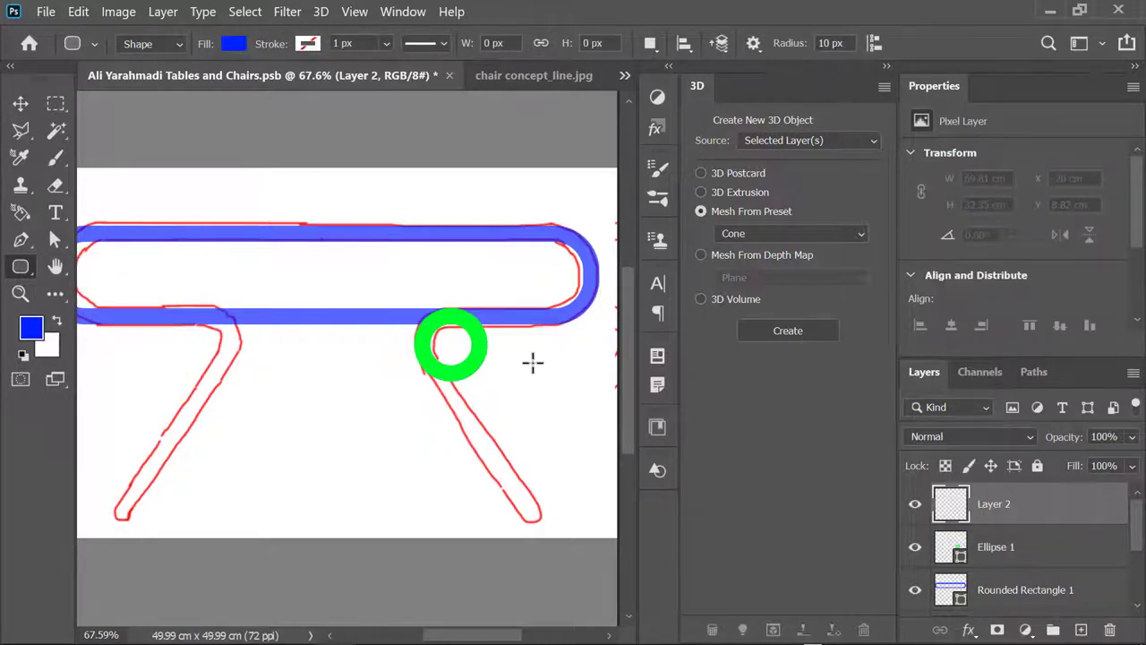
pyautogui.moveTo(542, 349); pyautogui.dragTo(532, 458)
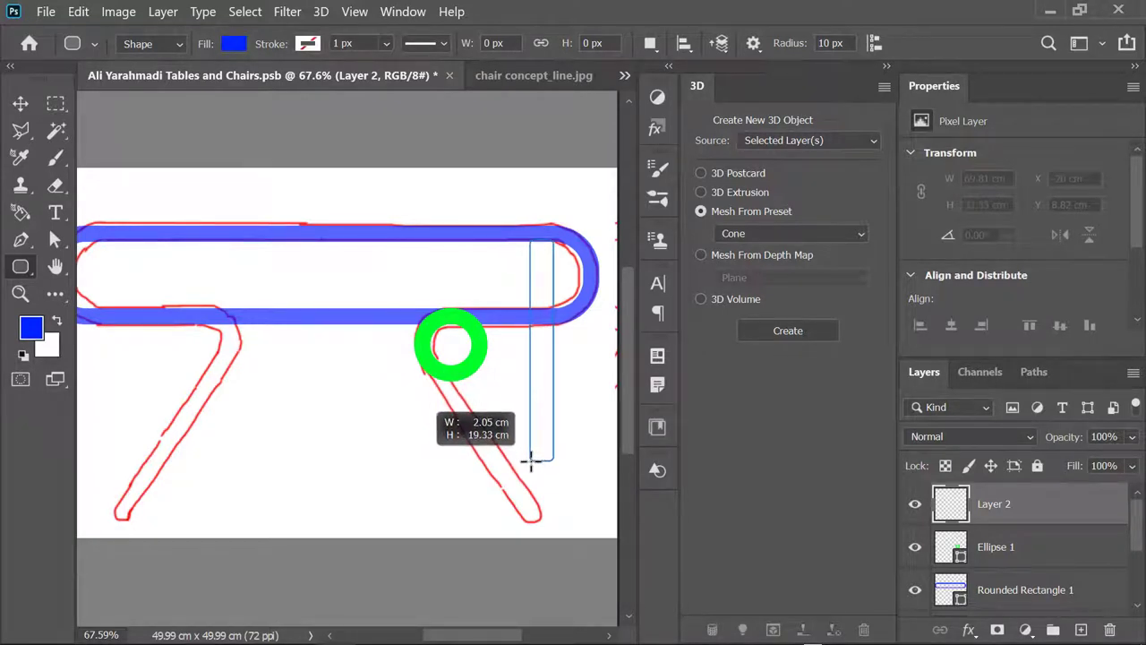
pyautogui.moveTo(532, 459); pyautogui.dragTo(533, 459)
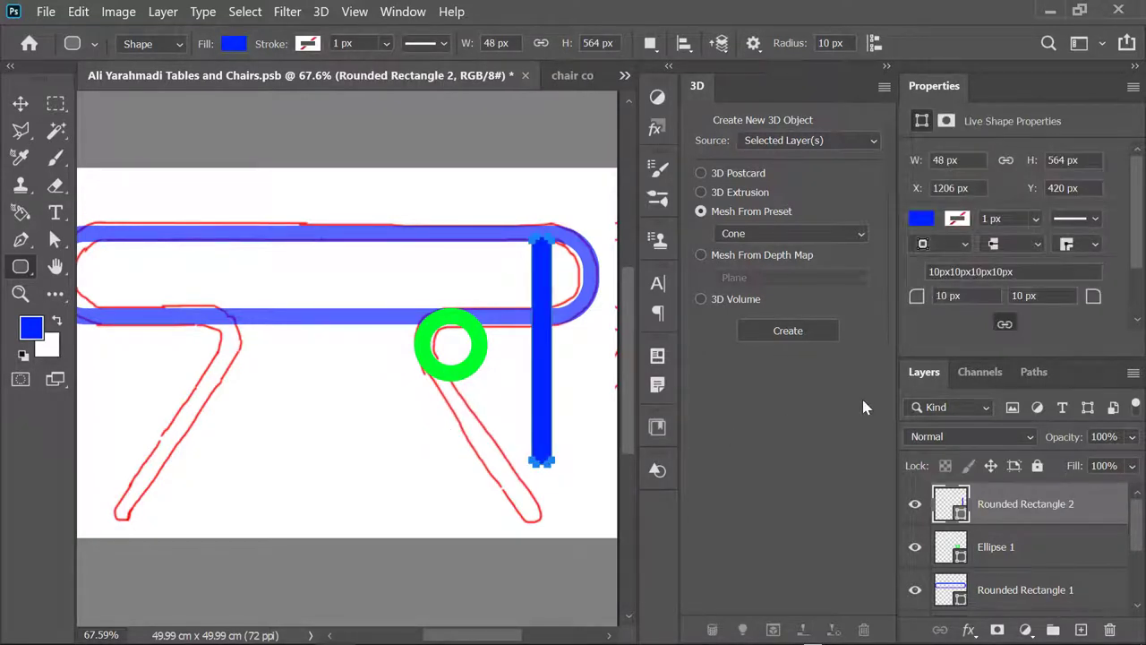
pyautogui.click(970, 159)
pyautogui.write('40')
pyautogui.press('Return')
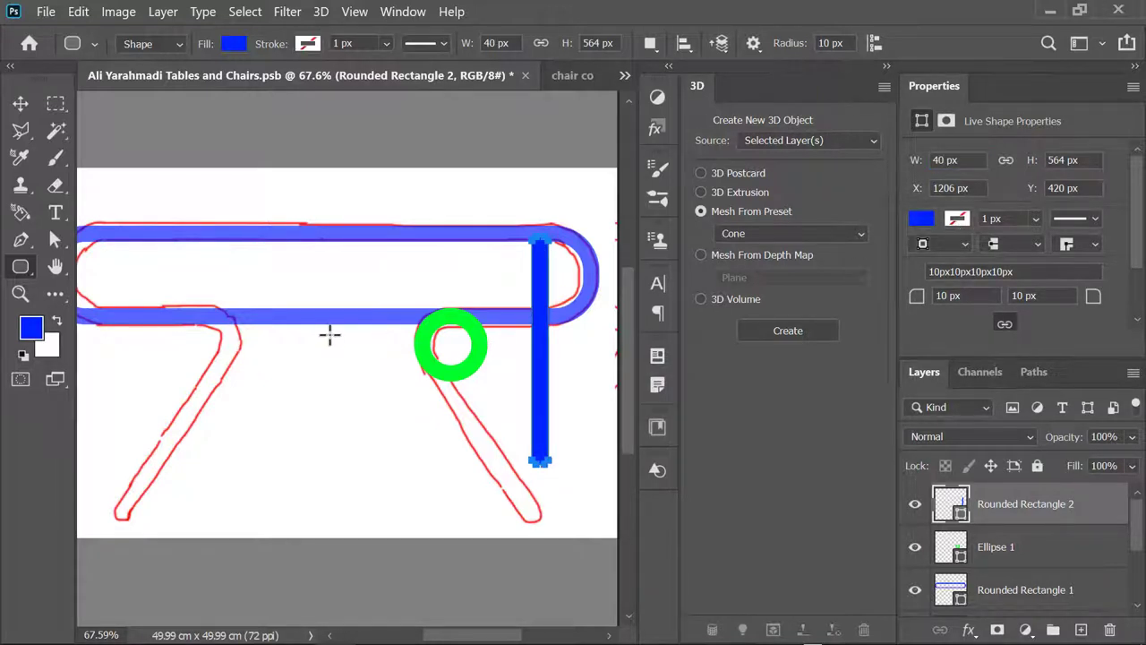
# - Round the bar's corners to 20 px and align it with the green ring's left edge
pyautogui.click(20, 104)
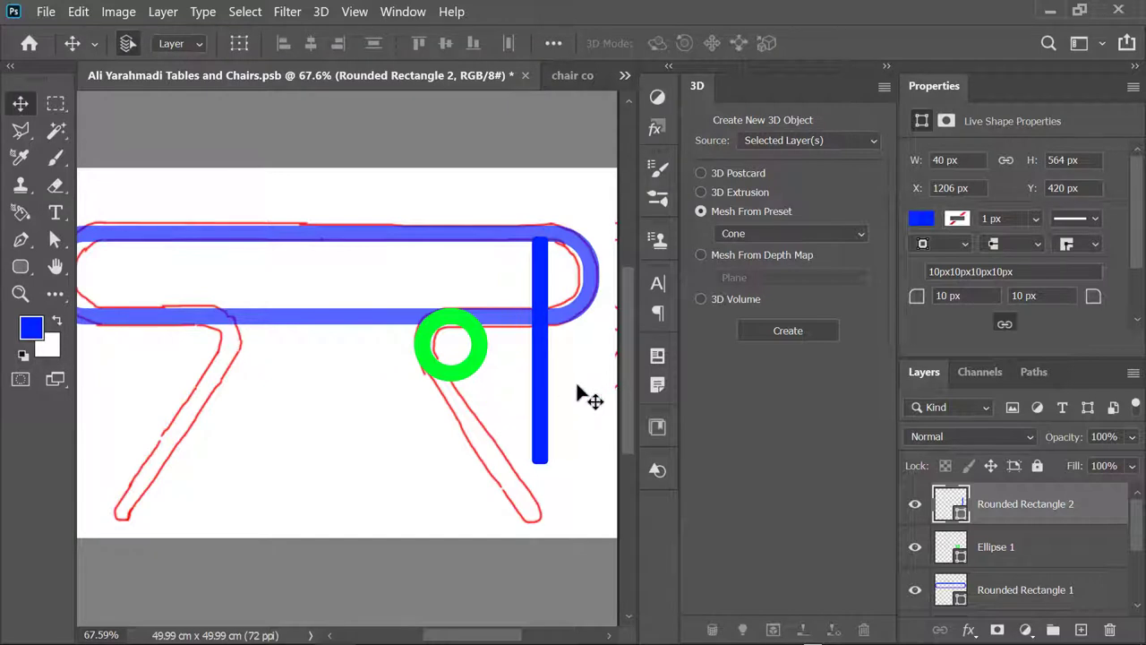
pyautogui.moveTo(555, 374); pyautogui.dragTo(510, 454)
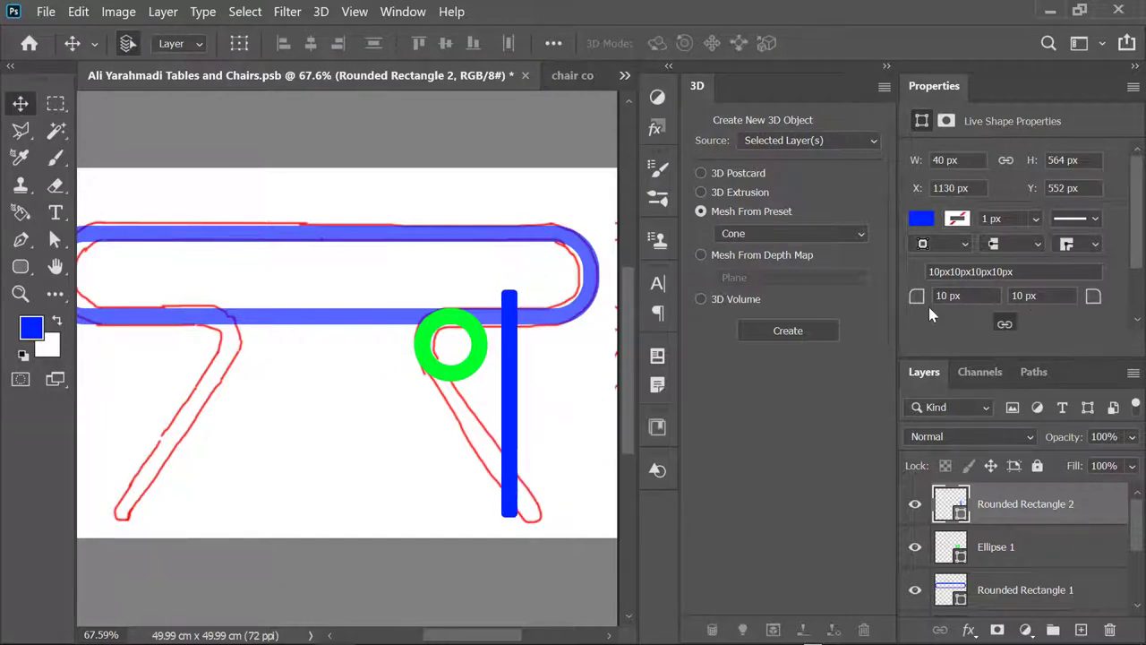
pyautogui.moveTo(917, 297); pyautogui.dragTo(929, 299)
pyautogui.moveTo(510, 449)
pyautogui.mouseDown()
pyautogui.moveTo(448, 453)
pyautogui.moveTo(471, 467)
pyautogui.mouseUp()
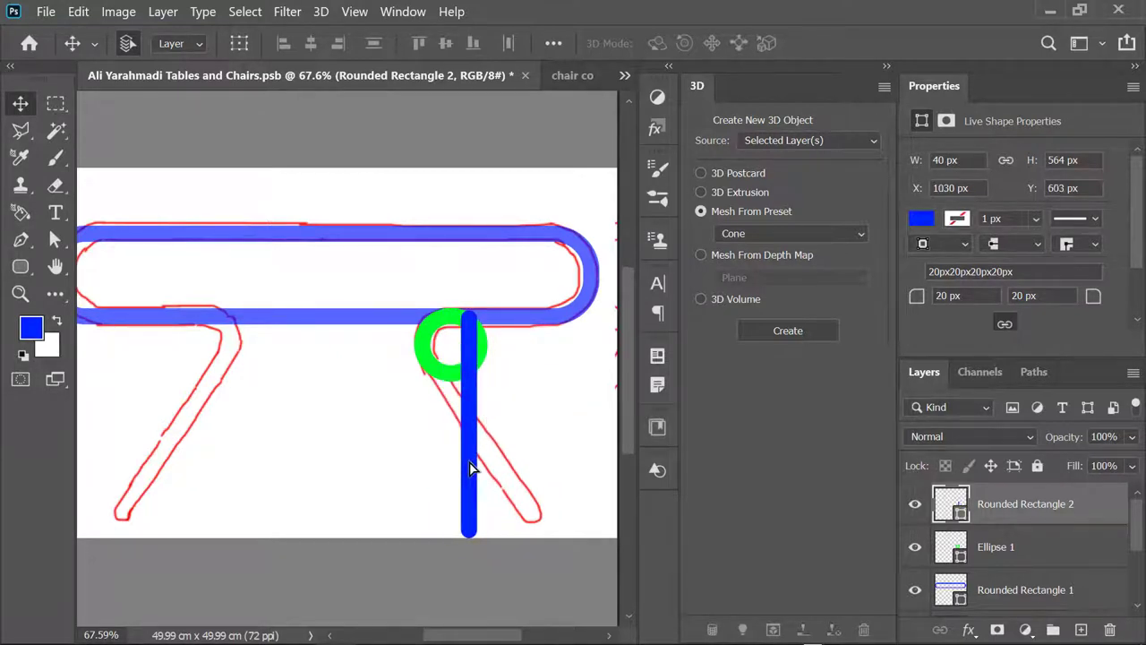
pyautogui.moveTo(471, 384)
pyautogui.mouseDown()
pyautogui.moveTo(421, 392)
pyautogui.moveTo(432, 404)
pyautogui.mouseUp()
pyautogui.scroll(2, 439, 412)
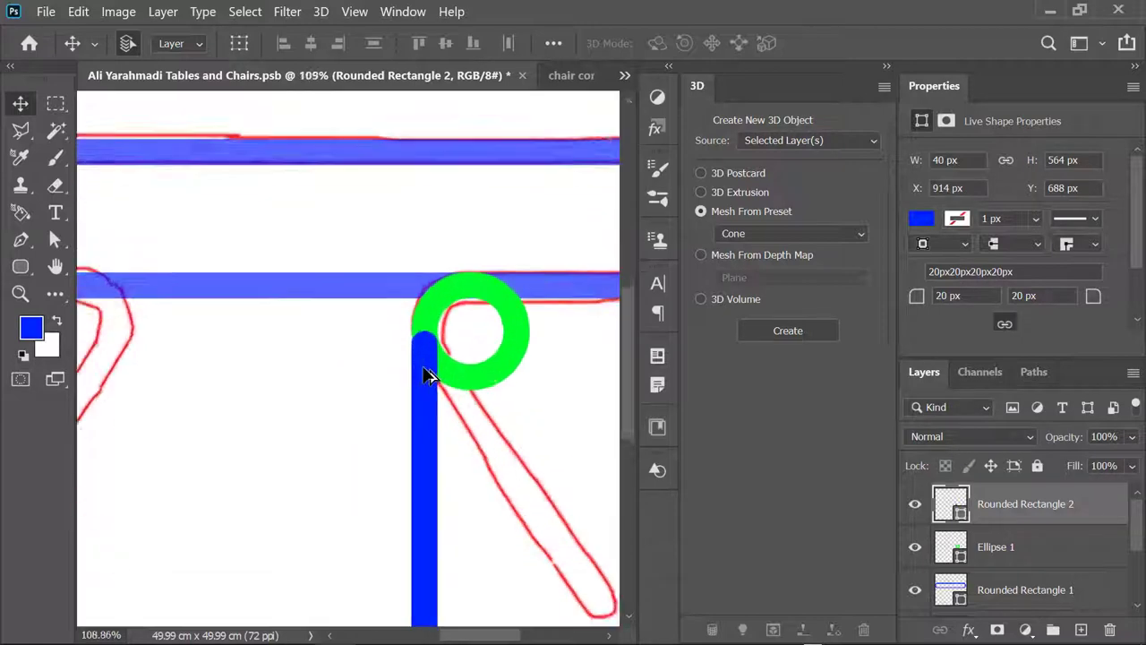
pyautogui.scroll(2, 428, 377)
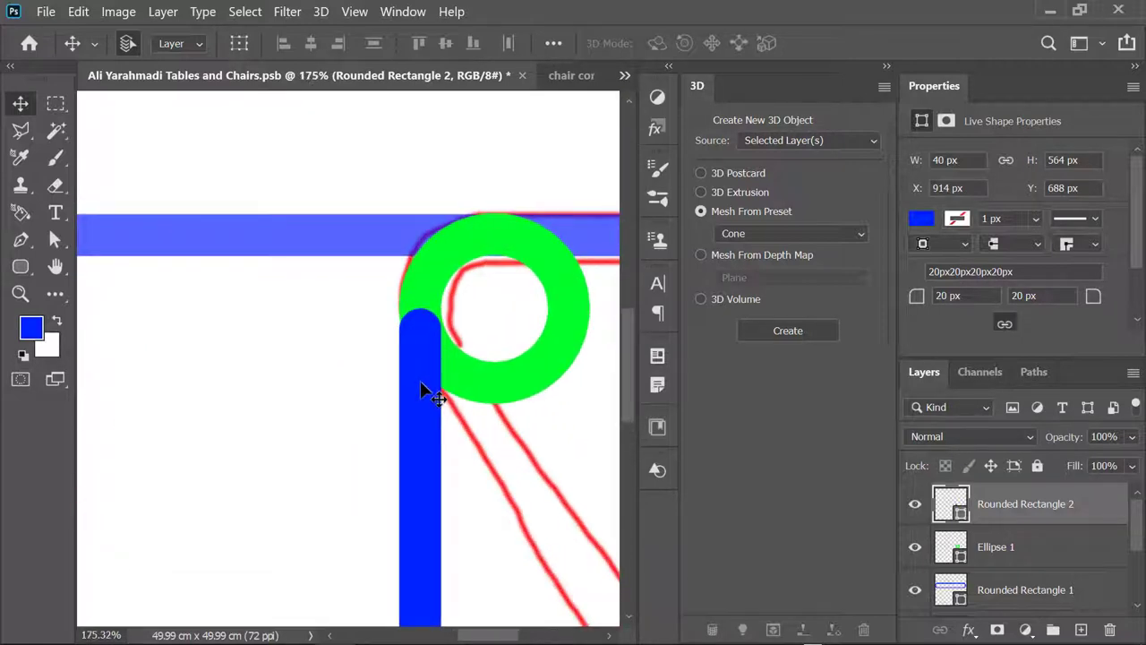
pyautogui.scroll(-3, 423, 383)
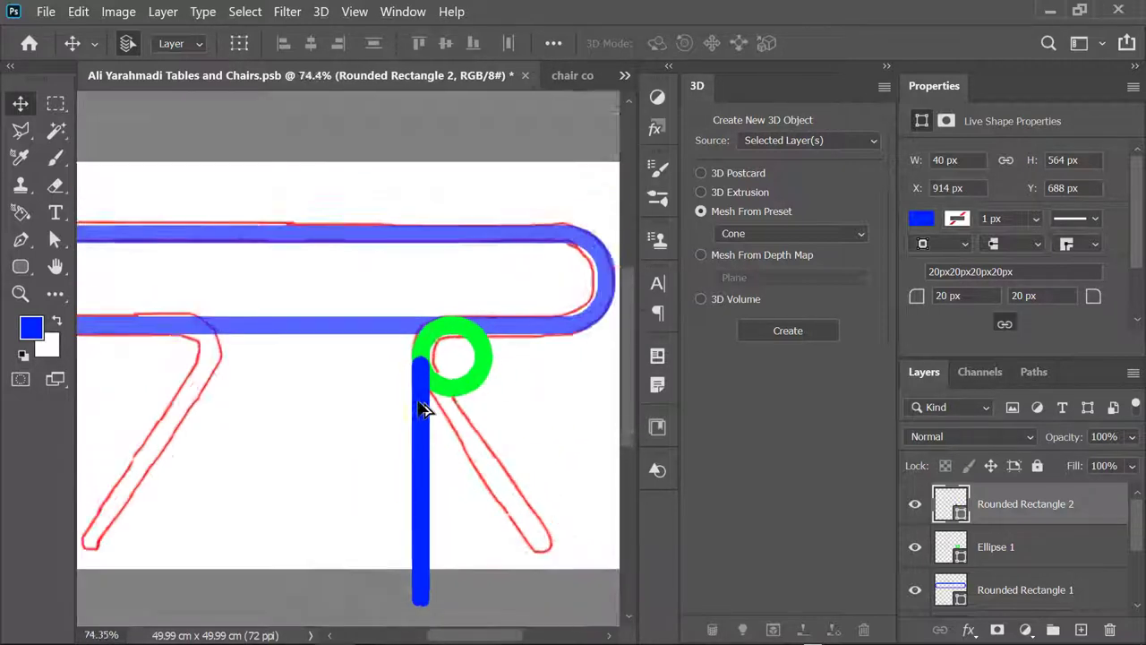
pyautogui.scroll(-2, 428, 430)
# - Rotate the blue bar to about -35° with Free Transform
pyautogui.hotkey('ctrl', 't')
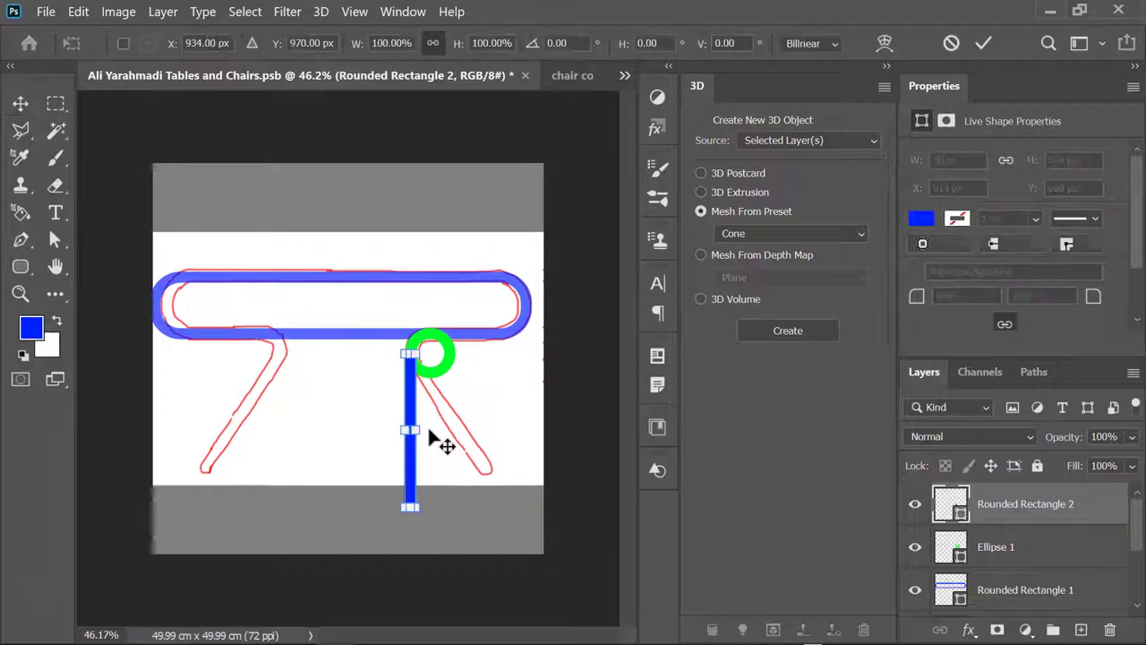
pyautogui.moveTo(435, 430)
pyautogui.mouseDown()
pyautogui.moveTo(433, 414)
pyautogui.moveTo(438, 427)
pyautogui.moveTo(472, 425)
pyautogui.mouseUp()
pyautogui.scroll(2, 512, 426)
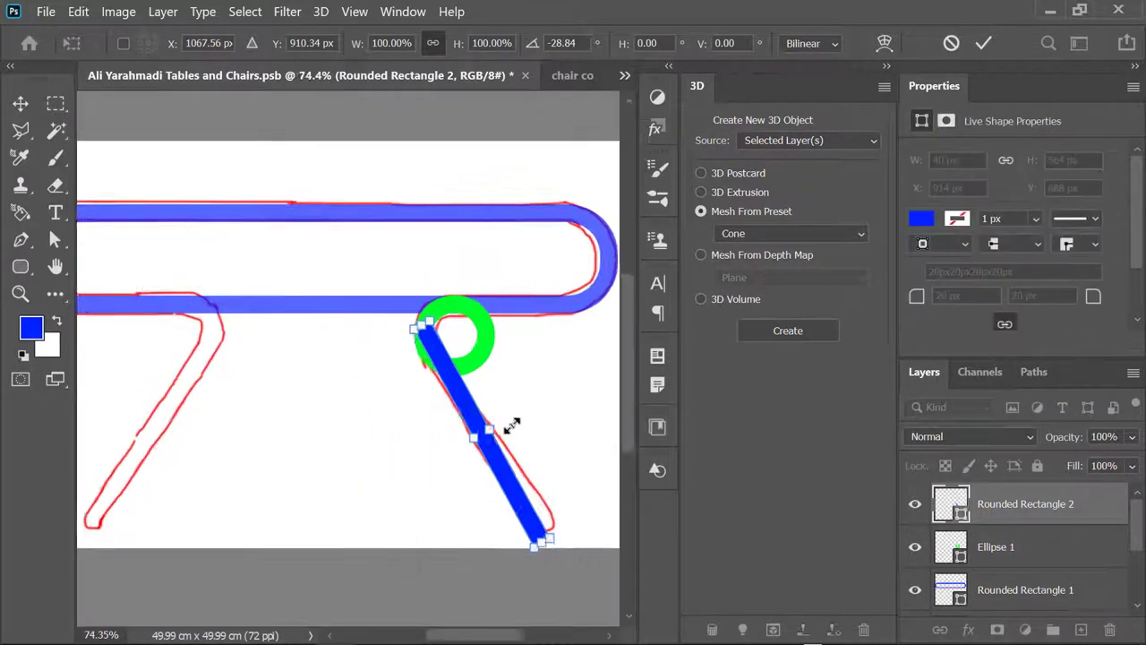
pyautogui.scroll(1, 512, 426)
pyautogui.scroll(1, 508, 428)
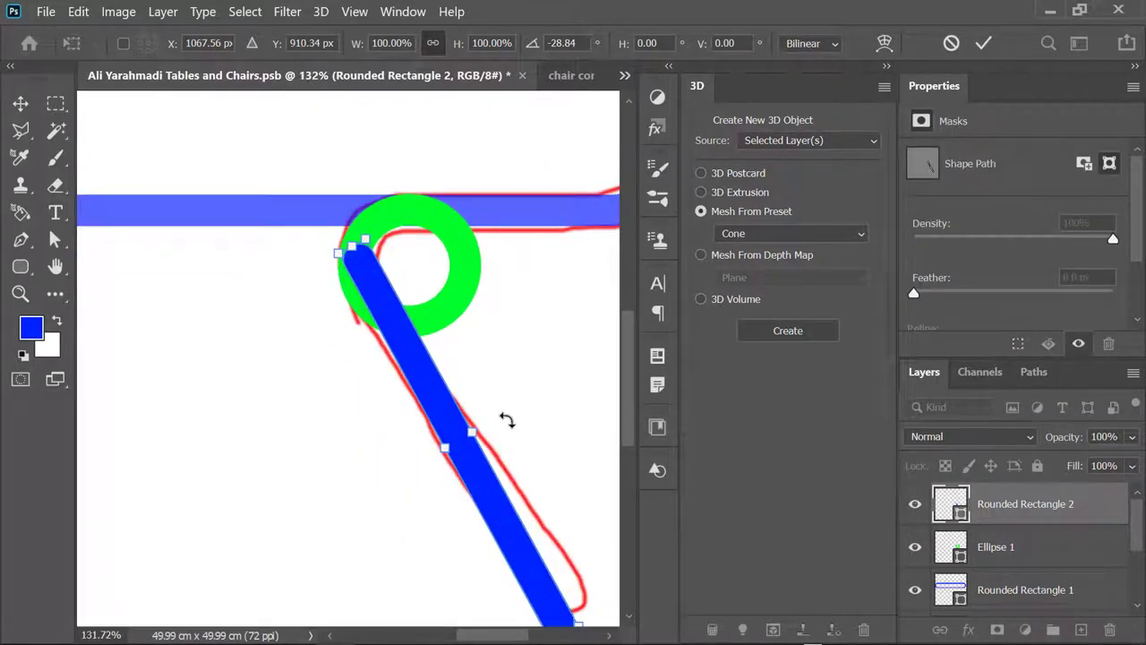
pyautogui.moveTo(507, 421); pyautogui.dragTo(525, 391)
pyautogui.scroll(-1, 509, 435)
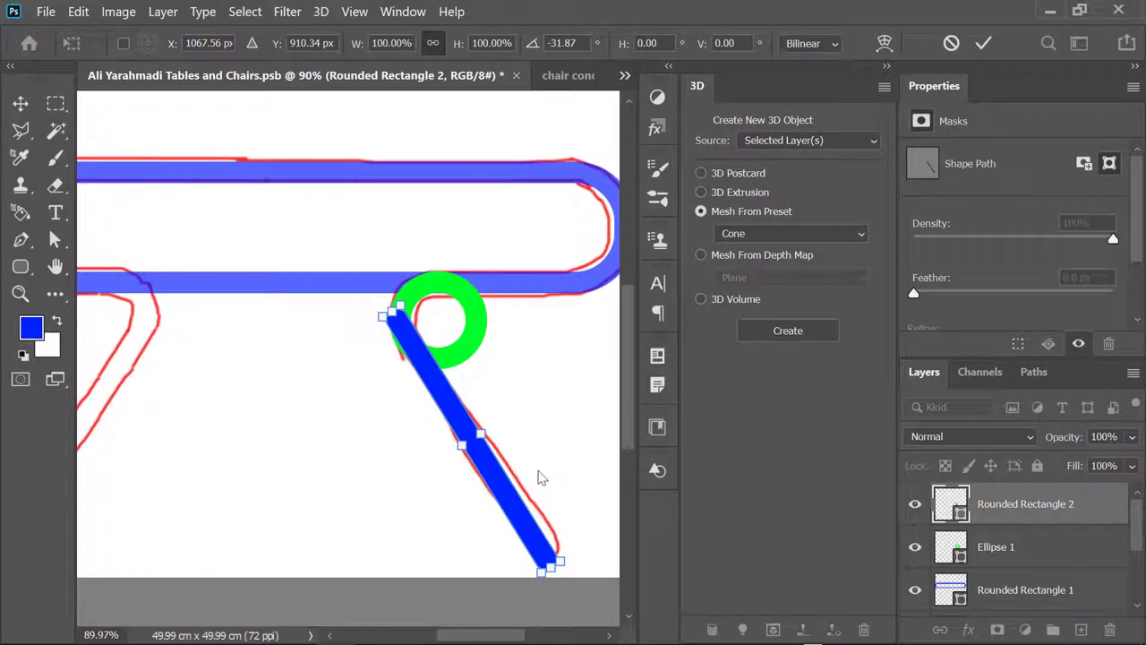
pyautogui.moveTo(541, 445); pyautogui.dragTo(540, 444)
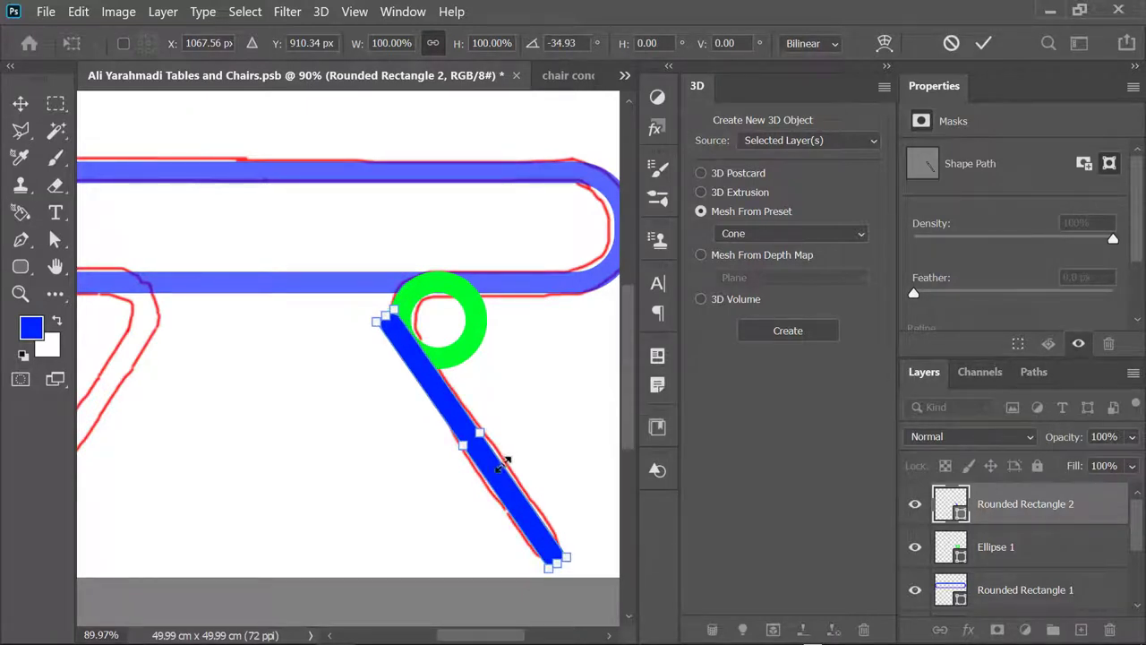
# - Move the angled leg so its upper end meets the green ring, and commit the transform
pyautogui.moveTo(485, 470); pyautogui.dragTo(505, 487)
pyautogui.scroll(5, 421, 338)
pyautogui.scroll(1, 385, 374)
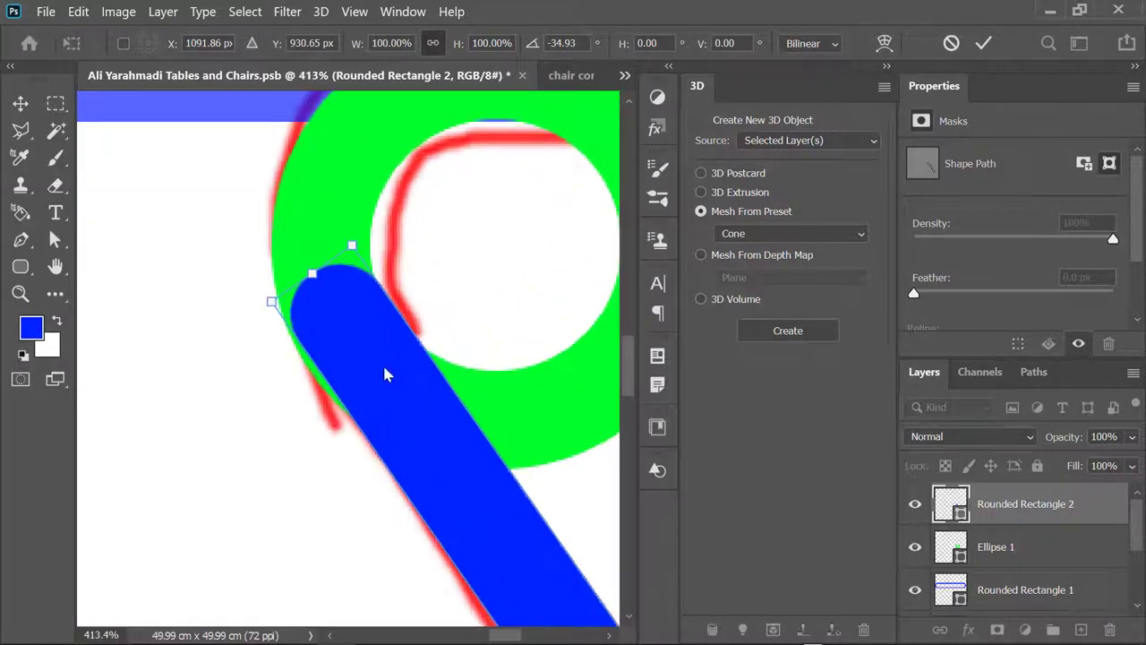
pyautogui.moveTo(385, 374)
pyautogui.mouseDown()
pyautogui.moveTo(416, 443)
pyautogui.moveTo(411, 431)
pyautogui.mouseUp()
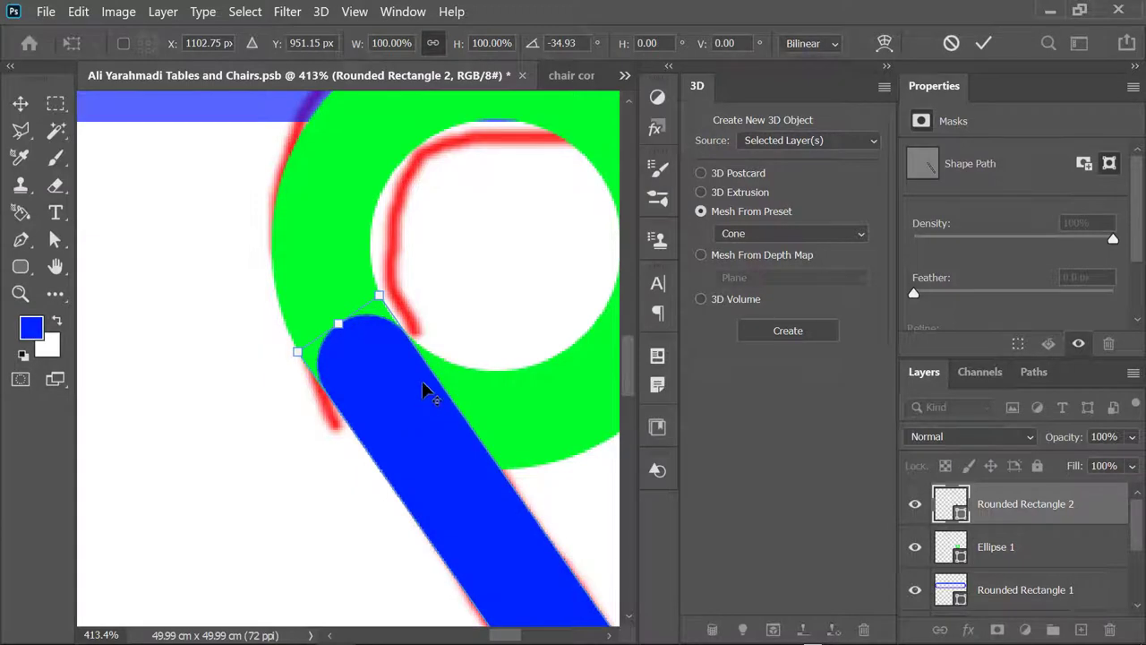
pyautogui.scroll(-4, 422, 381)
pyautogui.scroll(-3, 418, 410)
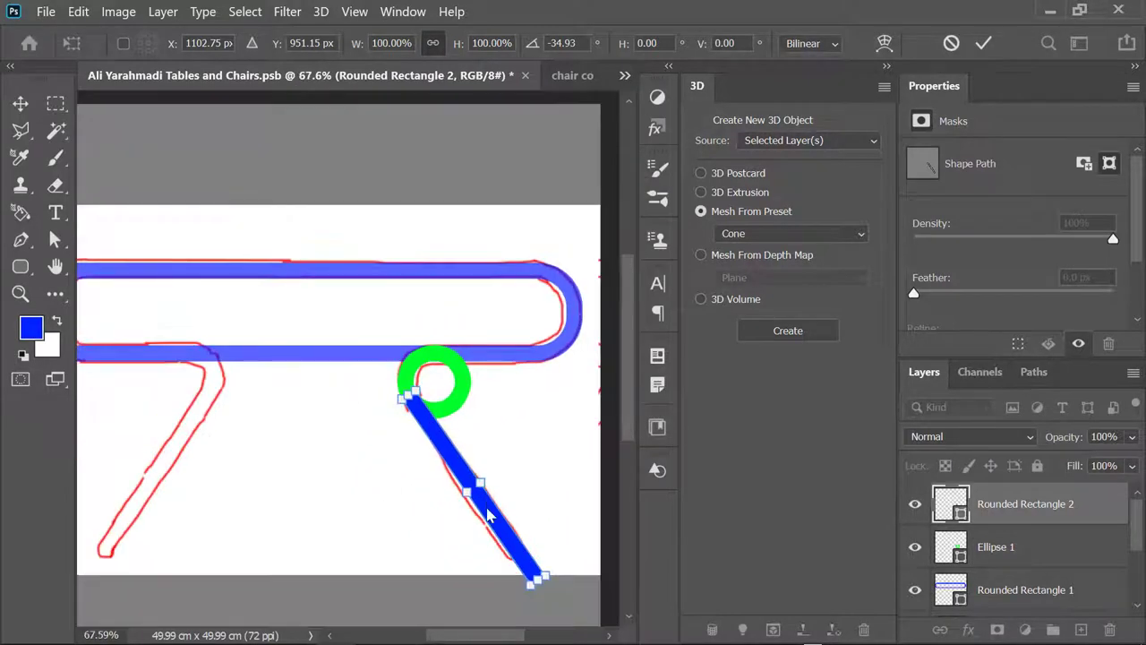
pyautogui.click(982, 44)
pyautogui.scroll(2, 525, 567)
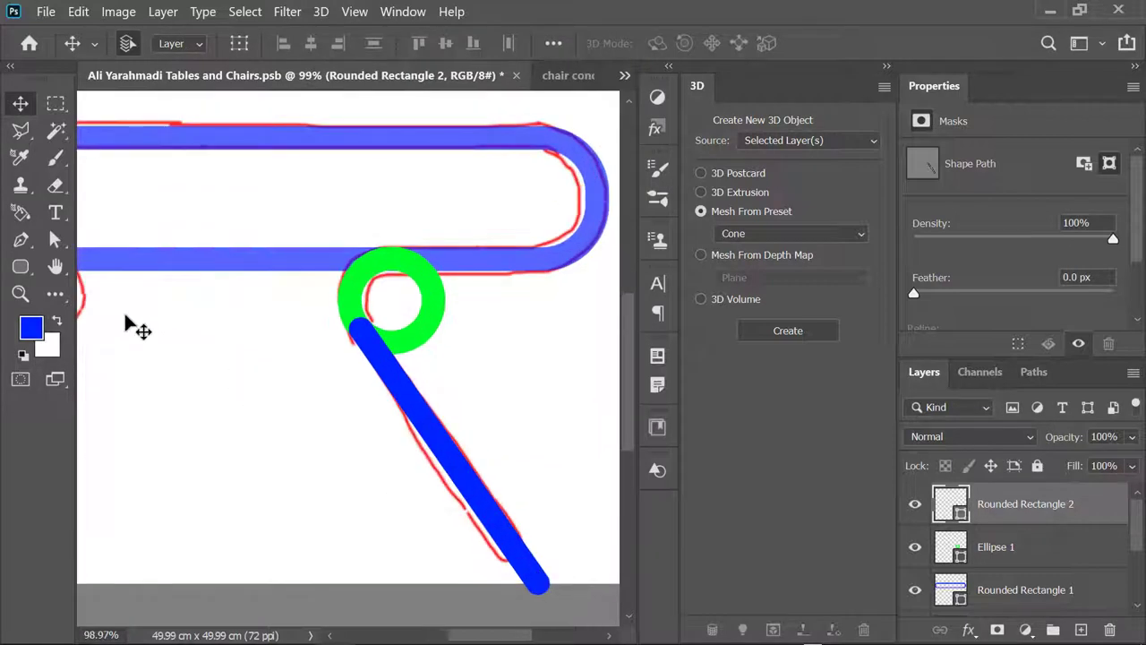
# - Drag the leg's bottom anchor points up so it ends at the sketch's foot
pyautogui.click(54, 239)
pyautogui.moveTo(584, 555); pyautogui.dragTo(506, 618)
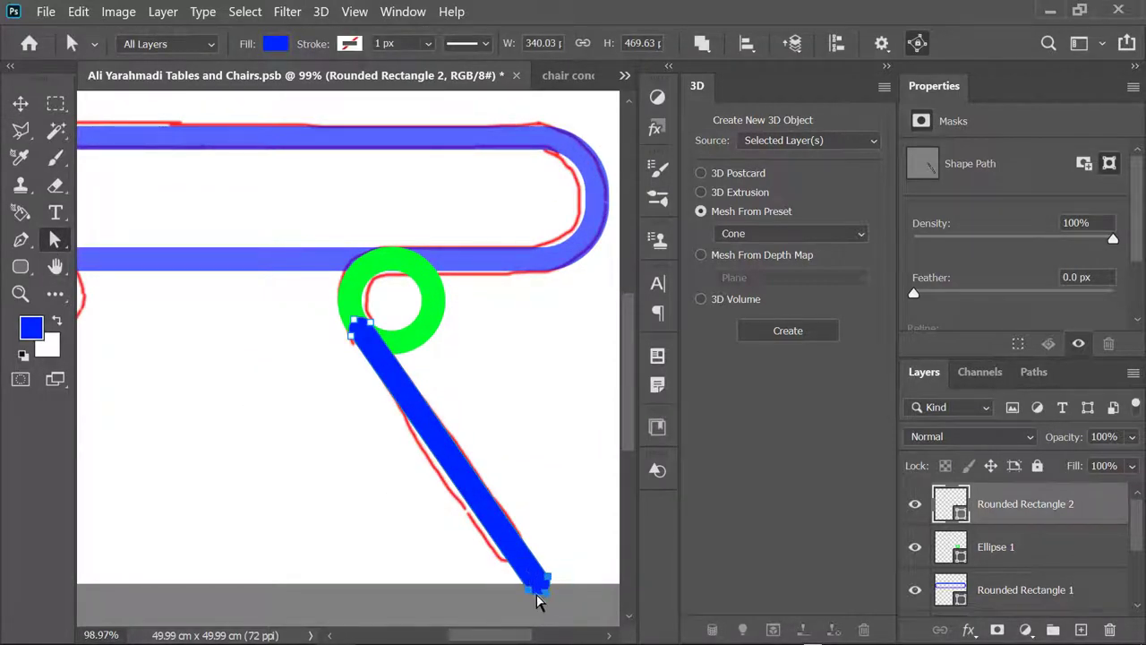
pyautogui.moveTo(545, 593); pyautogui.dragTo(498, 541)
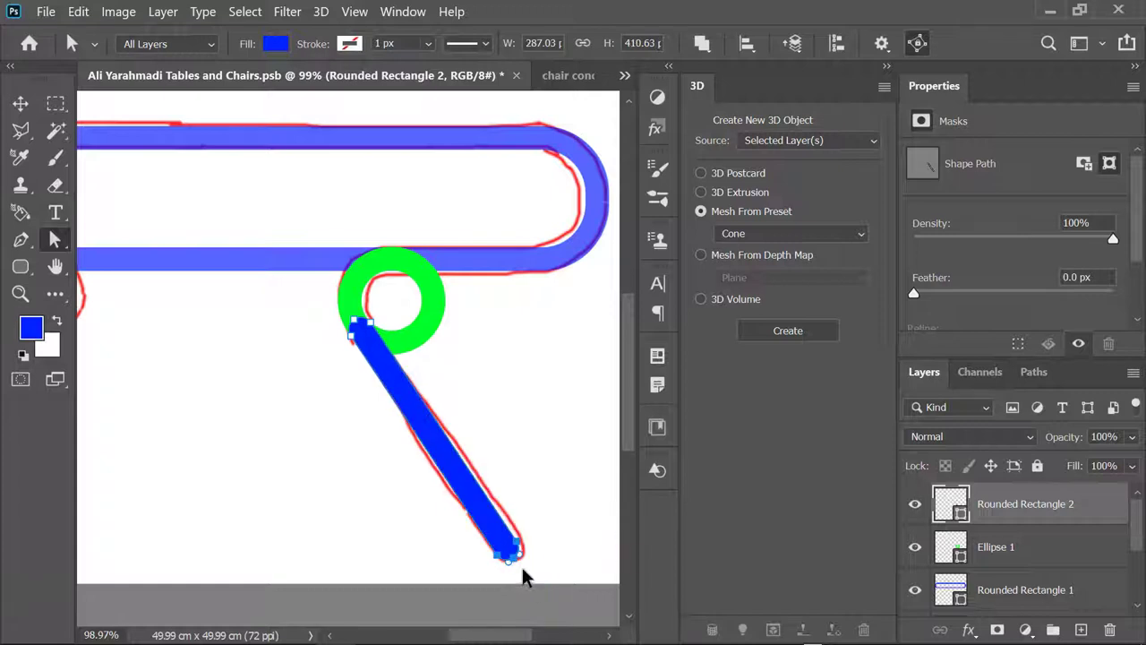
pyautogui.scroll(3, 527, 579)
pyautogui.scroll(2, 526, 579)
pyautogui.moveTo(491, 537); pyautogui.dragTo(495, 550)
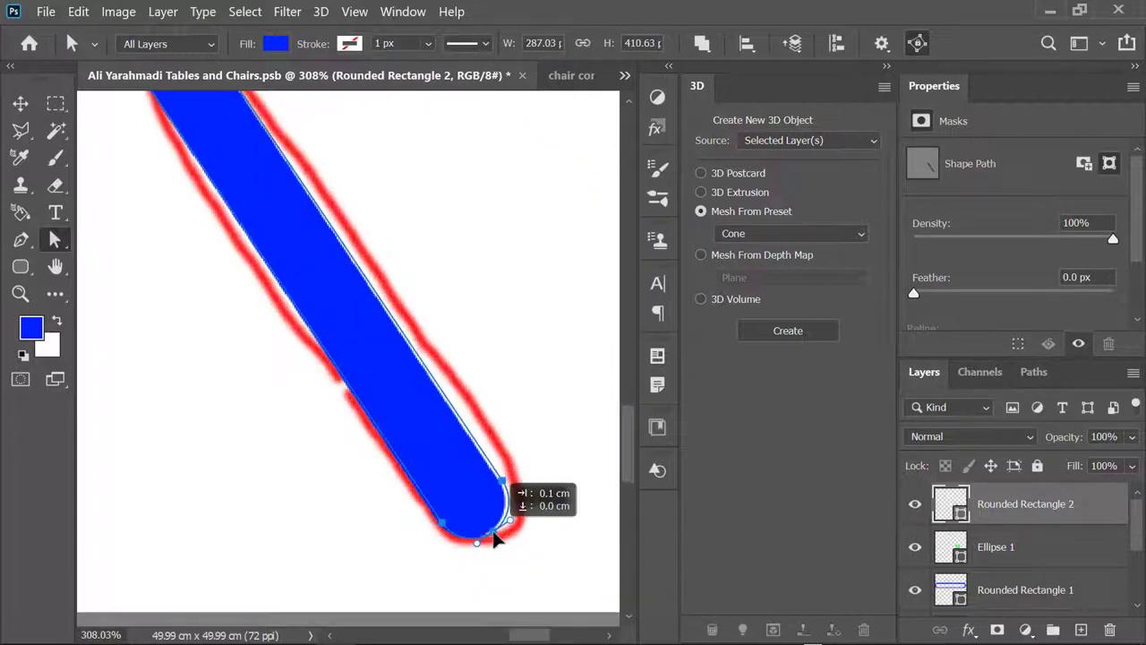
pyautogui.scroll(-4, 496, 550)
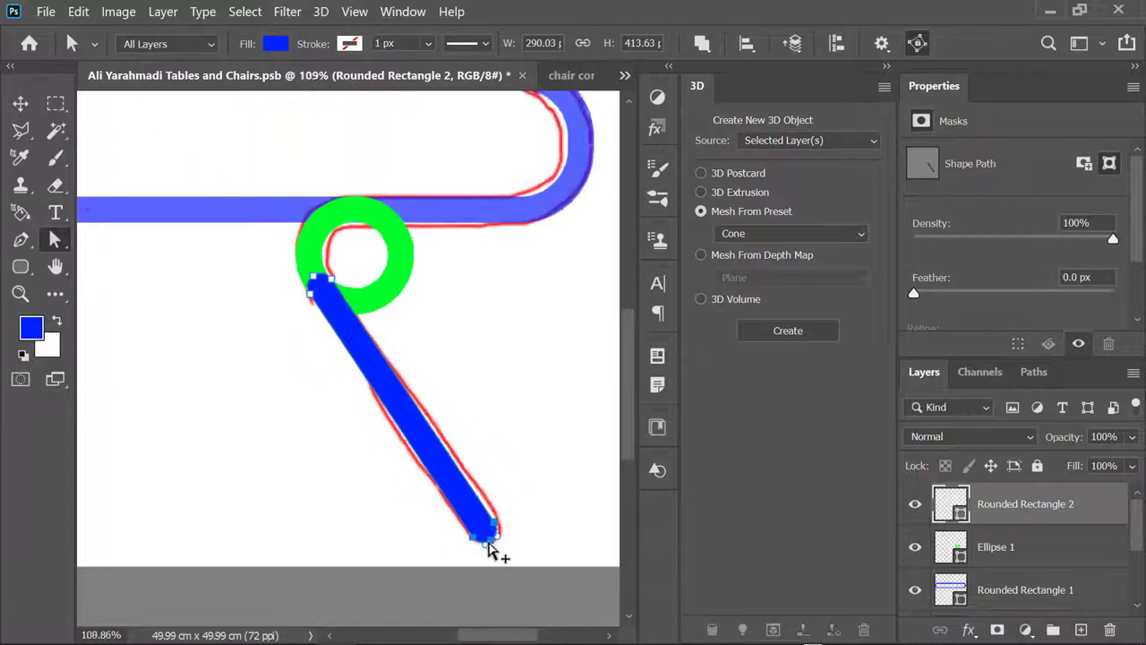
pyautogui.scroll(-1, 494, 544)
# - Show the rulers and place a horizontal guide at the leg's bottom end
pyautogui.hotkey('ctrl', 'r')
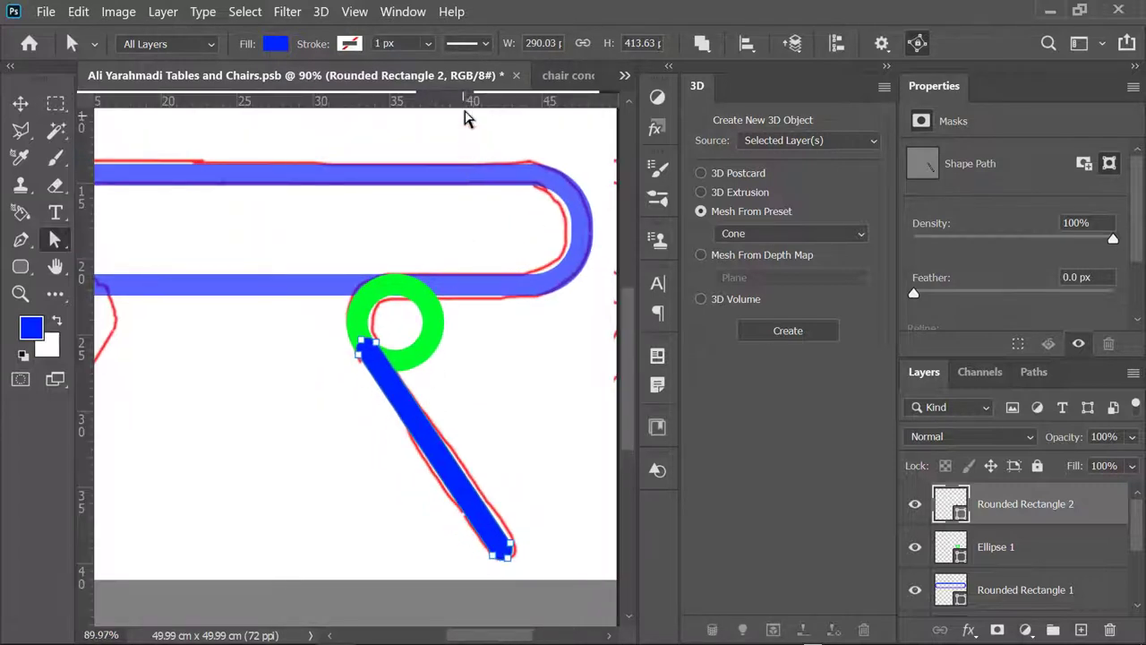
pyautogui.moveTo(468, 101); pyautogui.dragTo(456, 558)
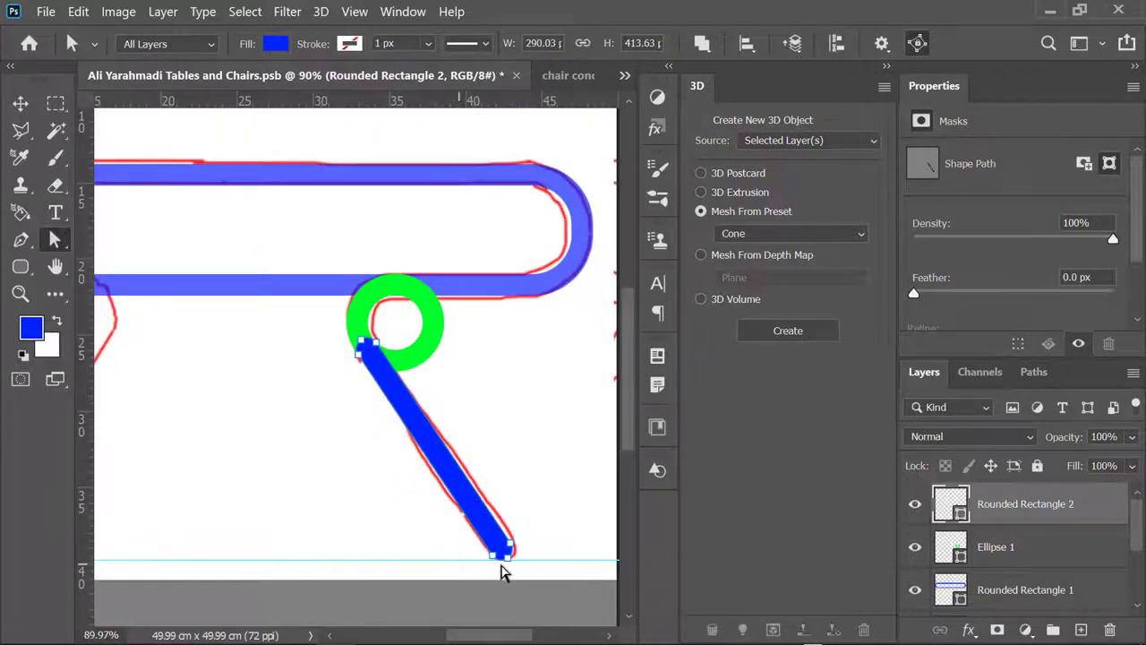
pyautogui.scroll(-1, 463, 496)
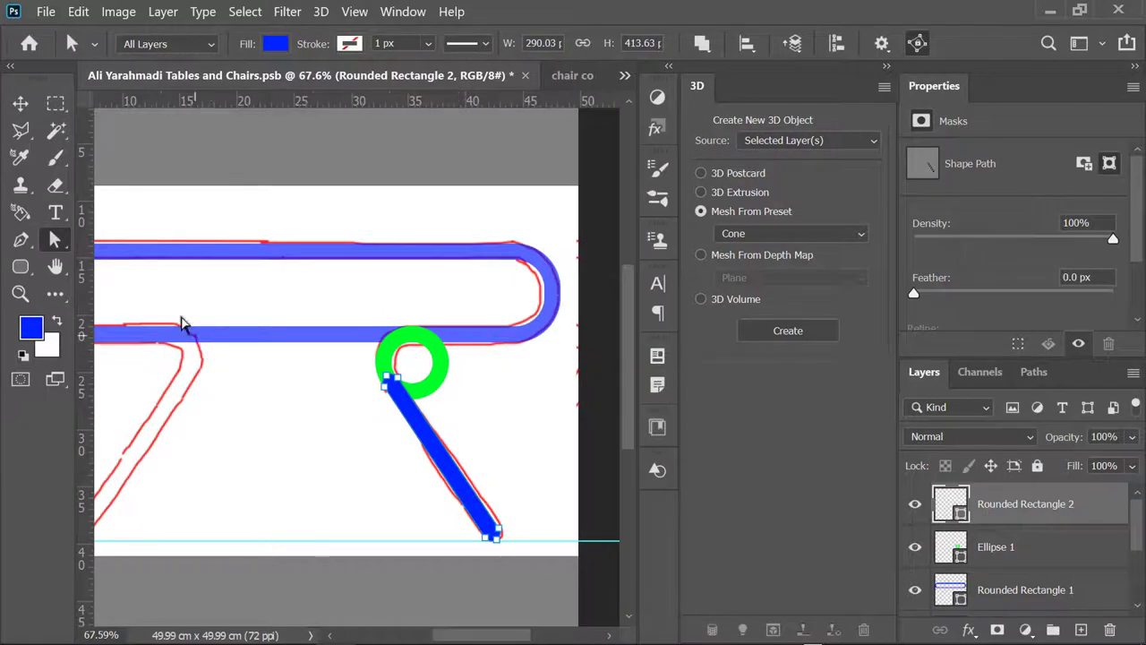
pyautogui.rightClick(58, 244)
pyautogui.click(103, 242)
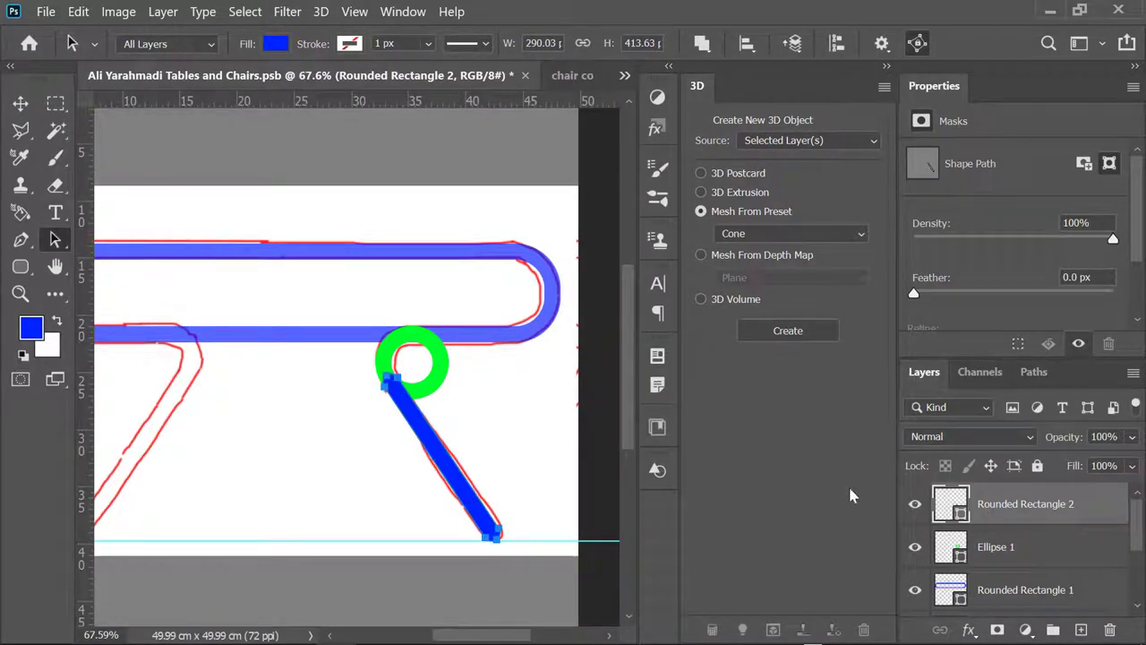
pyautogui.scroll(-1, 405, 470)
pyautogui.scroll(-1, 404, 470)
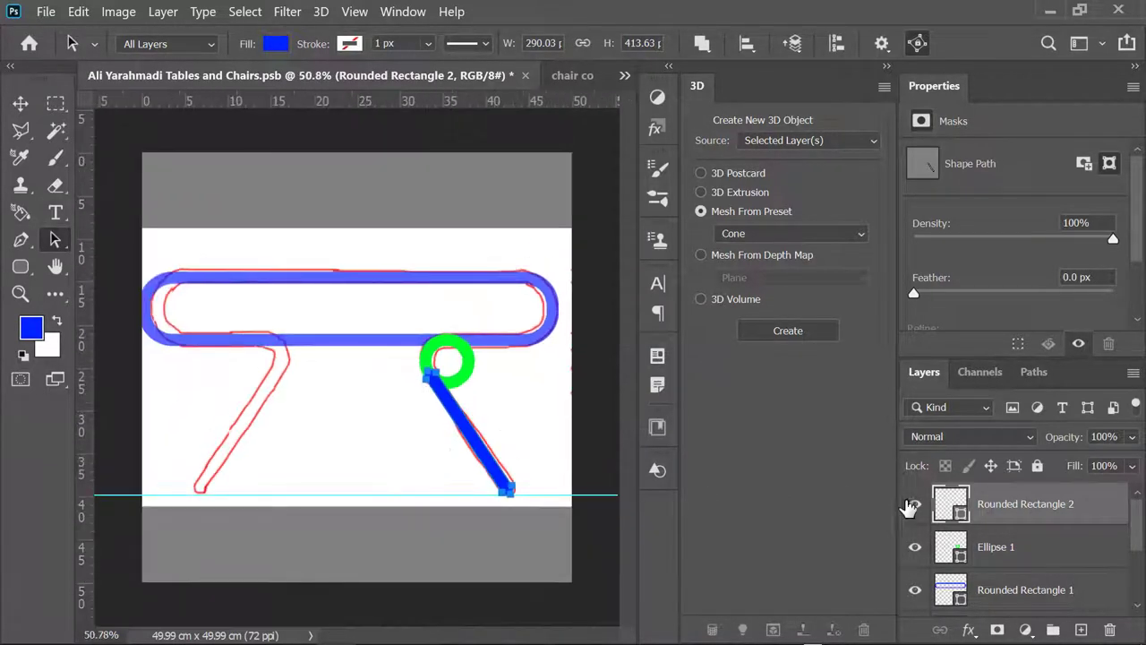
# - Add Ellipse 1 and Rounded Rectangle 1 to the selection and rasterize the selected layers
pyautogui.scroll(-1, 1031, 546)
pyautogui.scroll(1, 1021, 548)
pyautogui.keyDown('shift'); pyautogui.click(1012, 550); pyautogui.keyUp('shift')
pyautogui.keyDown('shift'); pyautogui.click(1018, 593); pyautogui.keyUp('shift')
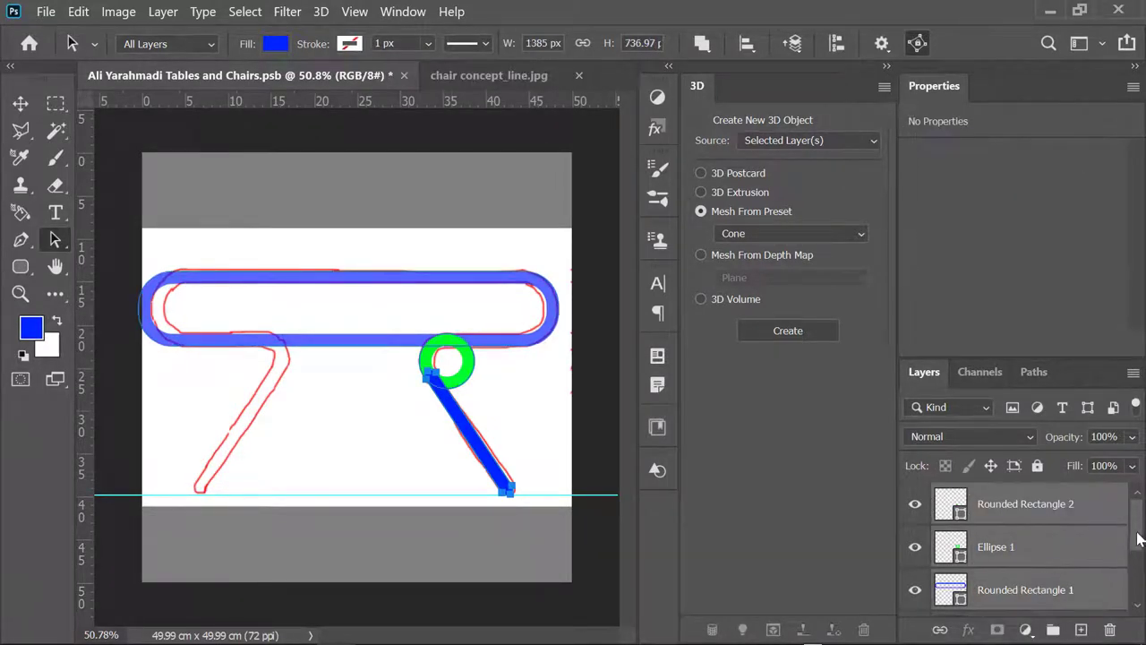
pyautogui.scroll(-1, 1138, 538)
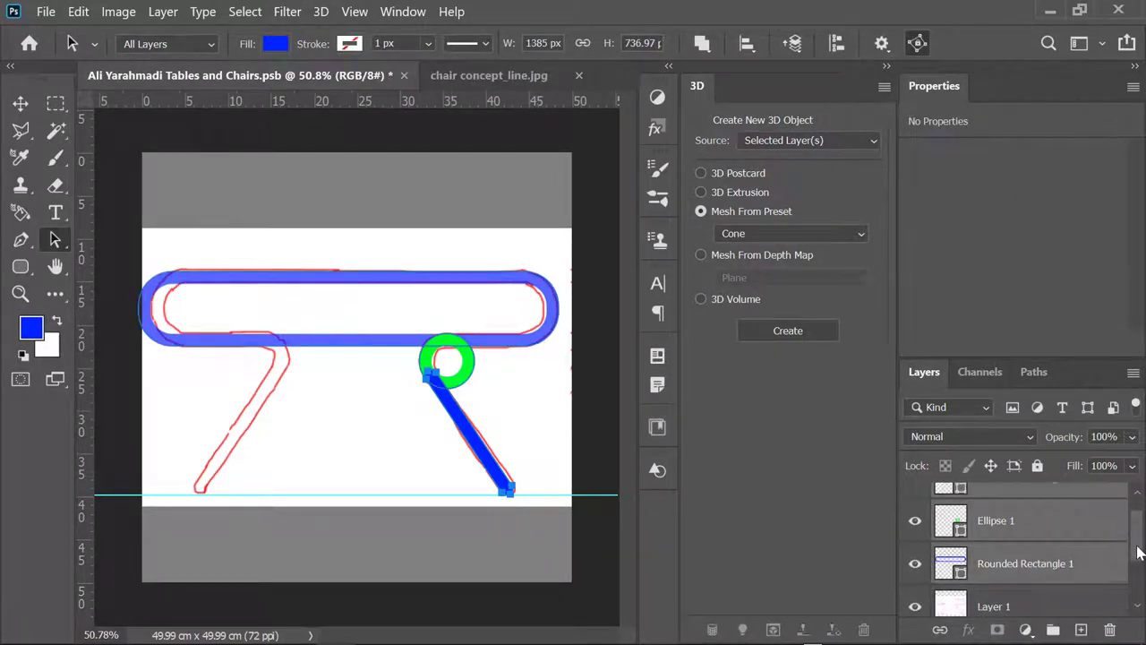
pyautogui.rightClick(1016, 563)
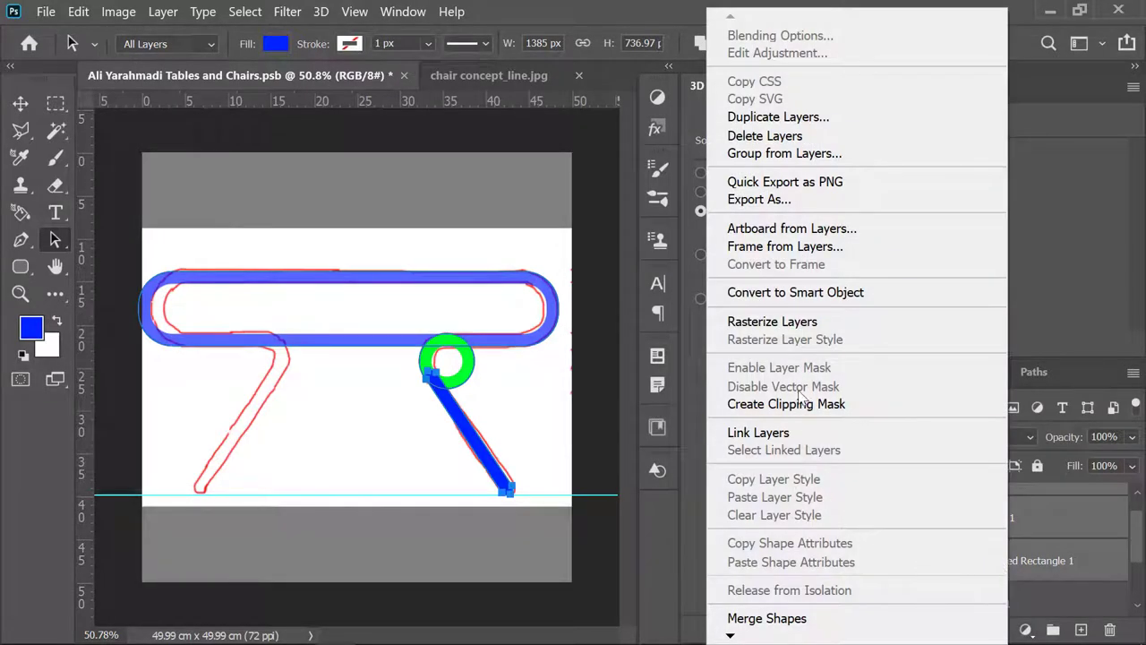
pyautogui.click(772, 321)
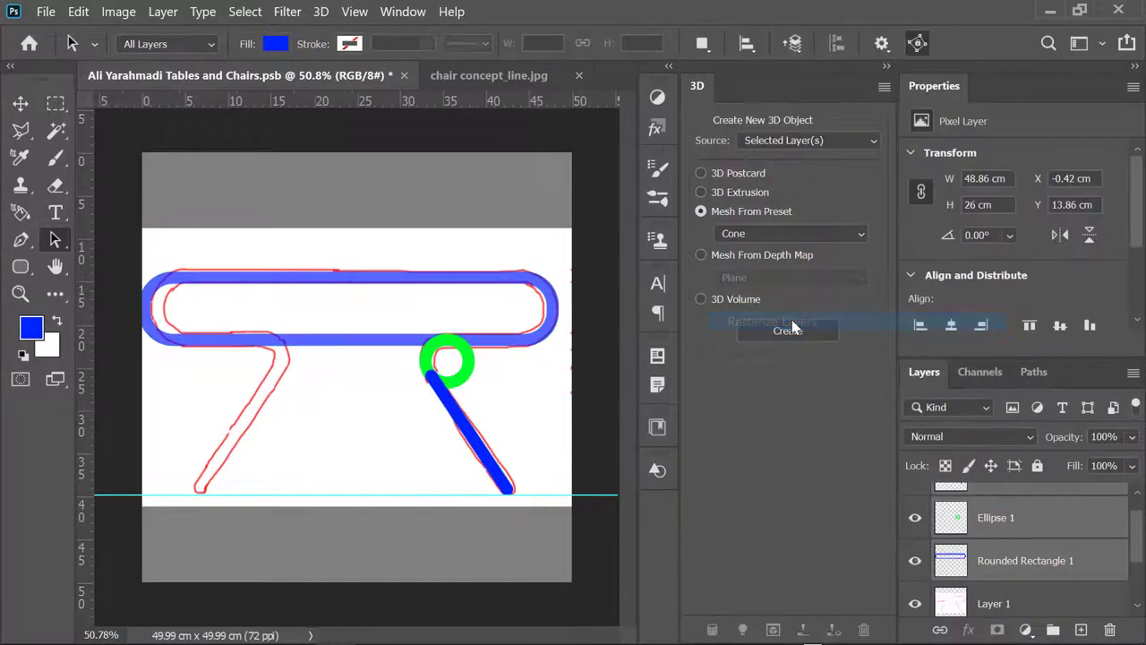
# - Merge the rasterized layers and hide the Layer 1 and Layer 1 copy sketches
pyautogui.rightClick(1016, 563)
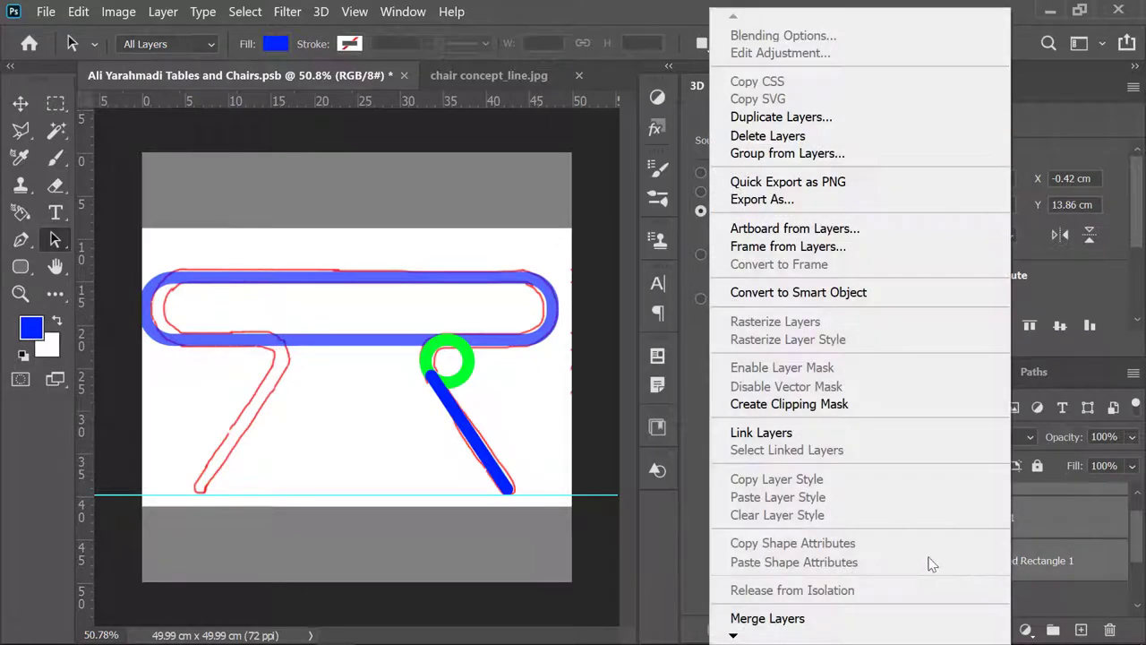
pyautogui.click(782, 619)
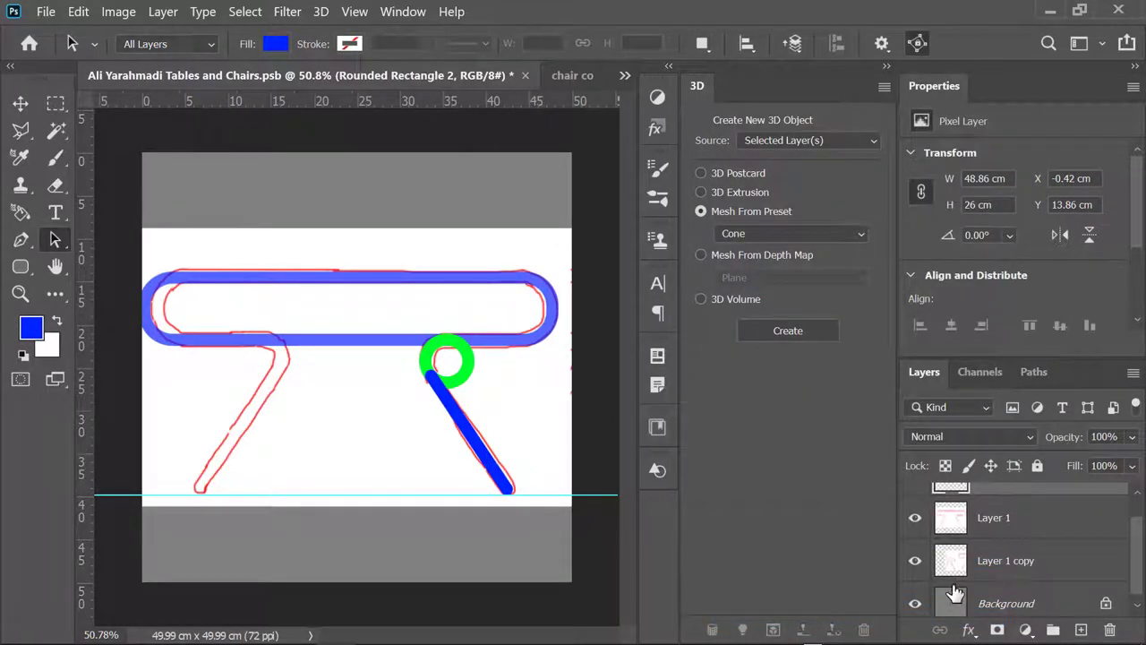
pyautogui.click(915, 518)
pyautogui.click(915, 560)
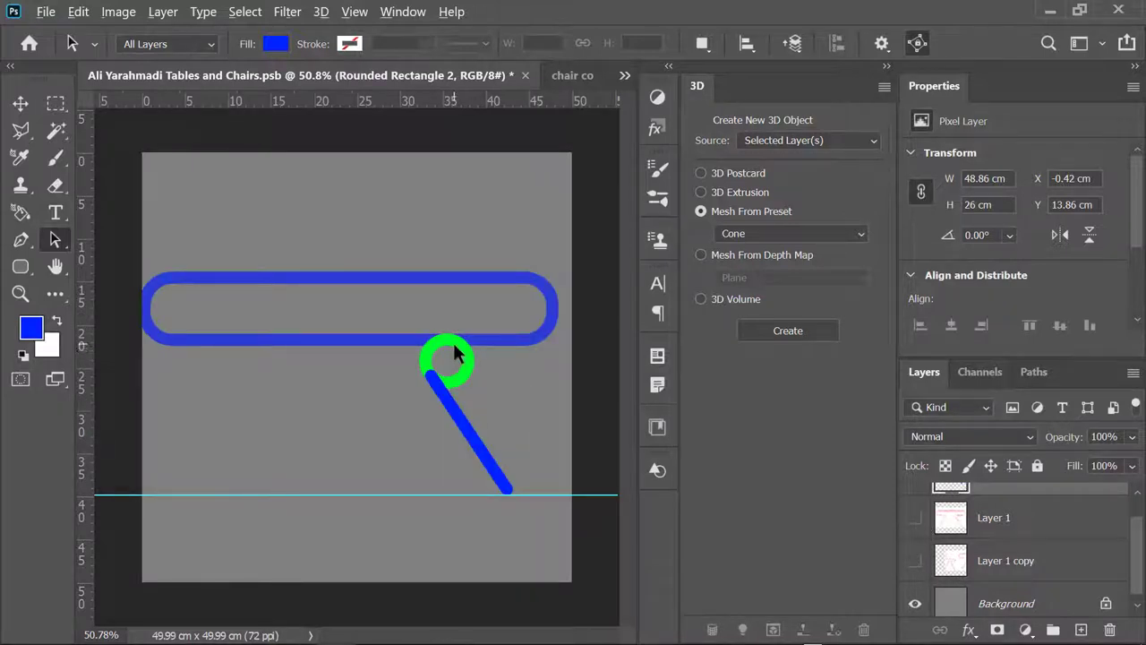
# - Zoom in and delete the ring's unwanted lower portion using a polygonal lasso selection
pyautogui.scroll(4, 504, 323)
pyautogui.scroll(5, 504, 323)
pyautogui.scroll(3, 505, 323)
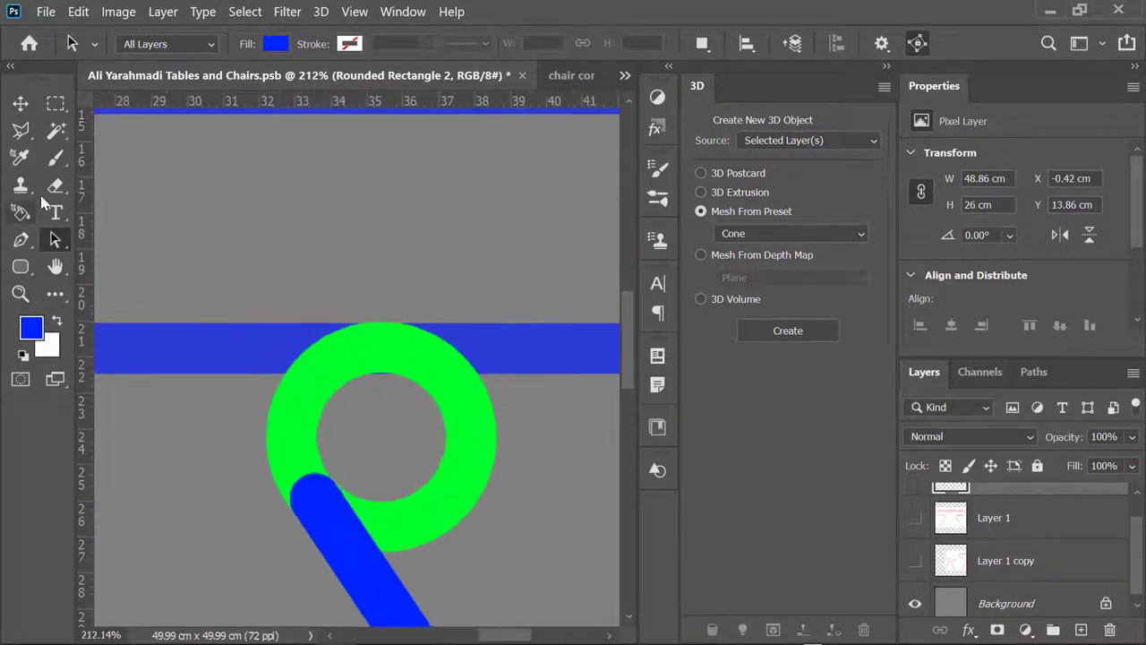
pyautogui.scroll(2, 487, 345)
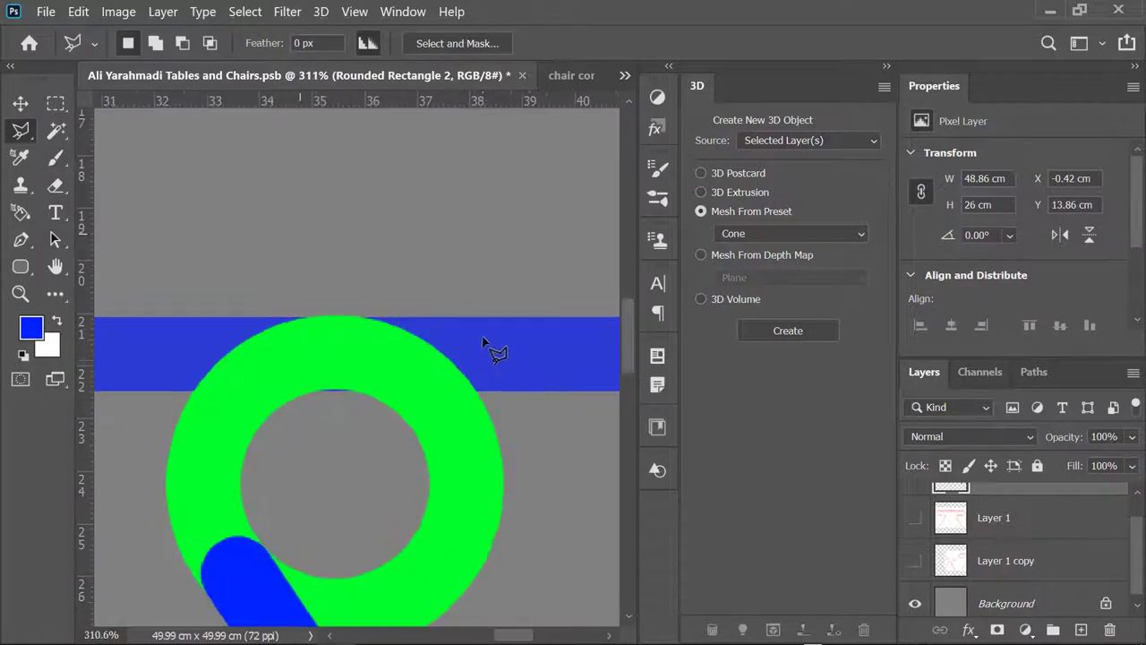
pyautogui.scroll(1, 474, 351)
pyautogui.scroll(1, 474, 350)
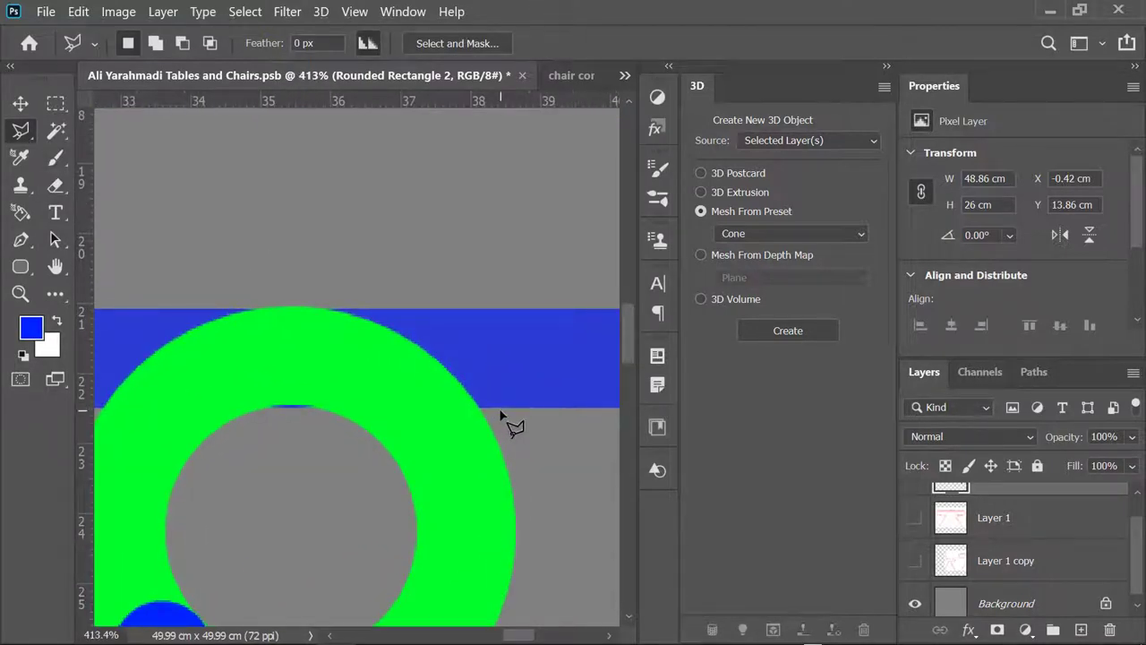
pyautogui.click(498, 409)
pyautogui.click(313, 408)
pyautogui.click(302, 555)
pyautogui.doubleClick(549, 574)
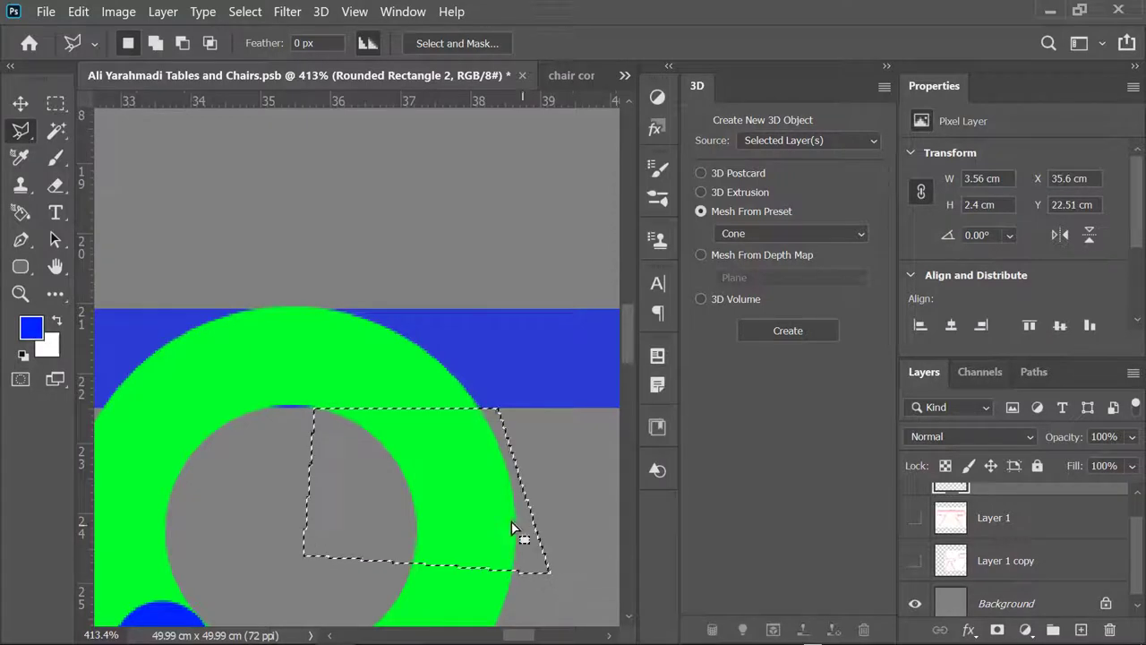
pyautogui.press('Delete')
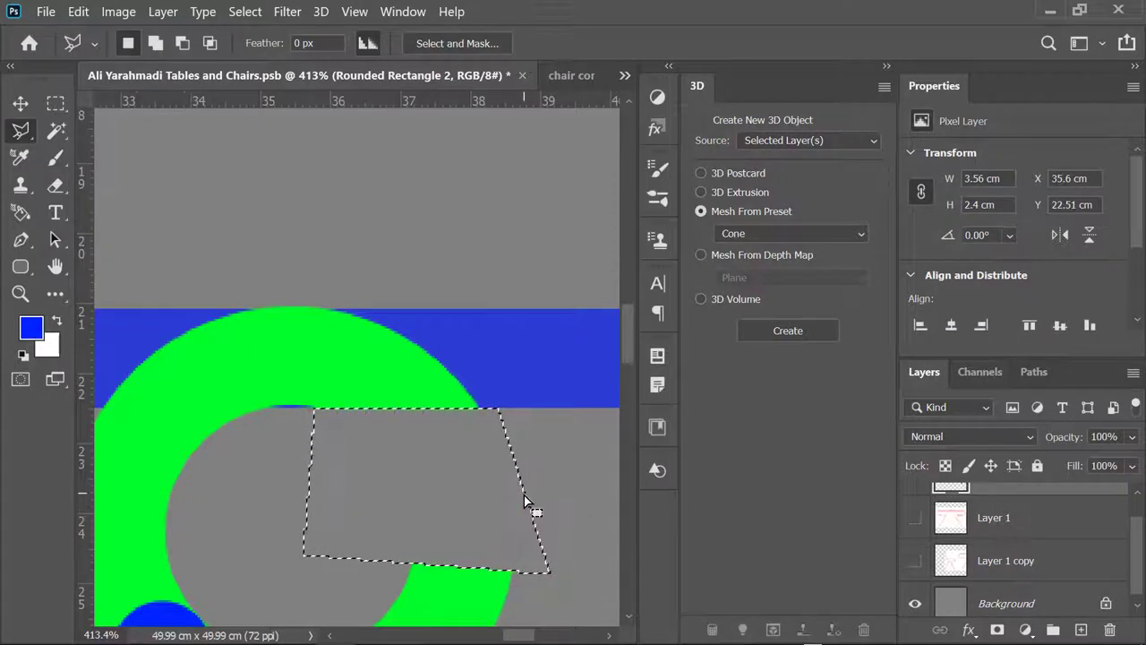
pyautogui.hotkey('ctrl', 'd')
# - Delete the ring's surplus right side along the leg, leaving only the corner arc
pyautogui.moveTo(626, 328); pyautogui.dragTo(628, 366)
pyautogui.click(318, 504)
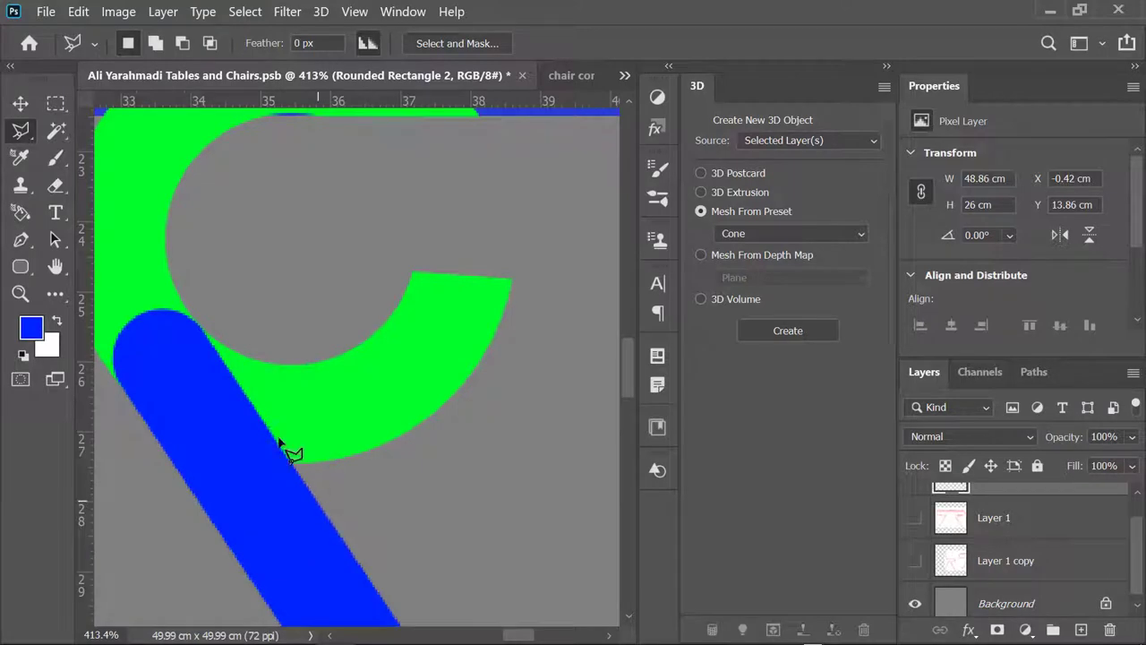
pyautogui.click(182, 295)
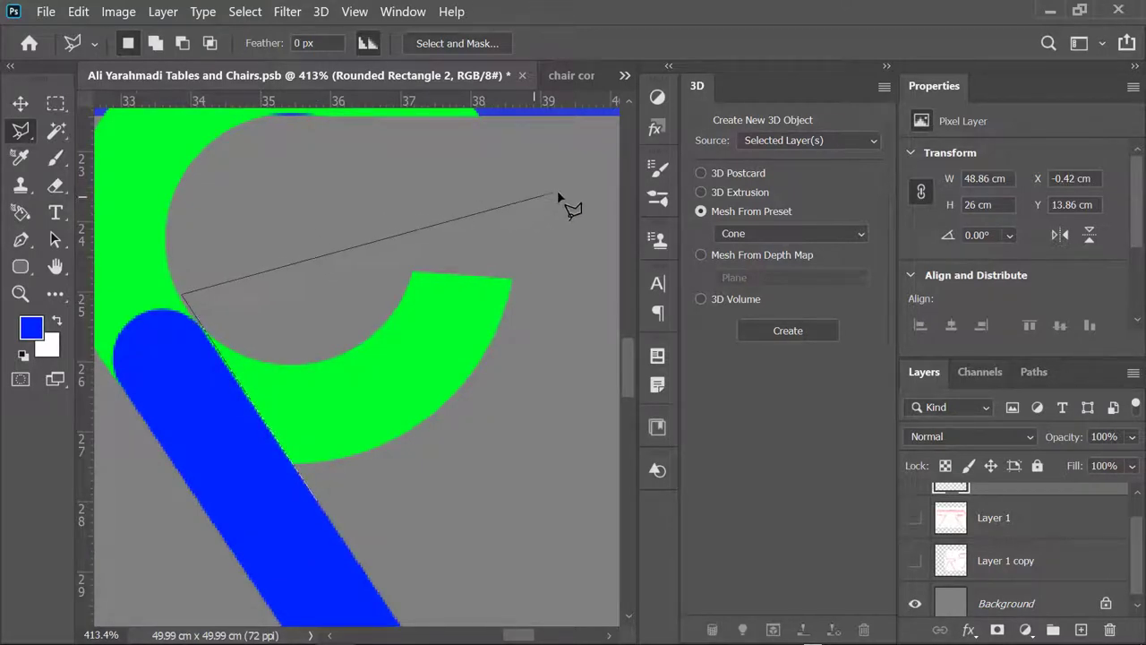
pyautogui.click(589, 194)
pyautogui.doubleClick(568, 508)
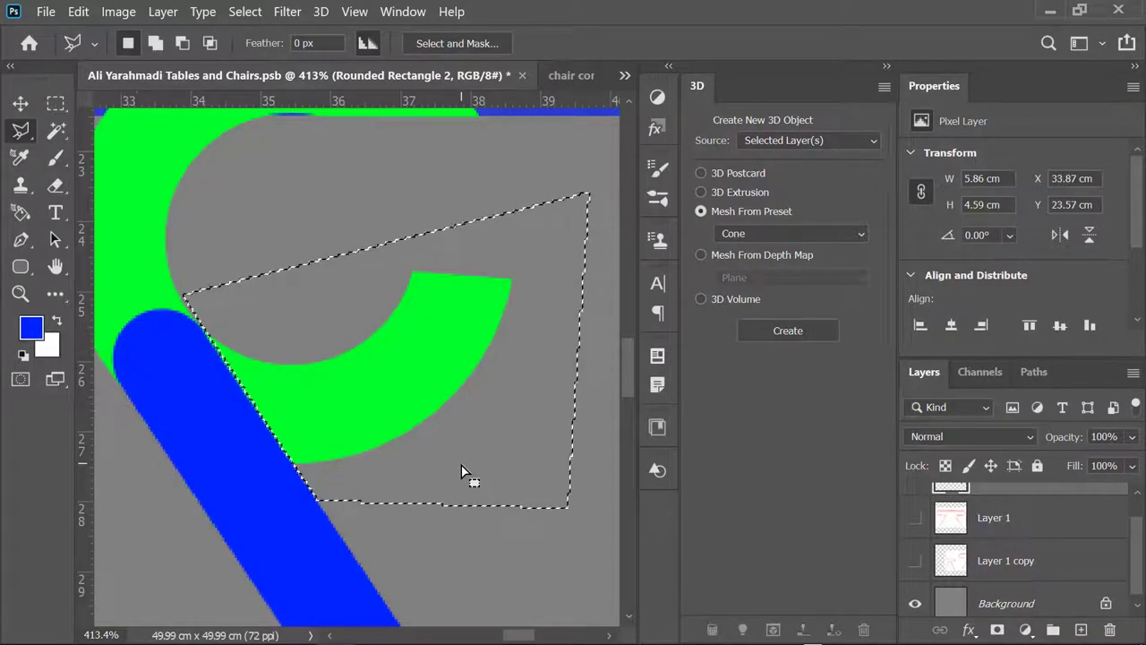
pyautogui.press('Delete')
pyautogui.hotkey('ctrl', 'd')
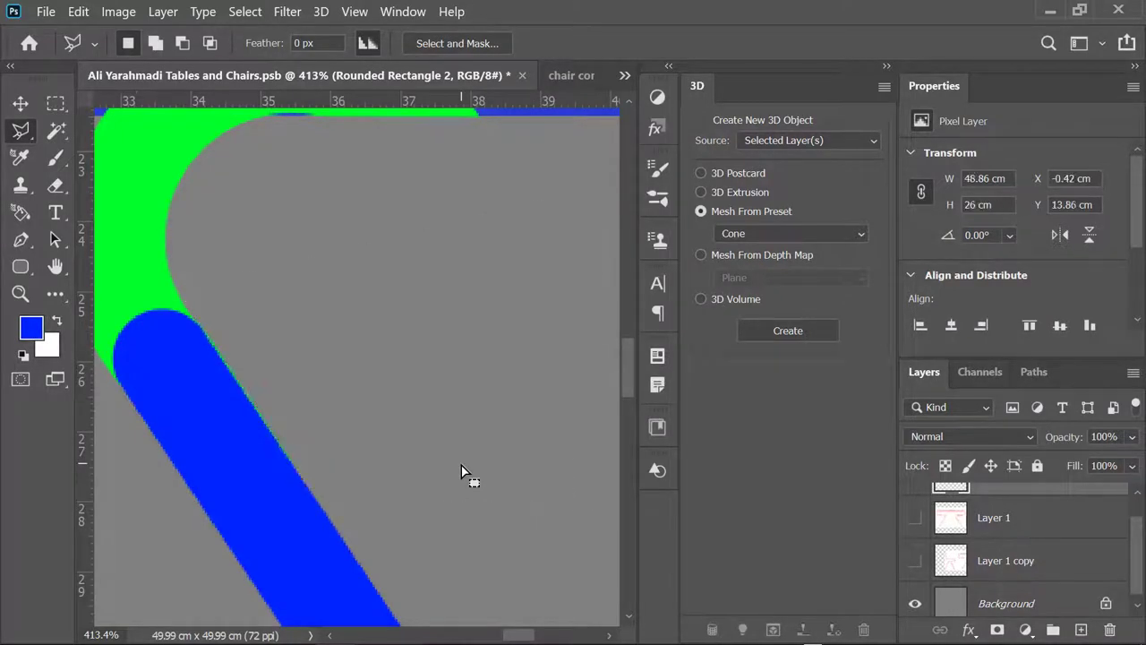
pyautogui.scroll(-1, 445, 410)
pyautogui.scroll(-1, 466, 410)
# - Select the green corner arc with the Magic Wand and invert the selection
pyautogui.scroll(-1, 488, 410)
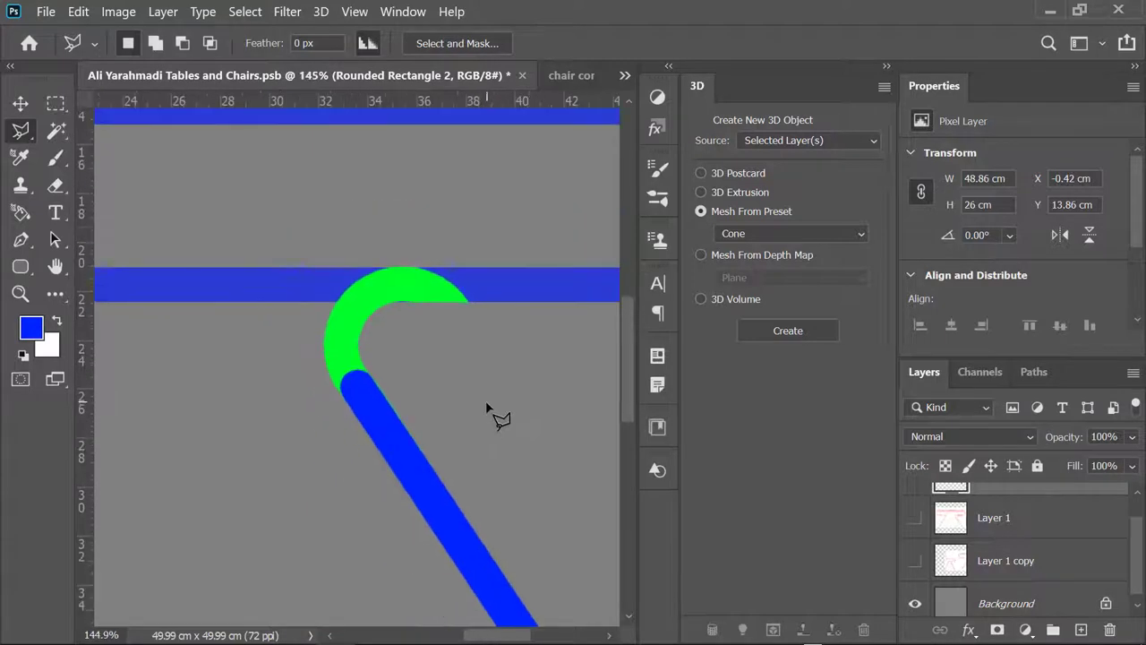
pyautogui.scroll(-1, 489, 409)
pyautogui.scroll(1, 455, 353)
pyautogui.scroll(2, 412, 331)
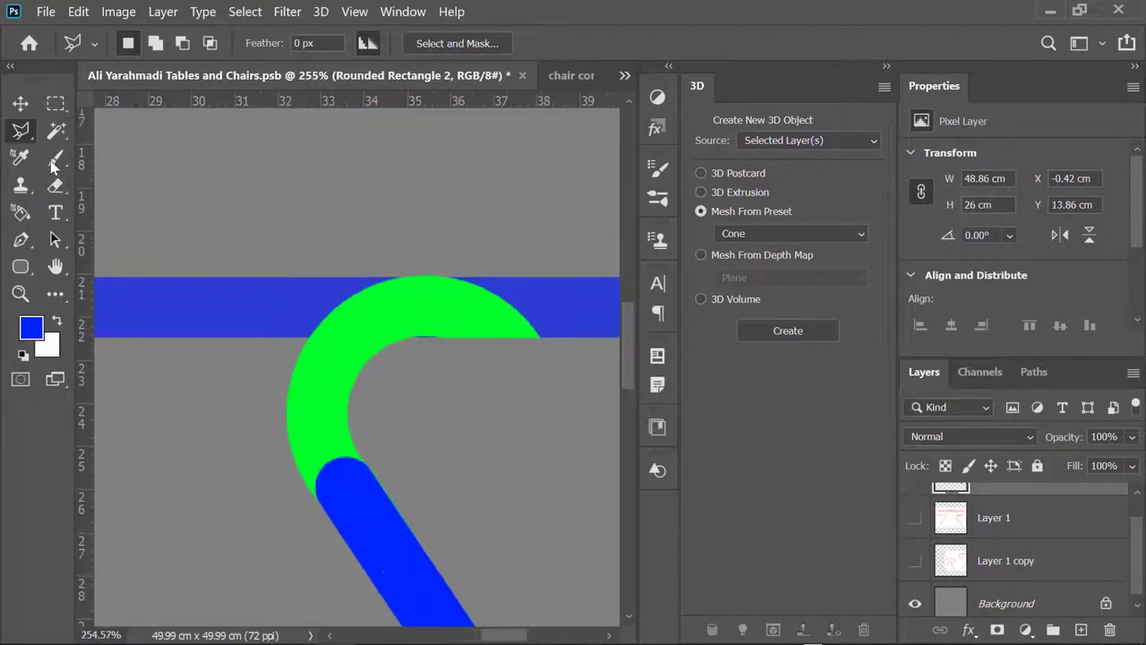
pyautogui.press('w')
pyautogui.click(367, 323)
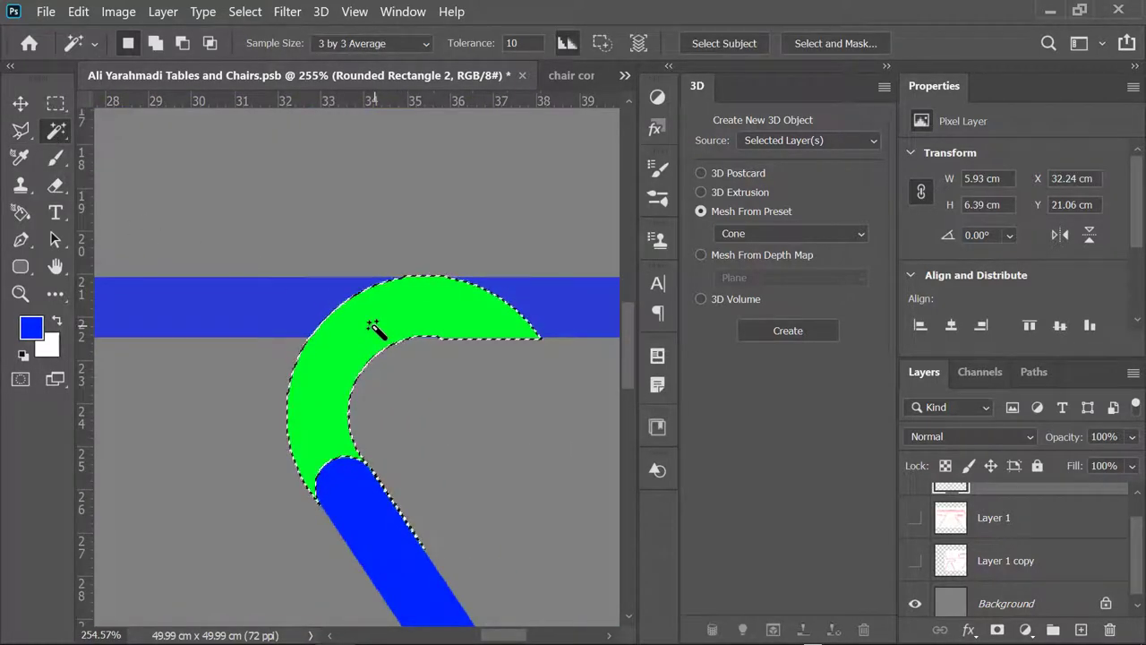
pyautogui.click(245, 11)
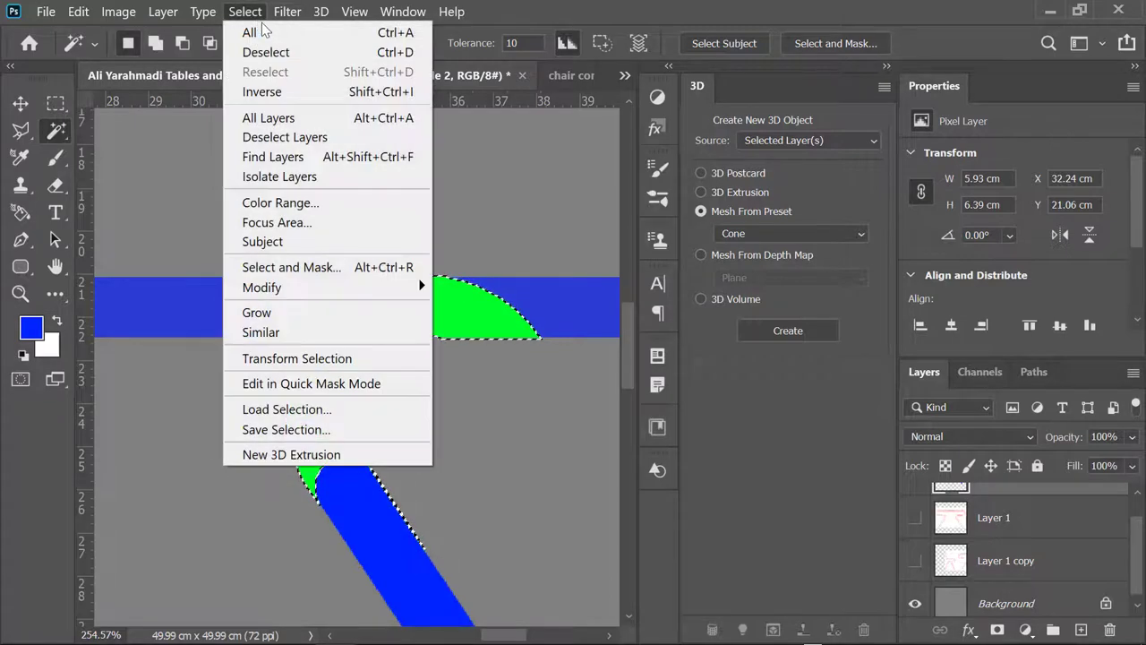
pyautogui.click(279, 96)
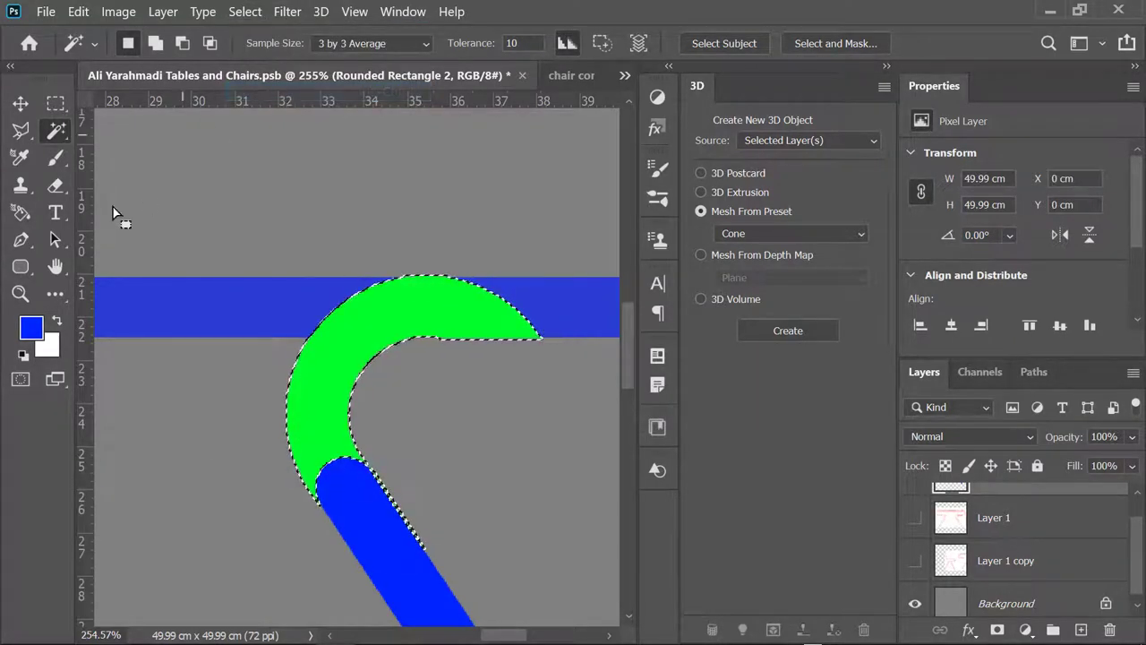
# - Erase the blue bar overlapping the left of the green arc, then deselect
pyautogui.press('e')
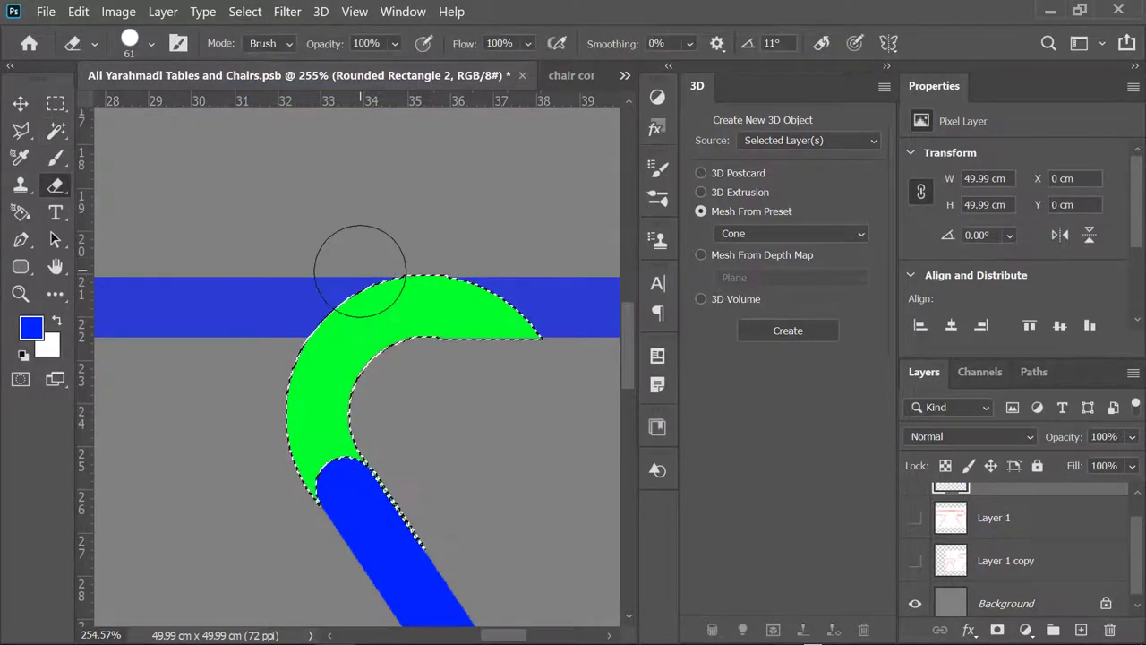
pyautogui.moveTo(361, 259)
pyautogui.mouseDown()
pyautogui.moveTo(307, 277)
pyautogui.moveTo(236, 369)
pyautogui.moveTo(189, 371)
pyautogui.mouseUp()
pyautogui.scroll(-2, 237, 369)
pyautogui.scroll(-2, 275, 371)
pyautogui.scroll(-2, 189, 371)
pyautogui.scroll(-2, 223, 381)
pyautogui.moveTo(363, 335); pyautogui.dragTo(340, 358)
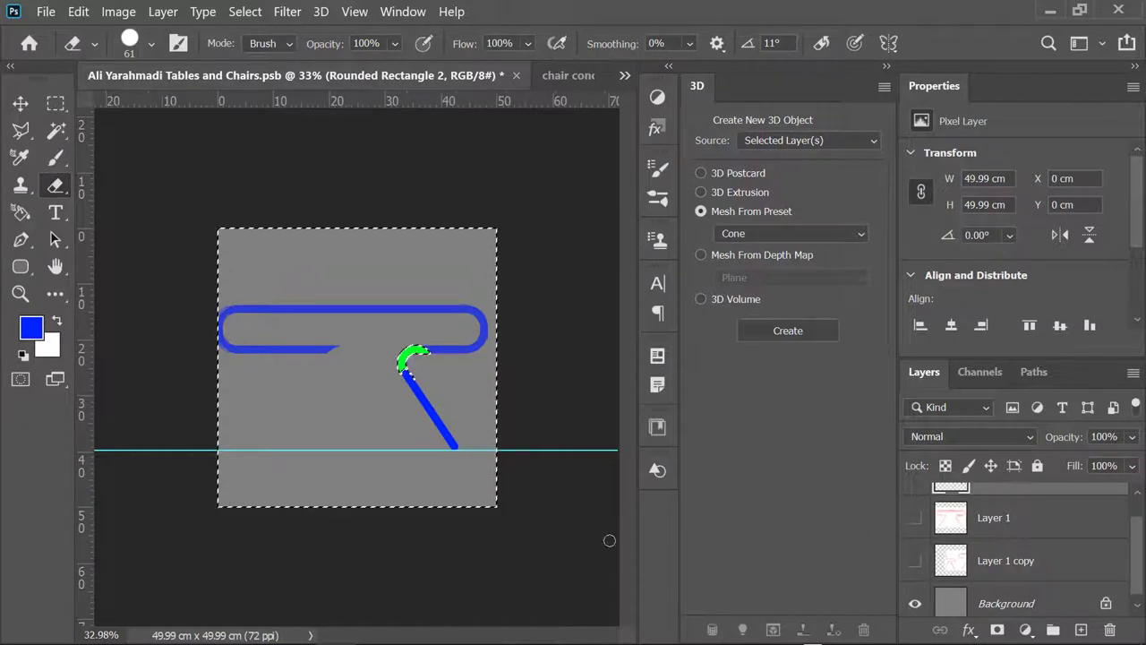
pyautogui.hotkey('ctrl', 'd')
# - Make Layer 1 active and show the red chair sketch again
pyautogui.scroll(1, 448, 366)
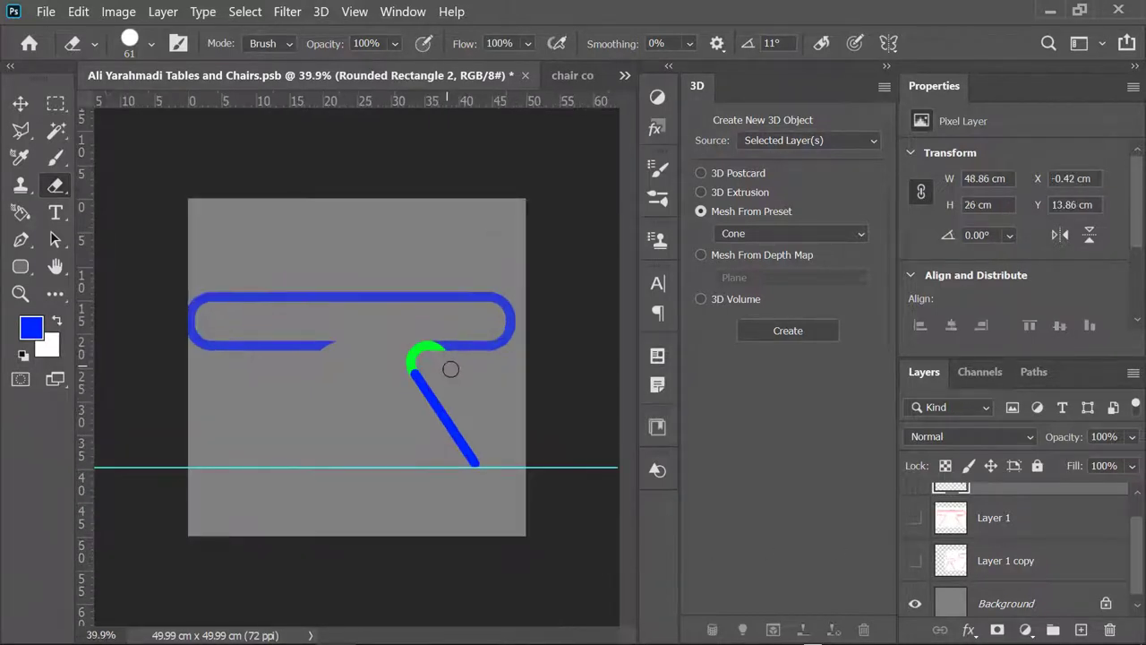
pyautogui.scroll(1, 448, 366)
pyautogui.click(966, 526)
pyautogui.click(915, 520)
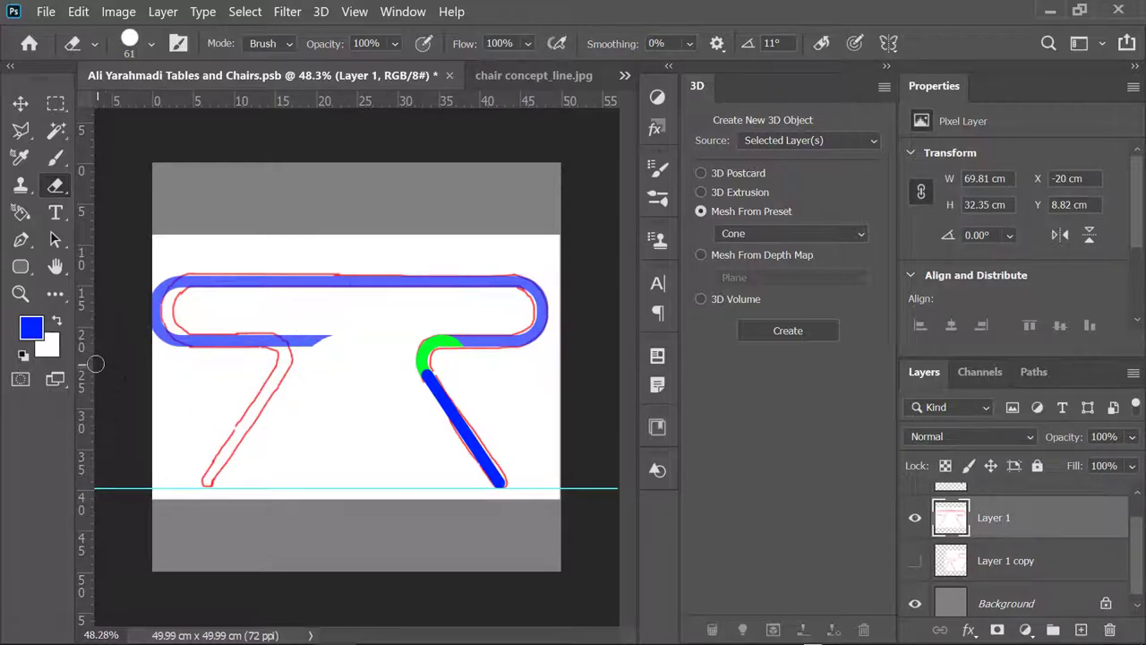
# - Marquee the left half and delete it from Rounded Rectangle 2, undoing an accidental sketch deletion
pyautogui.click(55, 103)
pyautogui.moveTo(354, 216); pyautogui.dragTo(130, 509)
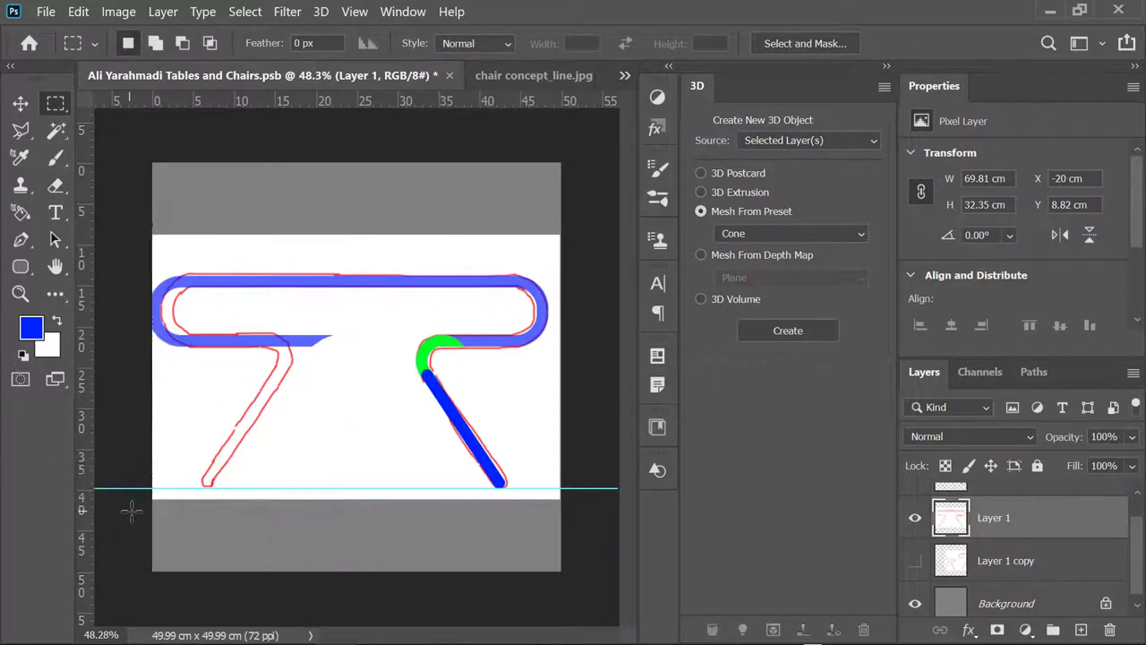
pyautogui.press('Delete')
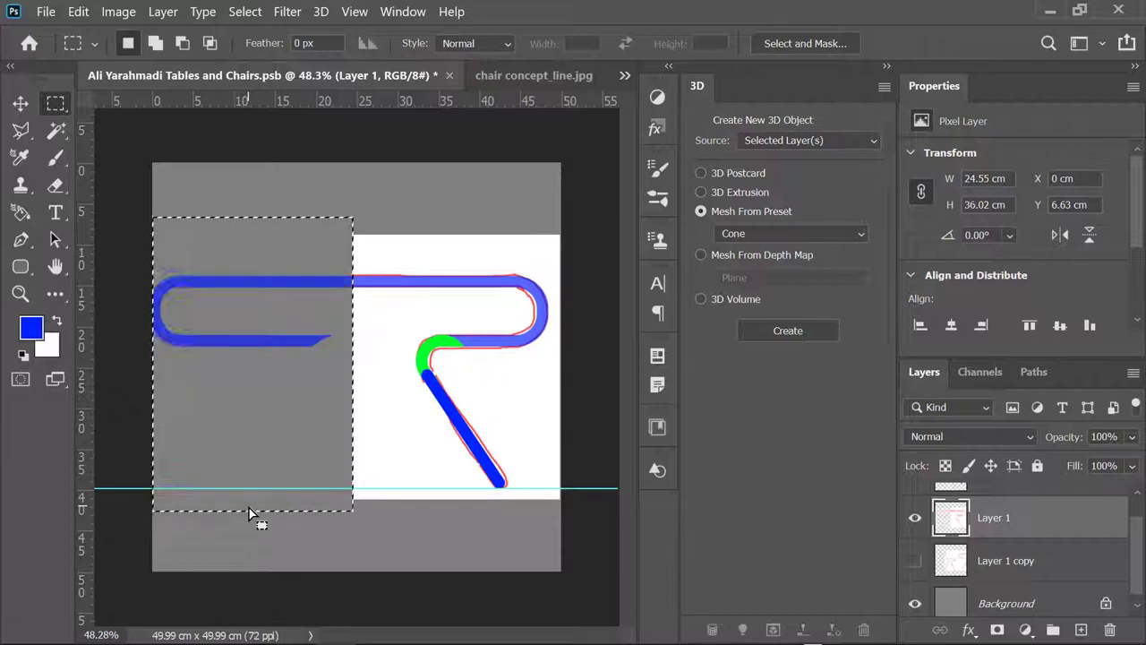
pyautogui.hotkey('ctrl', 'z')
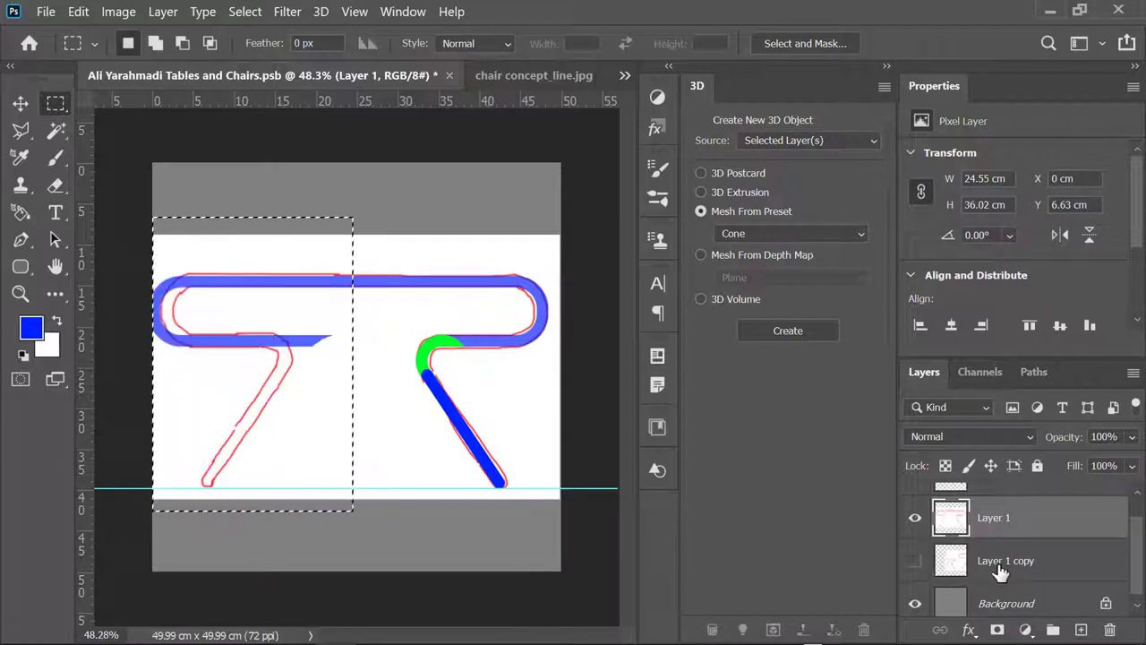
pyautogui.scroll(1, 1003, 547)
pyautogui.click(1021, 504)
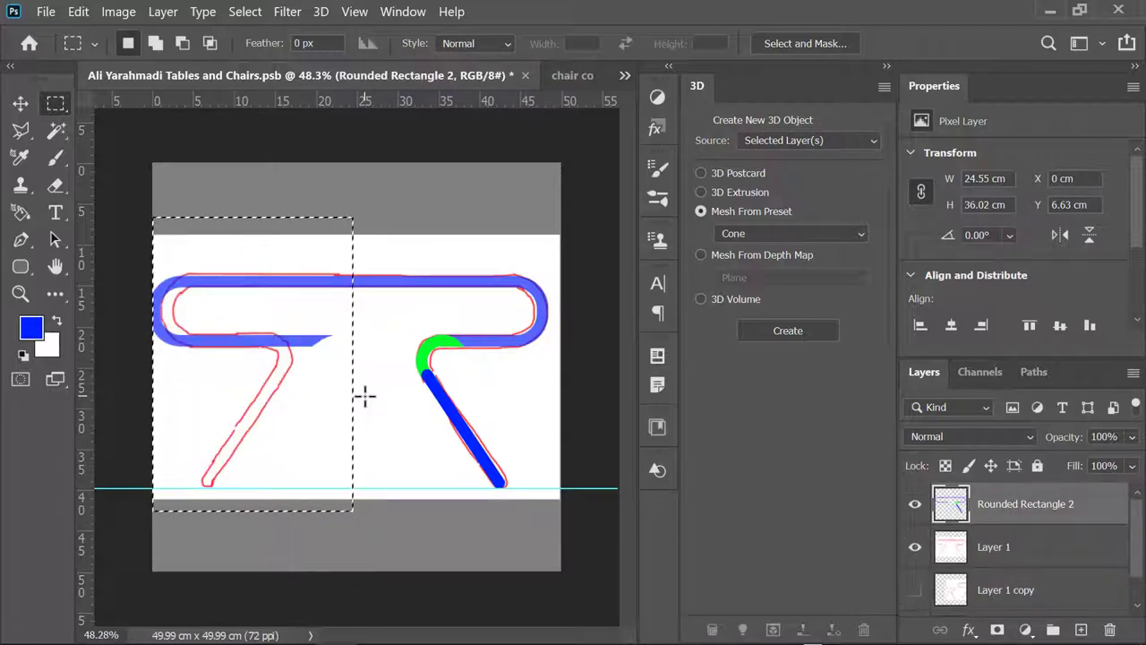
pyautogui.press('Delete')
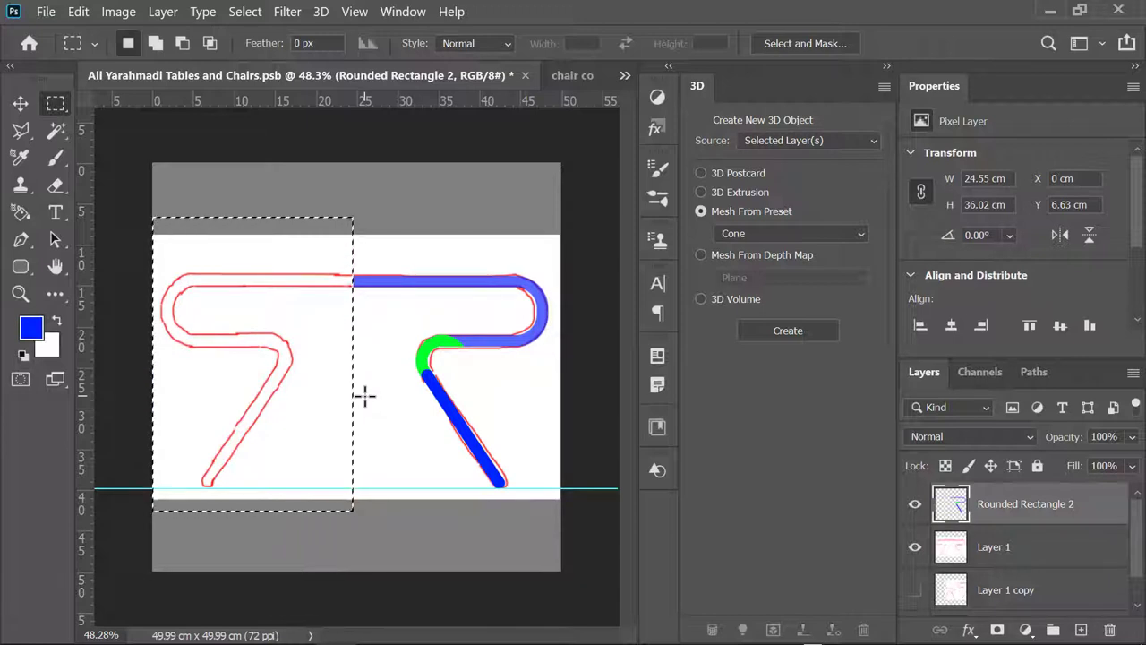
pyautogui.hotkey('ctrl', 'd')
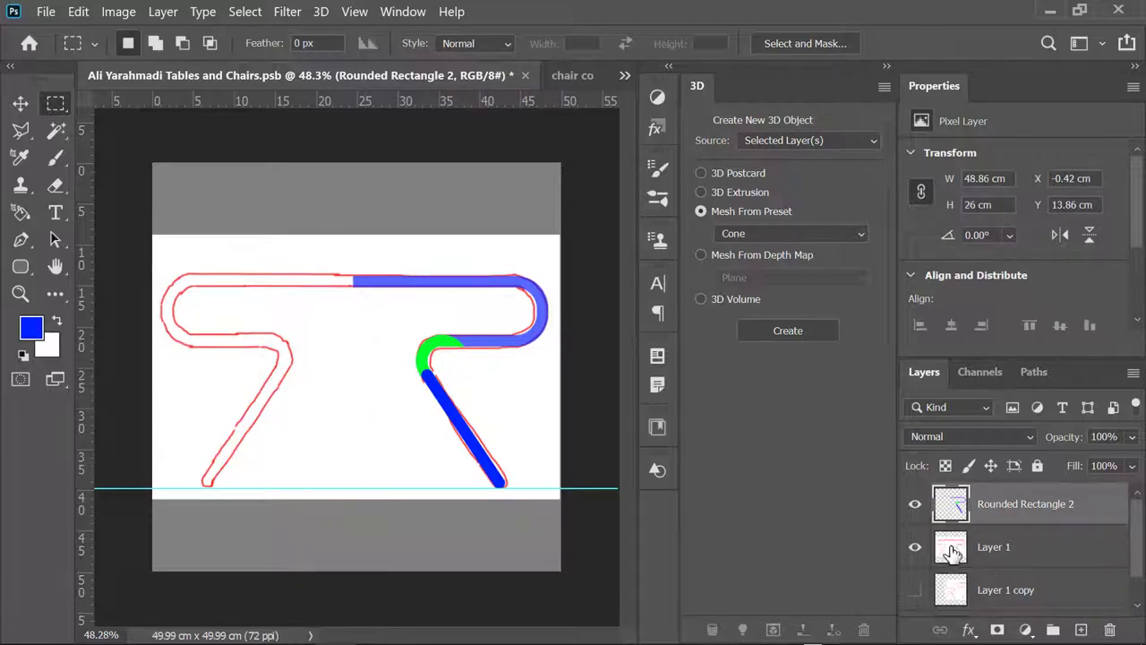
pyautogui.click(915, 549)
# - Show the sketch again and duplicate the Rounded Rectangle 2 layer
pyautogui.click(915, 548)
pyautogui.press('v')
pyautogui.scroll(-1, 509, 484)
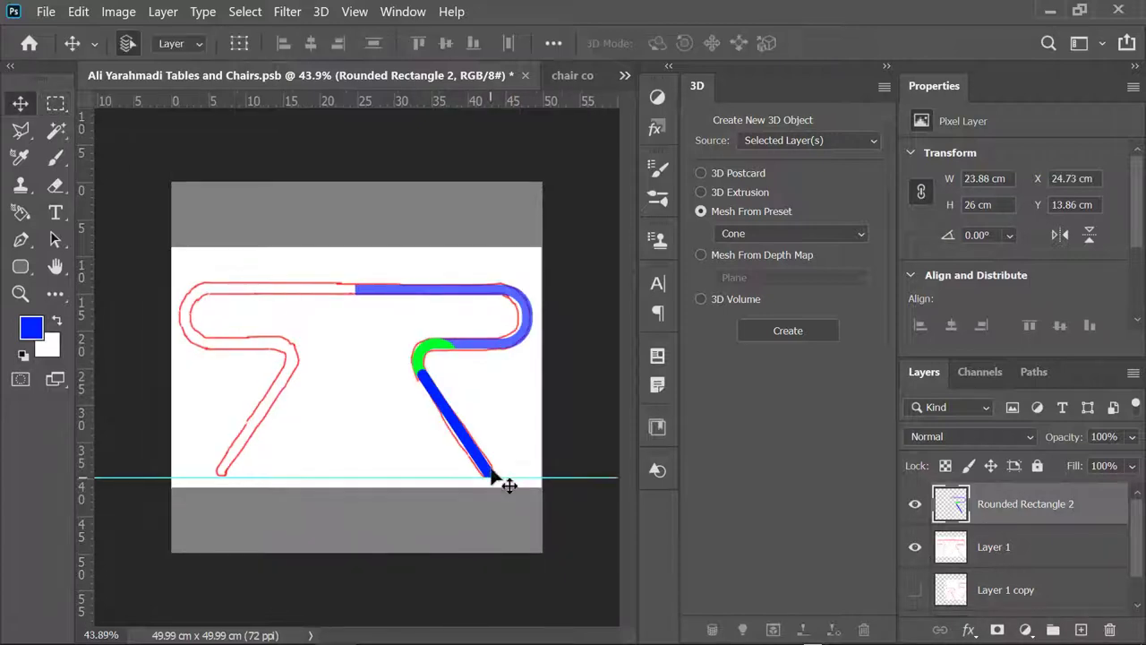
pyautogui.rightClick(1021, 507)
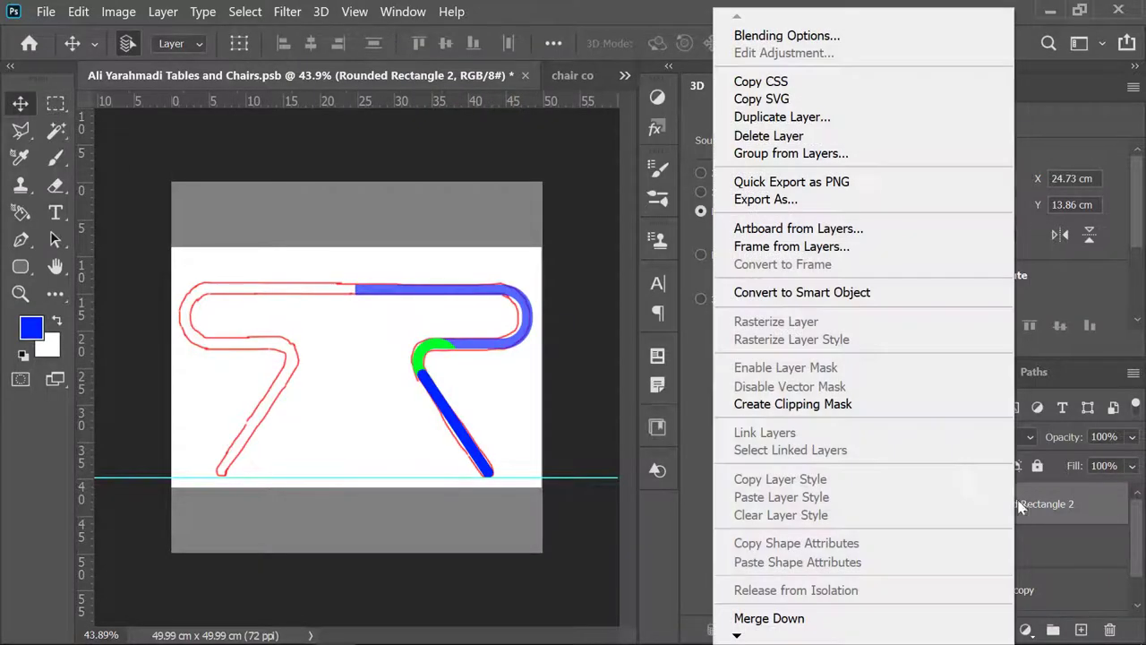
pyautogui.click(806, 118)
pyautogui.click(780, 175)
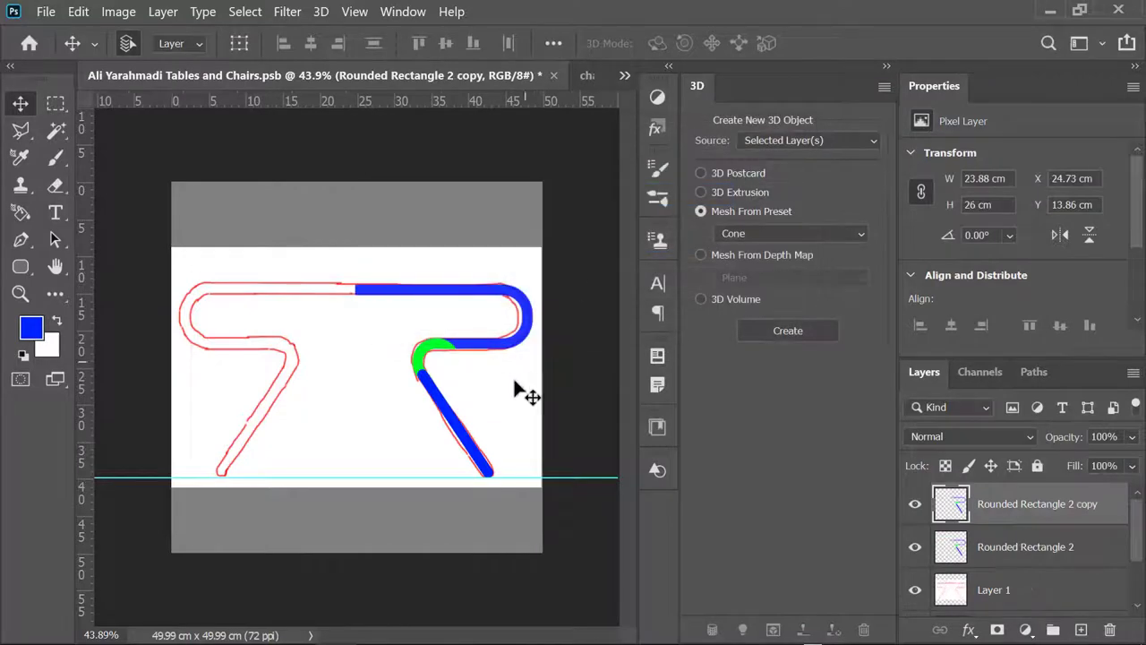
# - Flip the copy horizontally and move it to the left side
pyautogui.hotkey('ctrl', 't')
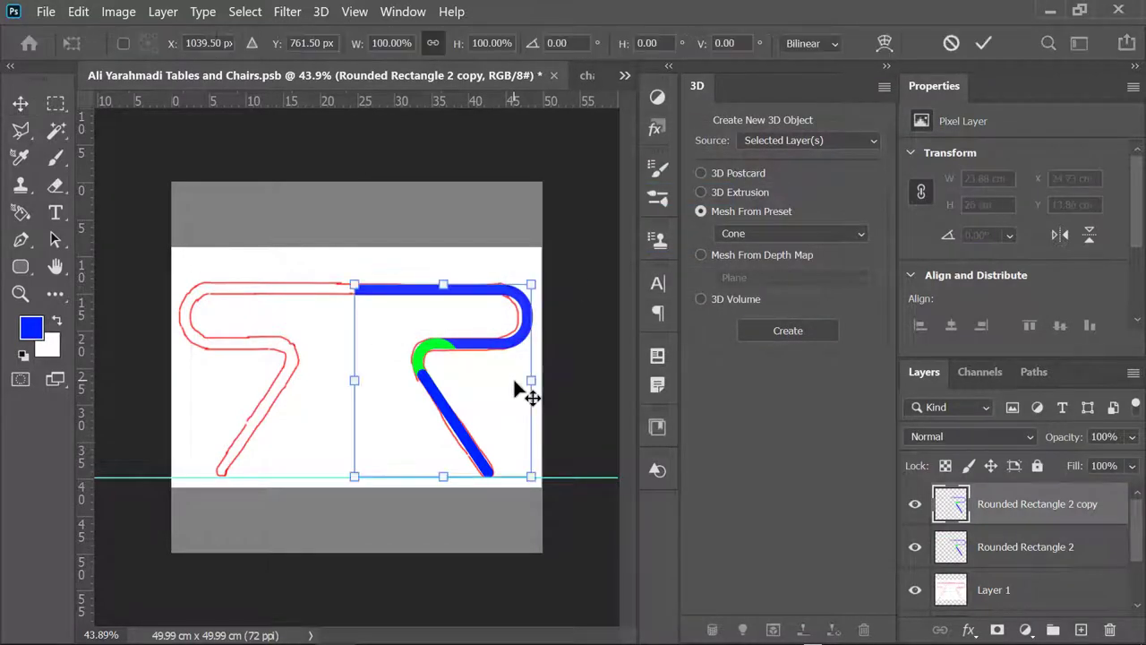
pyautogui.rightClick(515, 383)
pyautogui.click(553, 350)
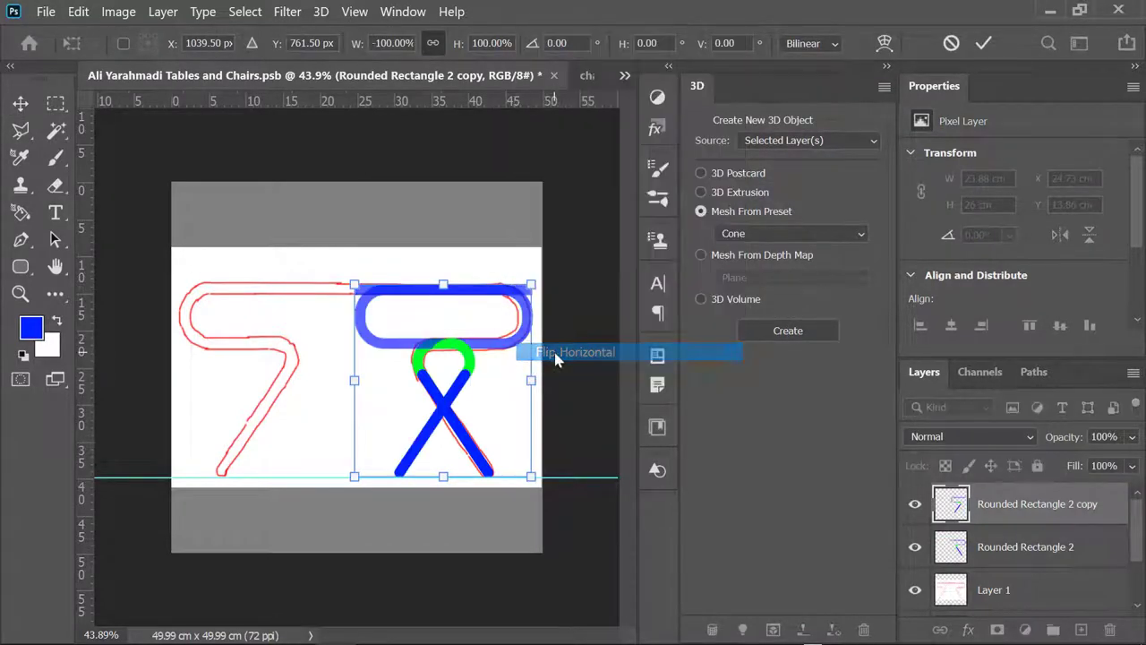
pyautogui.moveTo(456, 387); pyautogui.dragTo(315, 400)
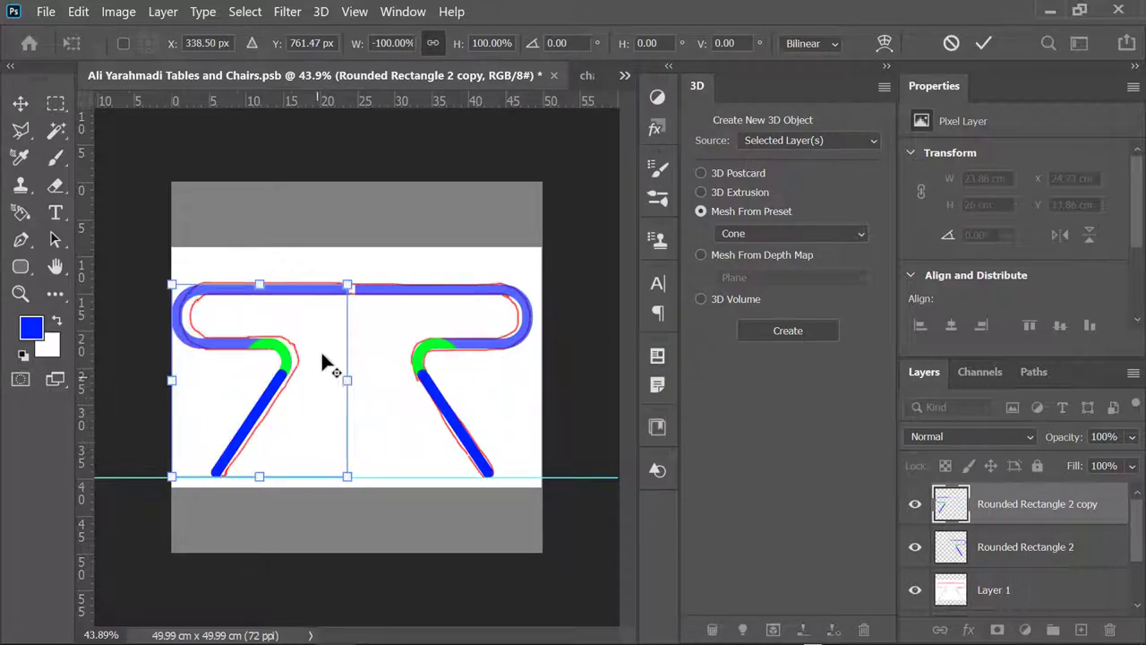
pyautogui.scroll(2, 324, 359)
pyautogui.scroll(2, 313, 372)
# - Nudge the mirrored copy right five times to meet the original at the seat centre
pyautogui.press('Right')
pyautogui.press('Right')
pyautogui.press('Right')
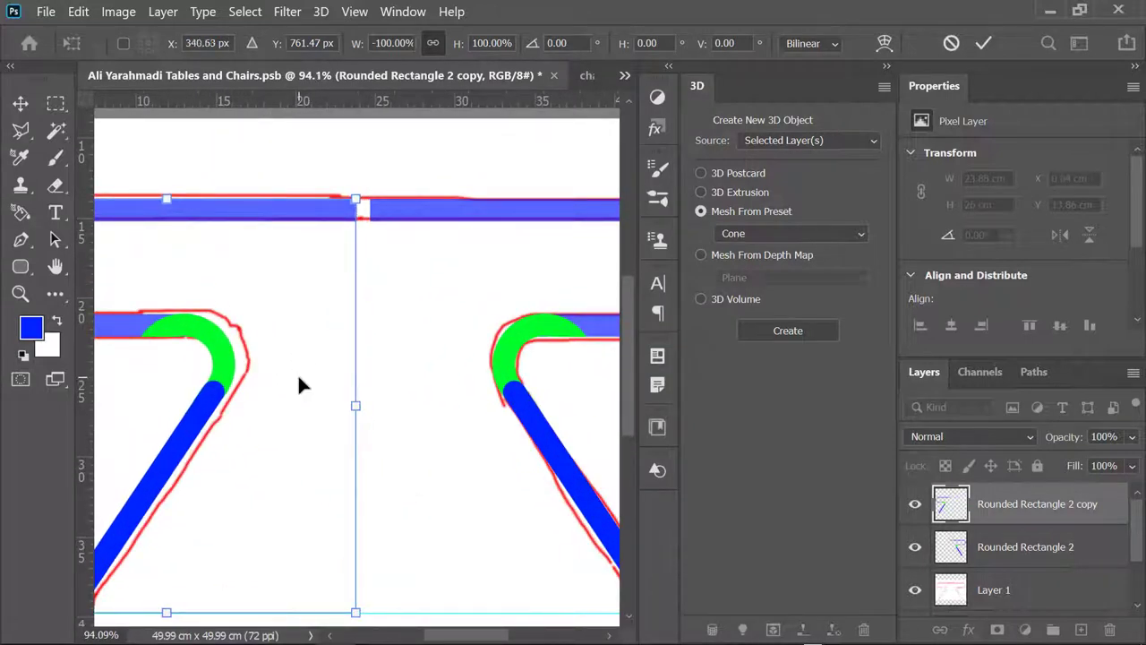
pyautogui.press('Right')
pyautogui.press('Right')
pyautogui.press('Right')
pyautogui.press('Right')
pyautogui.press('Right')
pyautogui.press('Right')
pyautogui.press('Right')
pyautogui.press('Right')
pyautogui.press('Right')
pyautogui.press('Right')
pyautogui.press('Right')
pyautogui.press('Right')
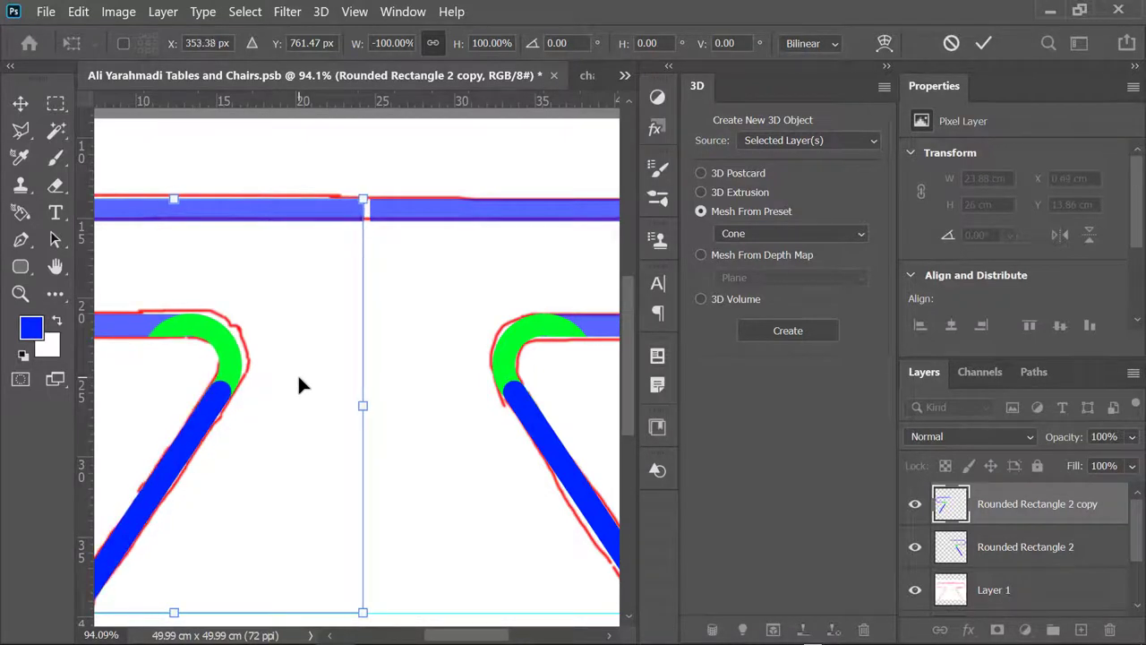
pyautogui.press('Right')
pyautogui.press('Right')
pyautogui.press('Right')
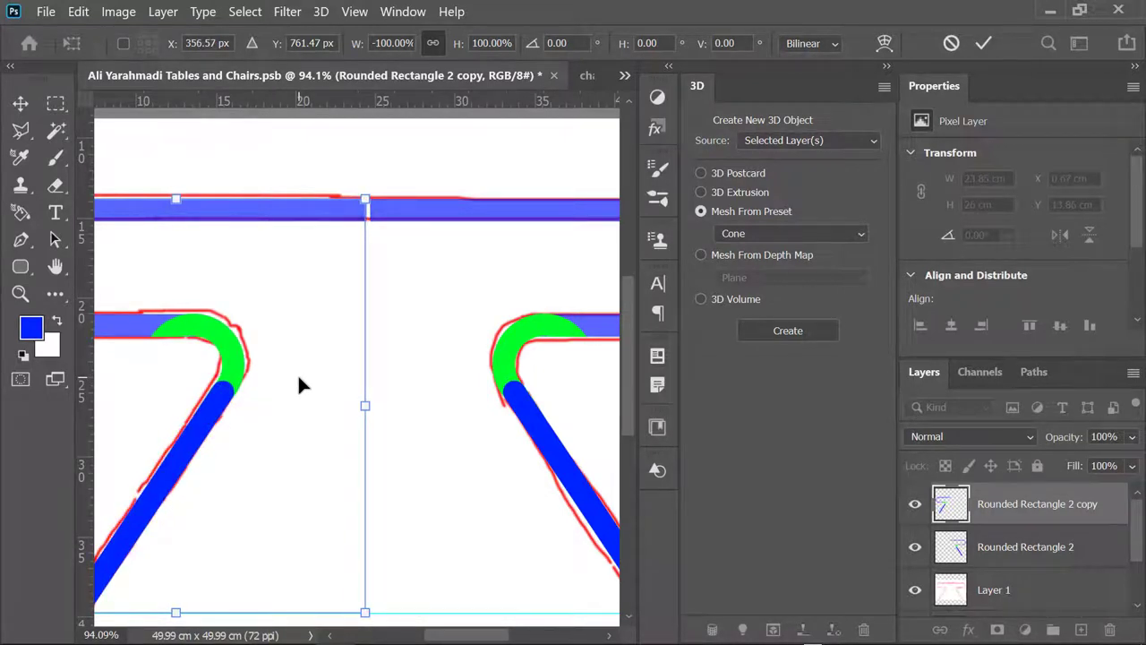
pyautogui.press('Right')
pyautogui.press('Right')
pyautogui.press('Right')
pyautogui.press('Right')
pyautogui.press('Right')
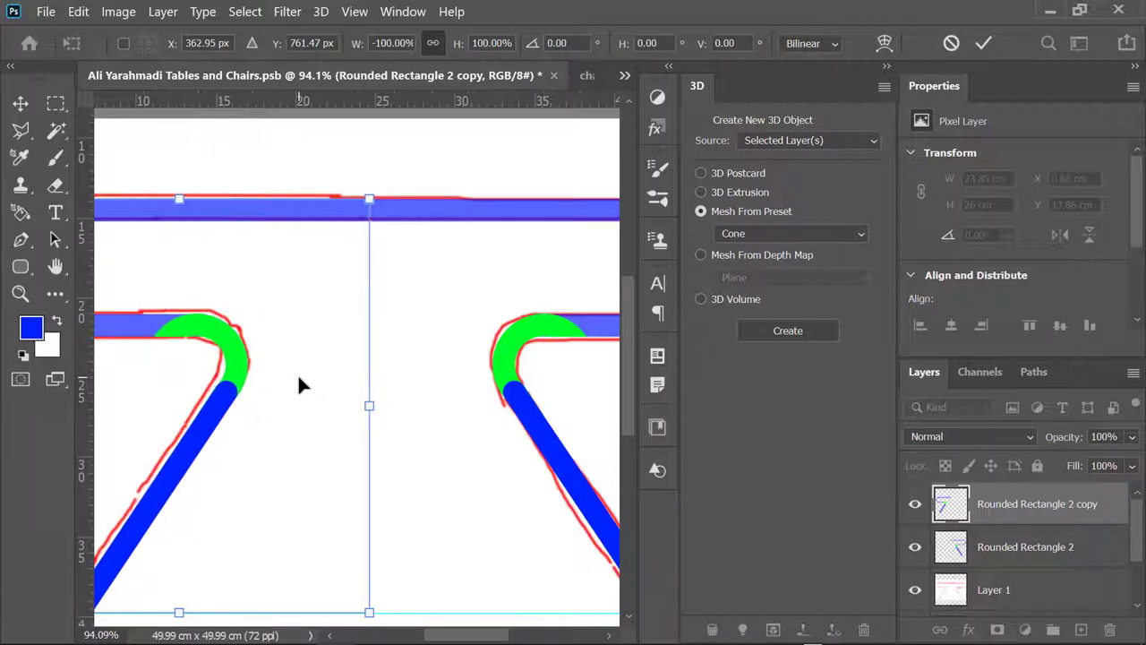
pyautogui.press('Right')
pyautogui.press('Right')
pyautogui.scroll(2, 369, 198)
pyautogui.scroll(3, 375, 224)
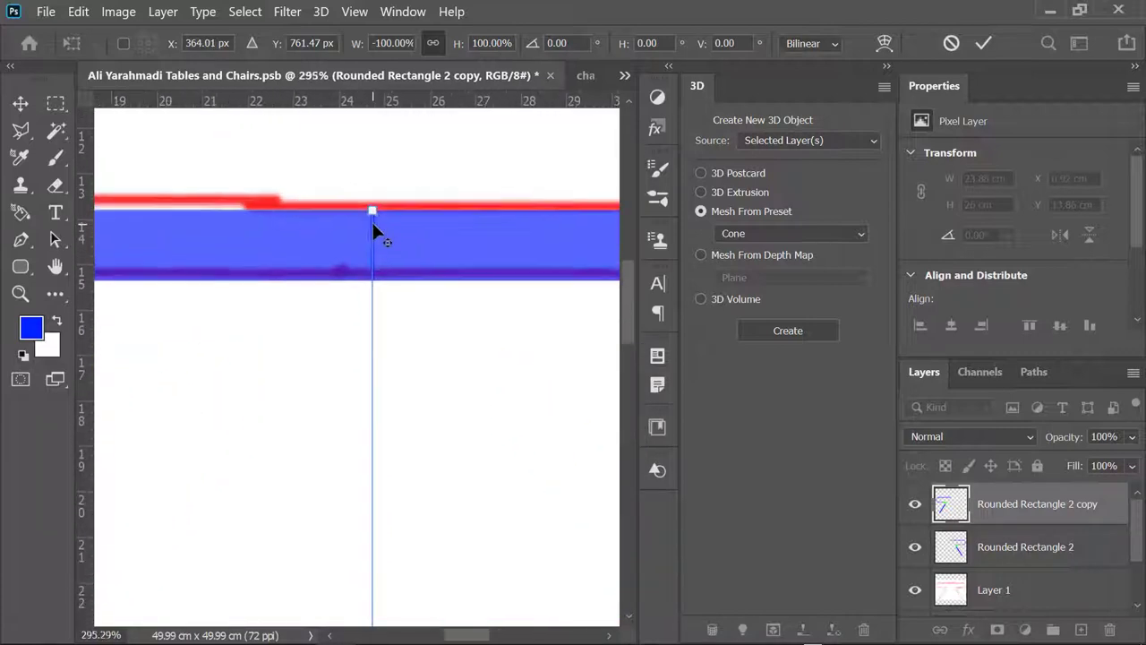
pyautogui.scroll(2, 358, 241)
pyautogui.scroll(-3, 367, 304)
pyautogui.scroll(-5, 362, 349)
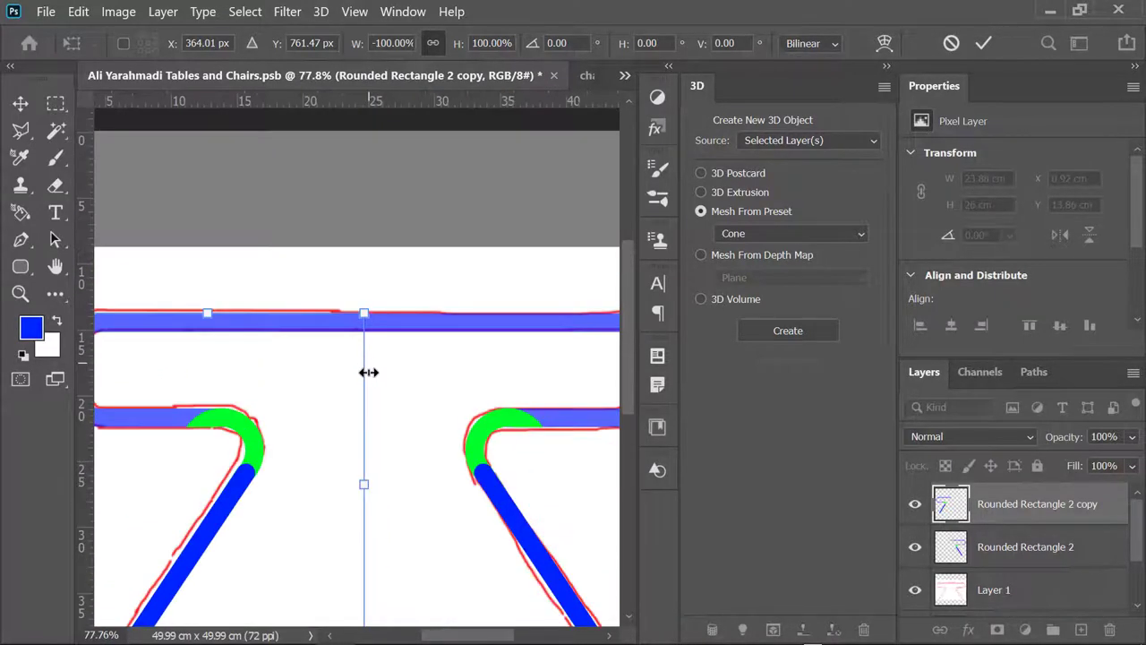
pyautogui.scroll(-4, 370, 374)
pyautogui.scroll(1, 376, 376)
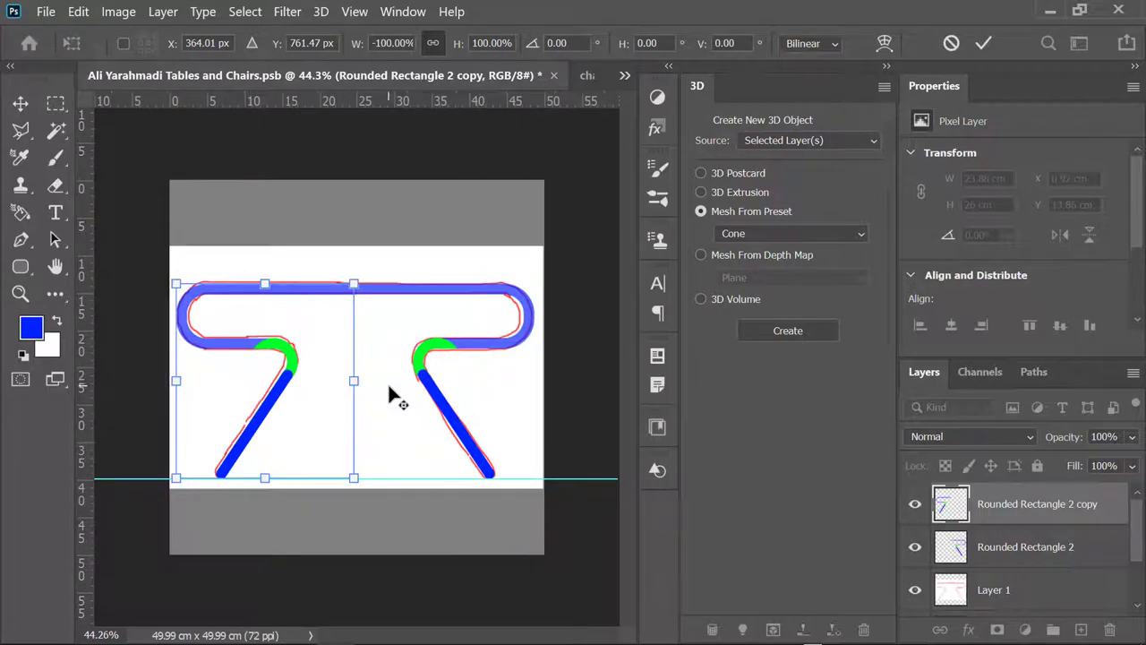
pyautogui.click(983, 43)
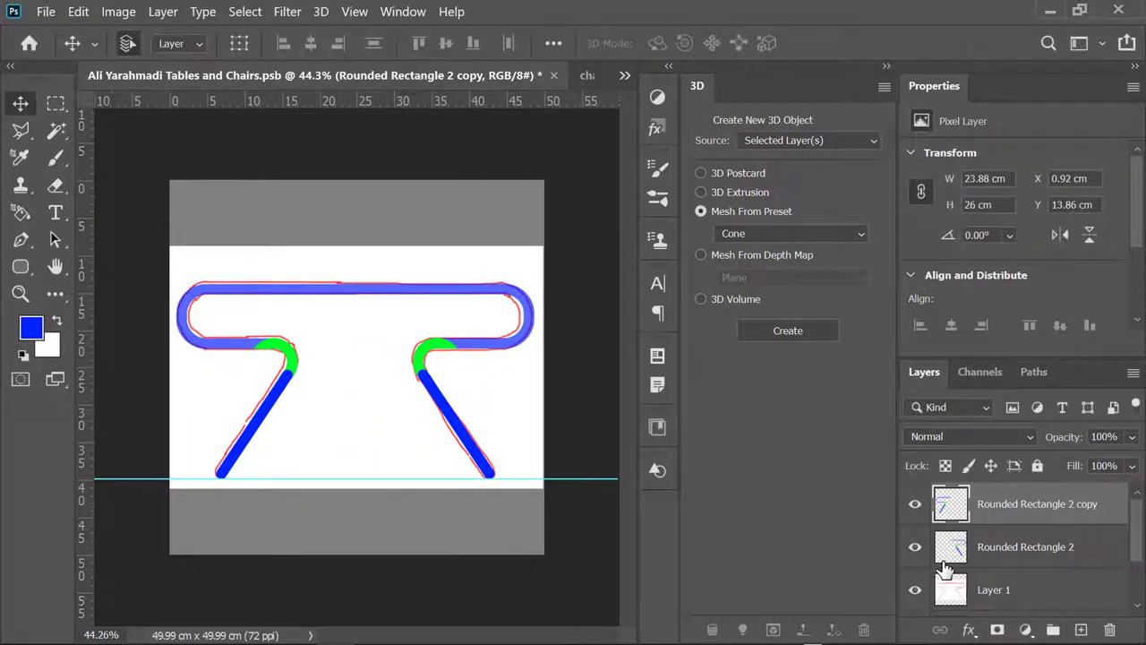
pyautogui.keyDown('shift'); pyautogui.click(1014, 554); pyautogui.keyUp('shift')
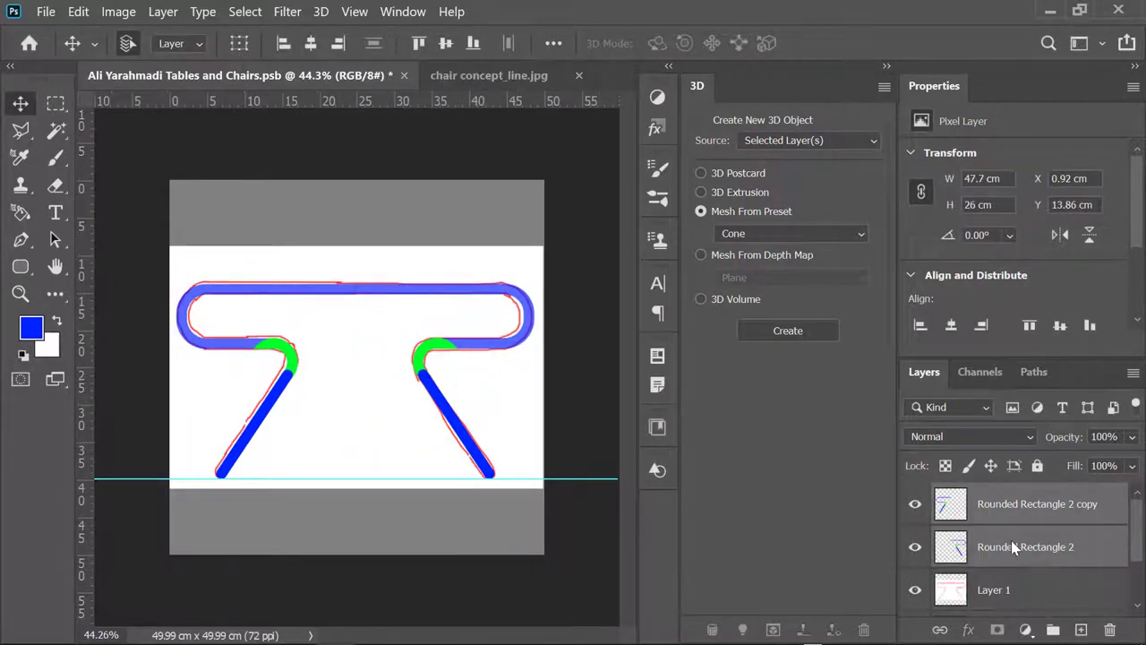
pyautogui.rightClick(1013, 548)
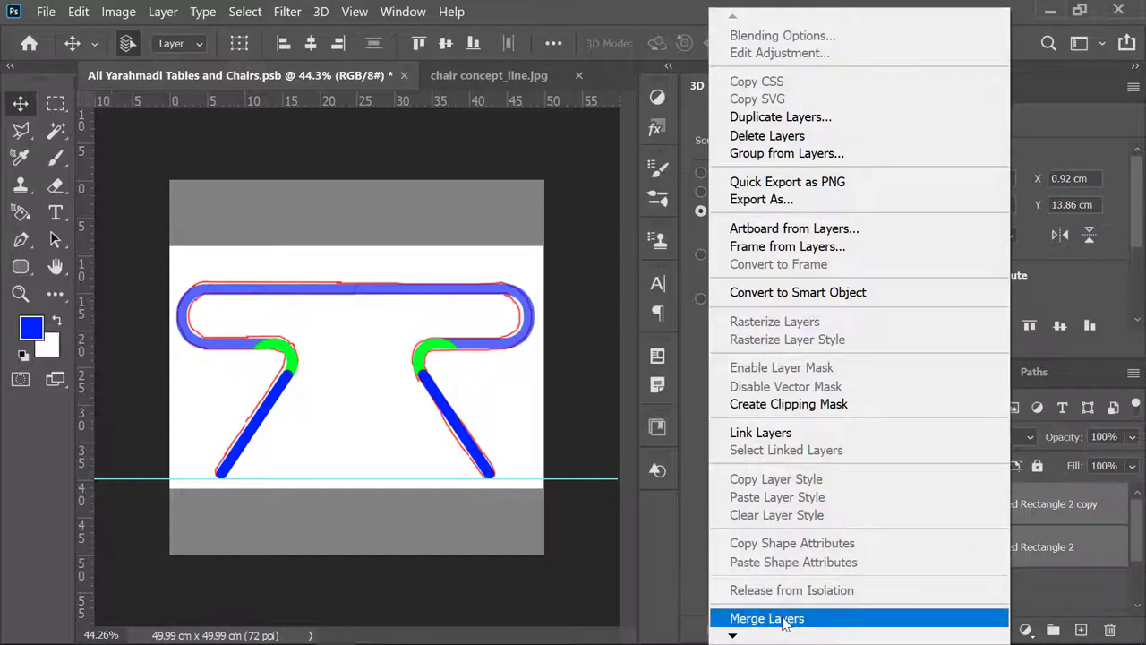
pyautogui.click(784, 618)
pyautogui.click(915, 546)
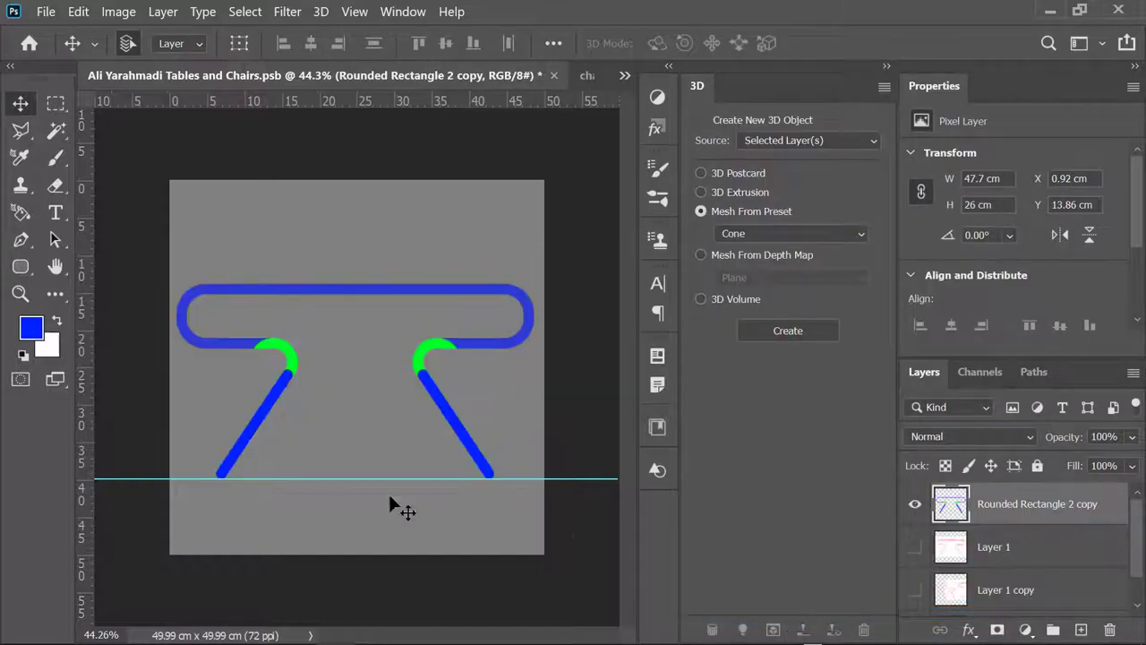
pyautogui.moveTo(421, 379); pyautogui.dragTo(378, 391)
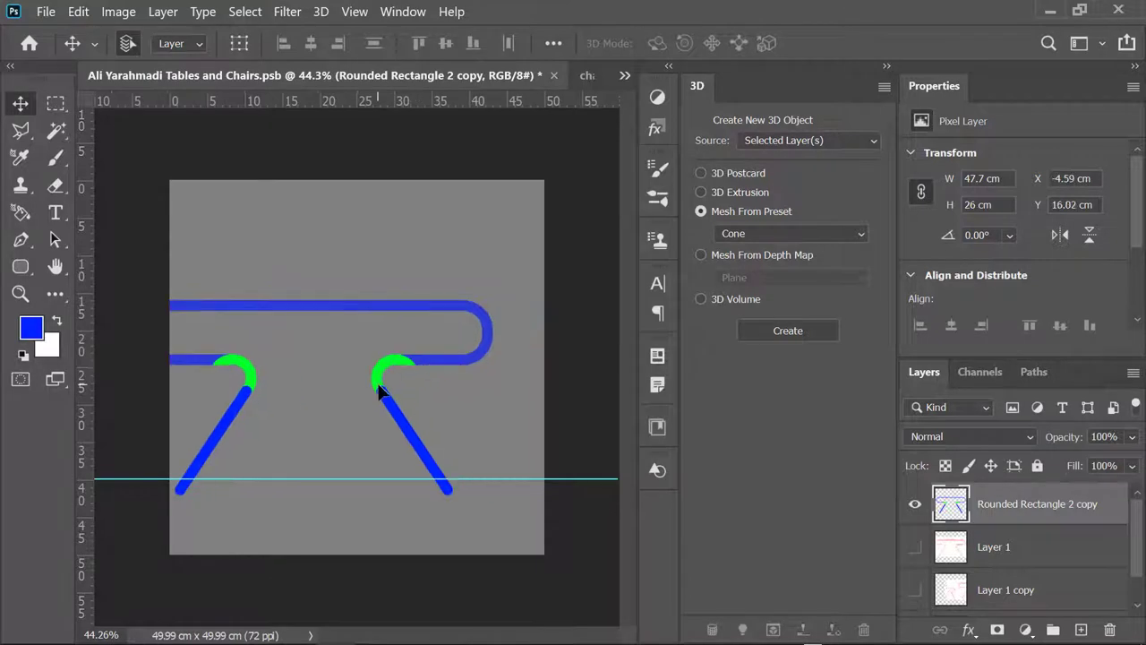
pyautogui.hotkey('ctrl', 'z')
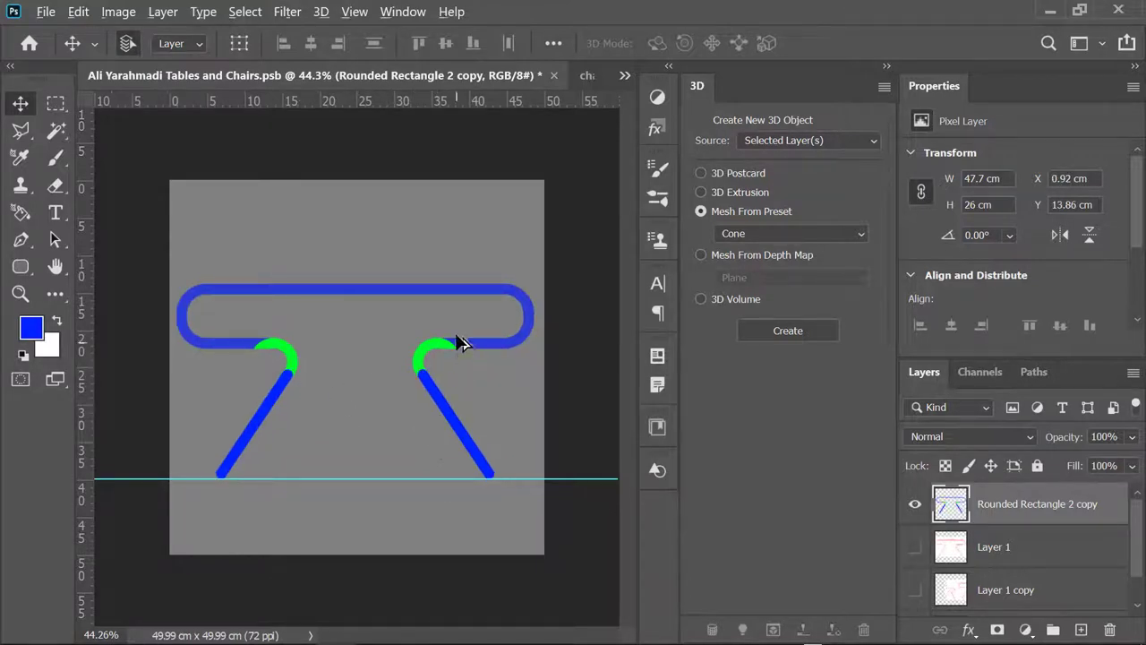
pyautogui.scroll(3, 458, 341)
pyautogui.scroll(3, 510, 381)
pyautogui.scroll(2, 492, 376)
pyautogui.scroll(-2, 483, 385)
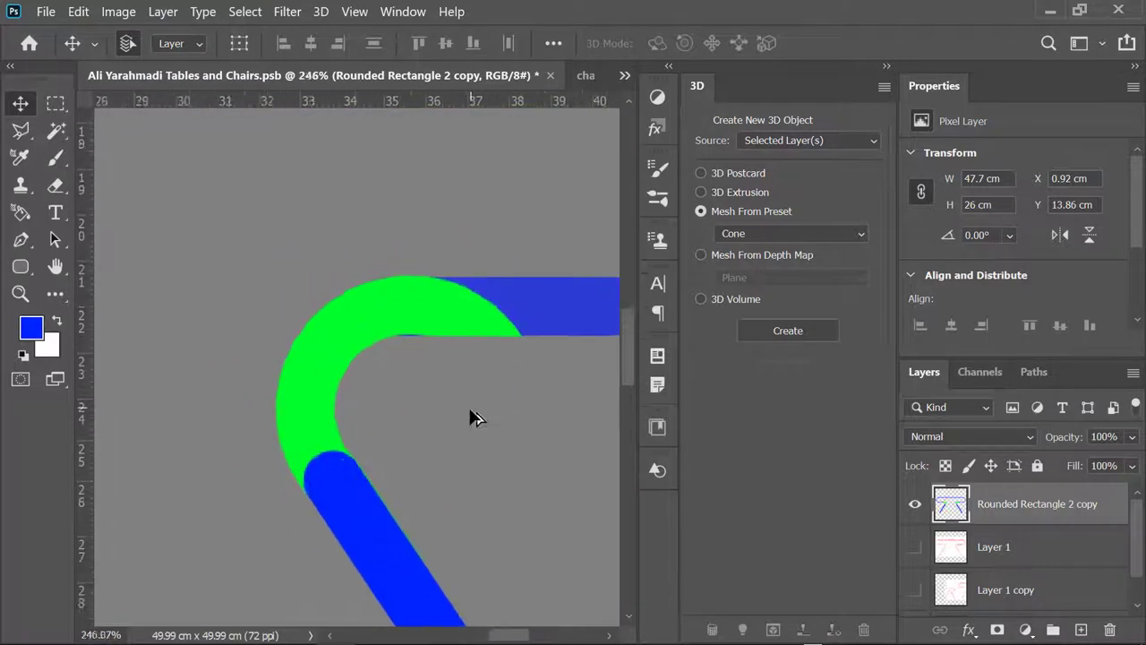
pyautogui.scroll(-3, 471, 415)
pyautogui.scroll(-3, 468, 442)
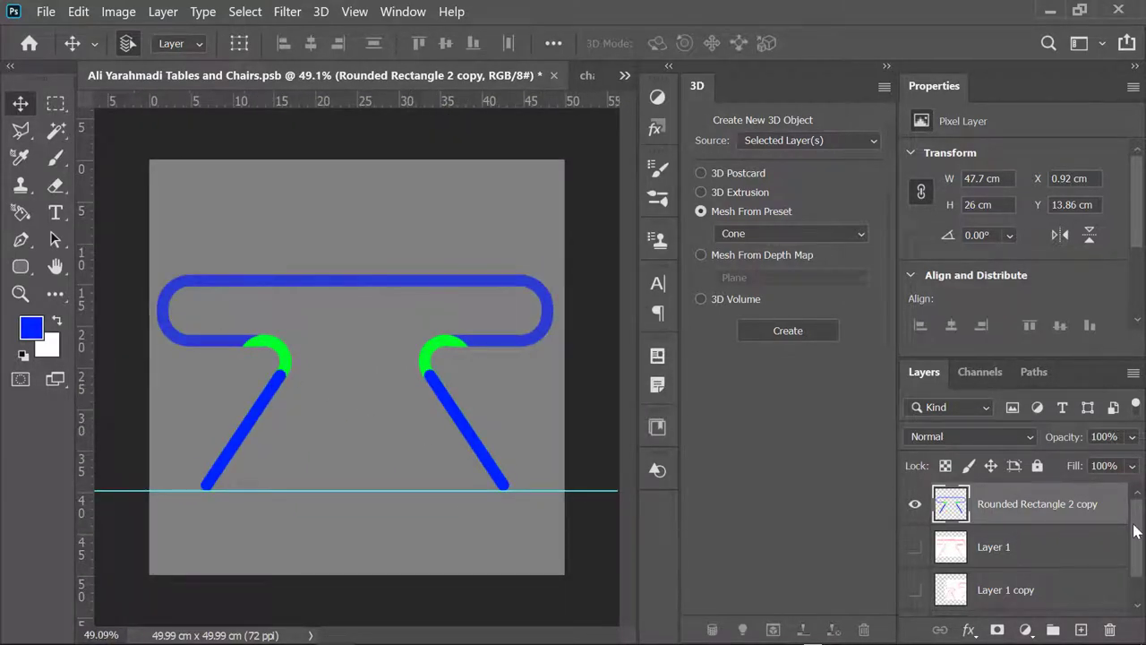
# - Apply New 3D Extrusion from Selected Layer, toggle Scene Backfaces, and orbit to view the chair
pyautogui.click(320, 13)
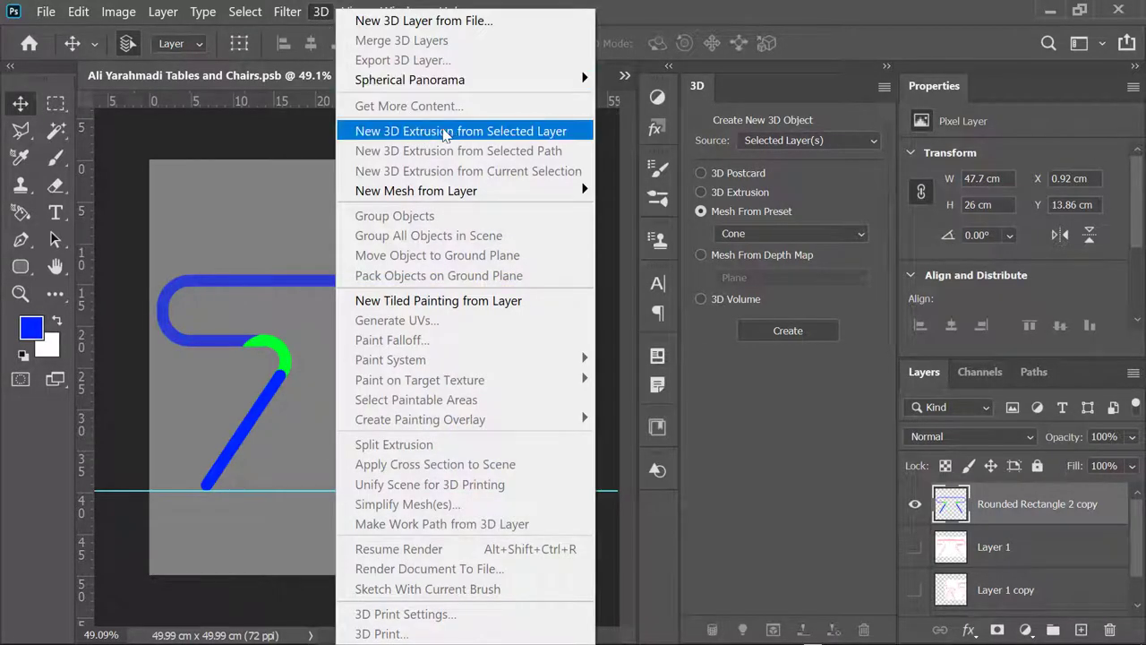
pyautogui.click(411, 134)
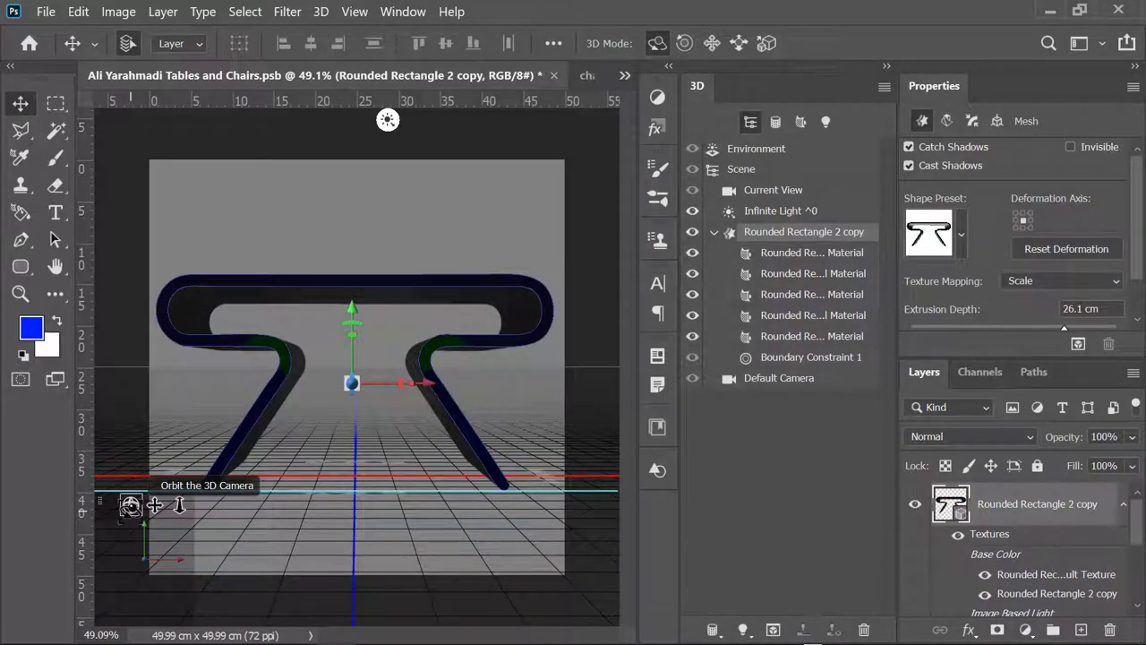
pyautogui.moveTo(129, 506); pyautogui.dragTo(147, 519)
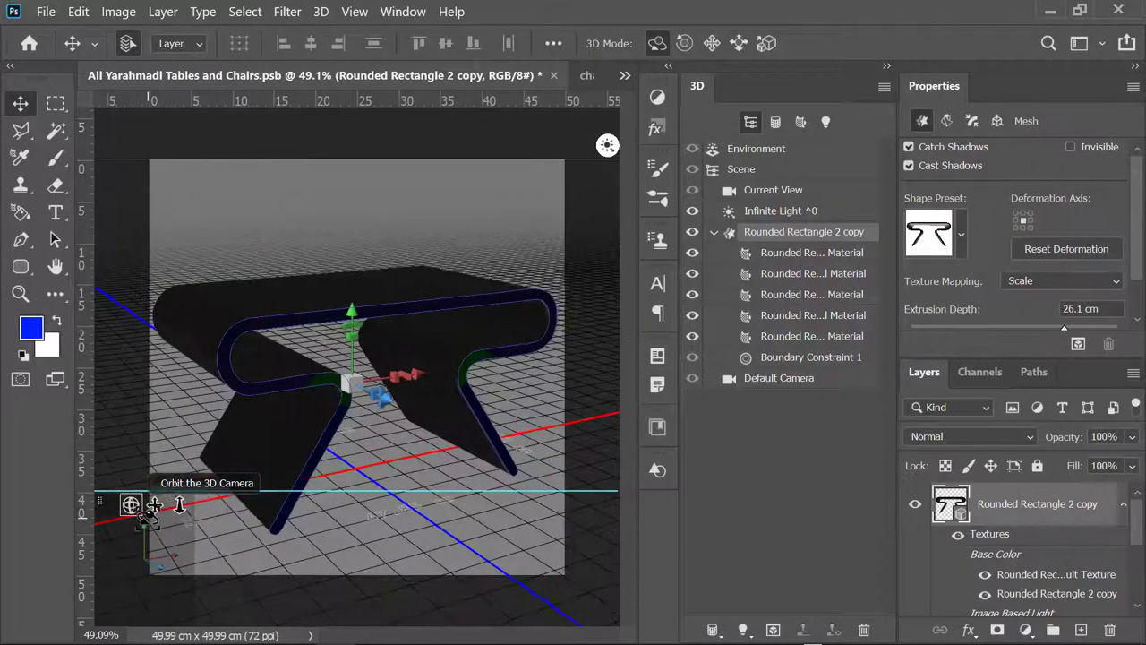
pyautogui.click(743, 169)
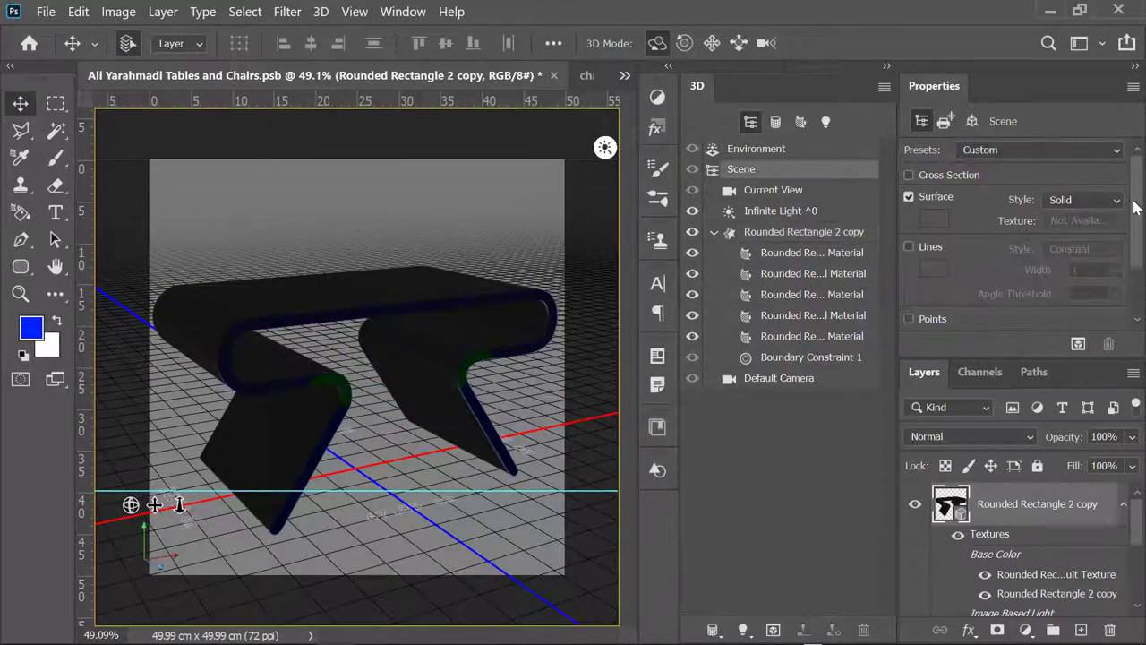
pyautogui.scroll(-3, 1136, 207)
pyautogui.click(910, 326)
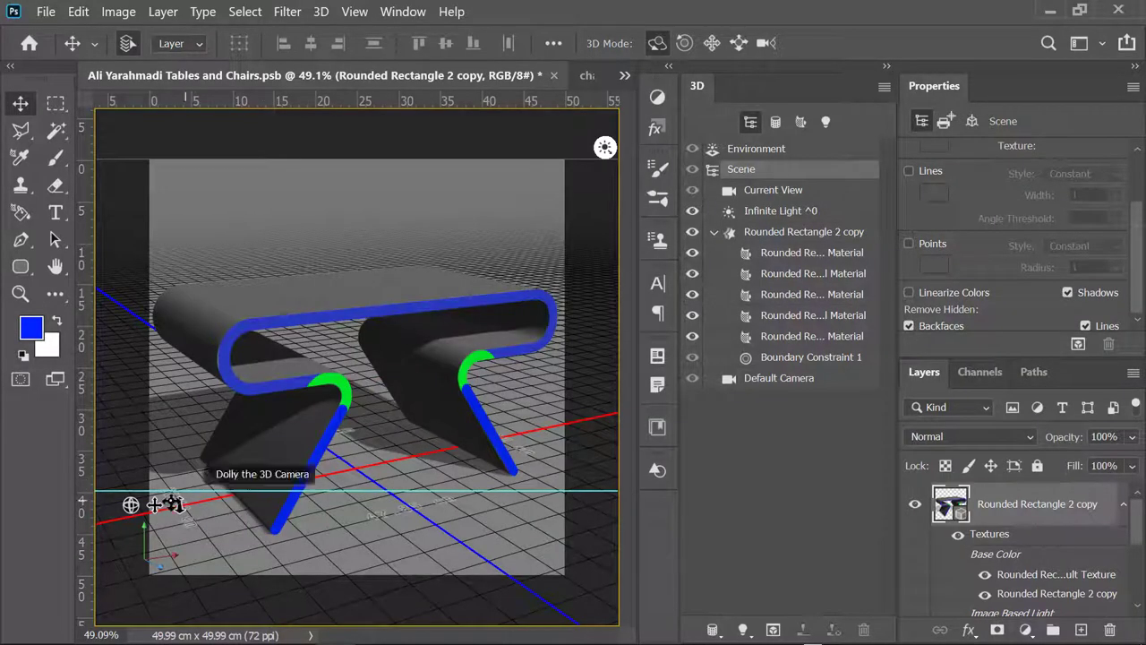
pyautogui.moveTo(131, 504)
pyautogui.mouseDown()
pyautogui.moveTo(105, 504)
pyautogui.moveTo(154, 504)
pyautogui.mouseUp()
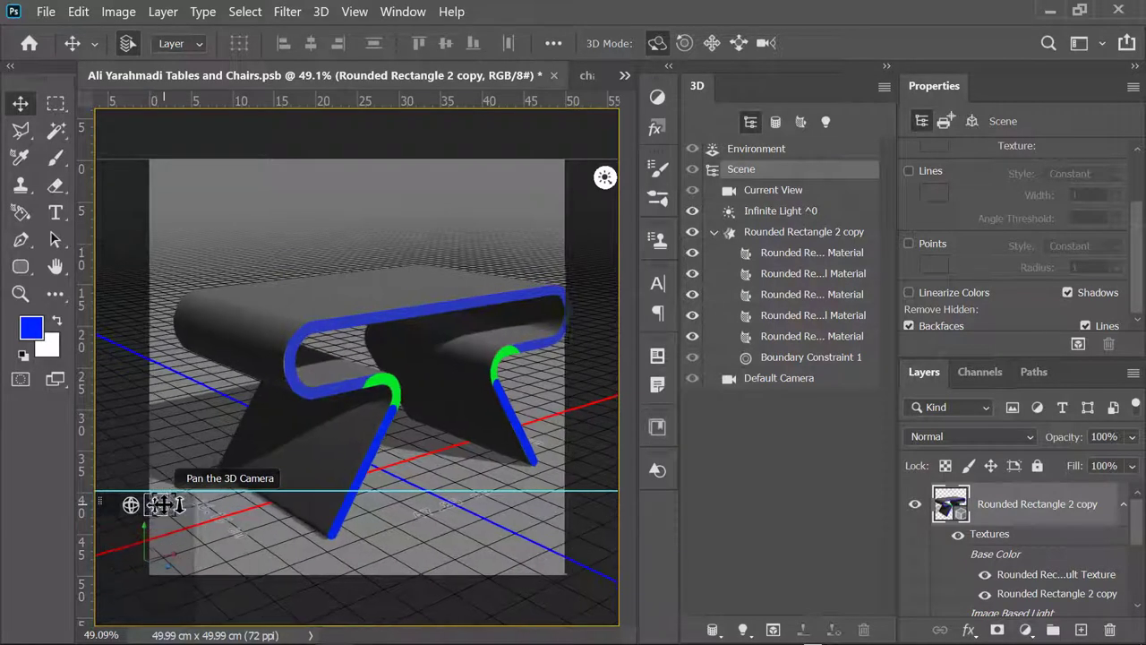
# - Remove the sketch texture from the Base Color of all five chair materials
pyautogui.click(813, 254)
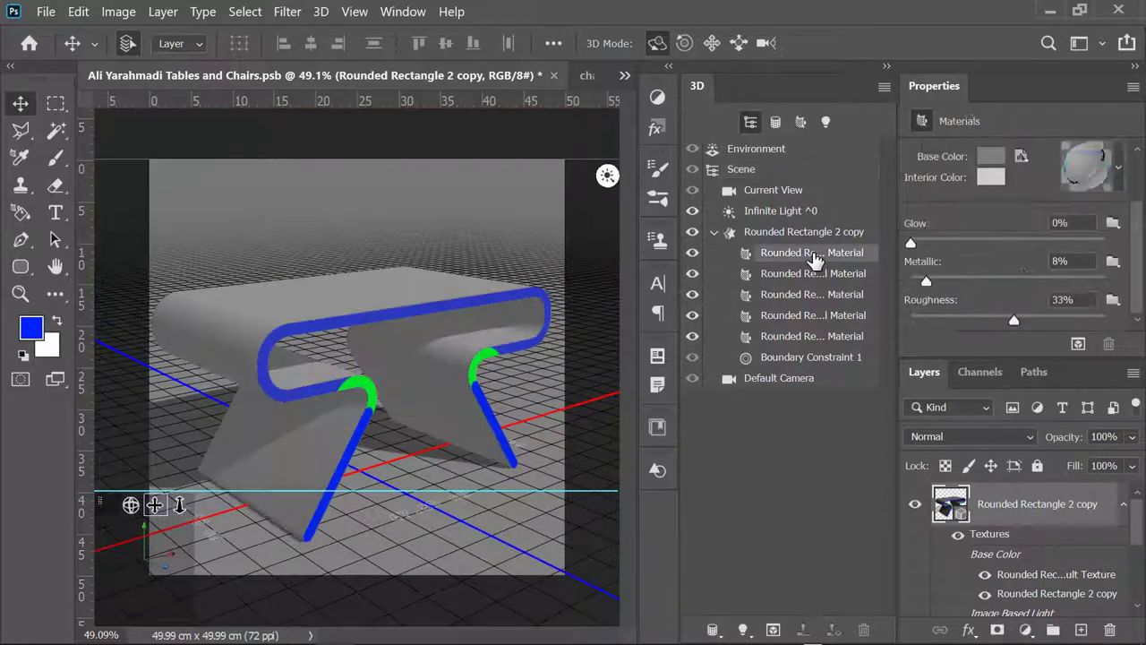
pyautogui.keyDown('shift'); pyautogui.click(813, 339); pyautogui.keyUp('shift')
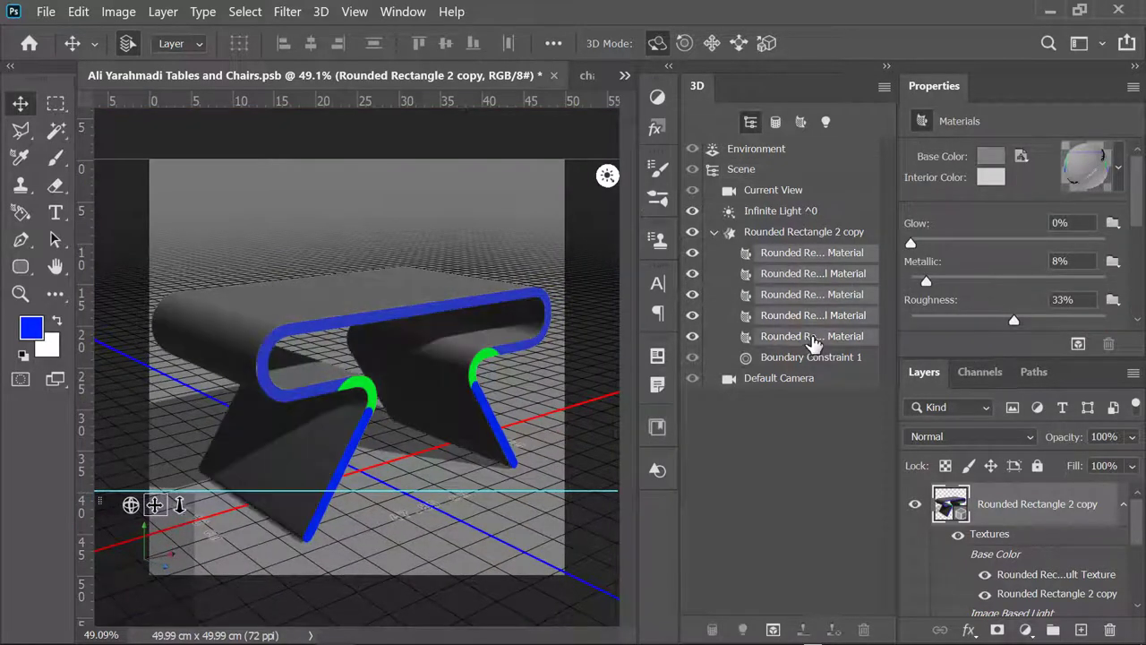
pyautogui.click(1022, 156)
pyautogui.click(785, 259)
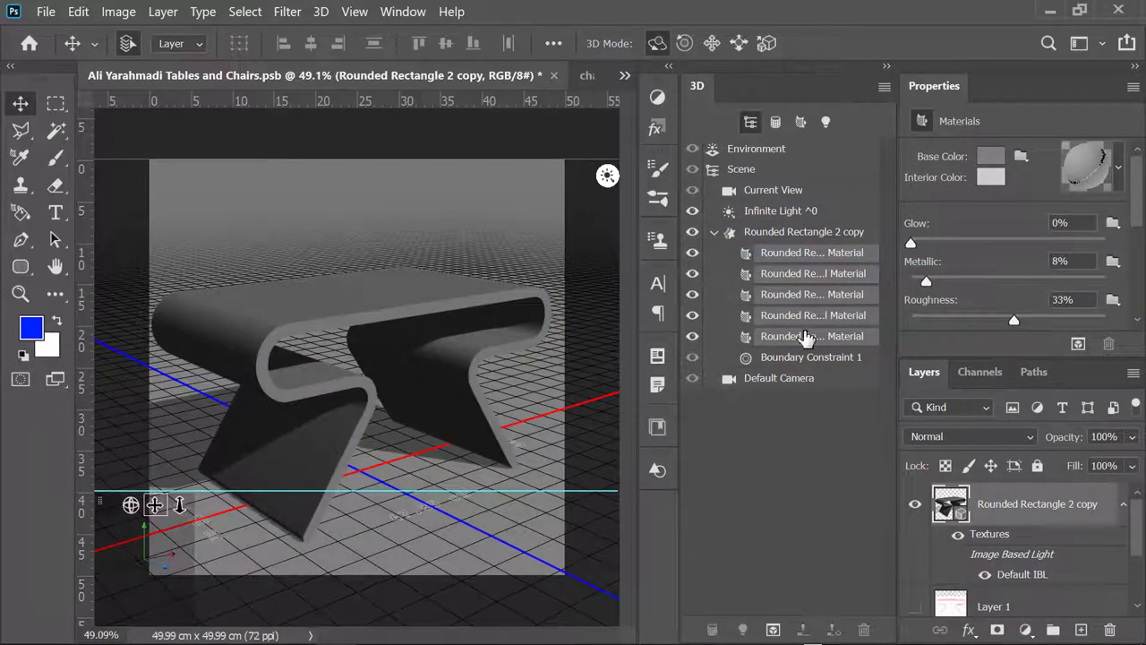
# - Set the front material's Base Color to pure blue, RGB 0,0,255
pyautogui.click(810, 260)
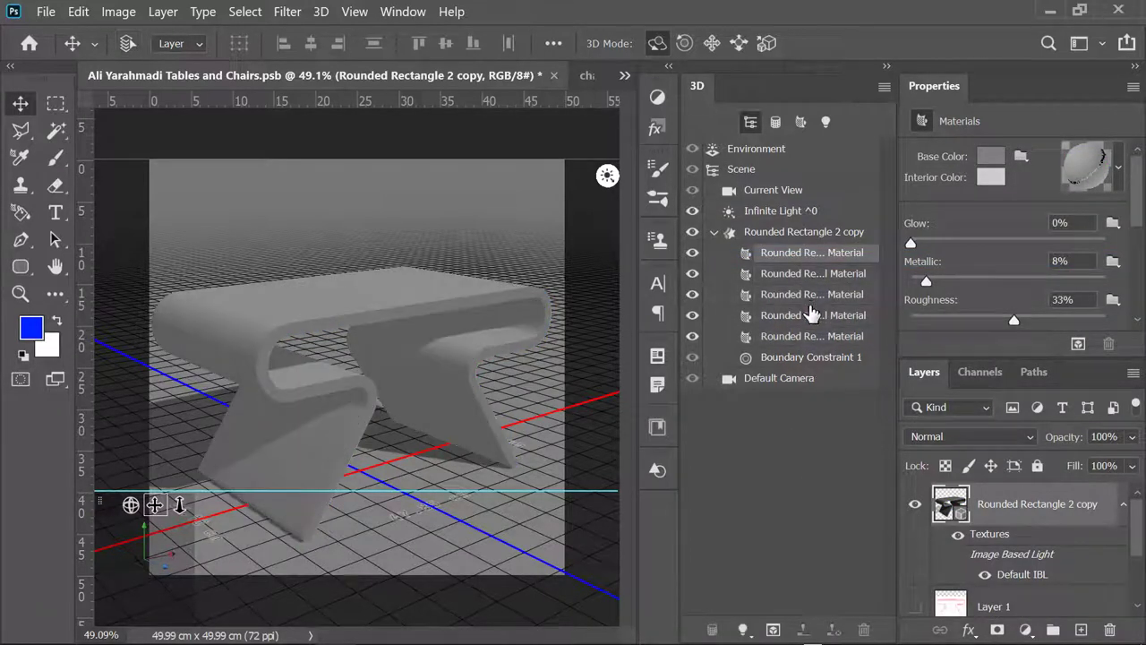
pyautogui.click(989, 158)
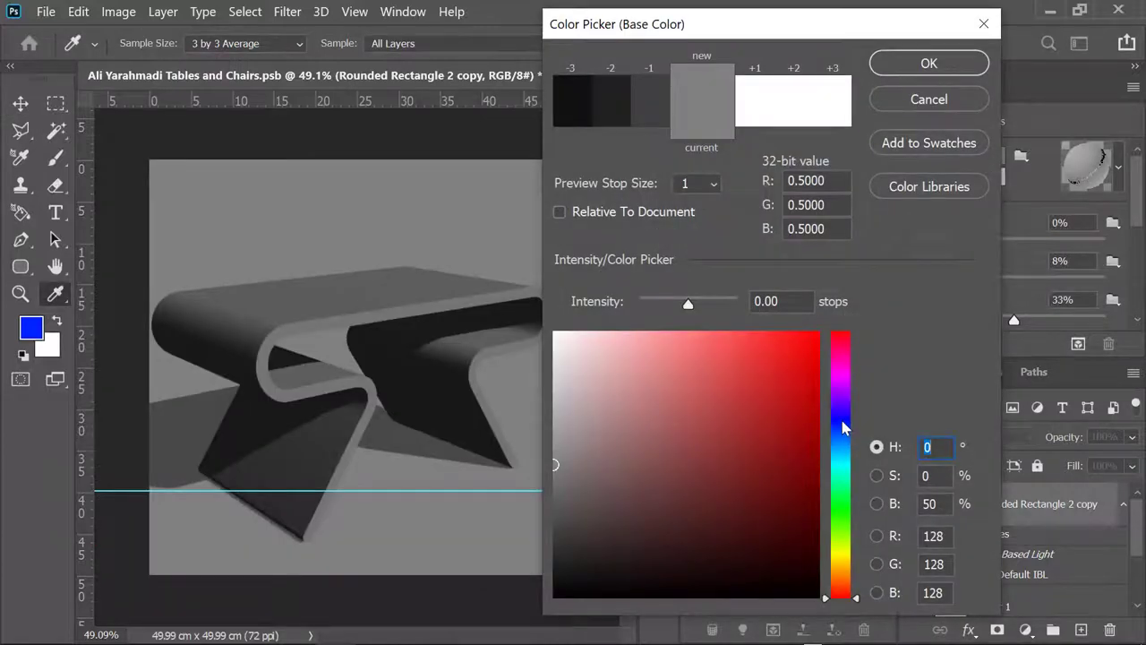
pyautogui.click(843, 428)
pyautogui.moveTo(814, 396); pyautogui.dragTo(844, 302)
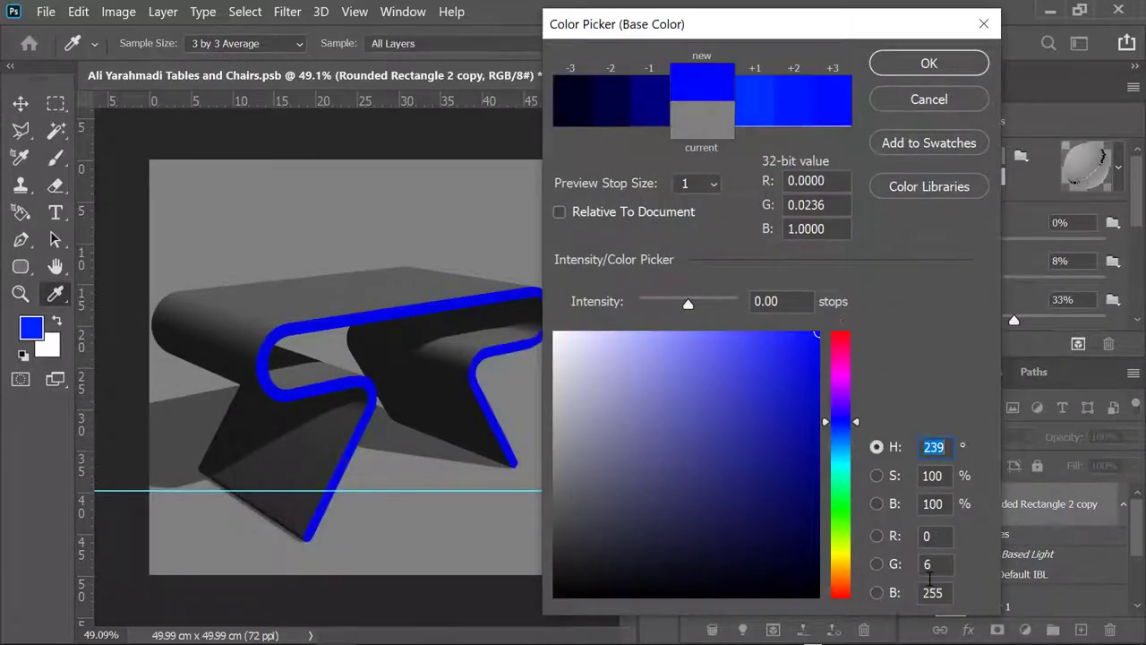
pyautogui.click(932, 566)
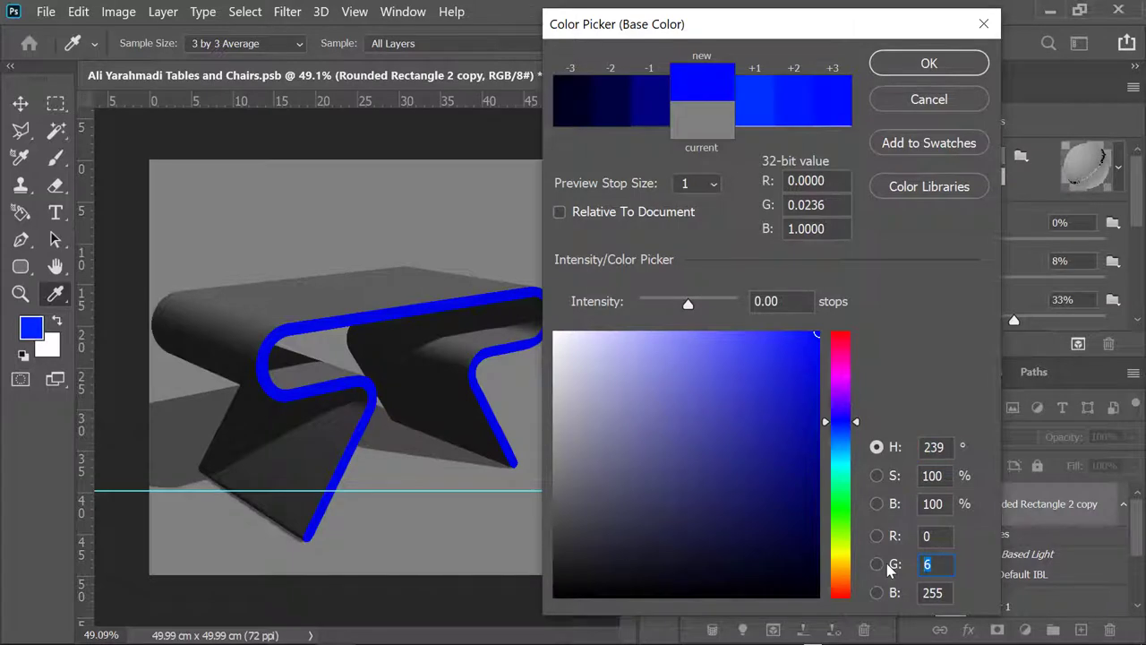
pyautogui.write('0')
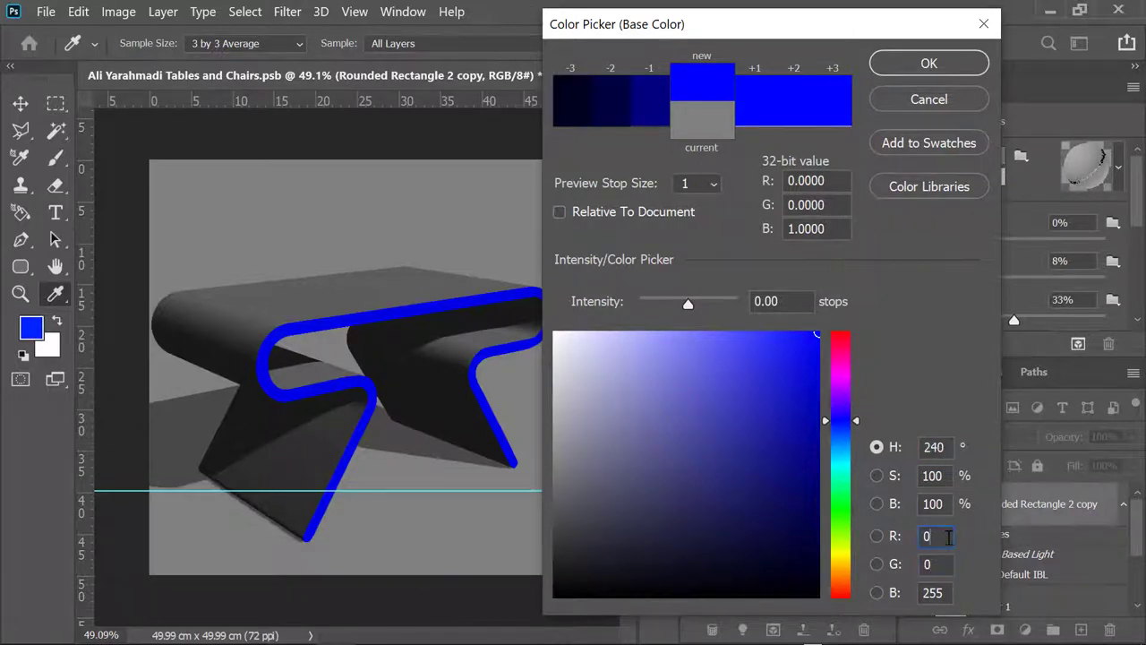
pyautogui.click(929, 65)
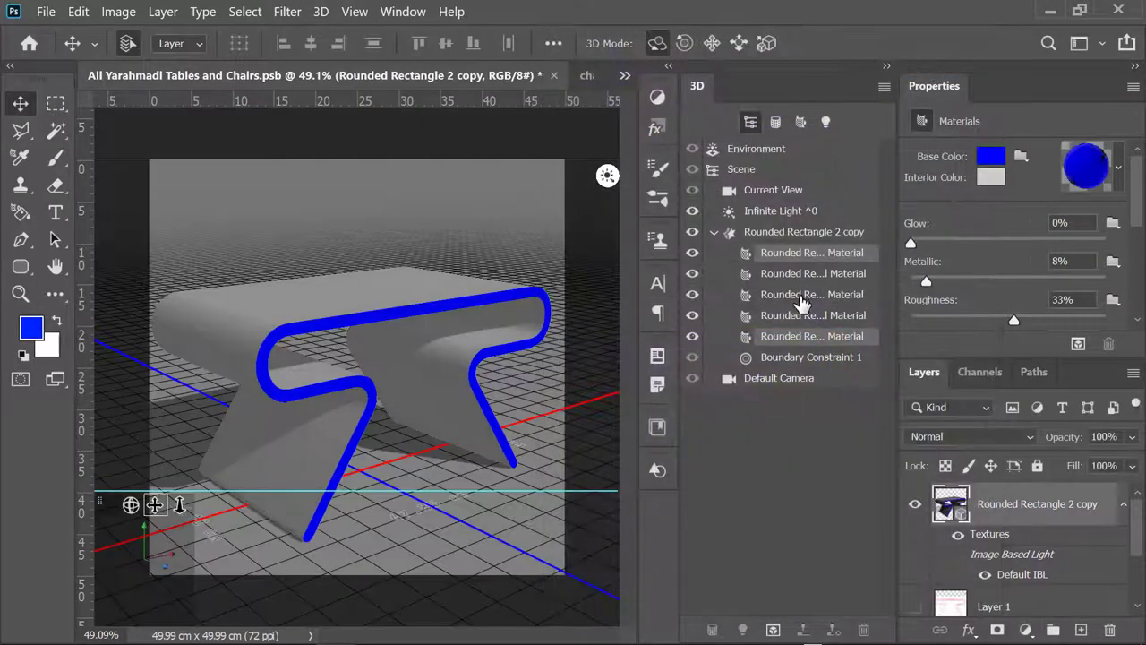
# - Set the Base Color of the four remaining side and back materials to white
pyautogui.click(806, 273)
pyautogui.keyDown('shift'); pyautogui.click(810, 335); pyautogui.keyUp('shift')
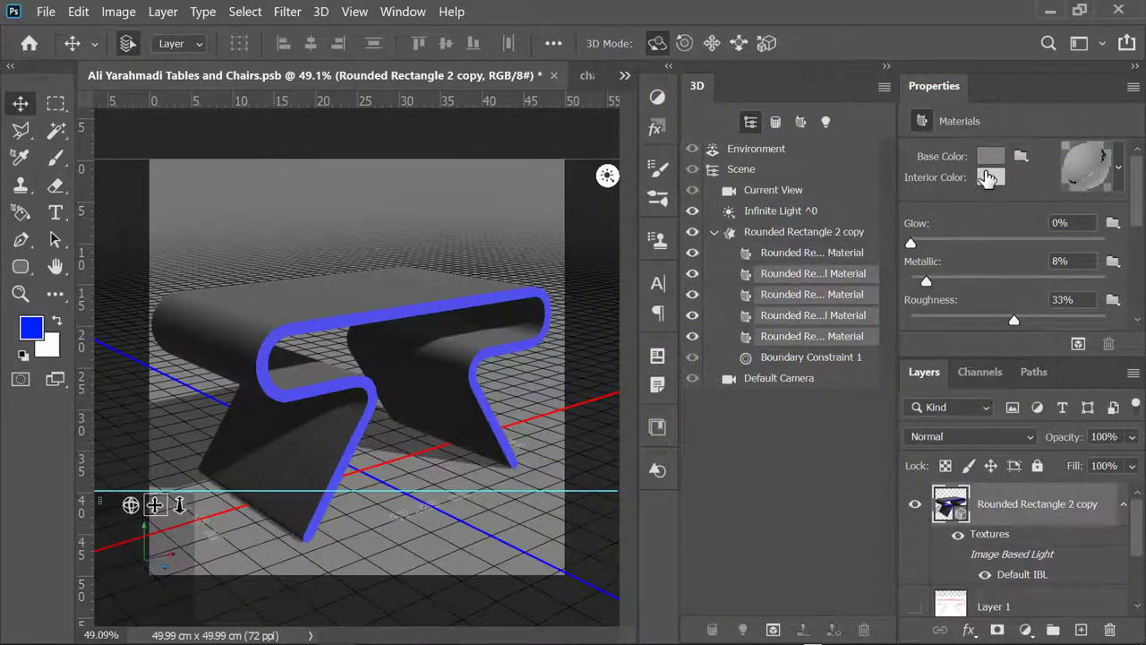
pyautogui.click(990, 157)
pyautogui.moveTo(658, 407); pyautogui.dragTo(461, 248)
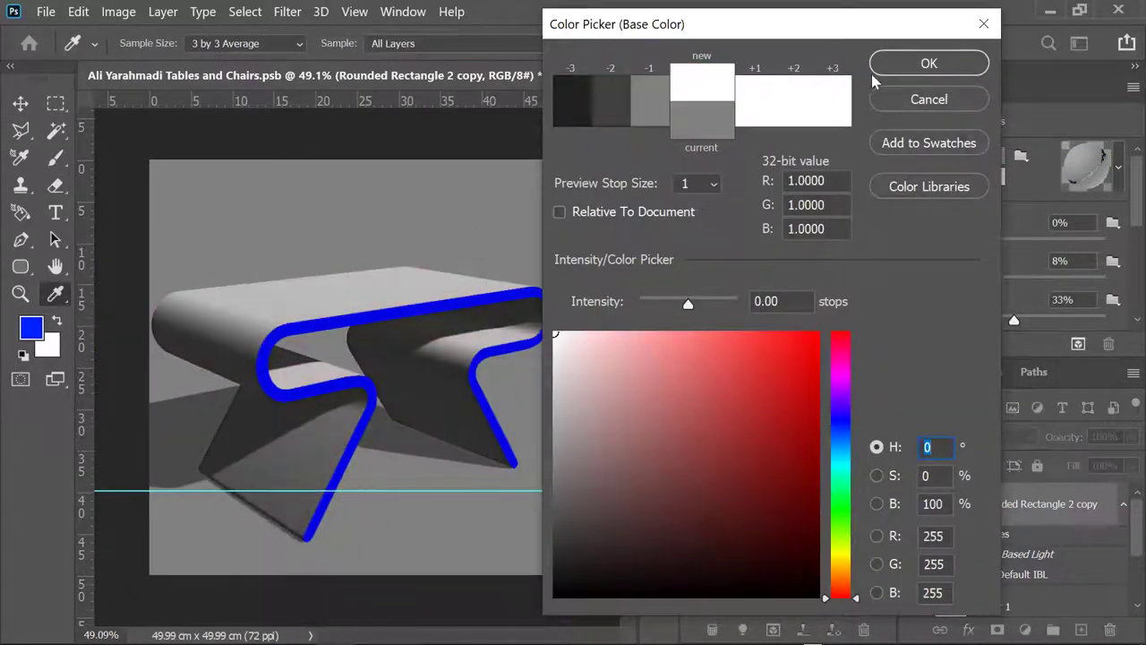
pyautogui.click(907, 64)
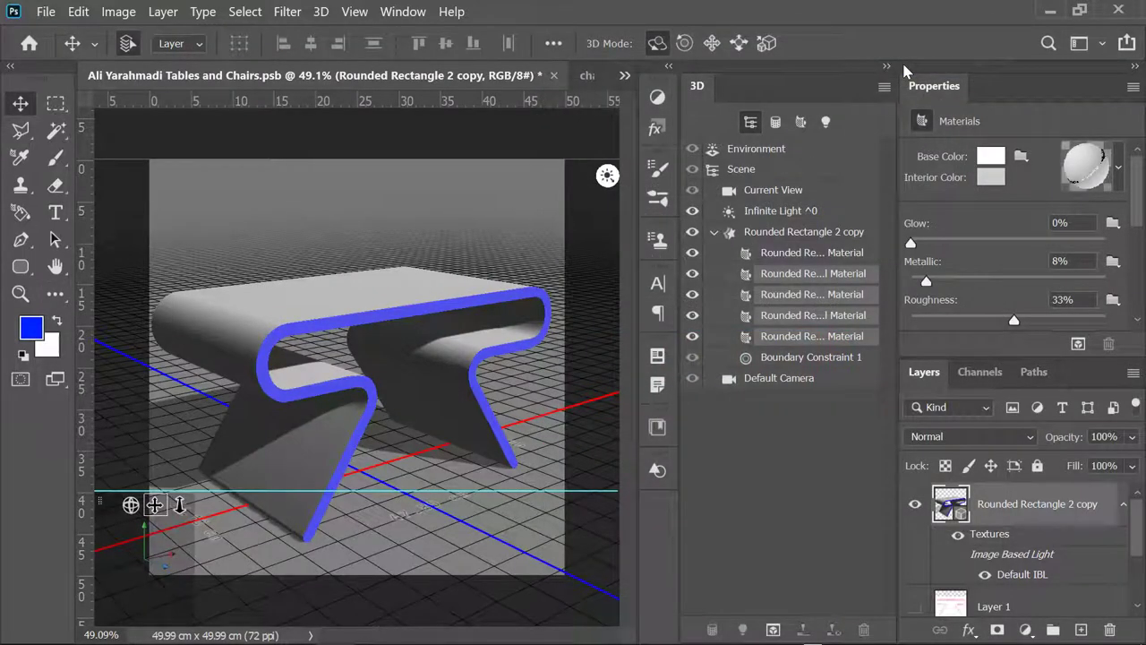
pyautogui.click(833, 295)
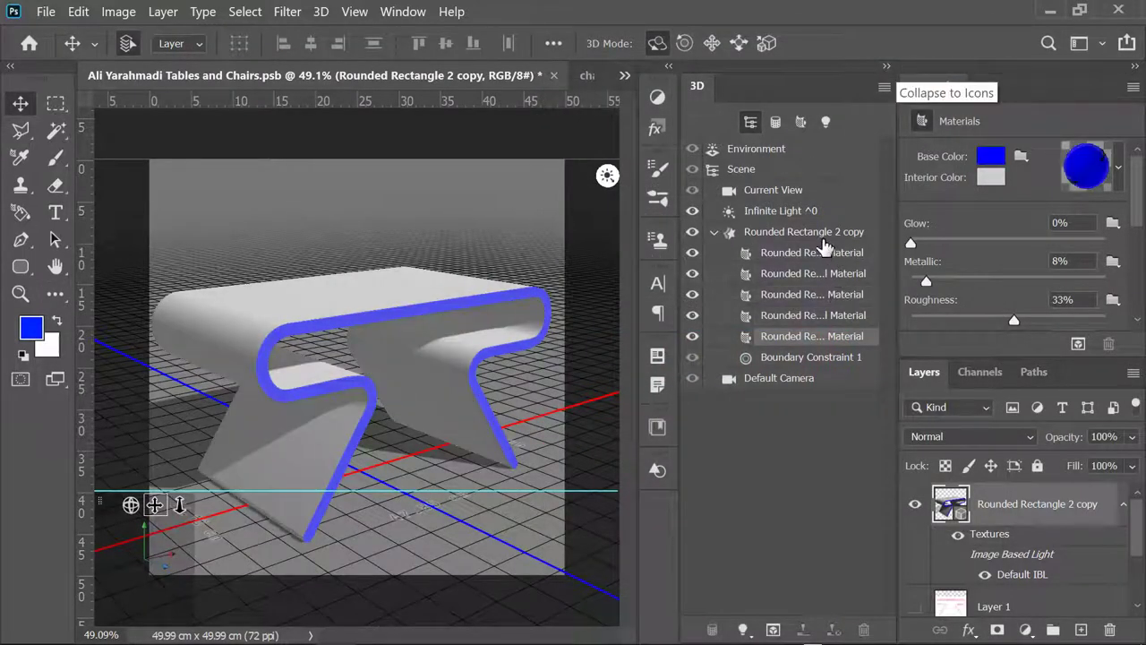
pyautogui.click(823, 233)
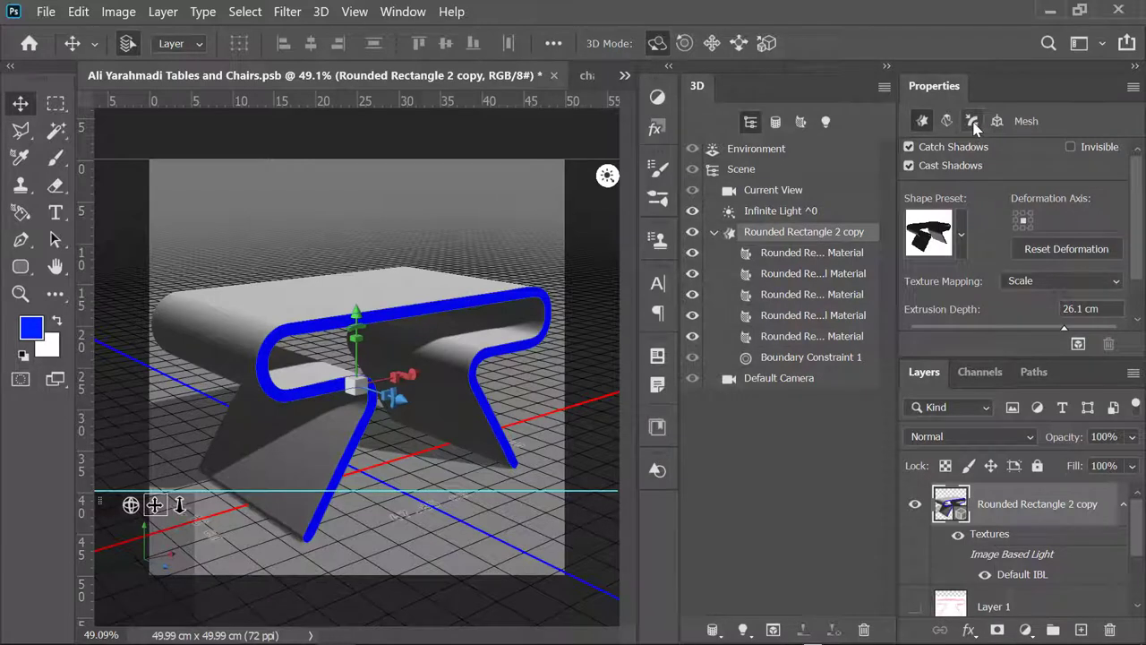
# - Bevel the chair's front cap at 40% width and 1° angle, then dolly the camera back
pyautogui.click(973, 121)
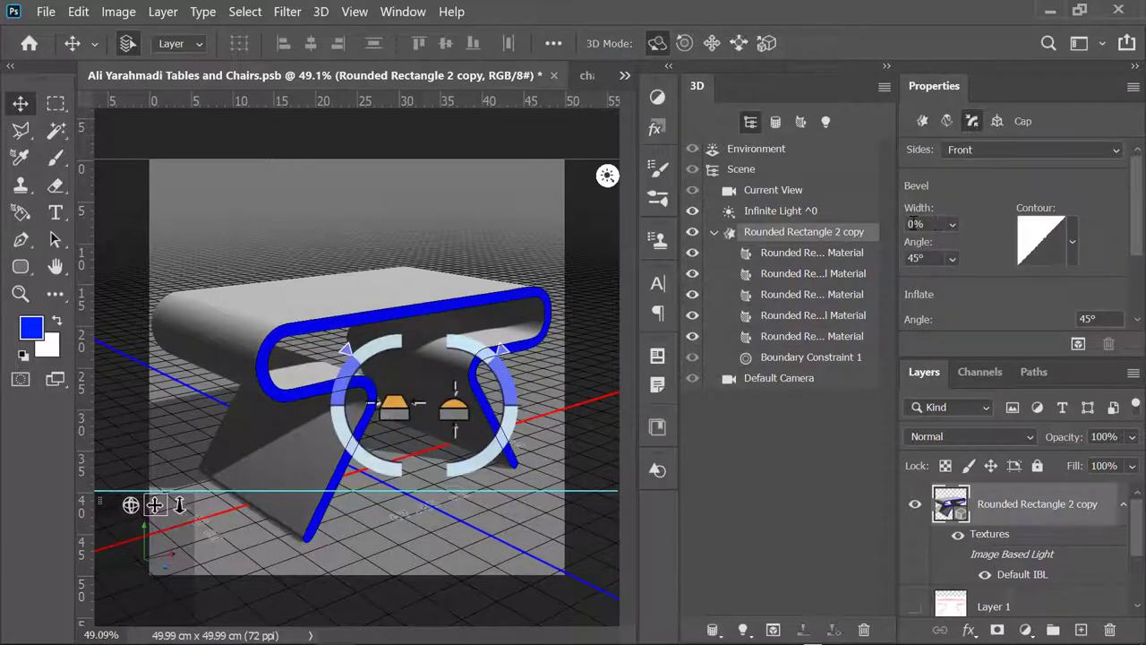
pyautogui.write('40')
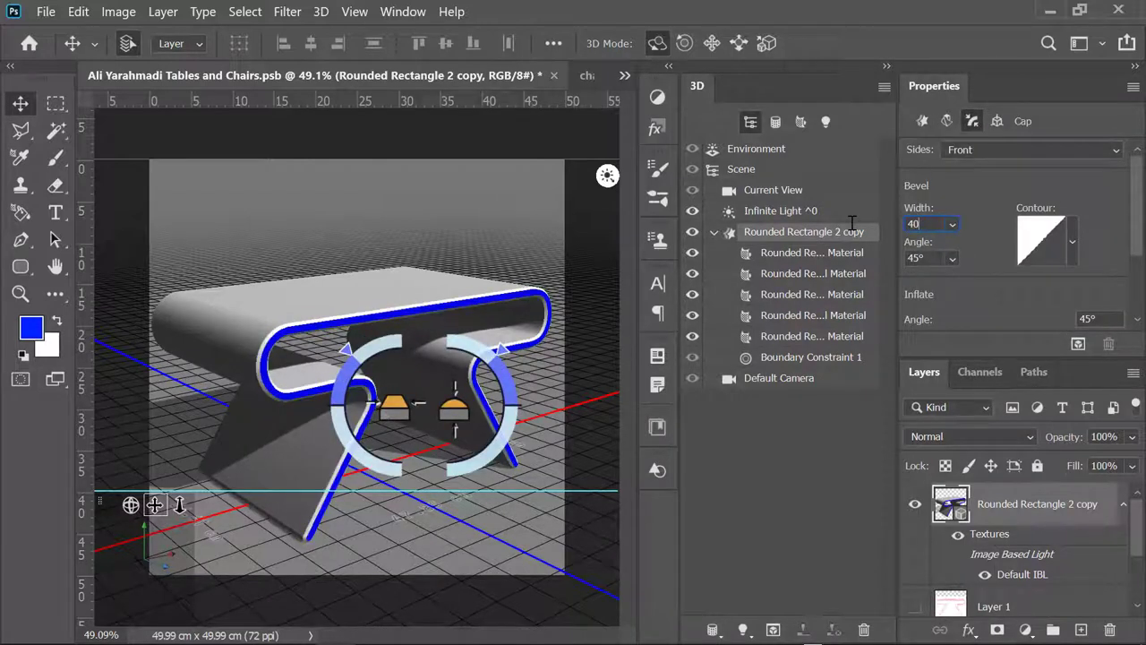
pyautogui.press('Tab')
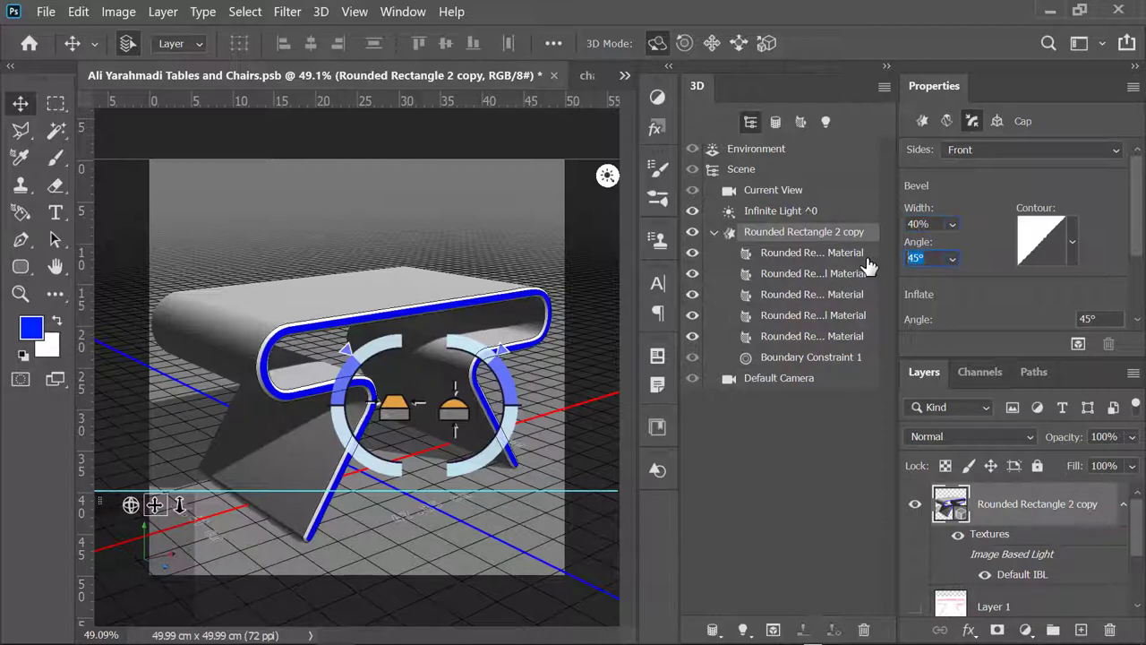
pyautogui.write('1')
pyautogui.press('Return')
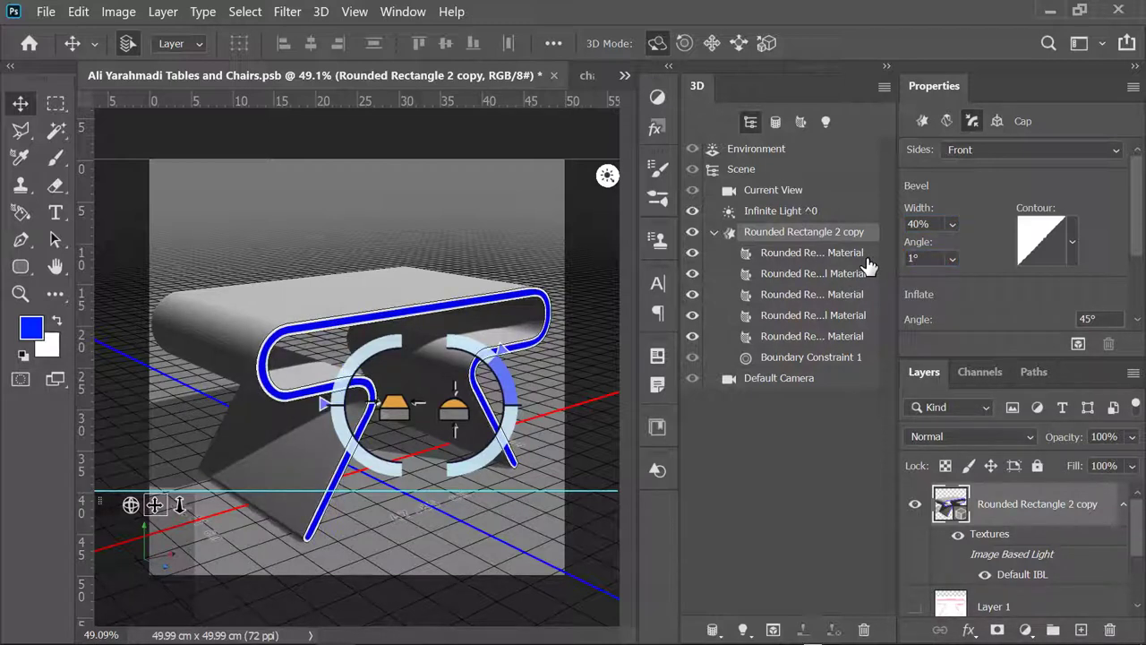
pyautogui.click(783, 234)
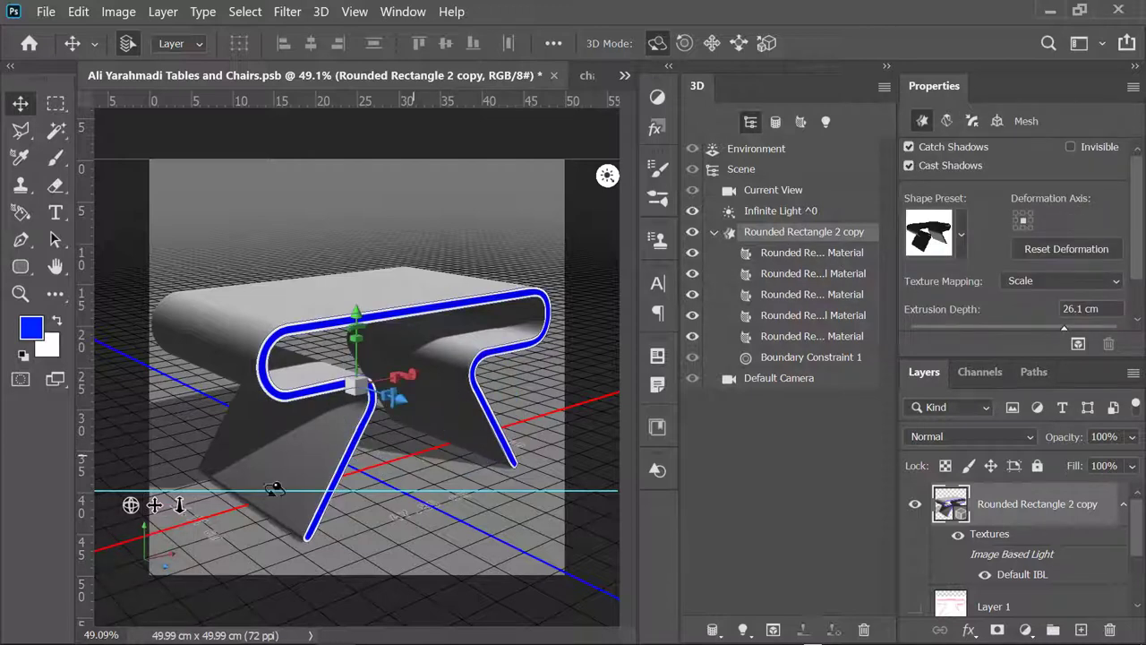
pyautogui.moveTo(179, 503); pyautogui.dragTo(169, 454)
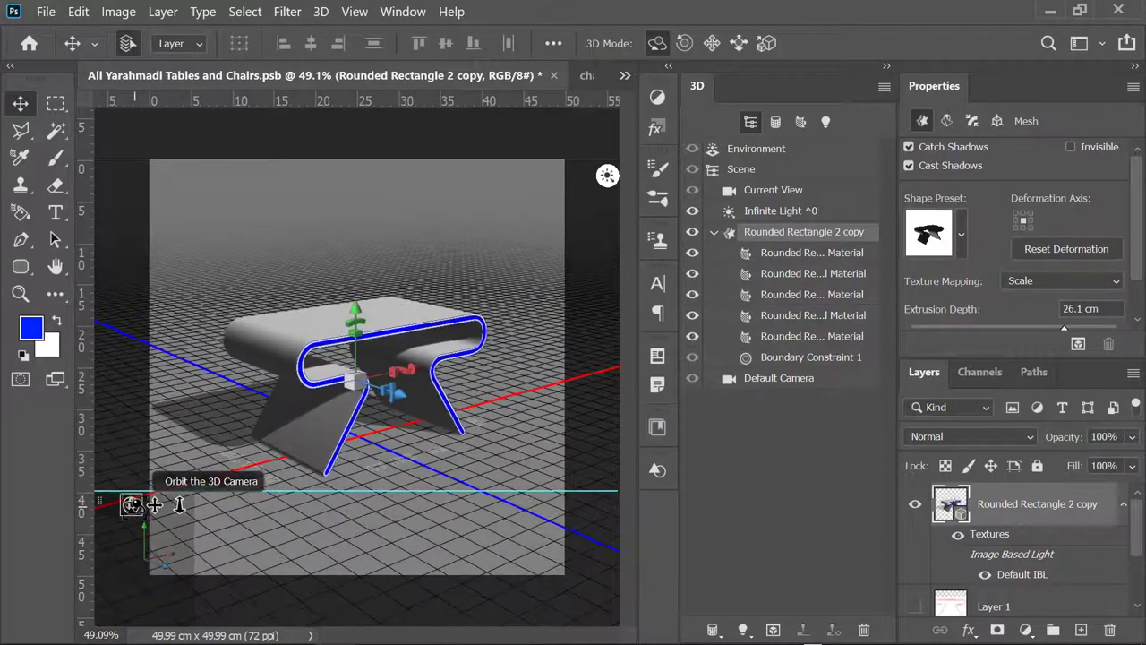
# - Reset to the front camera, hide the 3D chair layer, and show and select Layer 1 copy
pyautogui.click(767, 379)
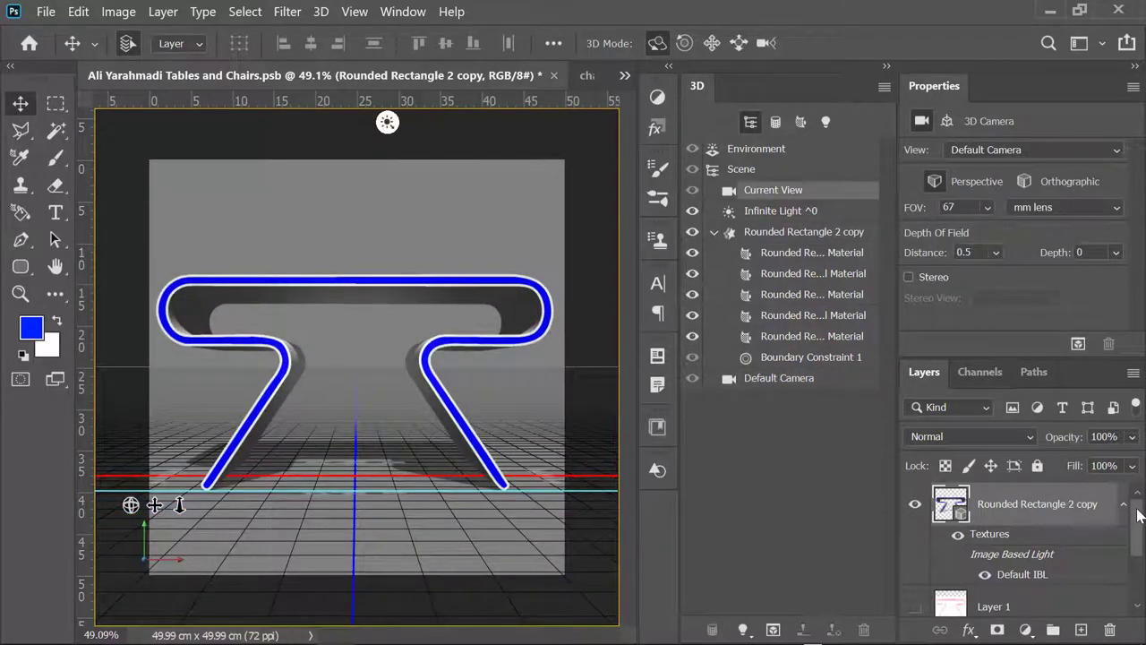
pyautogui.click(915, 504)
pyautogui.scroll(-3, 1139, 541)
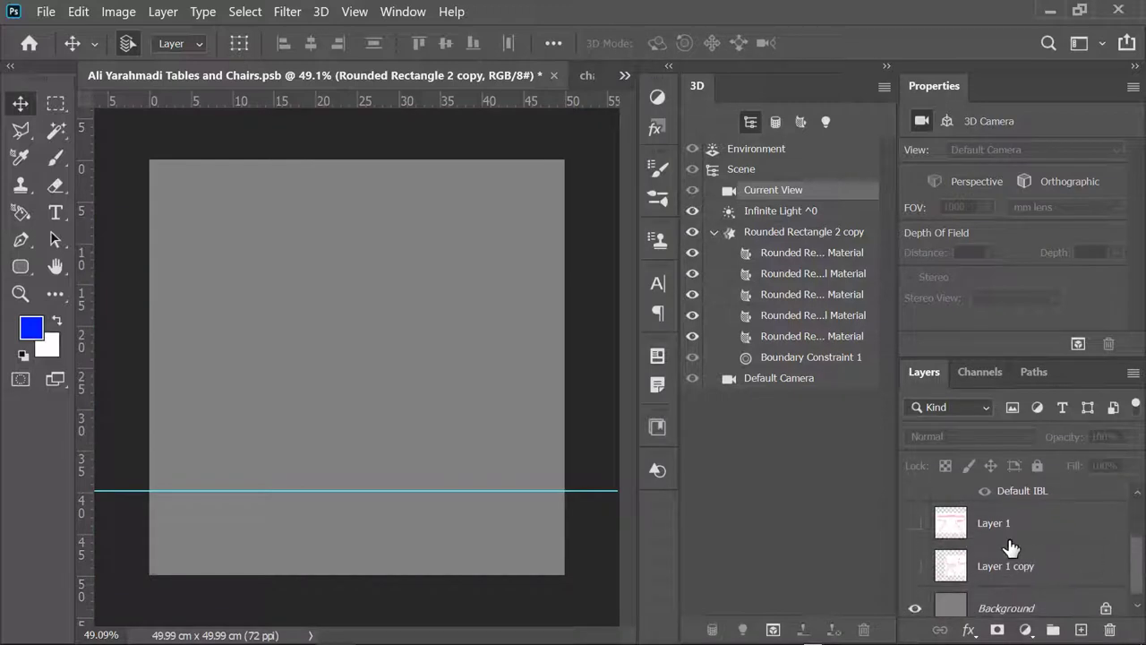
pyautogui.click(915, 566)
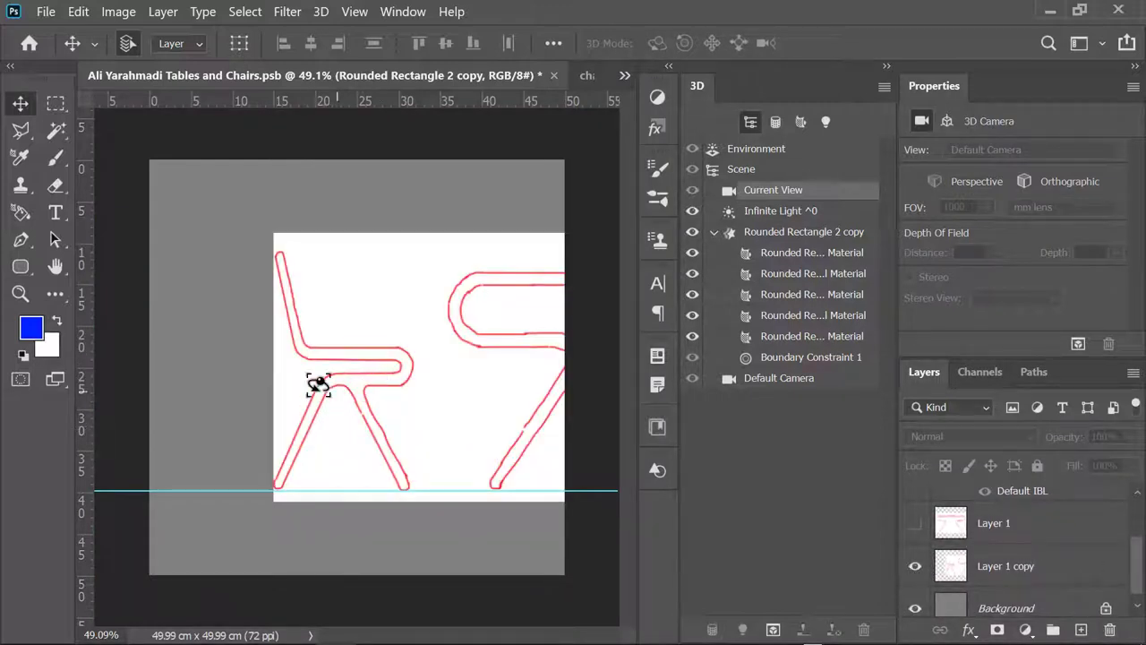
pyautogui.click(1024, 573)
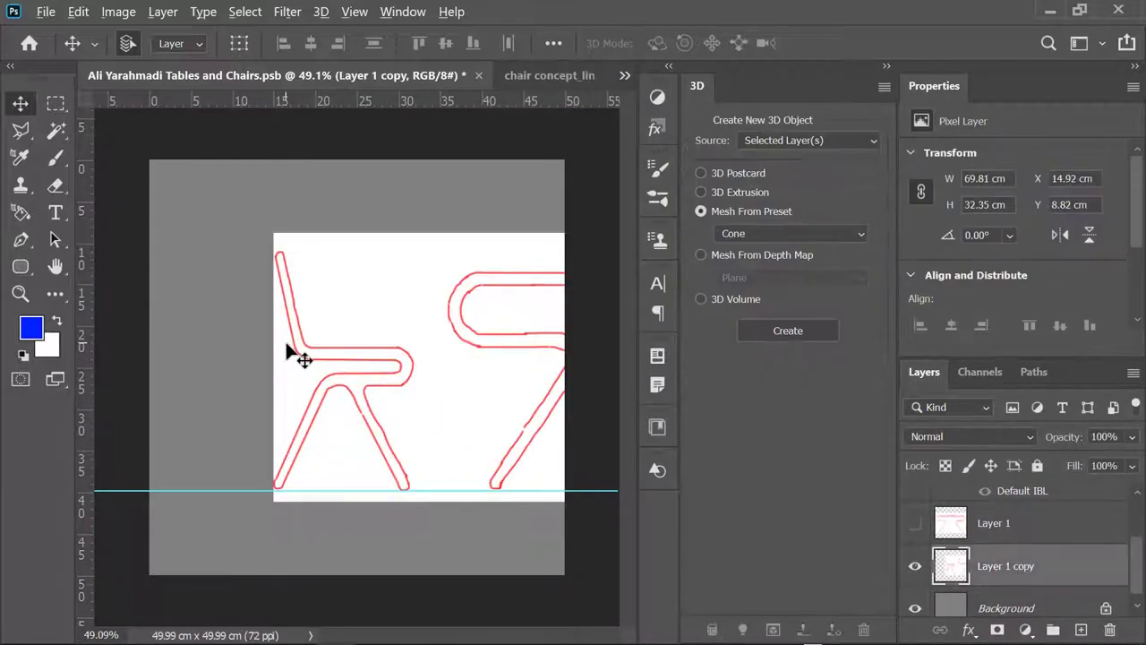
pyautogui.scroll(2, 302, 355)
# - Draw a fully rounded rectangle over the chair seat at 64% opacity and fit it to the seat
pyautogui.press('u')
pyautogui.moveTo(178, 318); pyautogui.dragTo(417, 378)
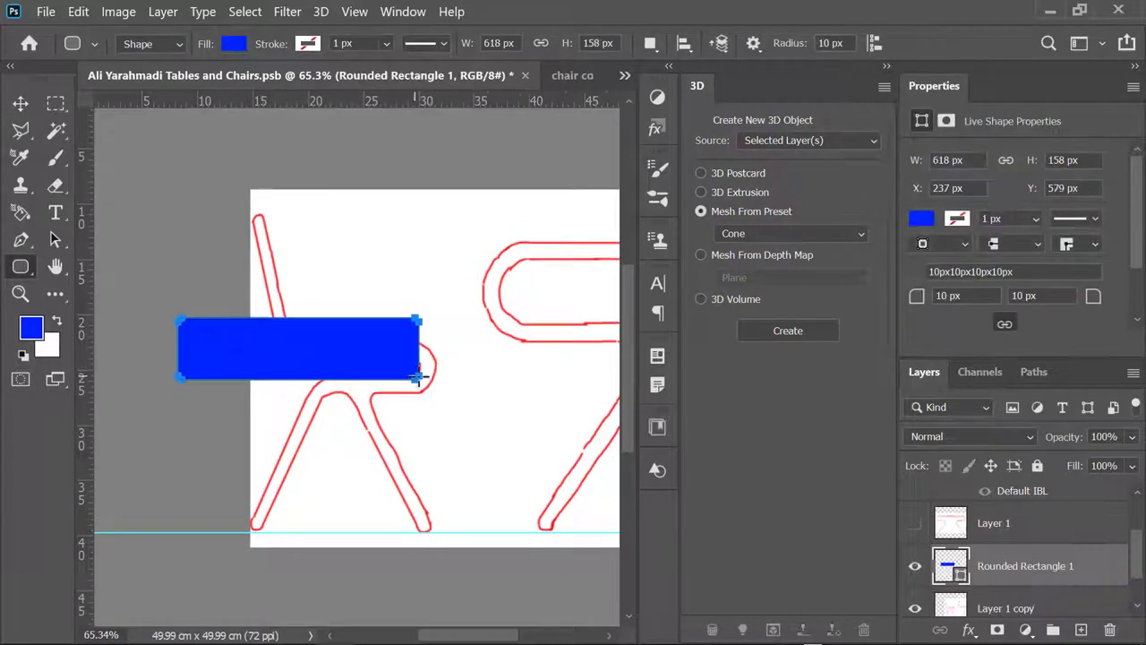
pyautogui.moveTo(1129, 457); pyautogui.dragTo(1097, 462)
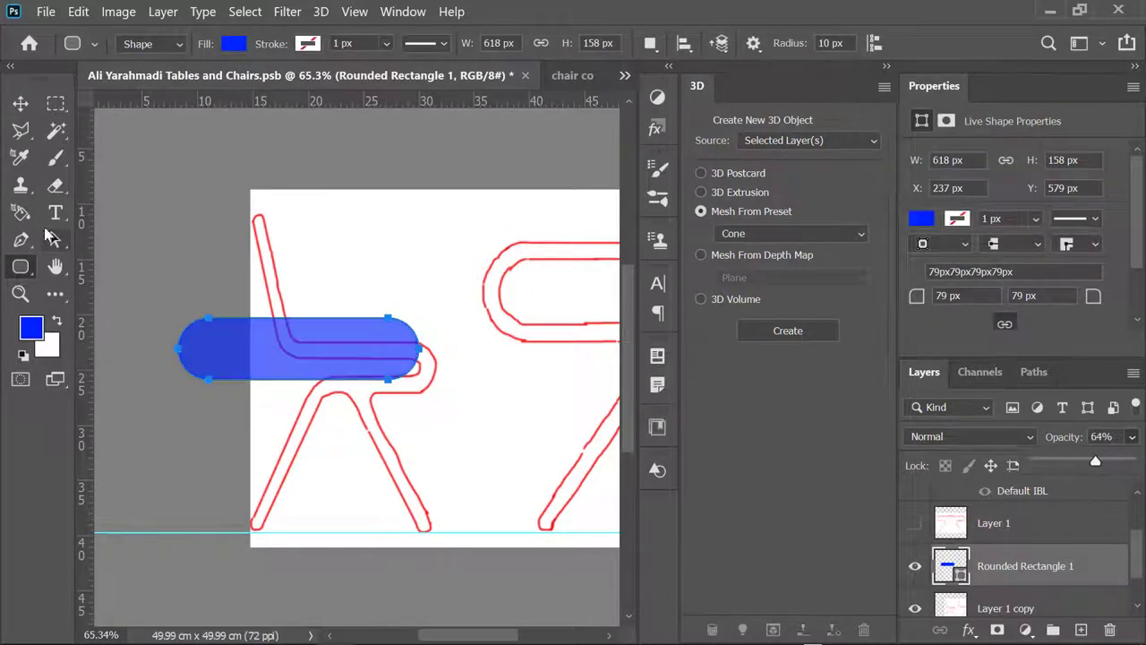
pyautogui.press('v')
pyautogui.moveTo(355, 332); pyautogui.dragTo(379, 359)
pyautogui.scroll(3, 358, 341)
pyautogui.moveTo(1035, 179); pyautogui.dragTo(1003, 178)
pyautogui.scroll(3, 473, 404)
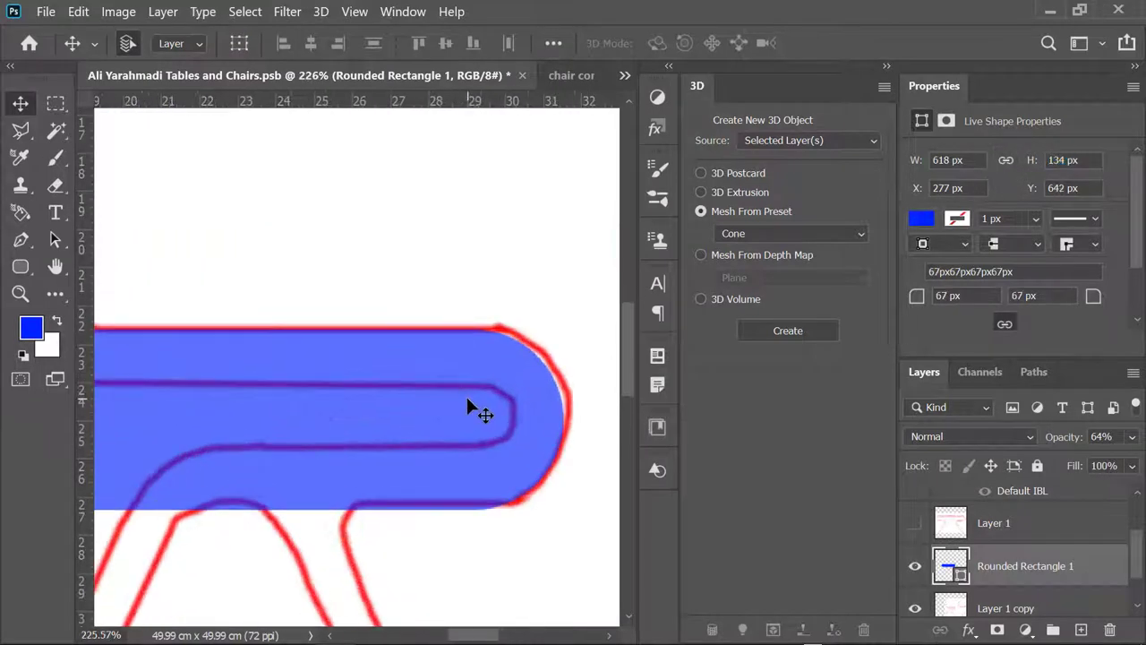
pyautogui.press('Right')
pyautogui.press('Right')
pyautogui.press('Right')
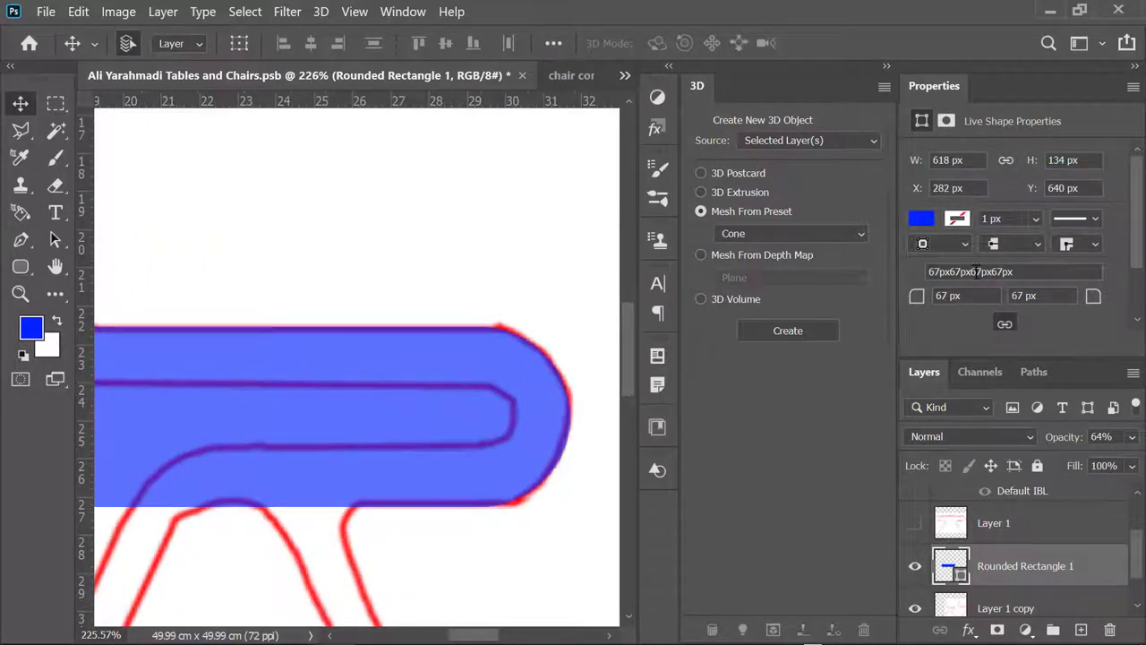
# - Remove the rectangle's fill and give it a green 40 px stroke
pyautogui.click(922, 218)
pyautogui.click(867, 257)
pyautogui.click(957, 218)
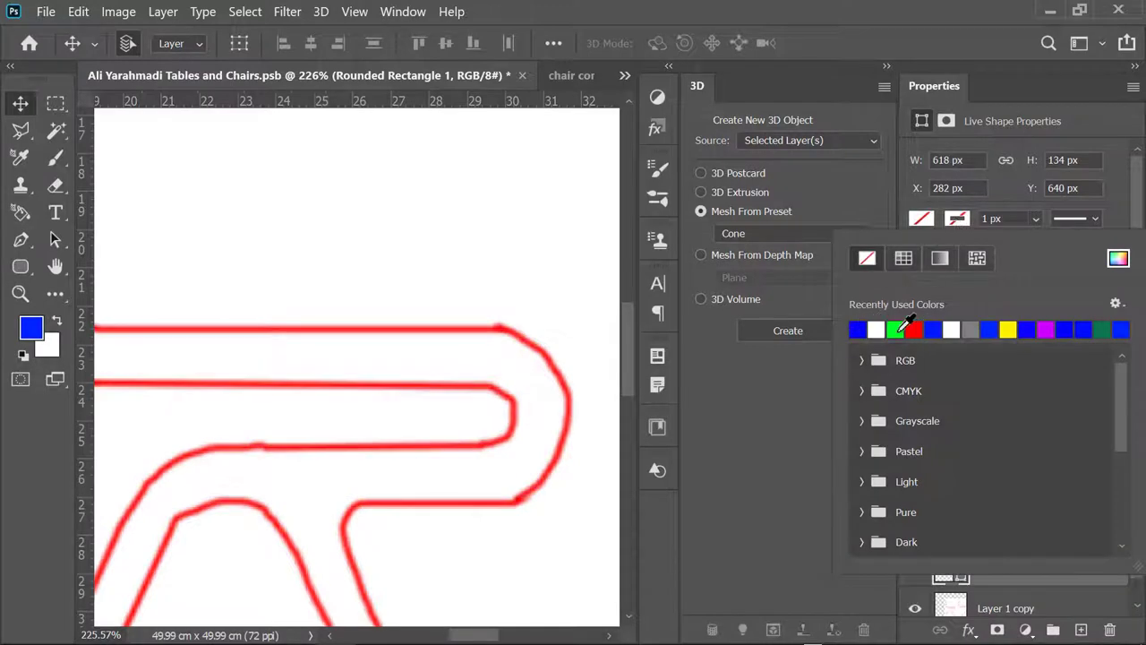
pyautogui.click(994, 218)
pyautogui.write('40')
pyautogui.press('Return')
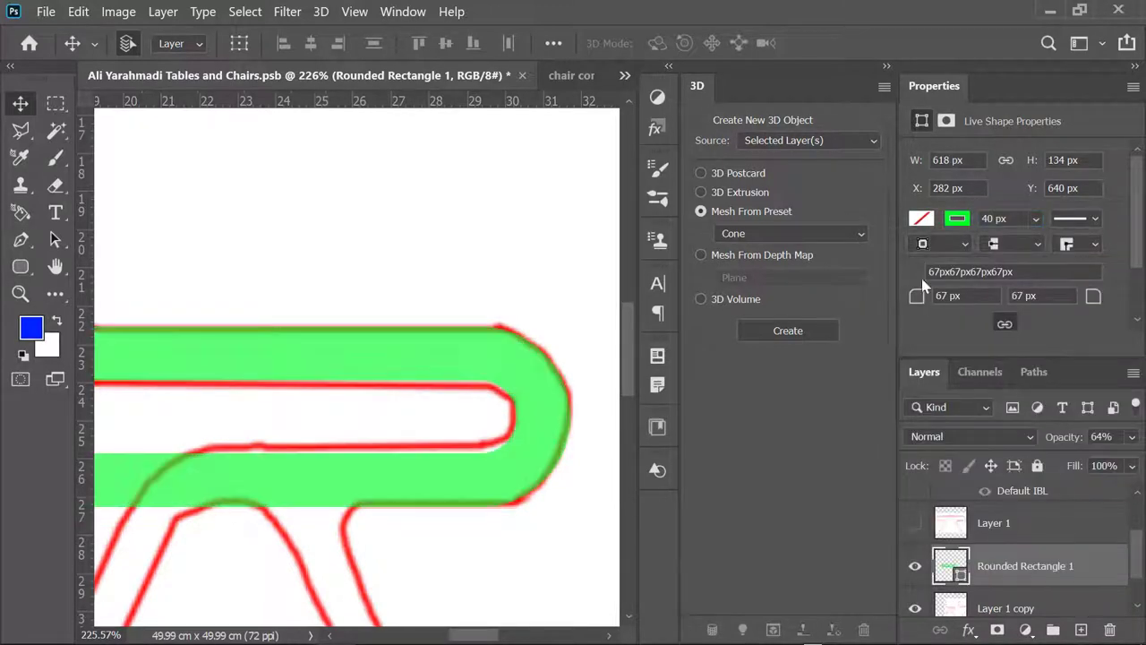
pyautogui.scroll(-5, 439, 414)
pyautogui.scroll(2, 430, 475)
pyautogui.scroll(3, 384, 415)
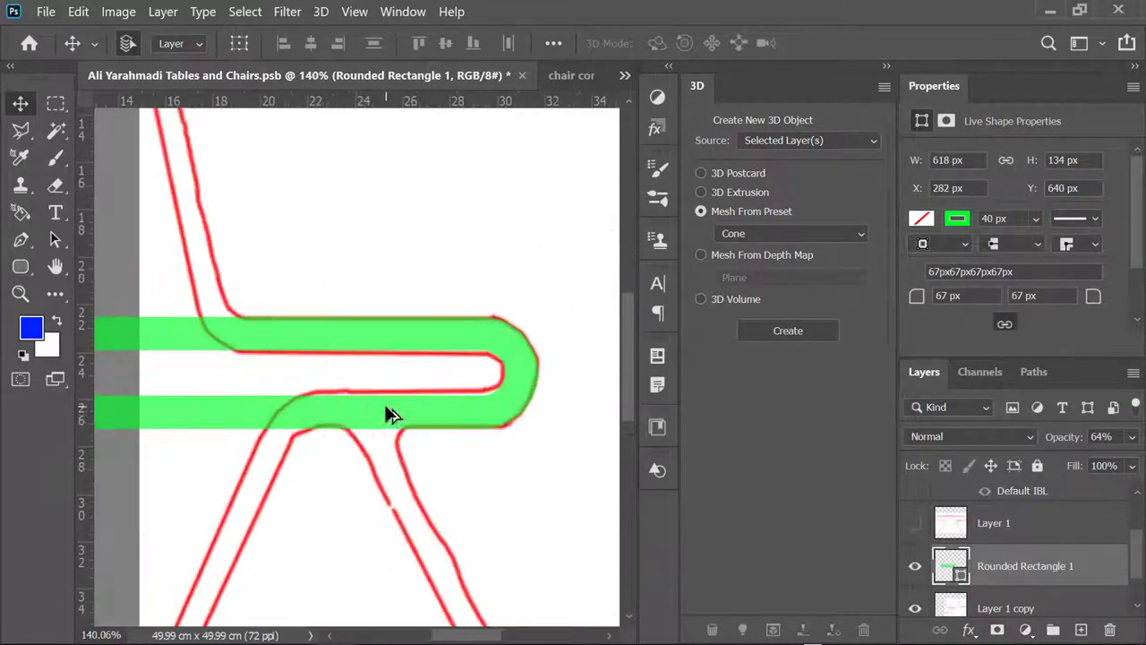
pyautogui.scroll(-2, 392, 427)
# - Add a new empty layer, Layer 2
pyautogui.click(1082, 631)
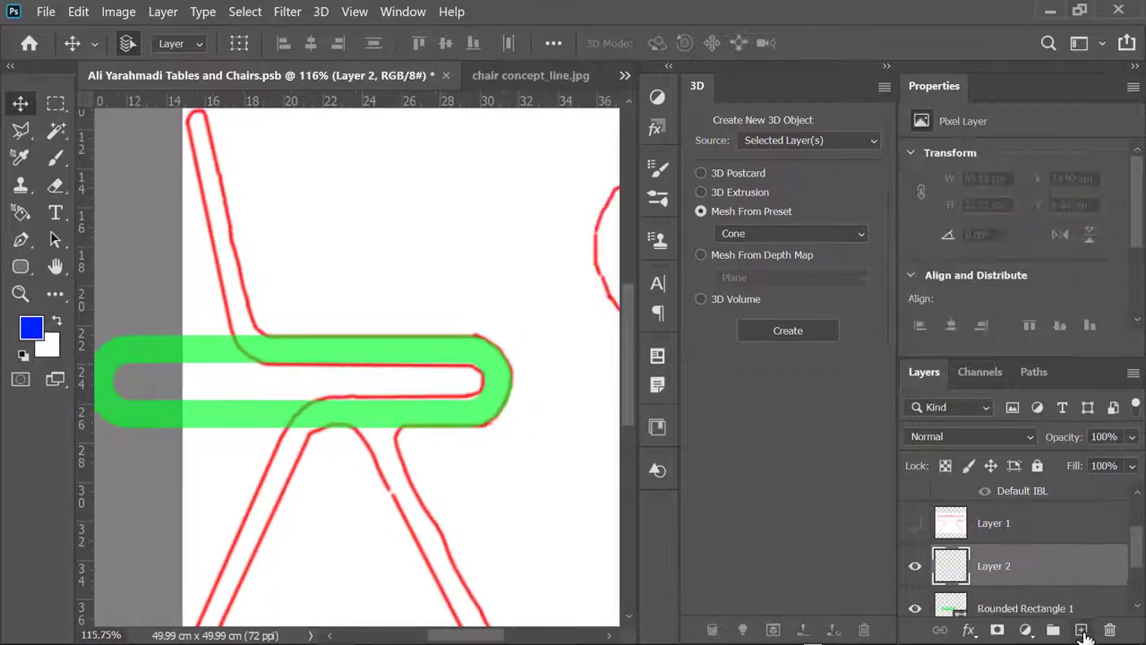
pyautogui.rightClick(20, 271)
pyautogui.click(98, 285)
pyautogui.scroll(3, 340, 426)
# - Draw a circle at the seat-leg joint as an unfilled yellow ring with a 40 px stroke
pyautogui.moveTo(338, 449); pyautogui.dragTo(493, 580)
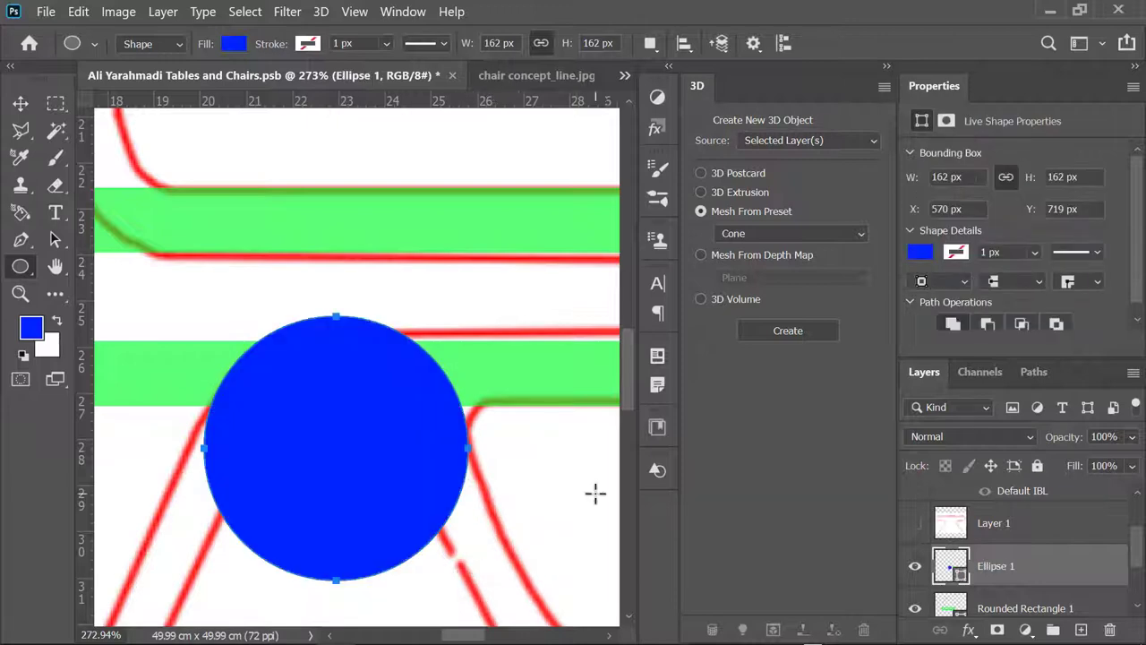
pyautogui.click(920, 252)
pyautogui.click(1007, 363)
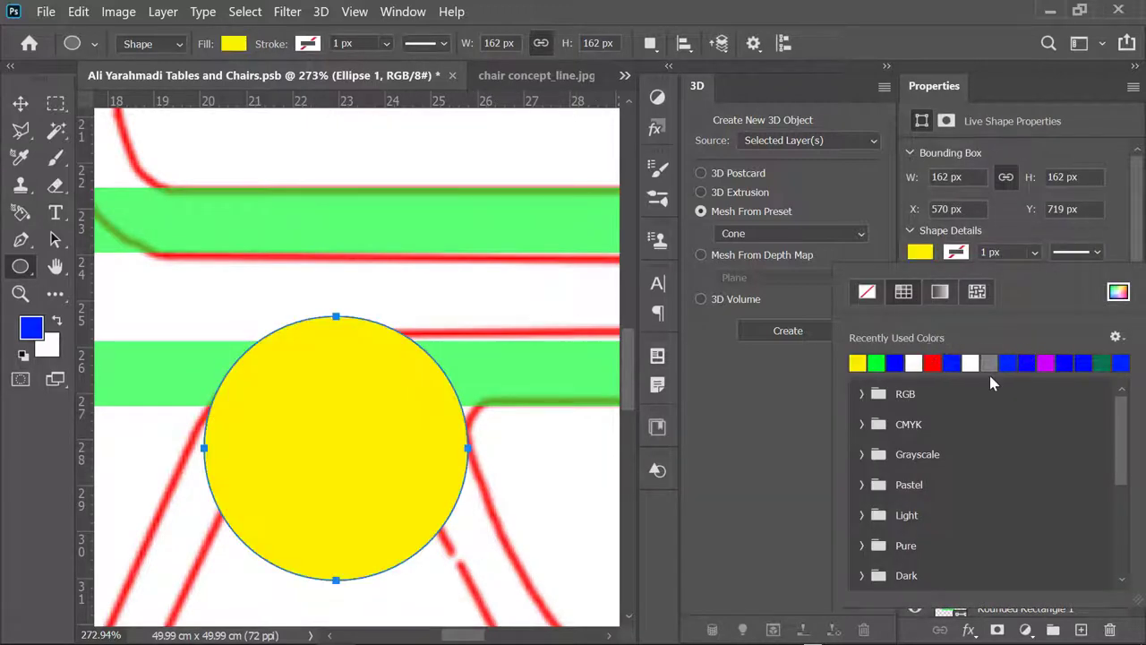
pyautogui.click(920, 252)
pyautogui.click(867, 291)
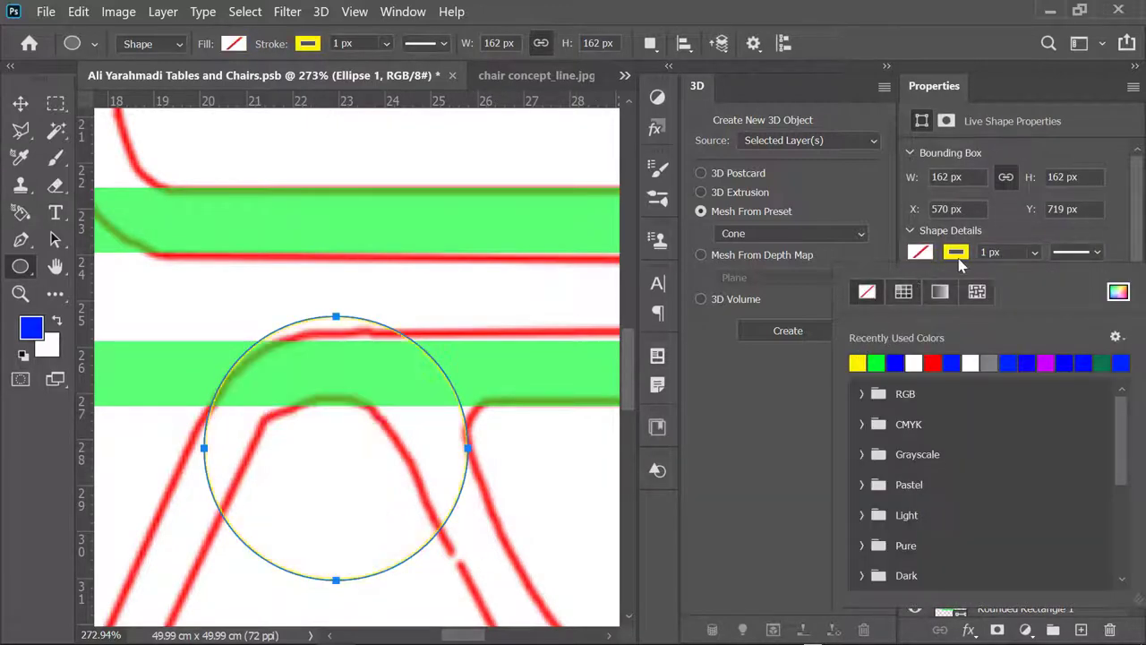
pyautogui.click(989, 252)
pyautogui.write('40')
pyautogui.press('Return')
pyautogui.press('v')
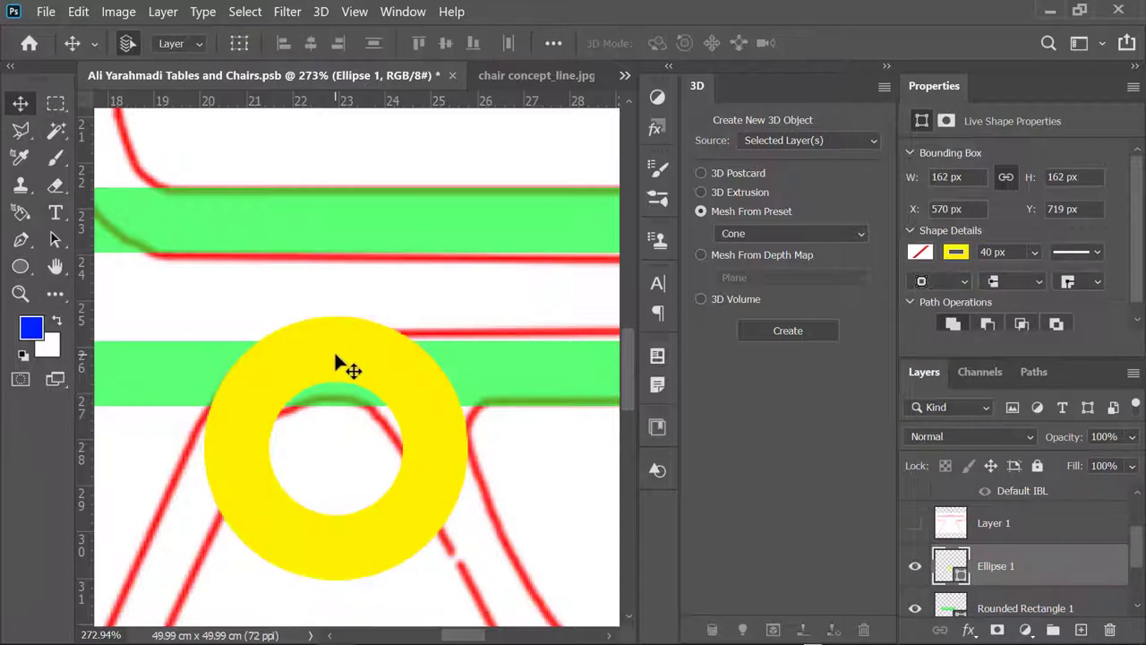
# - Resize the yellow ring to 176 px and nudge it into place at the joint
pyautogui.press('Down')
pyautogui.press('Down')
pyautogui.press('Down')
pyautogui.press('Down')
pyautogui.press('Down')
pyautogui.press('Down')
pyautogui.press('Down')
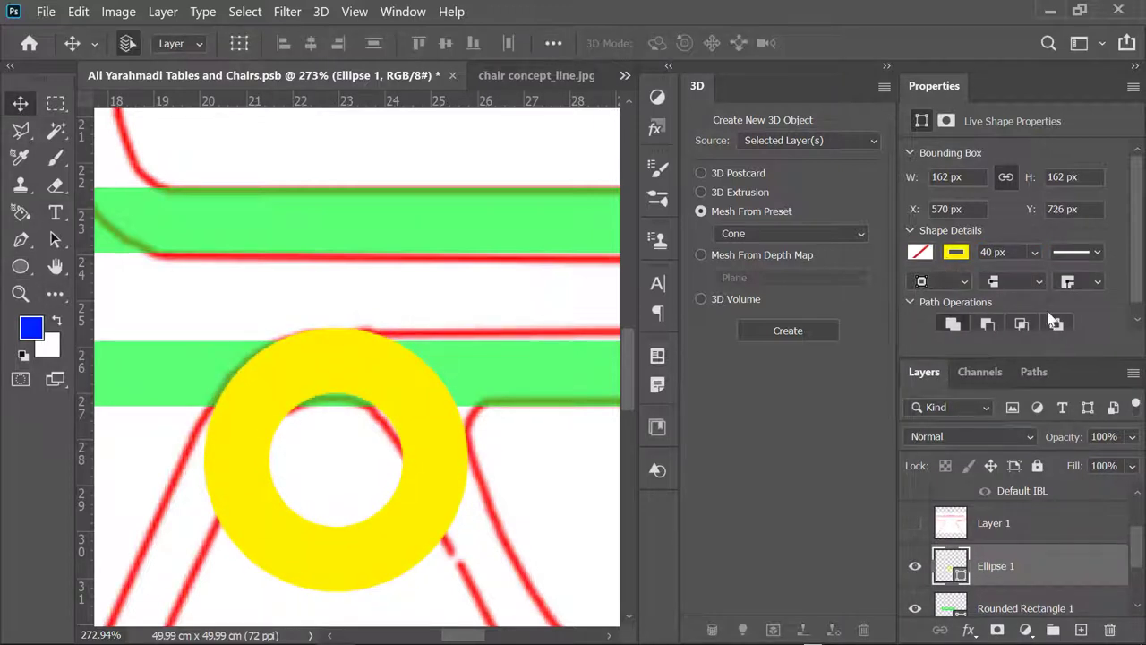
pyautogui.moveTo(913, 186); pyautogui.dragTo(920, 185)
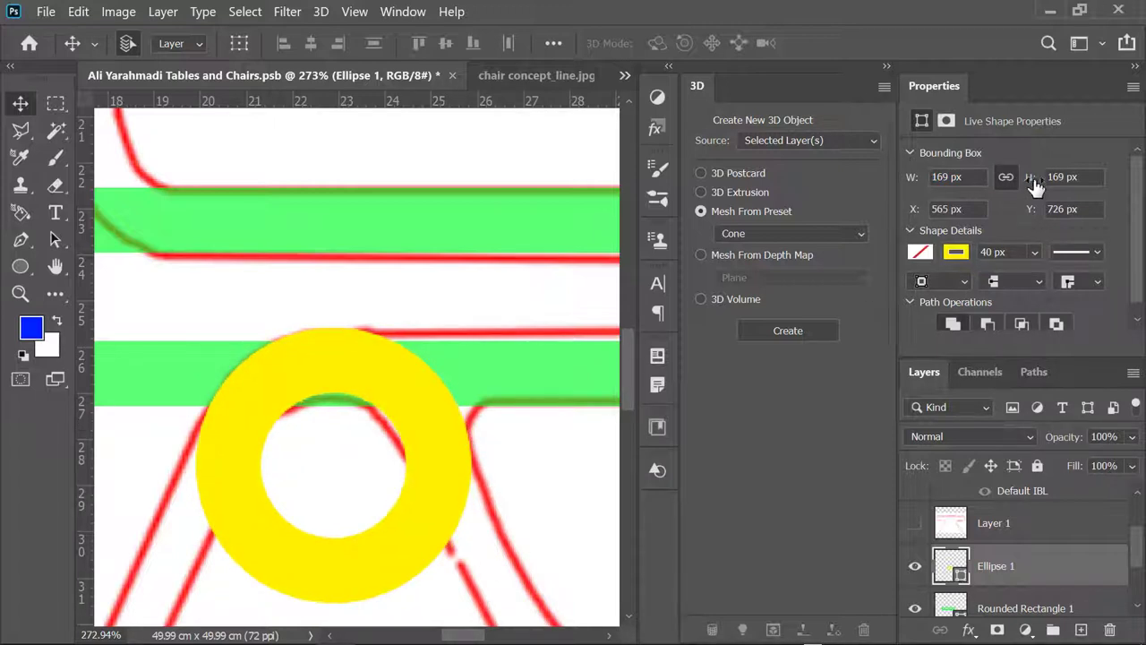
pyautogui.moveTo(1030, 177); pyautogui.dragTo(1034, 177)
pyautogui.write('170')
pyautogui.press('Return')
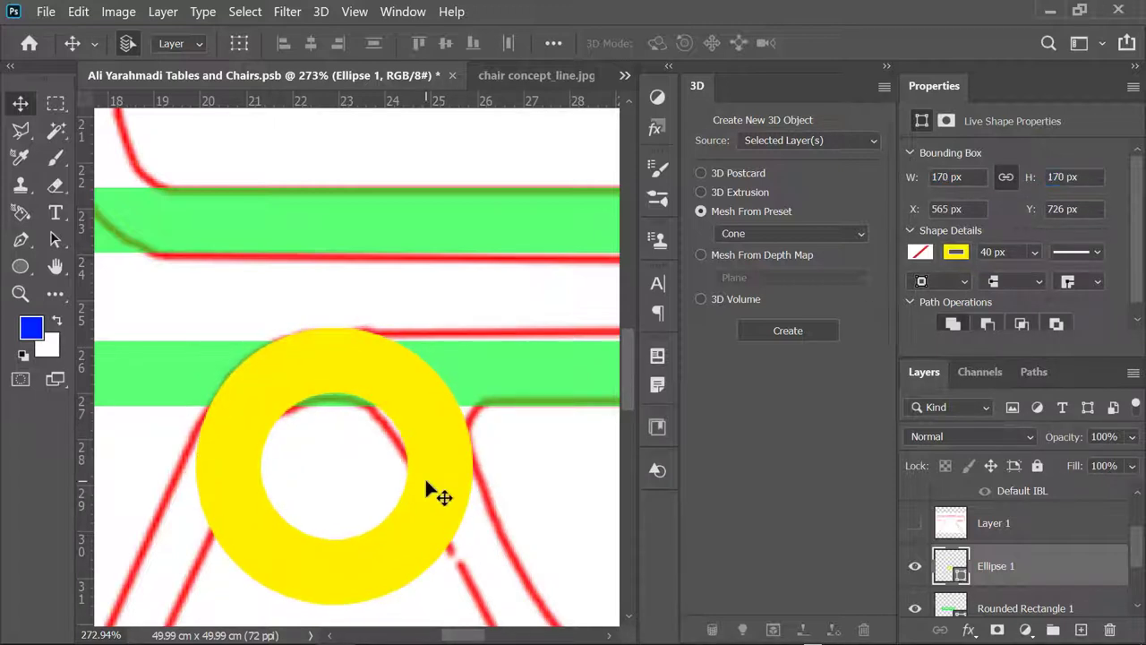
pyautogui.press('Up')
pyautogui.press('Up')
pyautogui.press('Up')
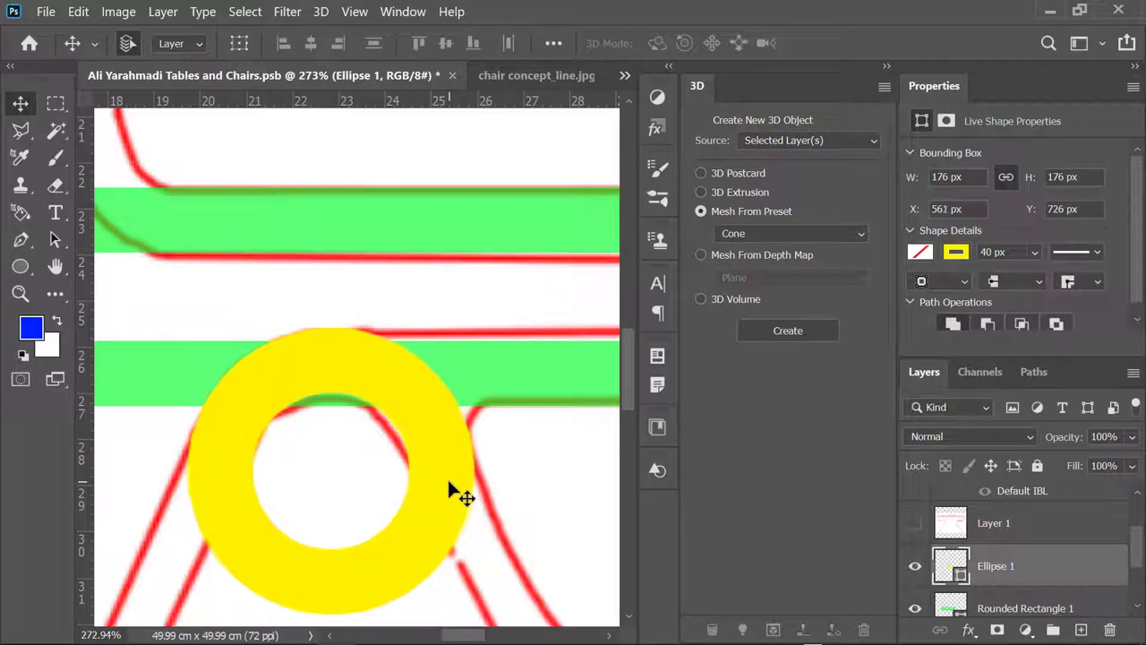
pyautogui.press('Left')
pyautogui.press('Left')
pyautogui.press('Down')
pyautogui.press('Down')
pyautogui.press('Down')
pyautogui.press('Down')
pyautogui.press('Down')
pyautogui.press('Down')
pyautogui.press('Down')
pyautogui.press('Down')
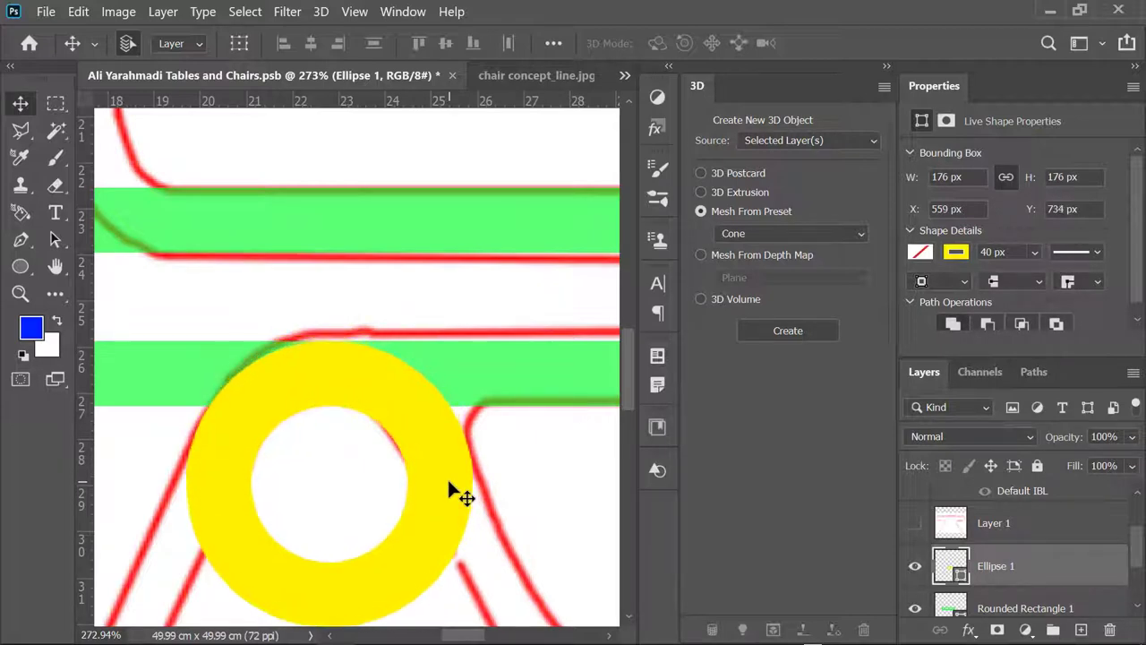
pyautogui.scroll(6, 274, 371)
pyautogui.scroll(-5, 309, 466)
pyautogui.scroll(-8, 333, 504)
pyautogui.scroll(2, 358, 445)
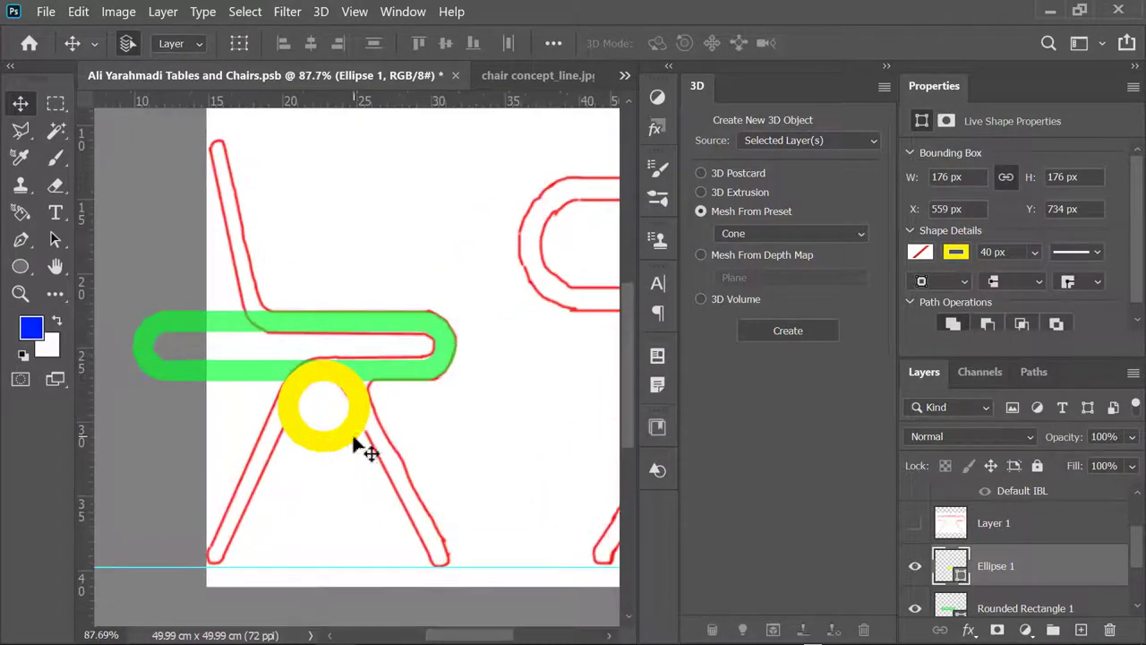
# - Draw a 40 px wide blue rounded-rectangle bar with 20 px corners below the seat
pyautogui.rightClick(20, 266)
pyautogui.click(117, 281)
pyautogui.click(1081, 630)
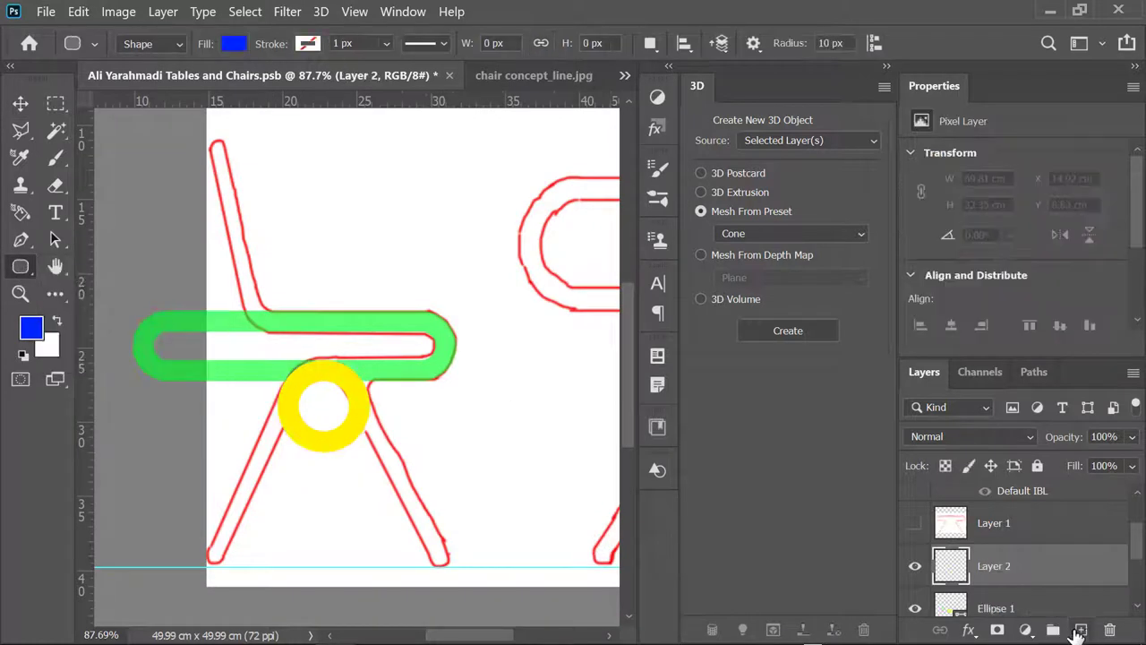
pyautogui.moveTo(426, 326)
pyautogui.mouseDown()
pyautogui.moveTo(428, 482)
pyautogui.moveTo(453, 511)
pyautogui.mouseUp()
pyautogui.write('40')
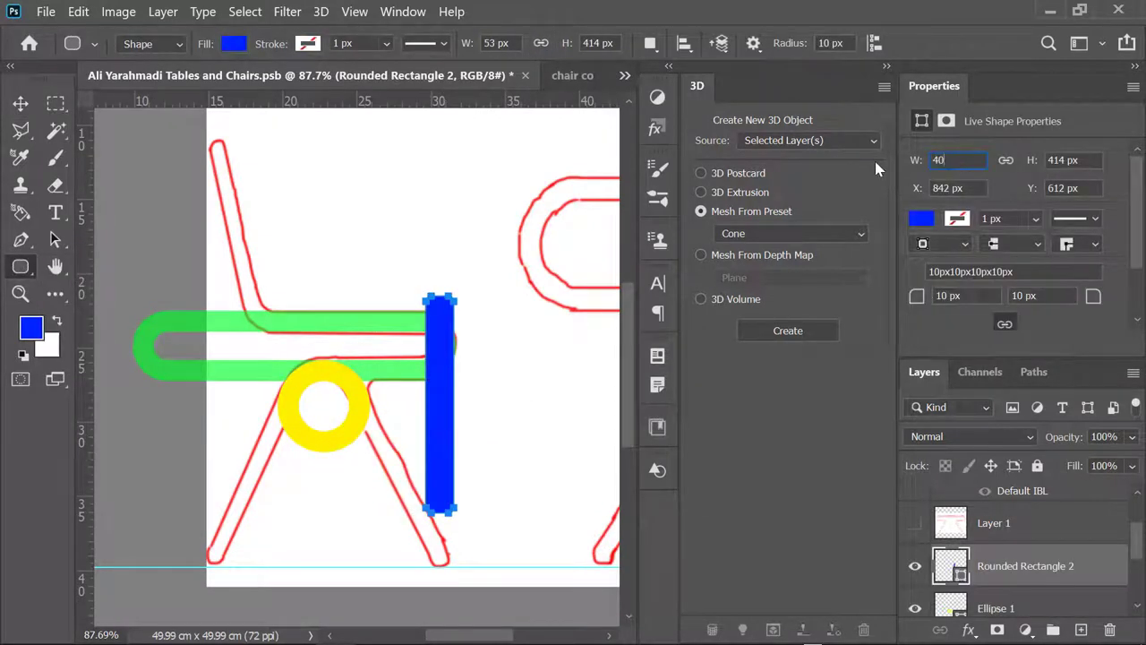
pyautogui.press('Return')
pyautogui.moveTo(917, 296); pyautogui.dragTo(936, 295)
pyautogui.press('v')
pyautogui.moveTo(437, 407); pyautogui.dragTo(364, 472)
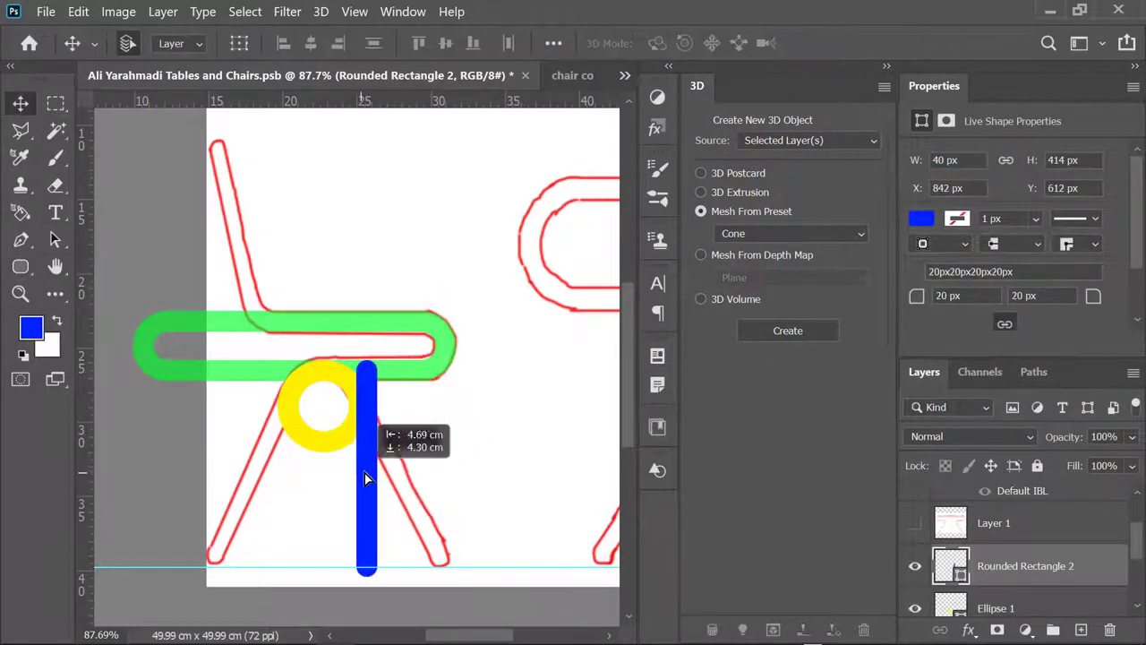
# - Tilt the blue bar to follow the front leg sketch and move it into place
pyautogui.hotkey('ctrl', 't')
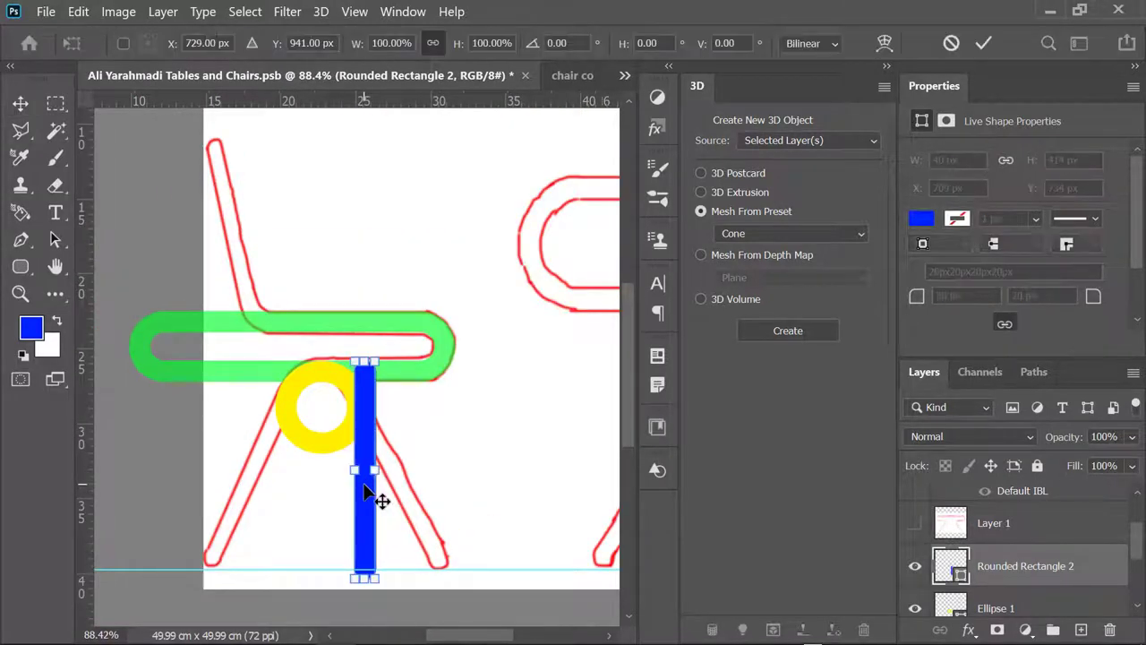
pyautogui.moveTo(411, 453); pyautogui.dragTo(410, 414)
pyautogui.scroll(3, 408, 510)
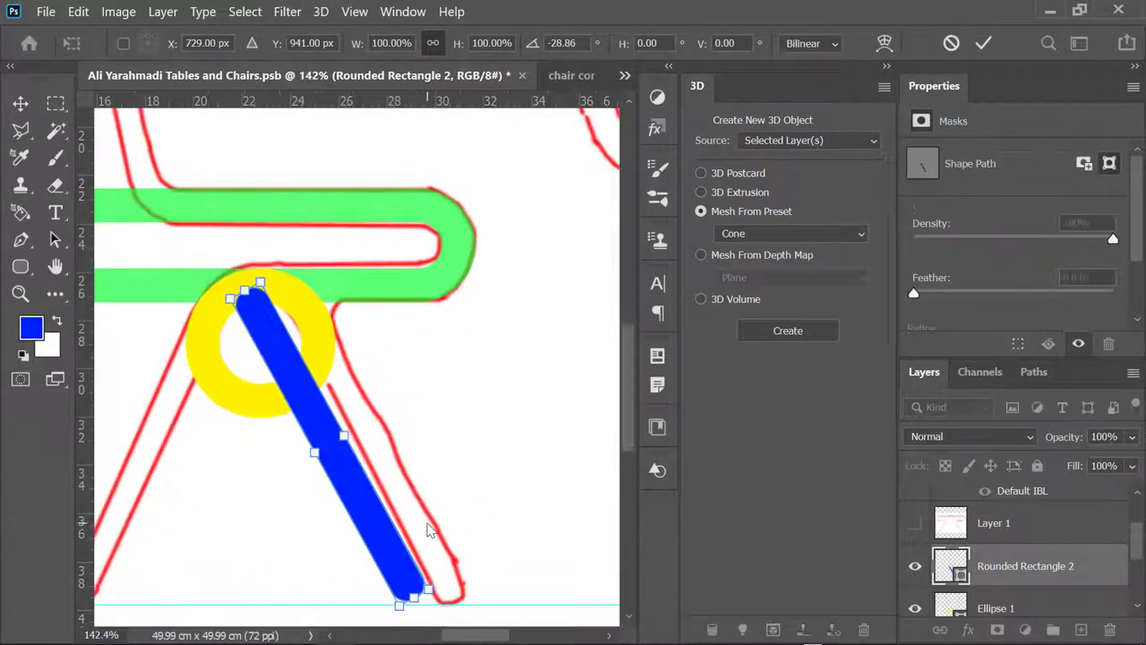
pyautogui.scroll(-2, 408, 582)
pyautogui.scroll(6, 371, 594)
pyautogui.scroll(-6, 376, 538)
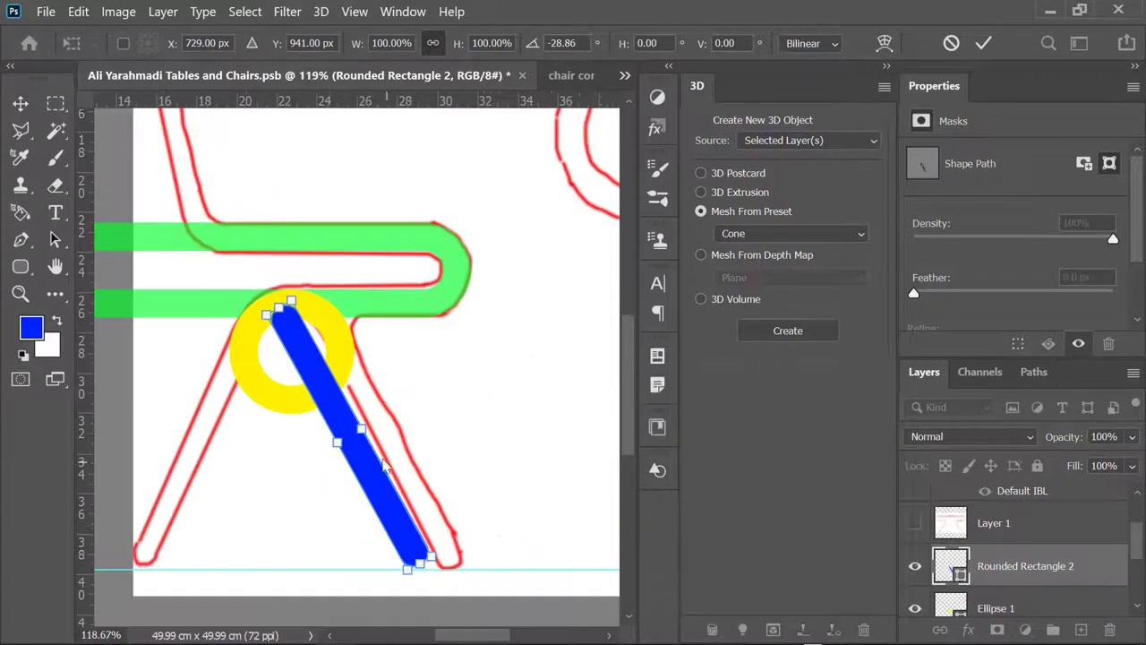
pyautogui.moveTo(434, 460); pyautogui.dragTo(438, 453)
pyautogui.moveTo(341, 479); pyautogui.dragTo(385, 481)
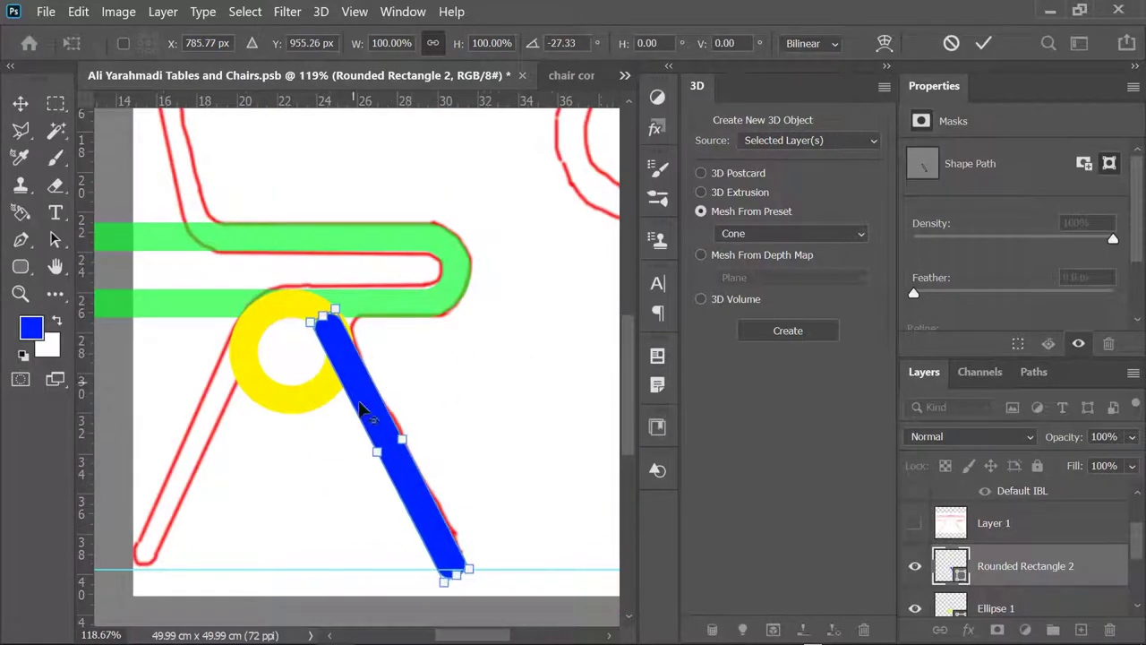
pyautogui.scroll(5, 383, 391)
pyautogui.moveTo(382, 390); pyautogui.dragTo(397, 389)
pyautogui.scroll(-2, 974, 566)
# - Hide the chair sketch layer and fine-tune the leg bar's position
pyautogui.click(915, 552)
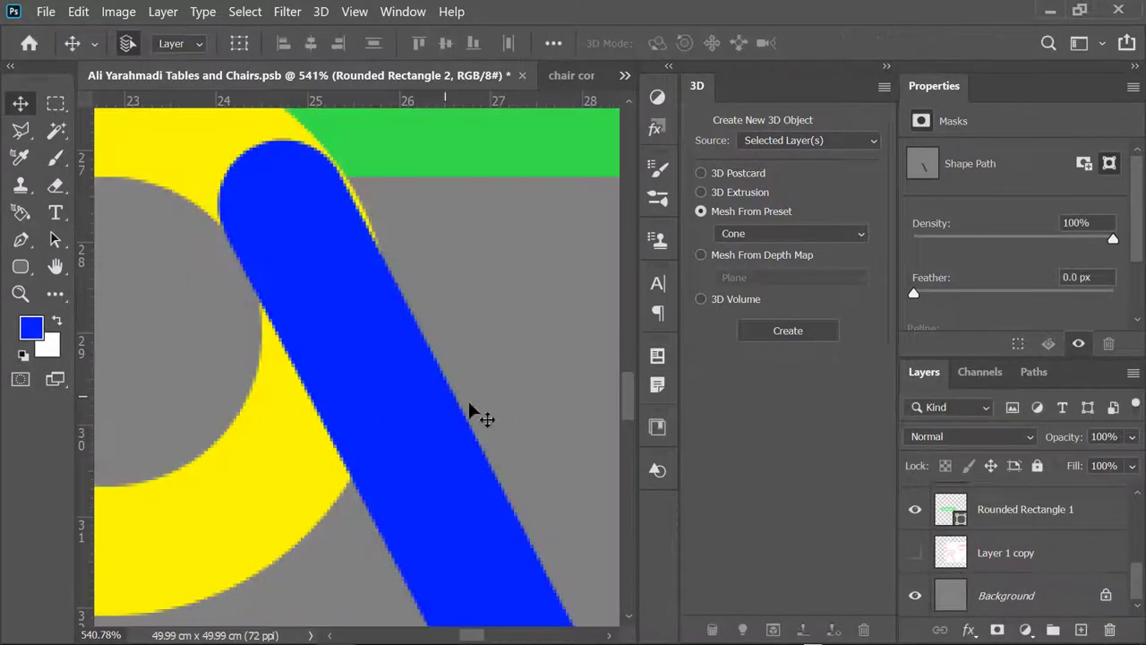
pyautogui.moveTo(468, 398)
pyautogui.mouseDown()
pyautogui.moveTo(430, 409)
pyautogui.moveTo(437, 432)
pyautogui.mouseUp()
pyautogui.scroll(3, 289, 248)
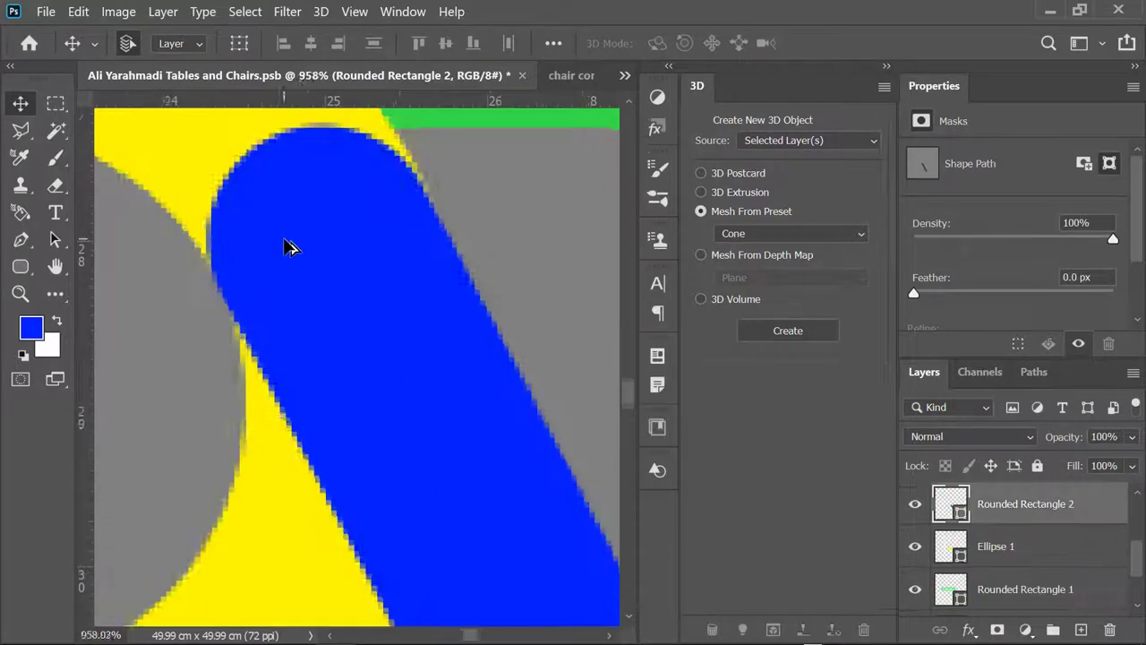
pyautogui.scroll(1, 367, 338)
pyautogui.moveTo(368, 338); pyautogui.dragTo(375, 345)
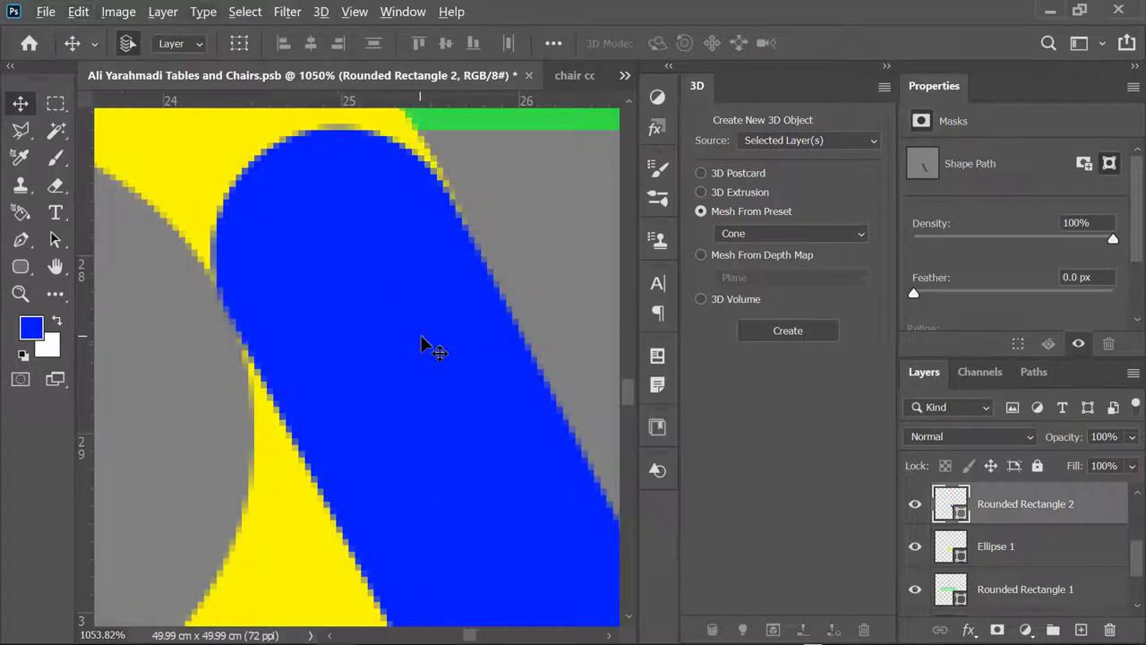
pyautogui.scroll(-7, 430, 349)
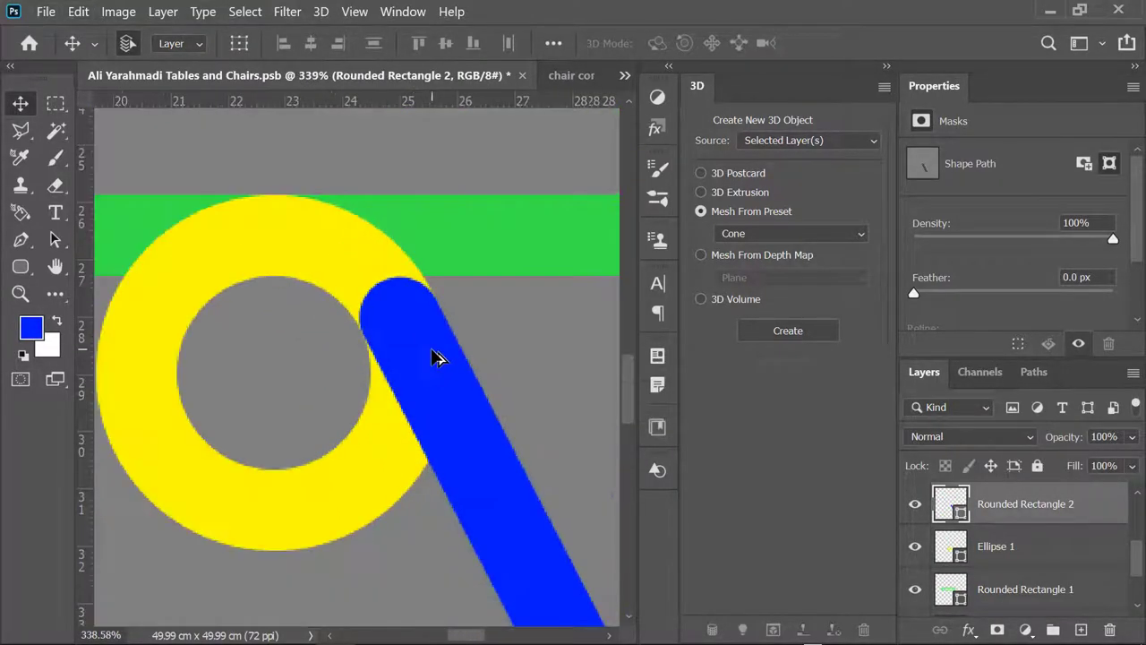
pyautogui.scroll(-8, 432, 357)
# - Drag the bar's bottom anchor points with Direct Selection onto the cyan guide line
pyautogui.click(53, 240)
pyautogui.scroll(2, 527, 568)
pyautogui.scroll(3, 439, 542)
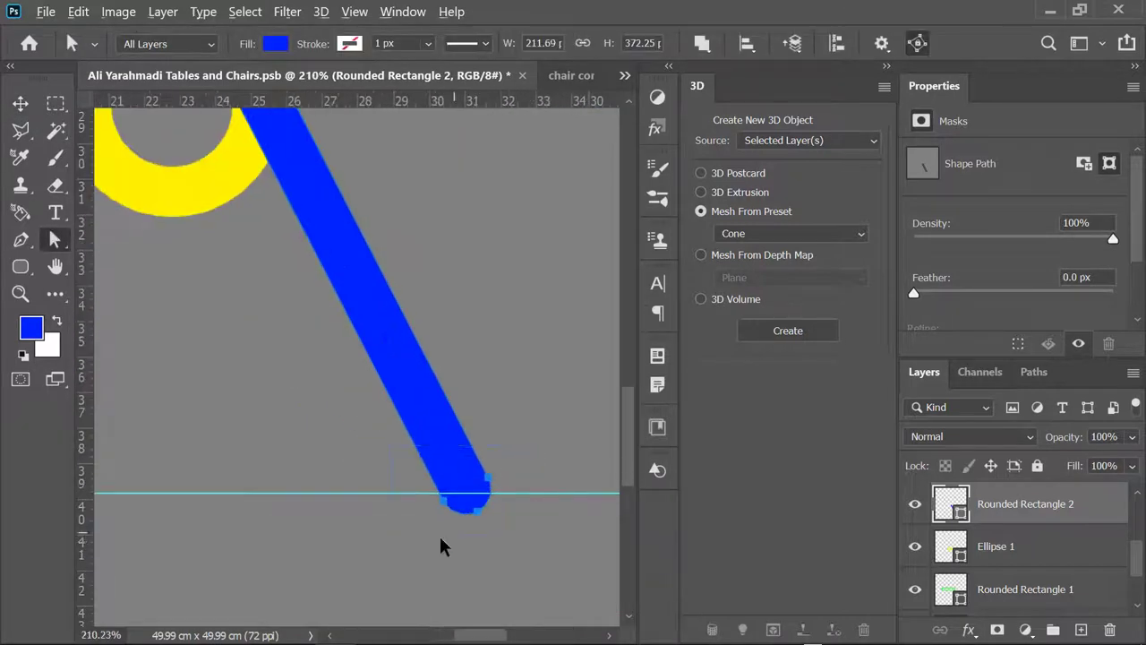
pyautogui.scroll(5, 476, 448)
pyautogui.moveTo(515, 499); pyautogui.dragTo(501, 453)
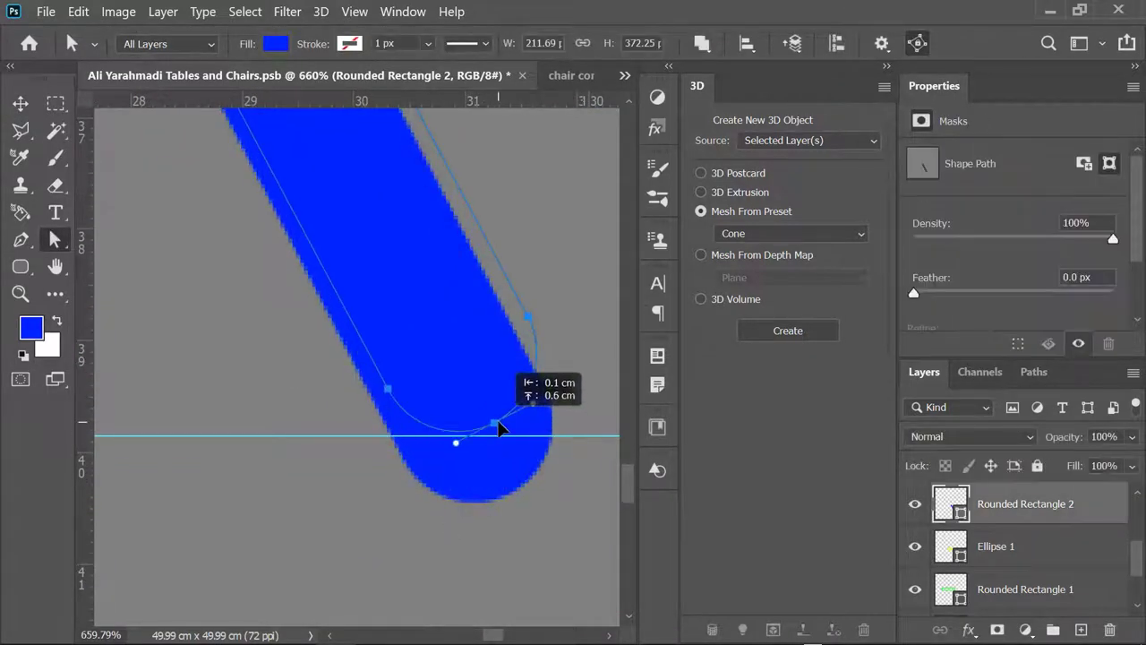
pyautogui.scroll(4, 502, 450)
pyautogui.scroll(-4, 471, 427)
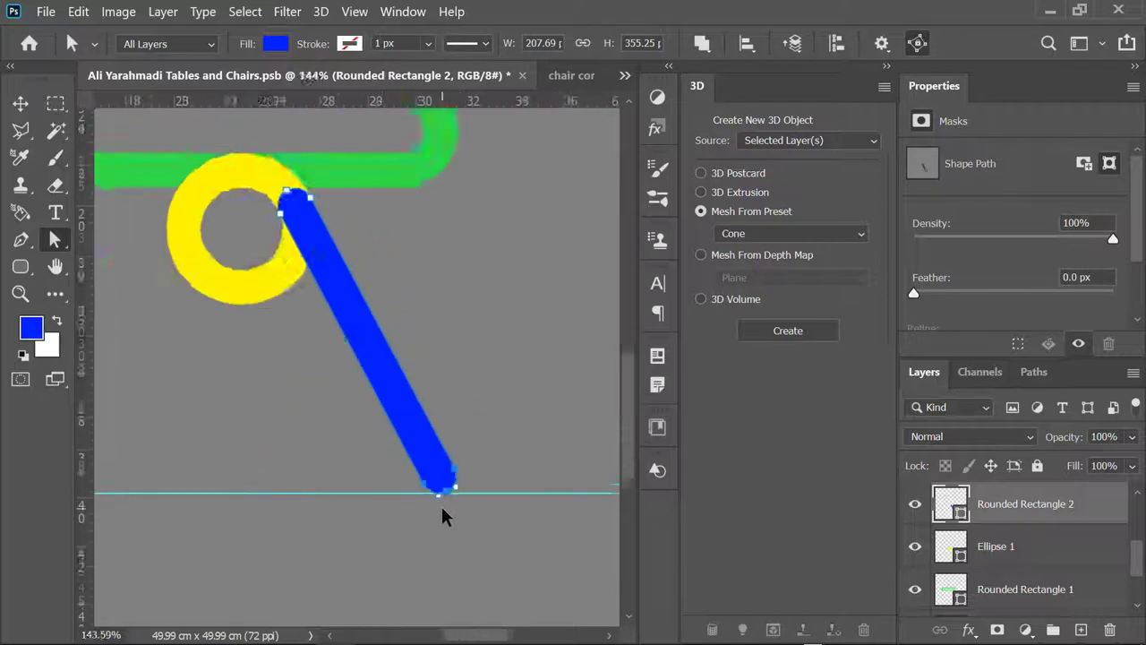
pyautogui.scroll(-3, 445, 511)
pyautogui.scroll(-2, 421, 402)
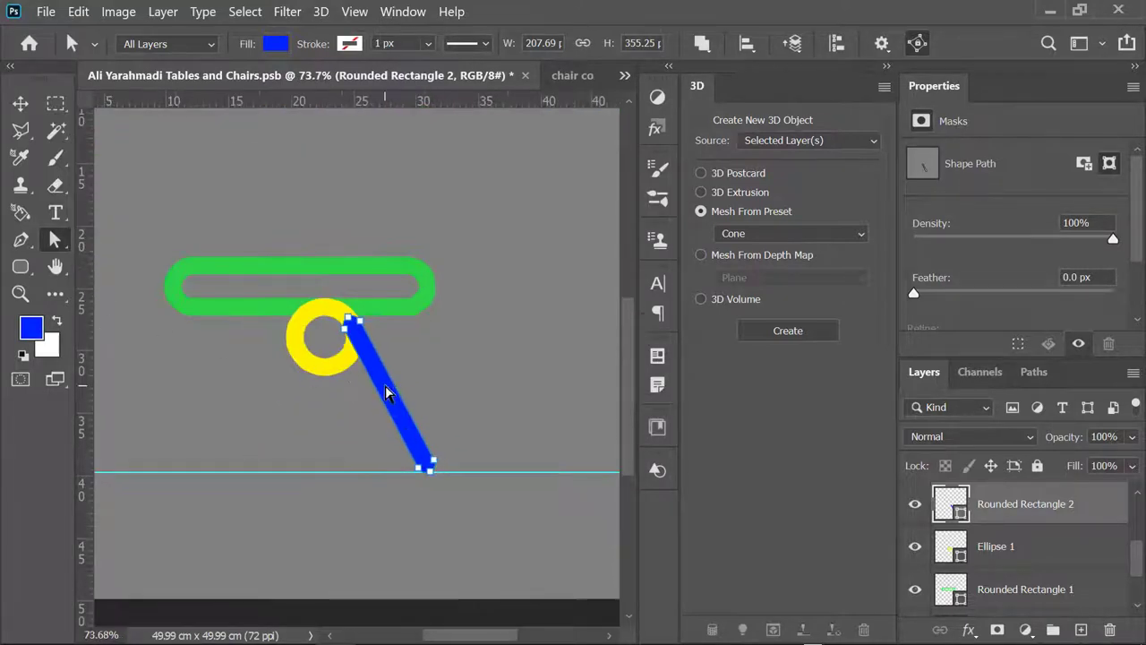
pyautogui.rightClick(54, 239)
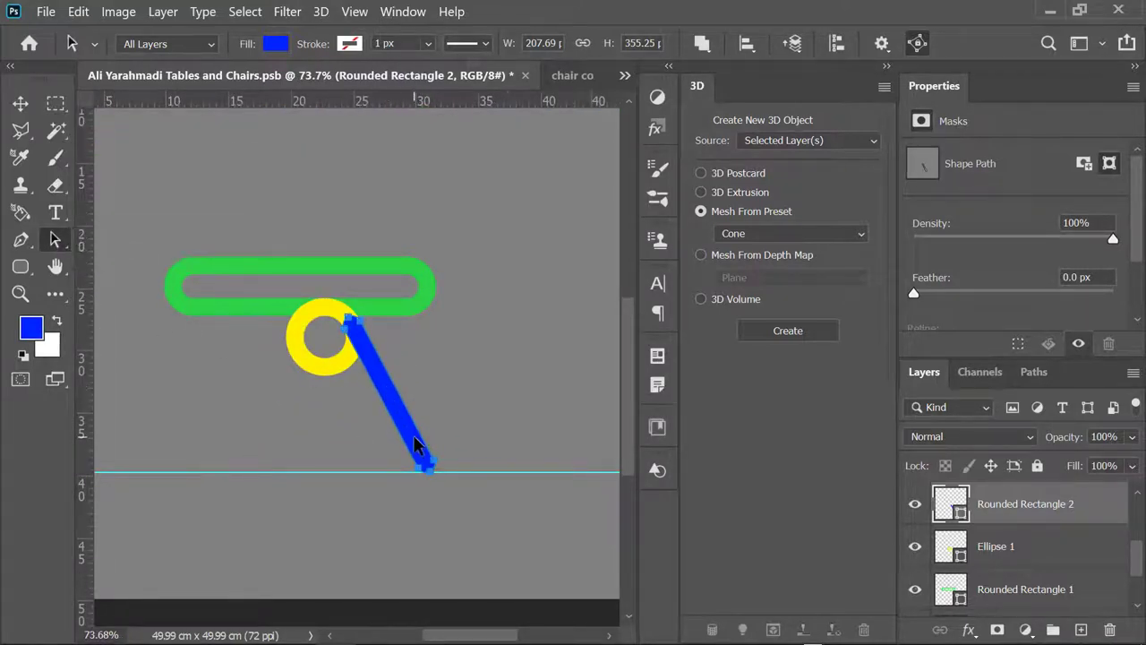
pyautogui.scroll(1, 341, 430)
pyautogui.scroll(1, 552, 517)
pyautogui.scroll(-1, 552, 518)
# - Duplicate the blue leg layer, Rounded Rectangle 2
pyautogui.click(1081, 630)
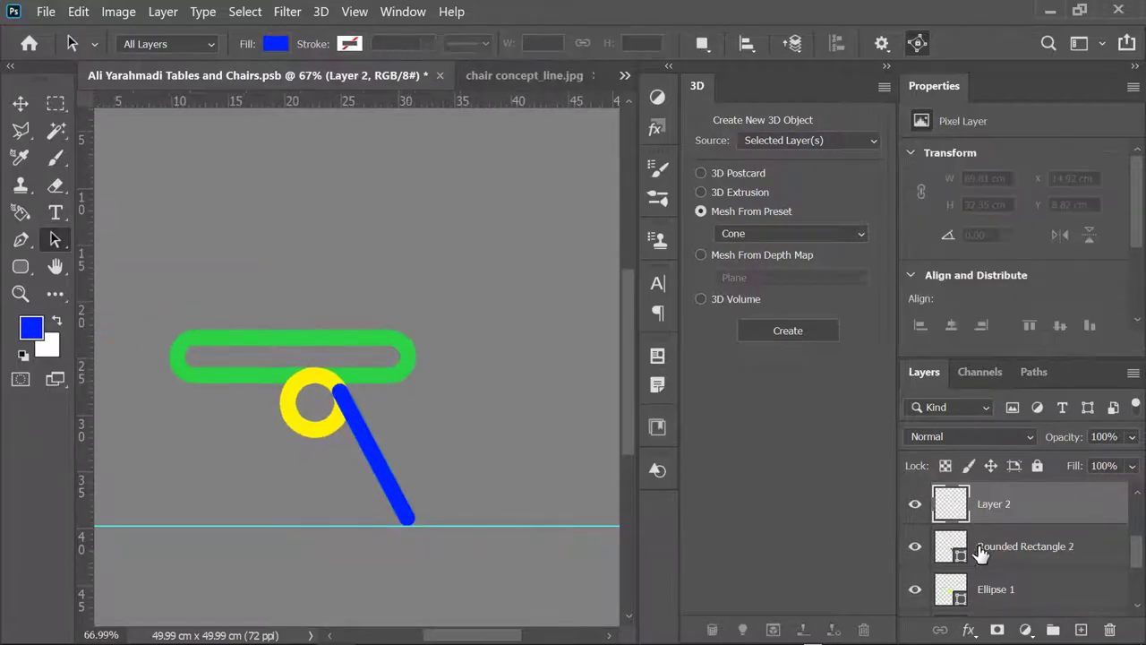
pyautogui.hotkey('ctrl', 'z')
pyautogui.rightClick(1022, 506)
pyautogui.click(818, 120)
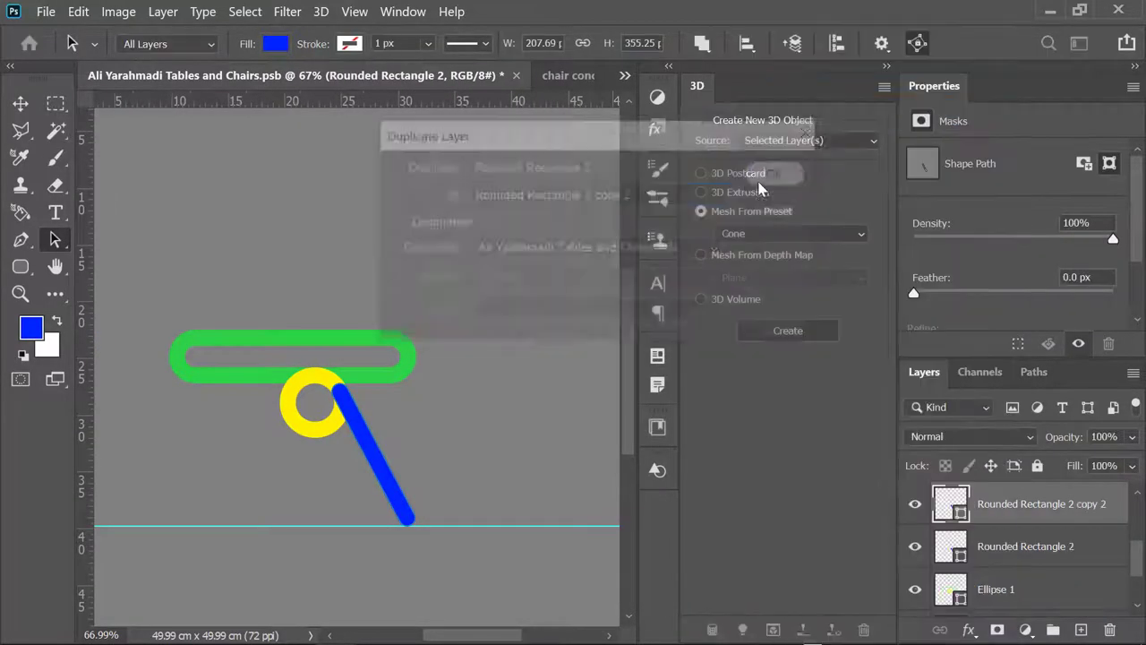
pyautogui.press('Return')
pyautogui.moveTo(378, 477); pyautogui.dragTo(307, 484)
pyautogui.scroll(3, 382, 499)
pyautogui.hotkey('ctrl', 'z')
pyautogui.rightClick(439, 484)
pyautogui.press('Escape')
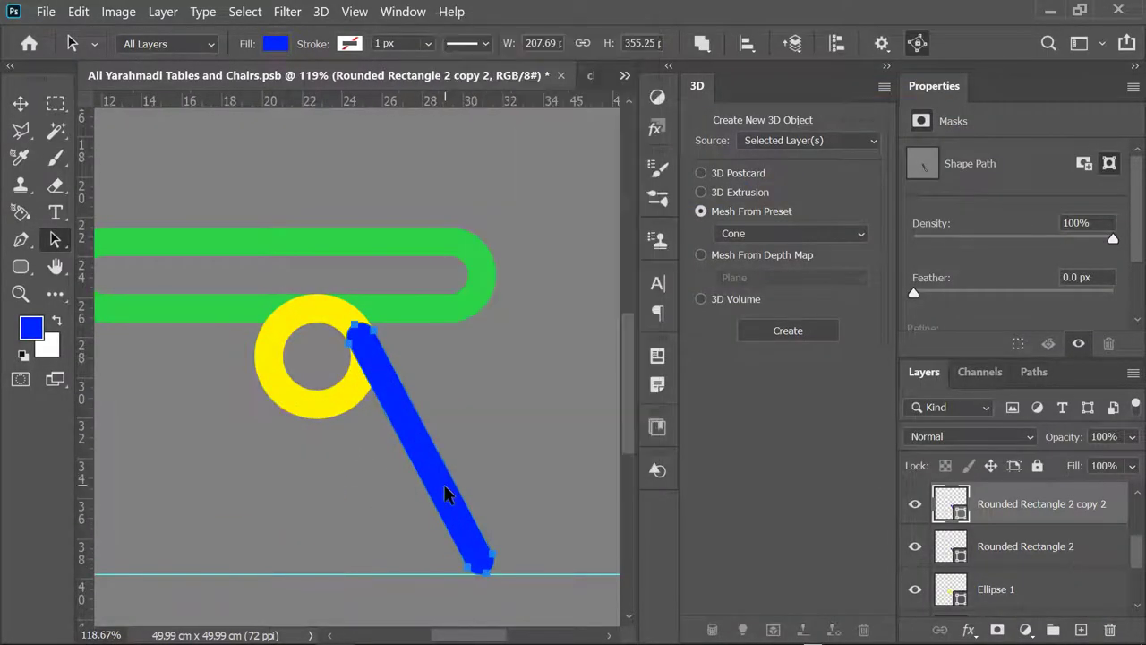
pyautogui.hotkey('ctrl', 't')
# - Flip the leg copy horizontally and move it to the yellow ring's left side
pyautogui.rightClick(527, 429)
pyautogui.click(601, 376)
pyautogui.moveTo(507, 384); pyautogui.dragTo(225, 404)
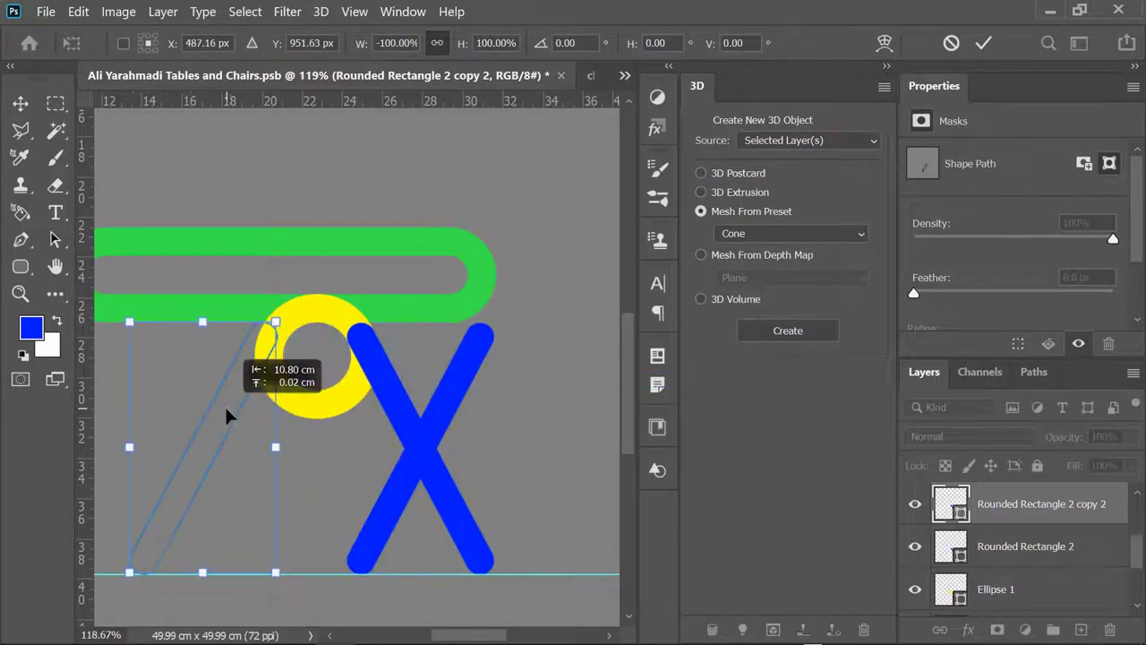
pyautogui.scroll(5, 387, 371)
pyautogui.scroll(-4, 393, 393)
pyautogui.scroll(-2, 357, 429)
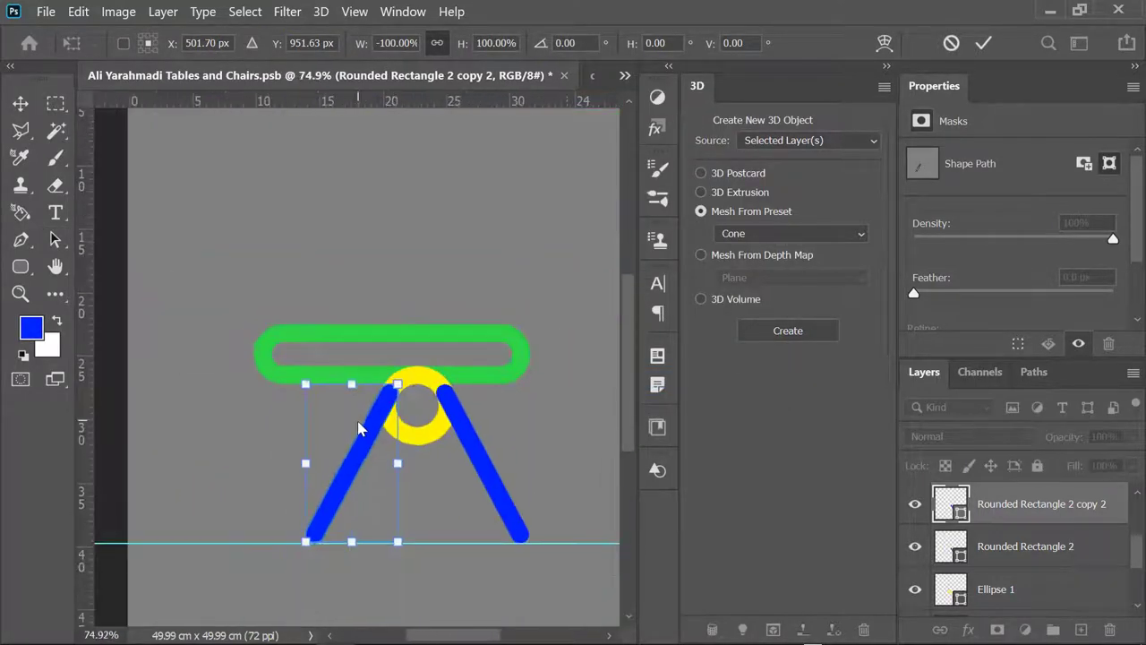
pyautogui.scroll(-3, 896, 492)
# - Toggle the red chair sketch on and off to compare the two legs
pyautogui.click(915, 553)
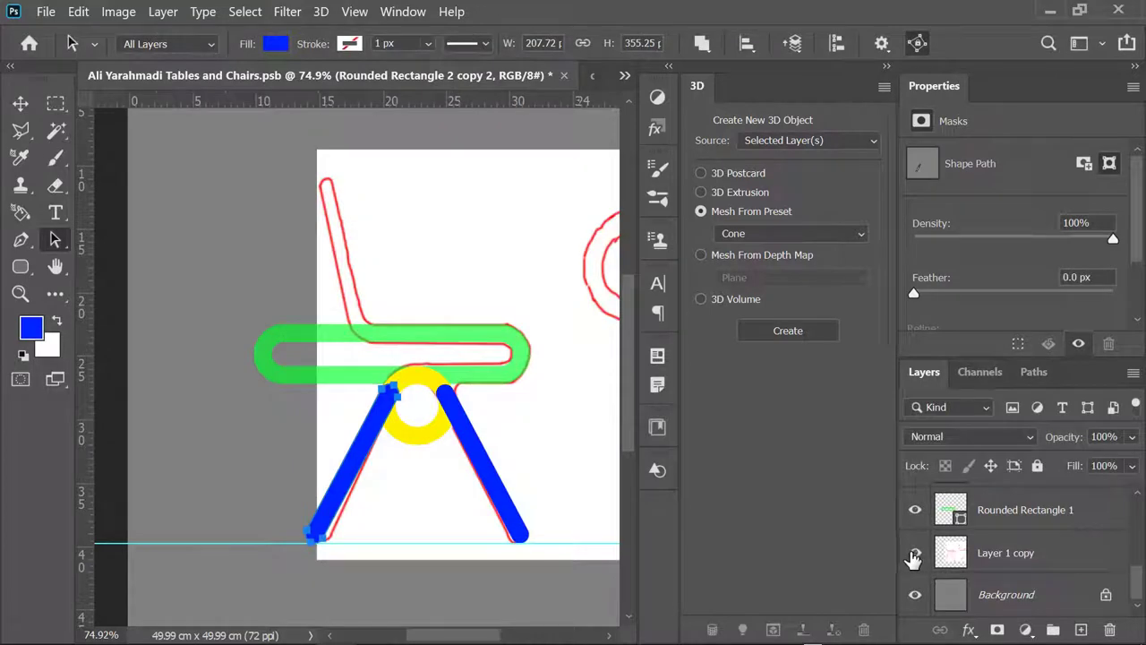
pyautogui.click(915, 560)
pyautogui.scroll(3, 443, 429)
pyautogui.scroll(2, 435, 419)
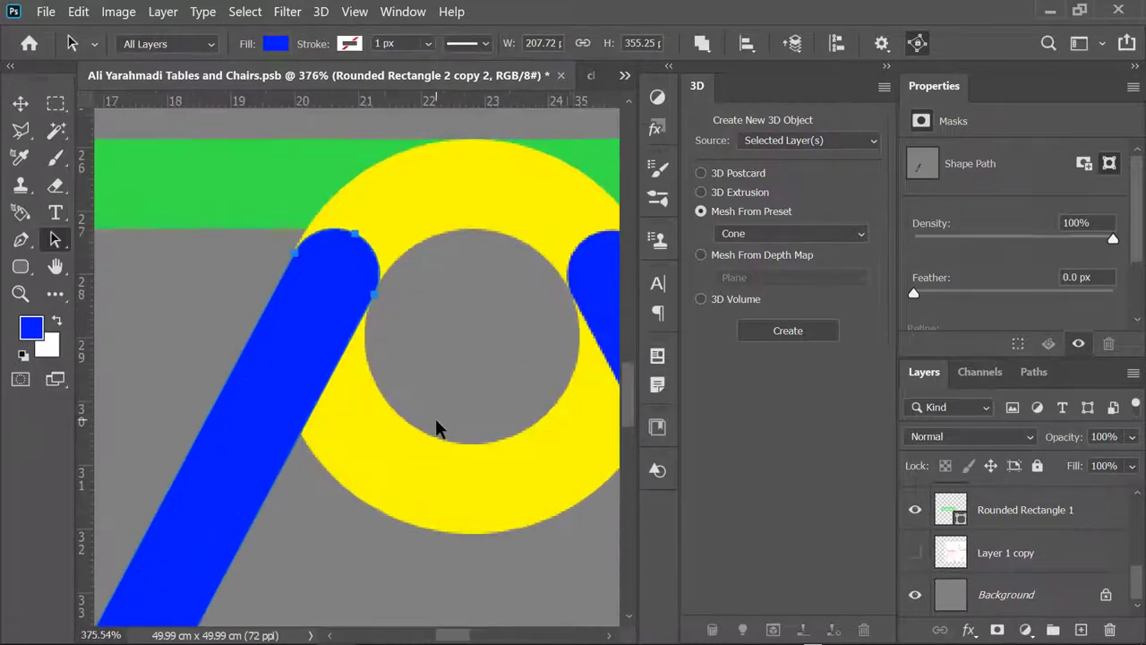
pyautogui.scroll(-4, 435, 418)
pyautogui.scroll(-1, 433, 421)
# - Show the chair sketch, duplicate the Rounded Rectangle 2 bar and move the copy onto the backrest
pyautogui.scroll(1, 1077, 556)
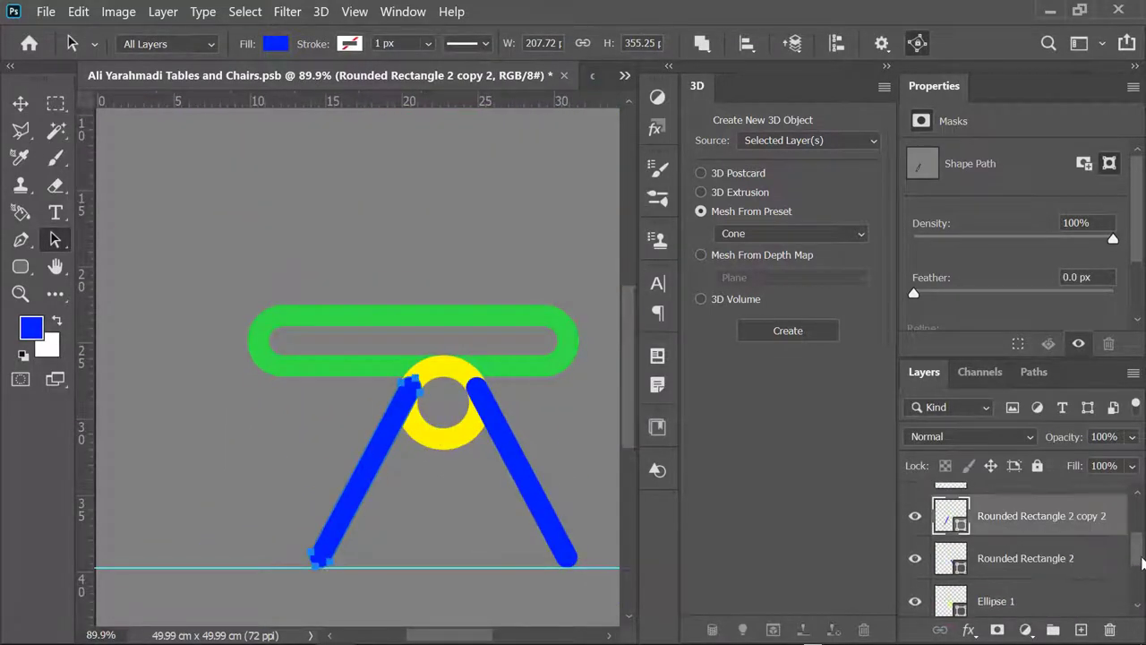
pyautogui.scroll(1, 1078, 557)
pyautogui.scroll(-3, 1069, 573)
pyautogui.click(914, 577)
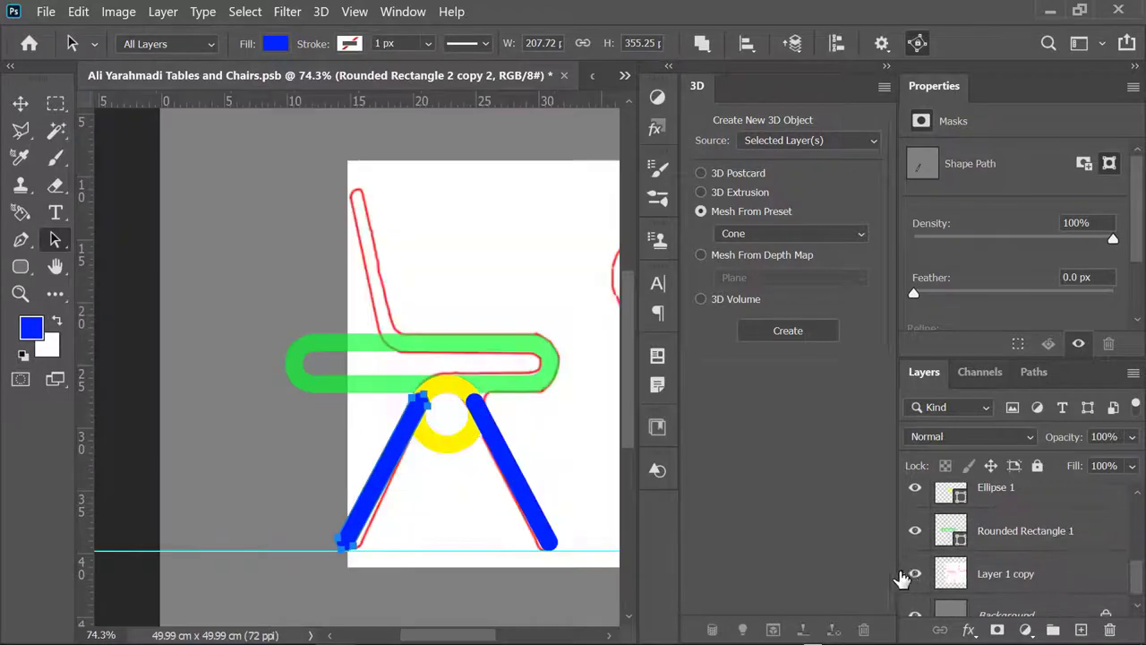
pyautogui.scroll(3, 1019, 576)
pyautogui.scroll(-3, 1019, 576)
pyautogui.click(994, 548)
pyautogui.rightClick(1030, 547)
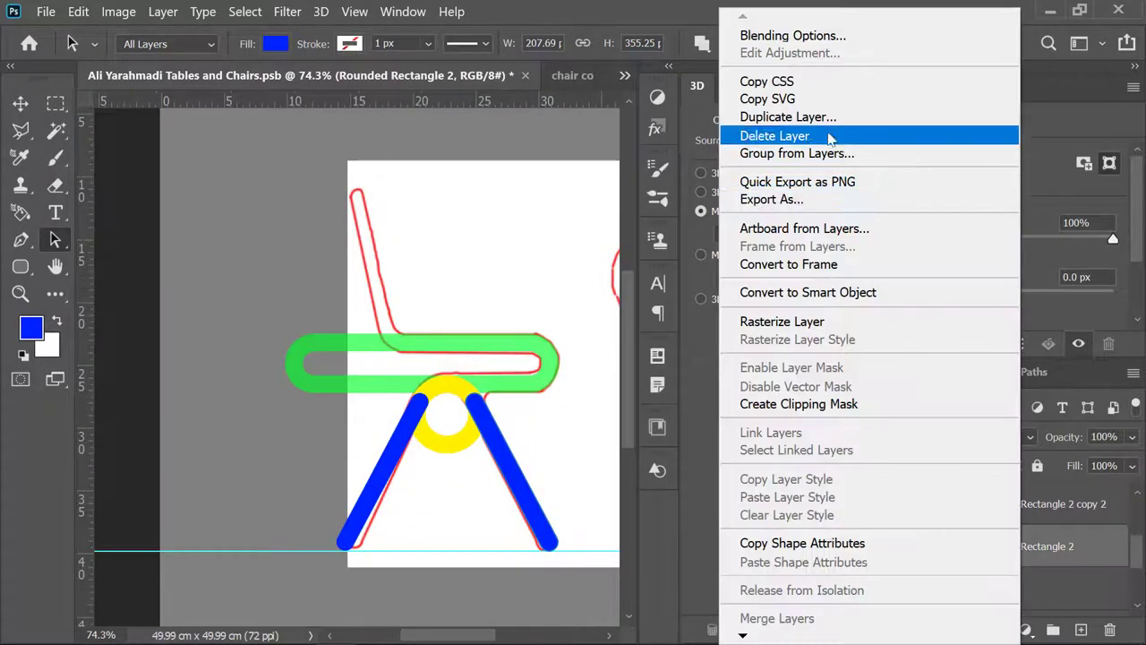
pyautogui.click(789, 117)
pyautogui.click(765, 183)
pyautogui.press('v')
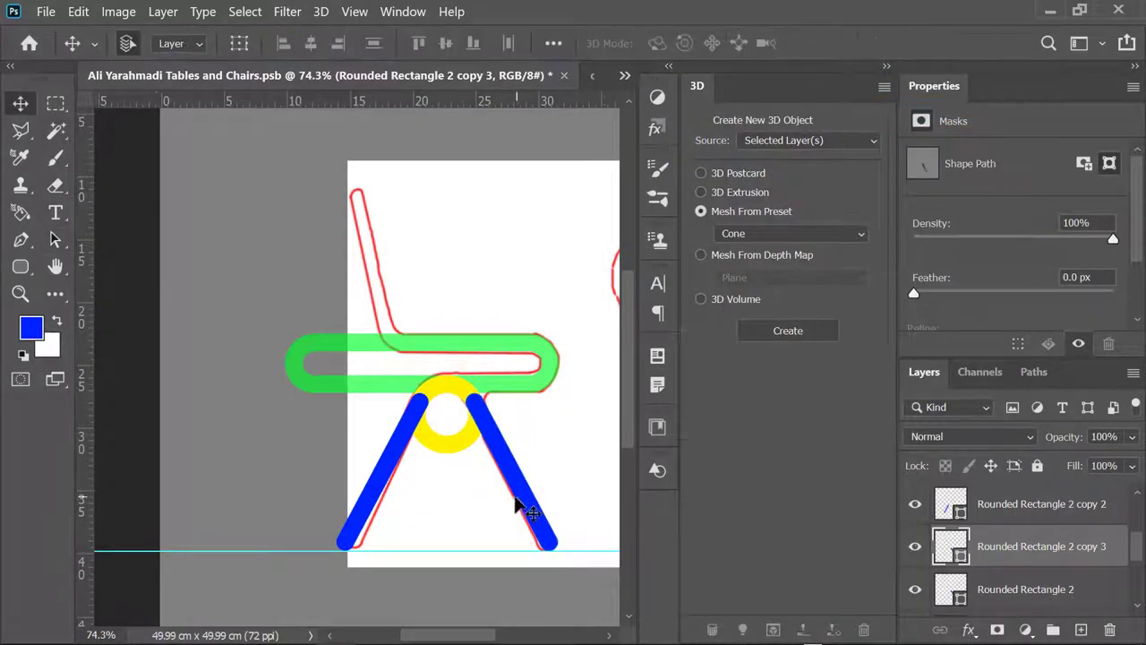
pyautogui.moveTo(517, 506); pyautogui.dragTo(400, 448)
pyautogui.scroll(5, 385, 287)
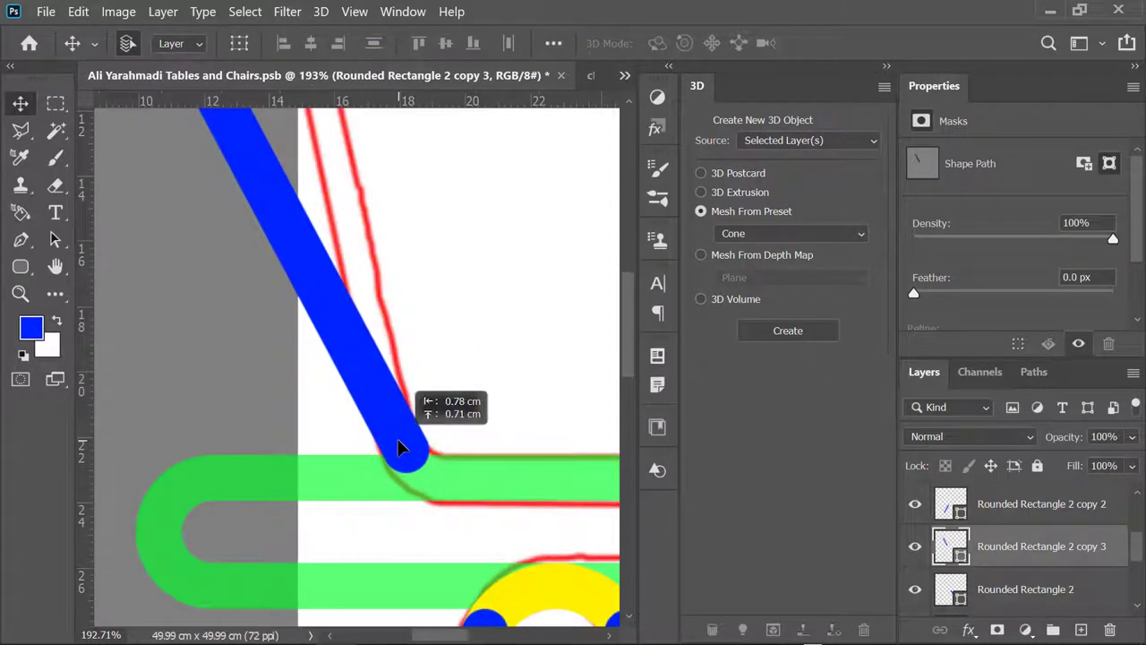
pyautogui.moveTo(401, 448); pyautogui.dragTo(402, 455)
pyautogui.scroll(-5, 408, 421)
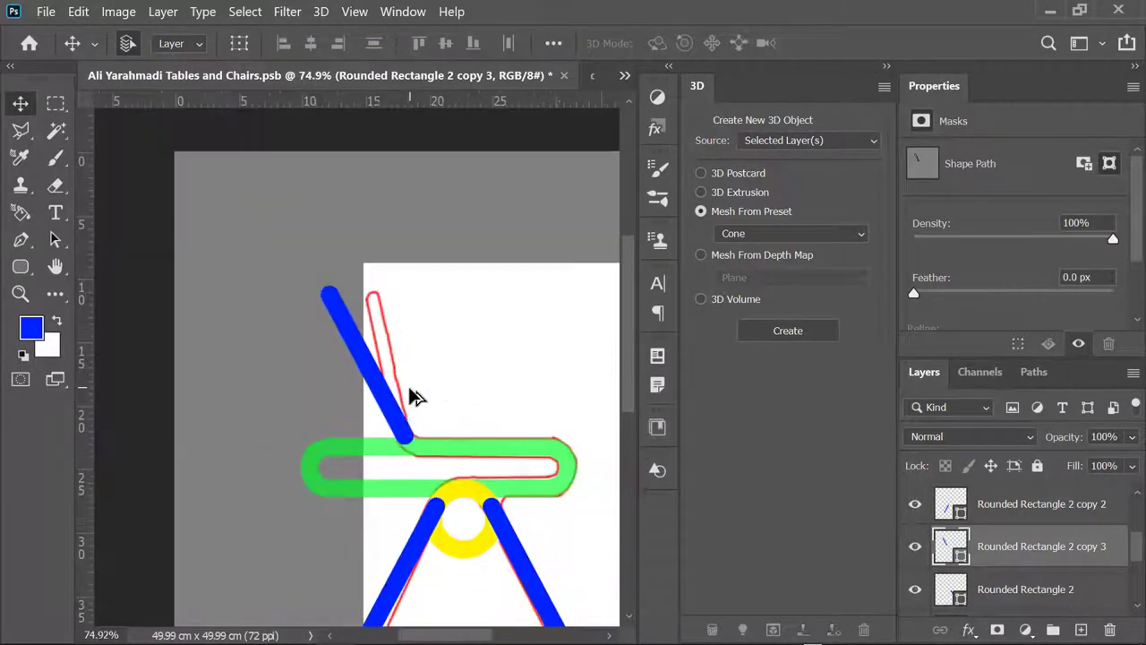
# - Rotate the backrest bar about 14° to follow the sketch's chair back
pyautogui.hotkey('ctrl', 't')
pyautogui.scroll(3, 433, 399)
pyautogui.moveTo(430, 376)
pyautogui.mouseDown()
pyautogui.moveTo(431, 400)
pyautogui.moveTo(455, 397)
pyautogui.mouseUp()
pyautogui.scroll(3, 450, 476)
pyautogui.scroll(1, 450, 476)
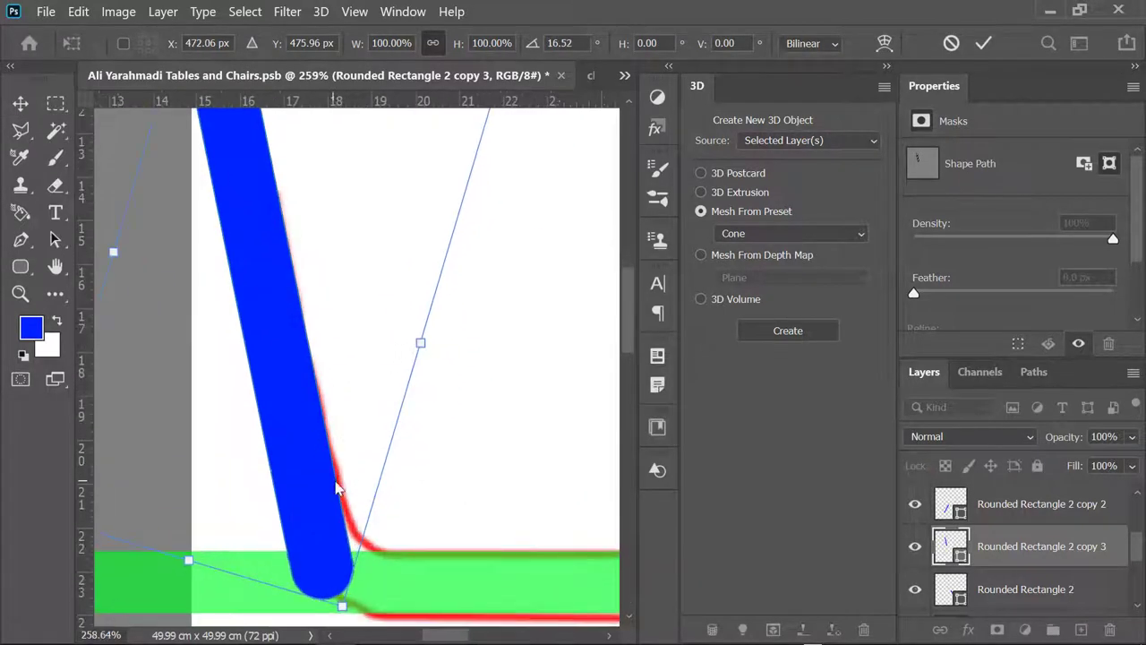
pyautogui.moveTo(439, 439); pyautogui.dragTo(469, 430)
pyautogui.scroll(-2, 457, 428)
pyautogui.scroll(3, 450, 499)
pyautogui.scroll(-3, 361, 467)
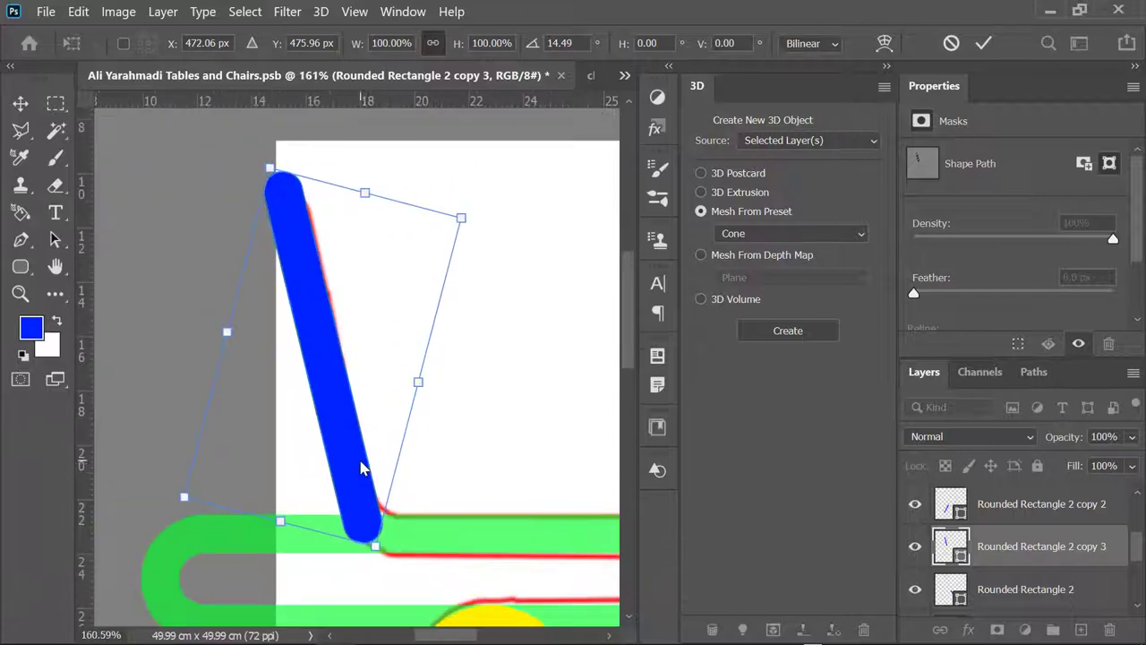
# - Pull the backrest bar's top anchor points down to the sketch's top with Direct Selection
pyautogui.rightClick(55, 239)
pyautogui.click(157, 236)
pyautogui.scroll(3, 358, 475)
pyautogui.scroll(-4, 323, 188)
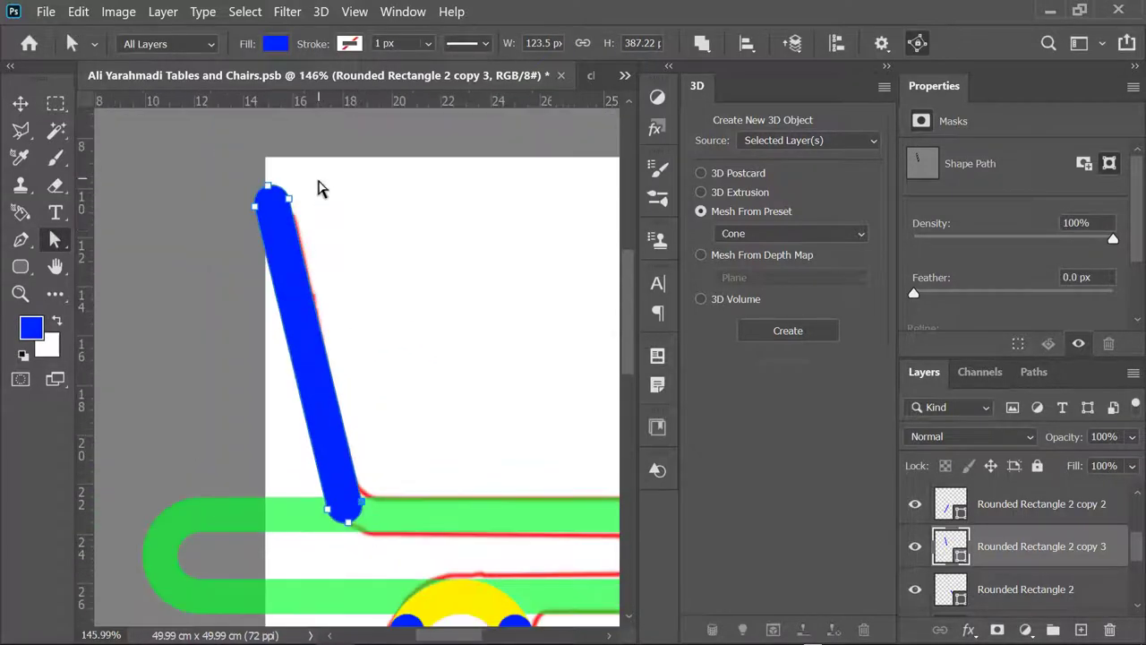
pyautogui.scroll(3, 322, 188)
pyautogui.moveTo(350, 235); pyautogui.dragTo(359, 303)
pyautogui.scroll(-5, 425, 428)
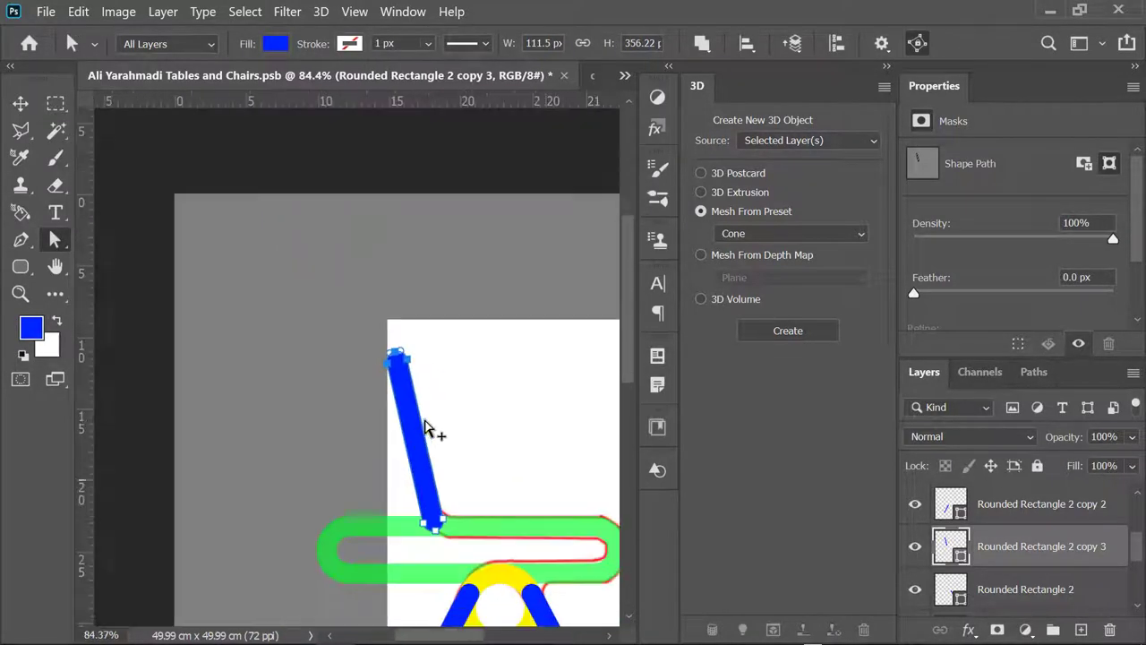
pyautogui.scroll(6, 436, 528)
pyautogui.scroll(-6, 452, 535)
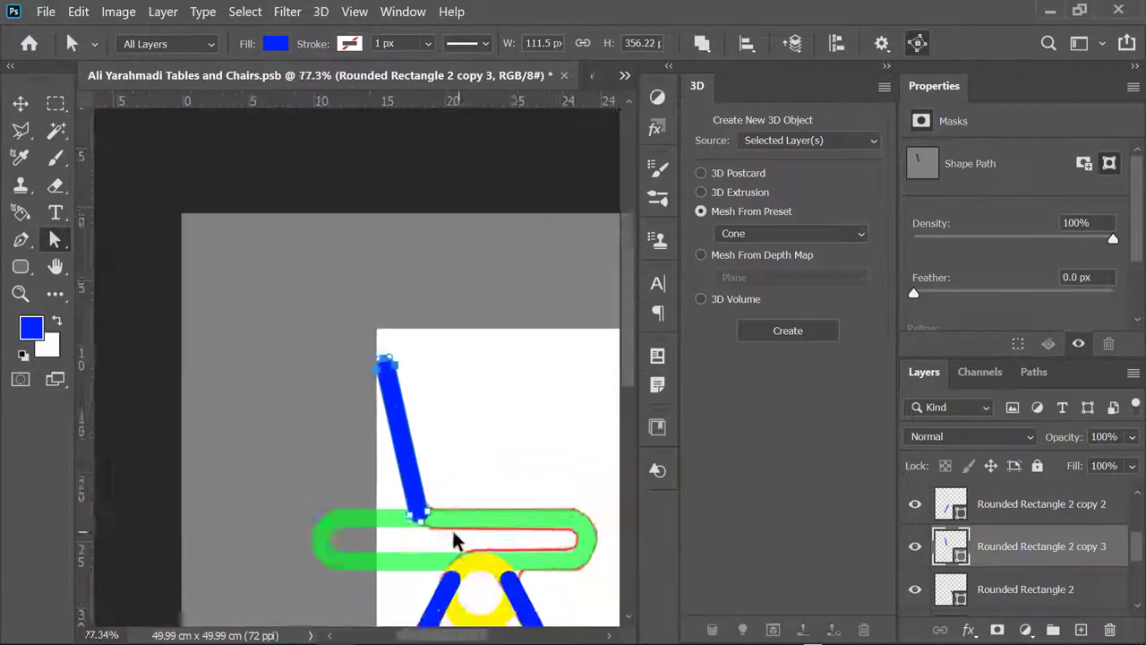
pyautogui.scroll(-1, 452, 535)
pyautogui.scroll(1, 1024, 582)
pyautogui.scroll(-2, 1024, 583)
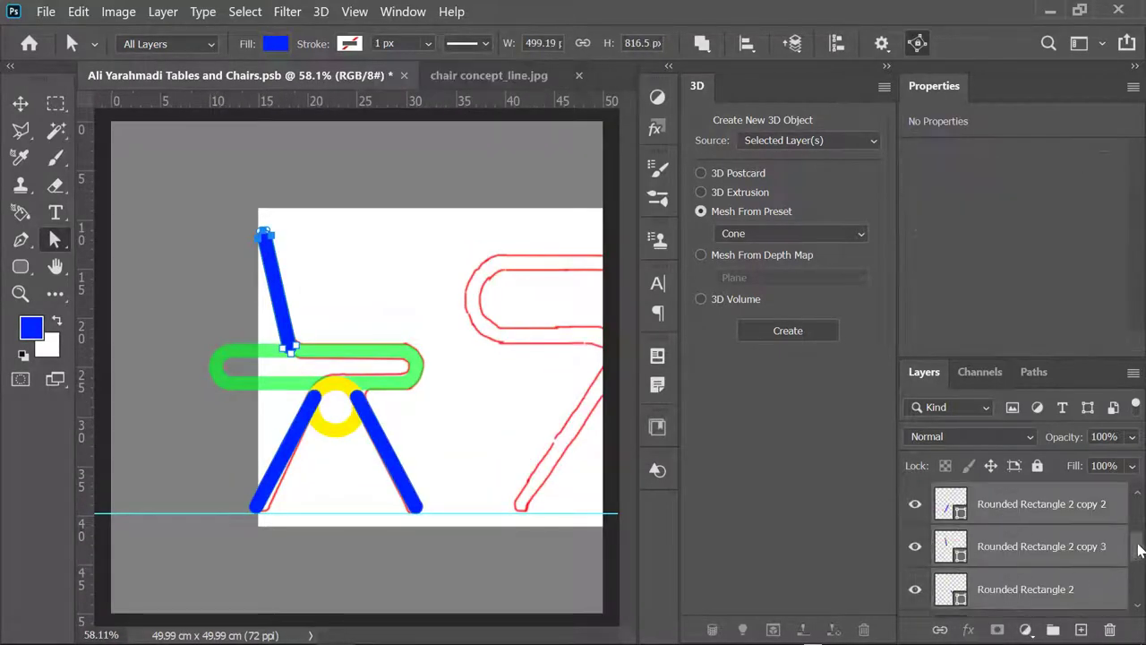
# - Rasterize the chair shape layers, merge them into one layer and hide the white sketch
pyautogui.scroll(-2, 1008, 581)
pyautogui.scroll(-1, 1003, 575)
pyautogui.rightClick(1001, 571)
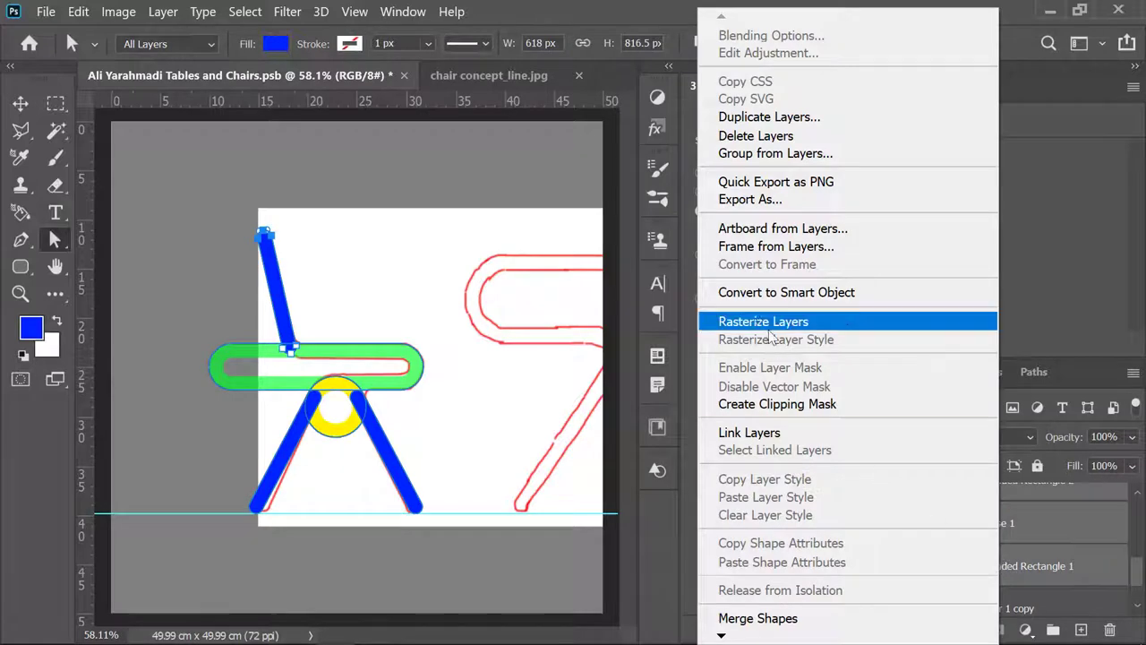
pyautogui.click(758, 321)
pyautogui.rightClick(960, 571)
pyautogui.click(779, 618)
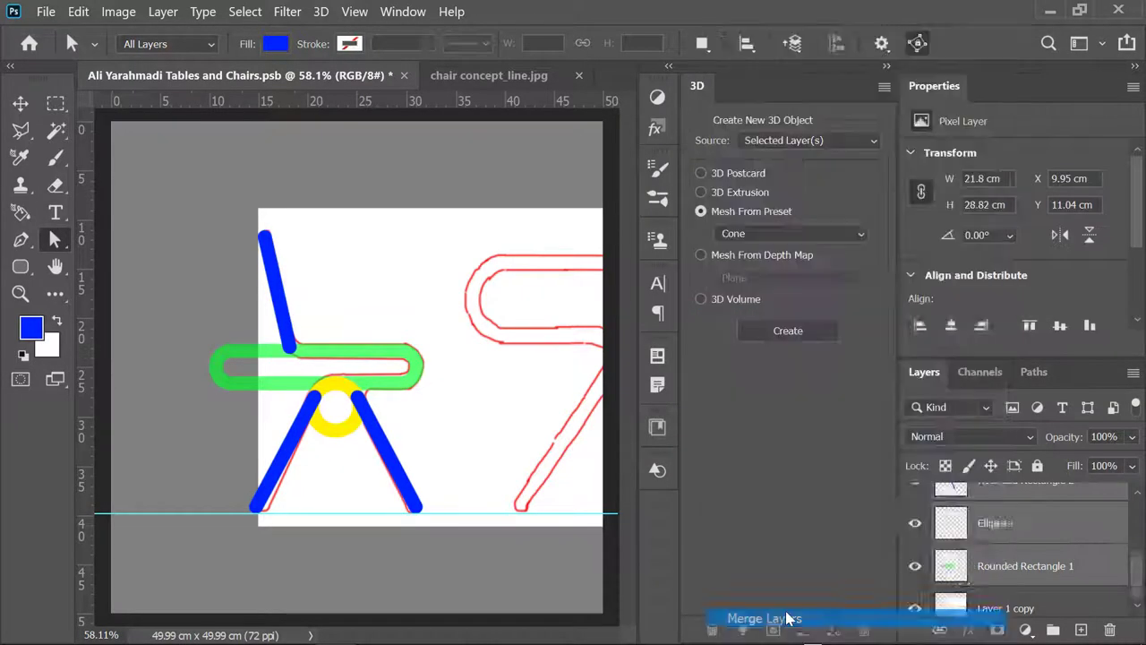
pyautogui.click(915, 552)
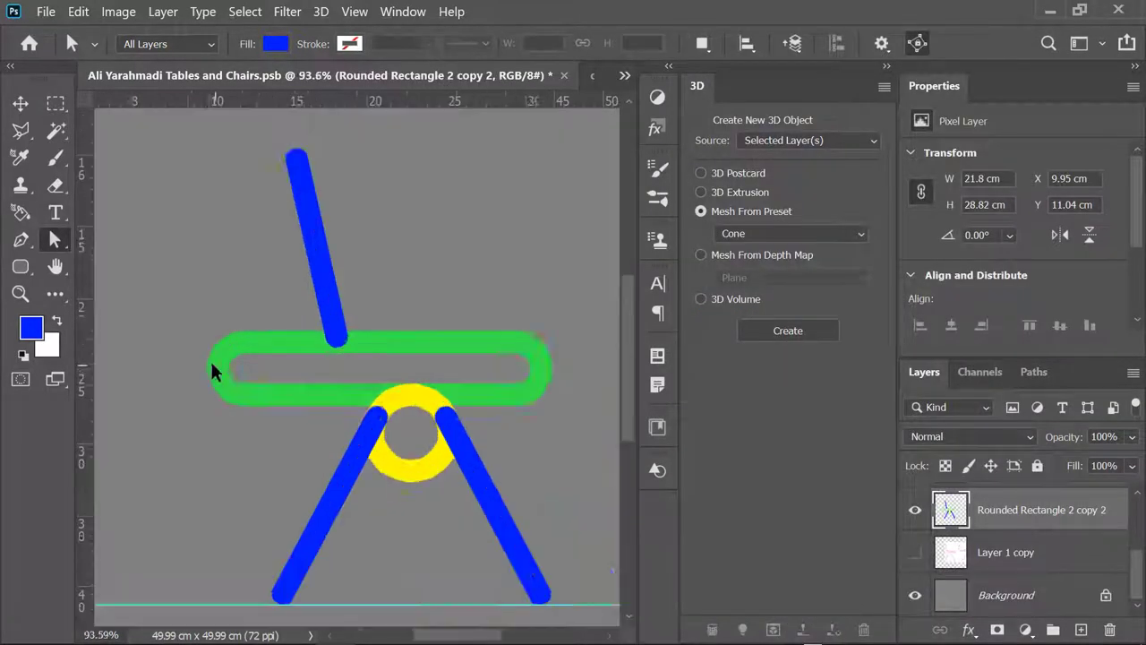
# - Delete the extra lower yellow ring using a polygonal lasso selection
pyautogui.scroll(3, 215, 371)
pyautogui.scroll(1, 379, 337)
pyautogui.scroll(4, 614, 537)
pyautogui.press('l')
pyautogui.scroll(2, 525, 520)
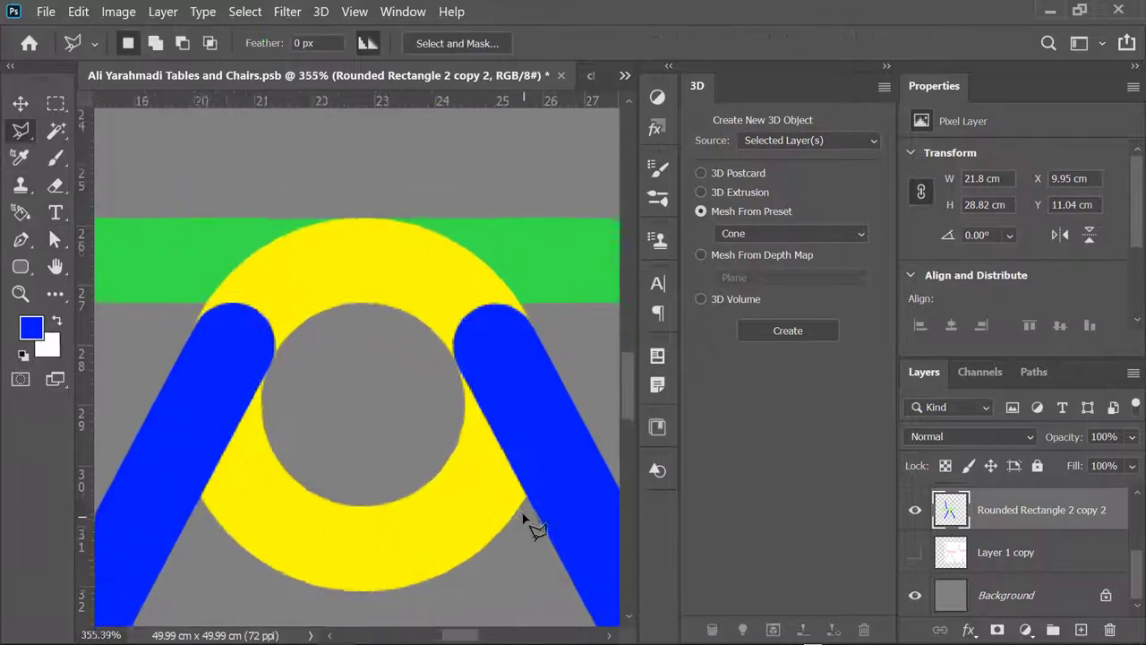
pyautogui.scroll(1, 542, 524)
pyautogui.click(441, 328)
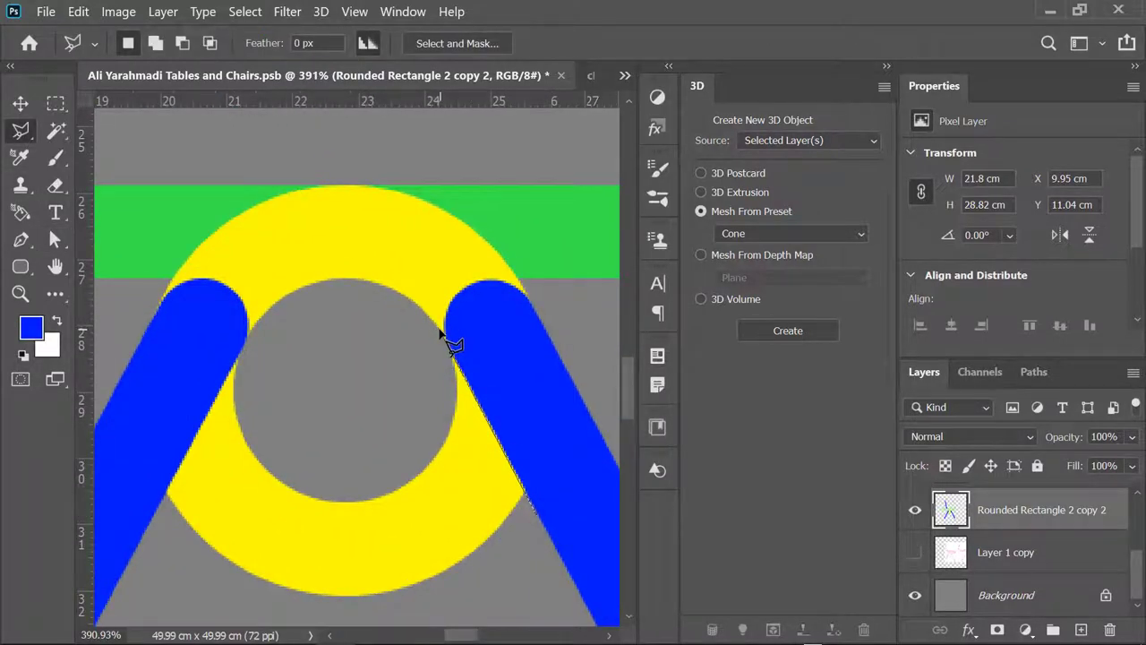
pyautogui.click(248, 334)
pyautogui.click(145, 533)
pyautogui.click(295, 618)
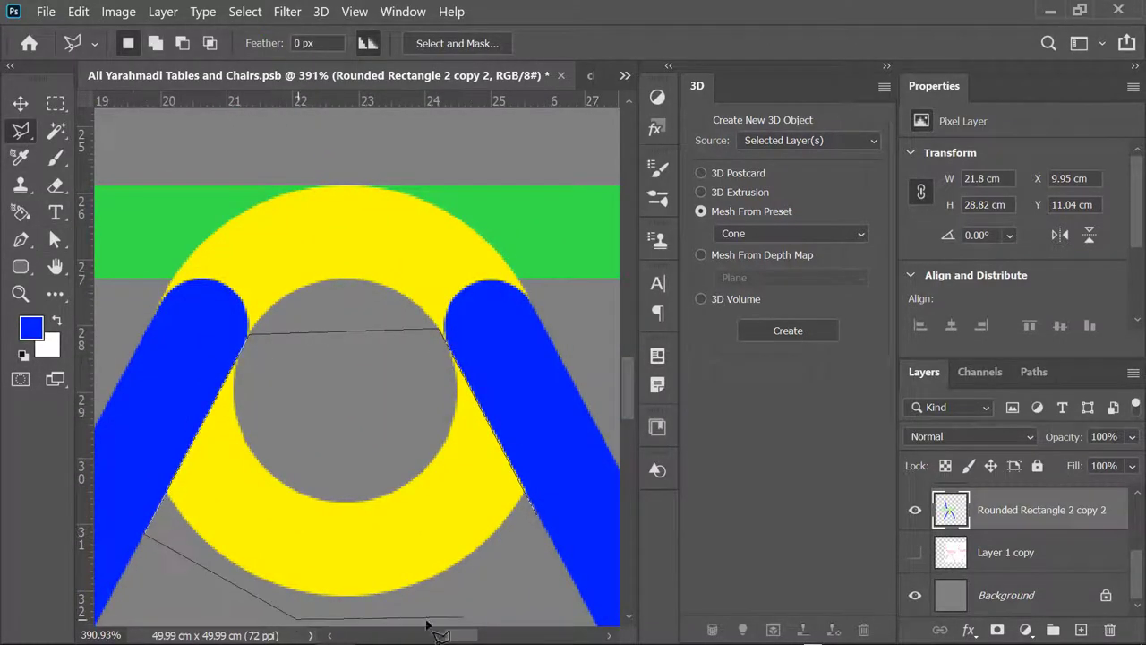
pyautogui.click(492, 614)
pyautogui.doubleClick(537, 518)
pyautogui.press('Delete')
pyautogui.hotkey('ctrl', 'd')
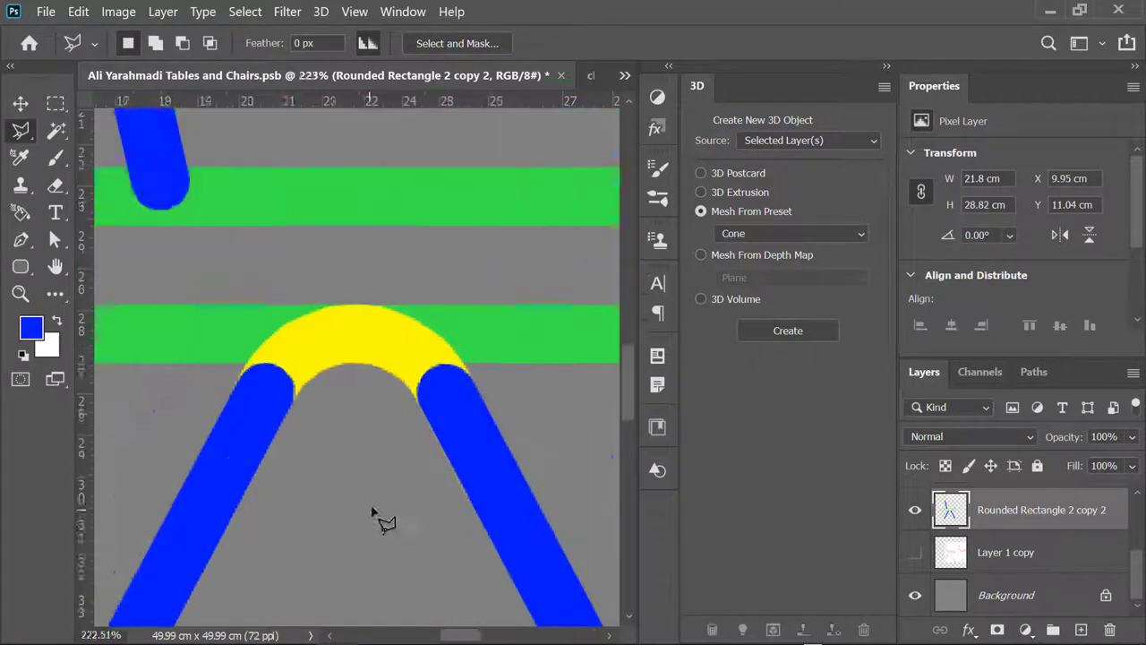
# - Erase the green bands around the yellow arch, protecting the arch with an inverted Magic Wand selection
pyautogui.scroll(-3, 379, 520)
pyautogui.scroll(2, 122, 271)
pyautogui.press('w')
pyautogui.click(469, 484)
pyautogui.click(245, 12)
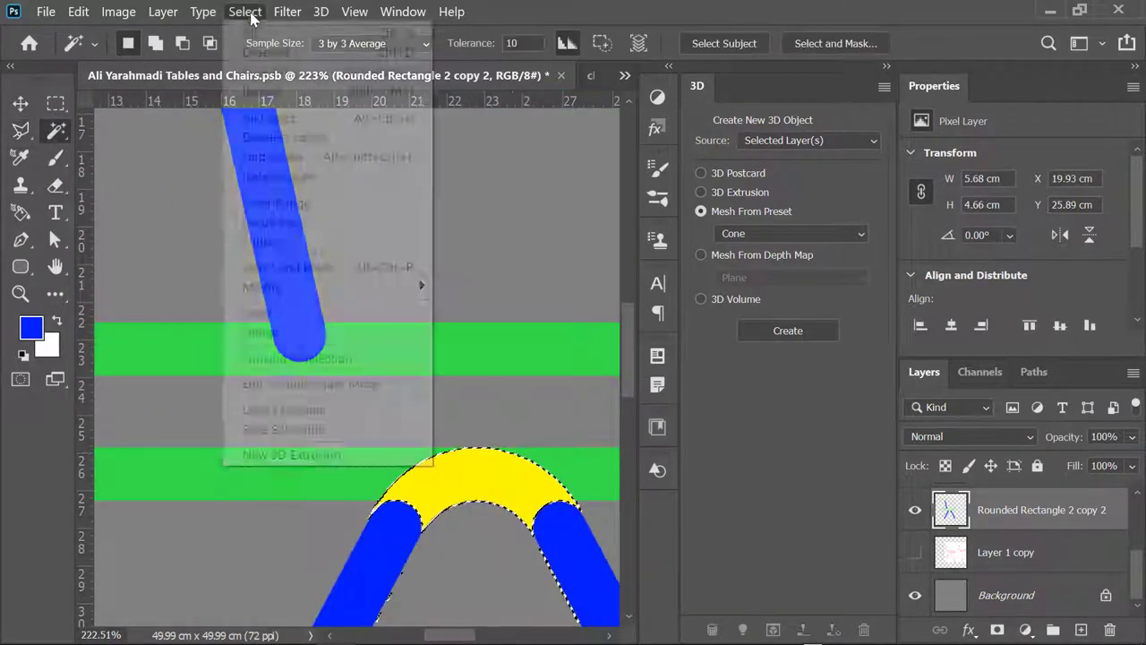
pyautogui.click(260, 94)
pyautogui.press('e')
pyautogui.moveTo(537, 474); pyautogui.dragTo(278, 473)
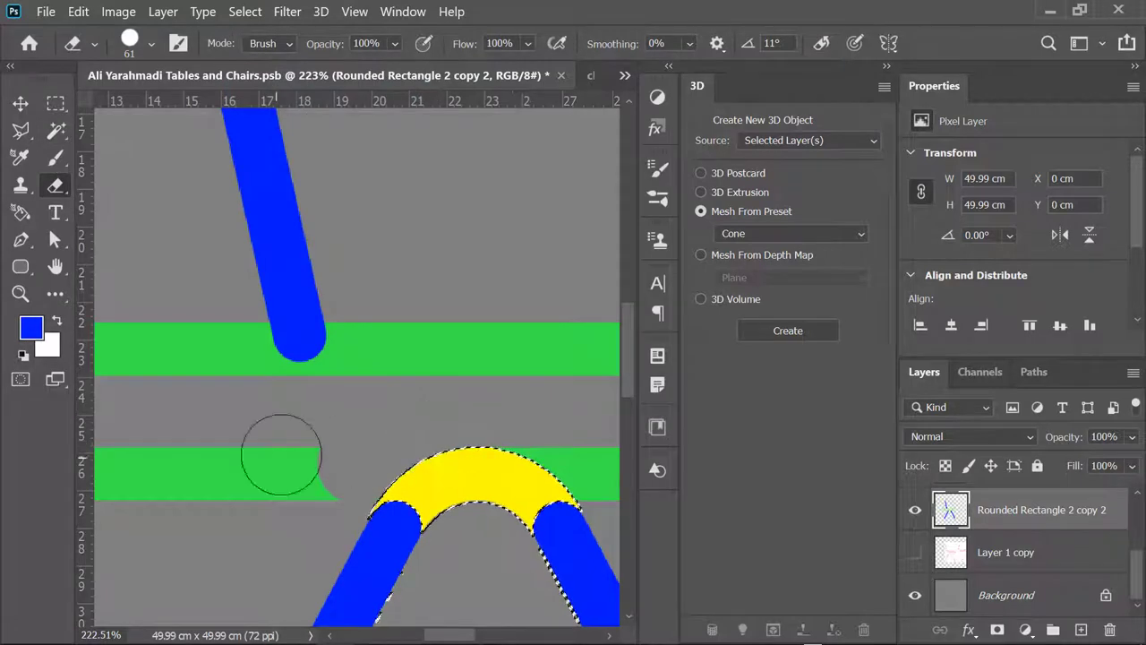
pyautogui.scroll(-2, 265, 475)
pyautogui.moveTo(353, 435); pyautogui.dragTo(238, 358)
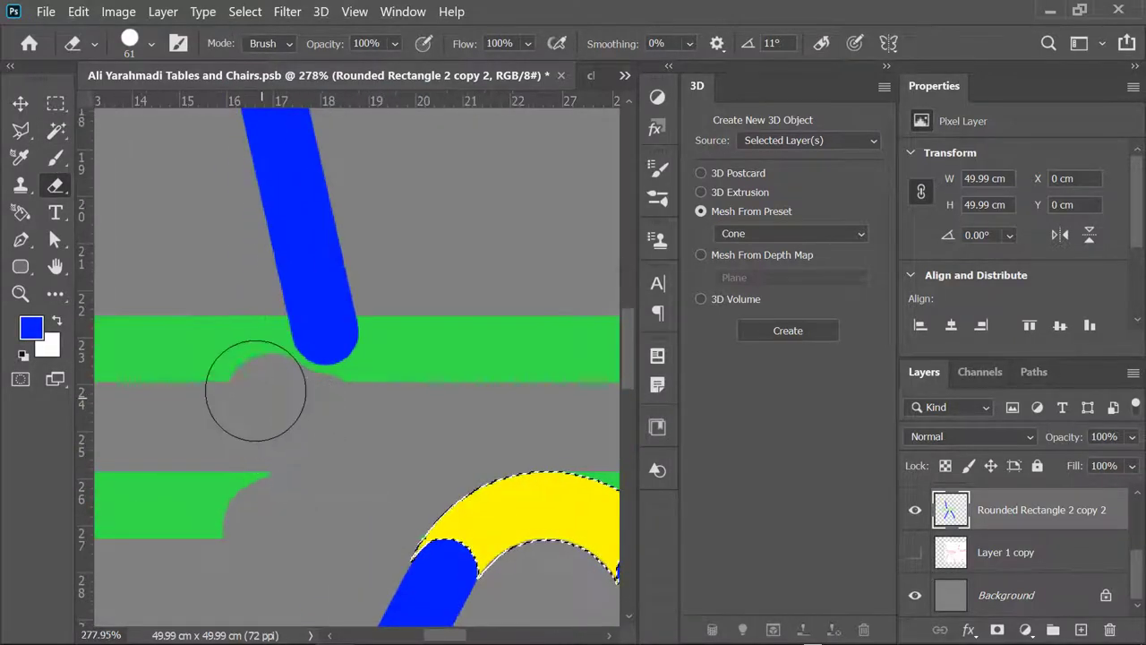
pyautogui.scroll(-2, 207, 508)
# - Select the blue back bar and invert the selection so it is protected from erasing
pyautogui.press('w')
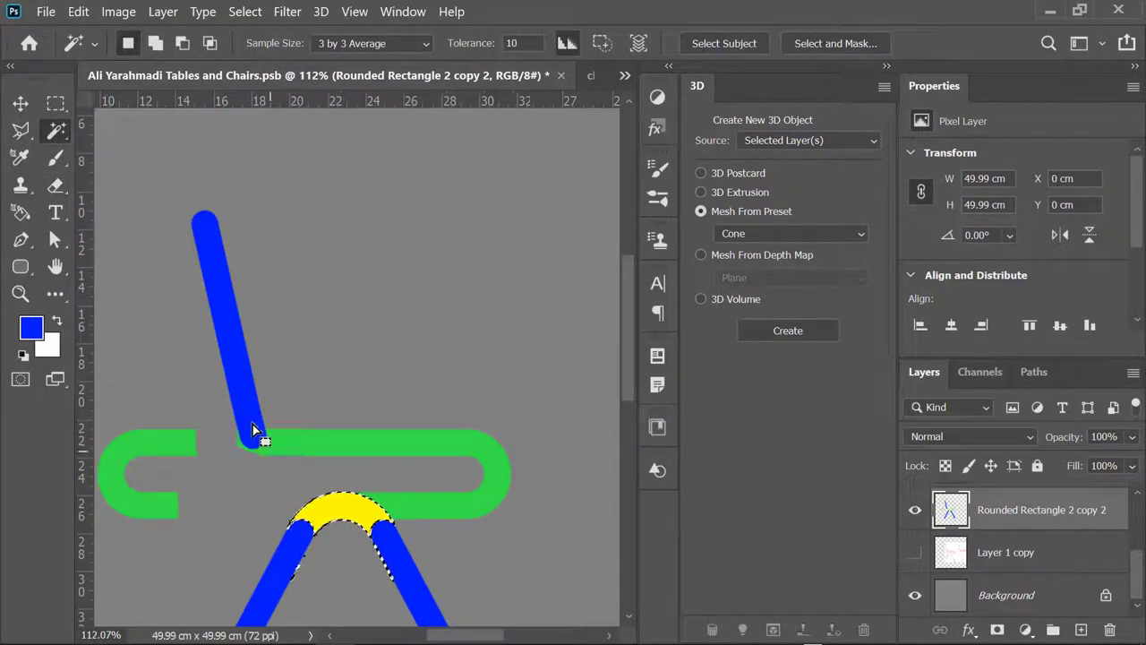
pyautogui.hotkey('ctrl', 'd')
pyautogui.click(237, 349)
pyautogui.scroll(3, 195, 430)
pyautogui.scroll(2, 138, 200)
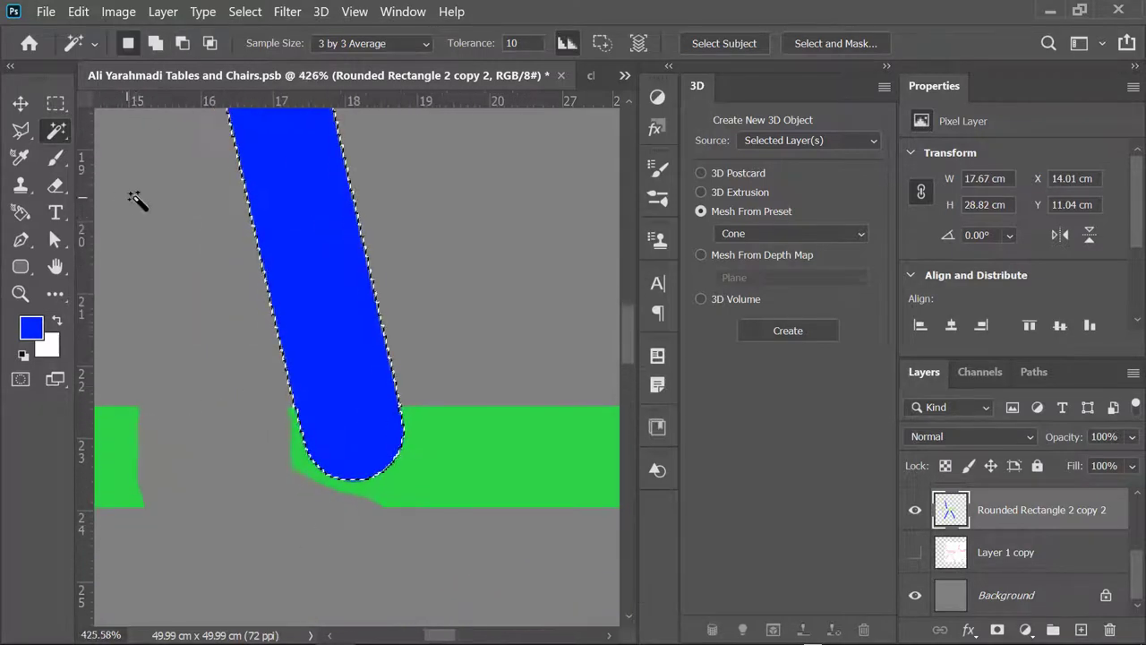
pyautogui.click(244, 11)
pyautogui.click(285, 99)
pyautogui.press('e')
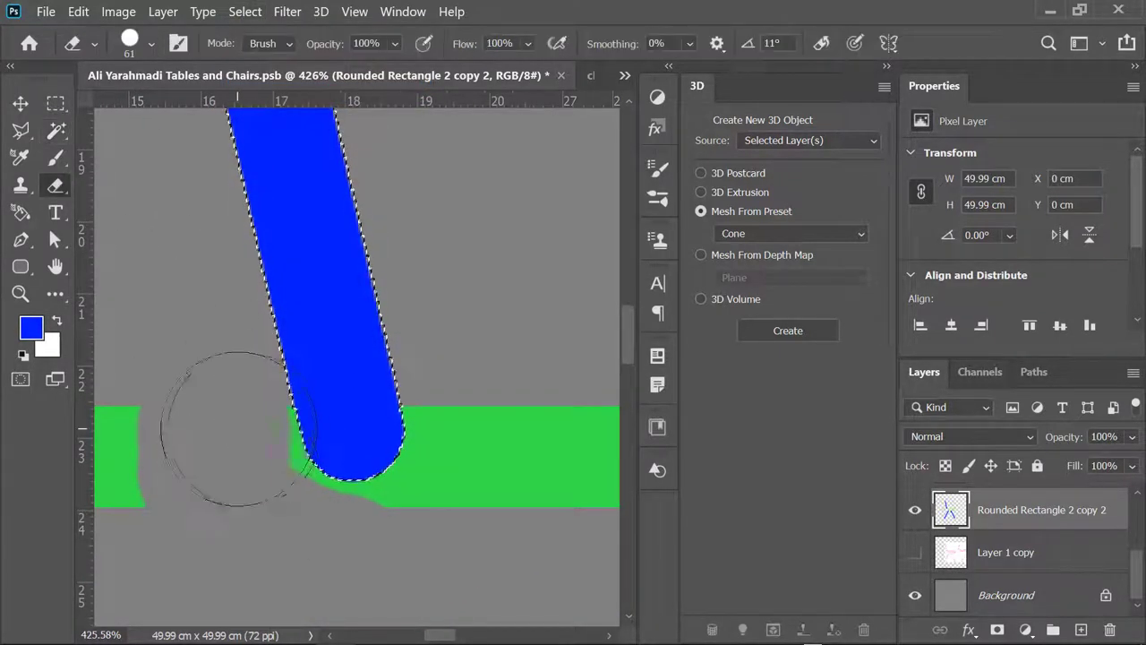
pyautogui.scroll(-5, 280, 547)
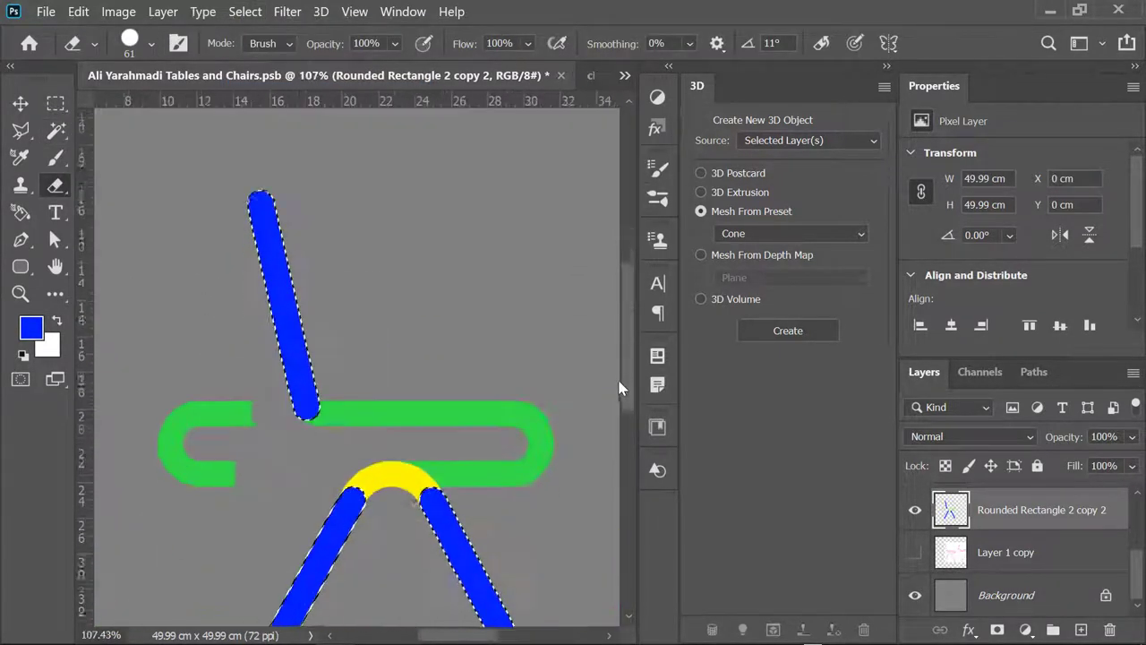
# - Delete the seat's left green hook with a rectangular selection and show the Layer 1 copy sketch
pyautogui.click(55, 104)
pyautogui.moveTo(269, 322); pyautogui.dragTo(136, 483)
pyautogui.press('Delete')
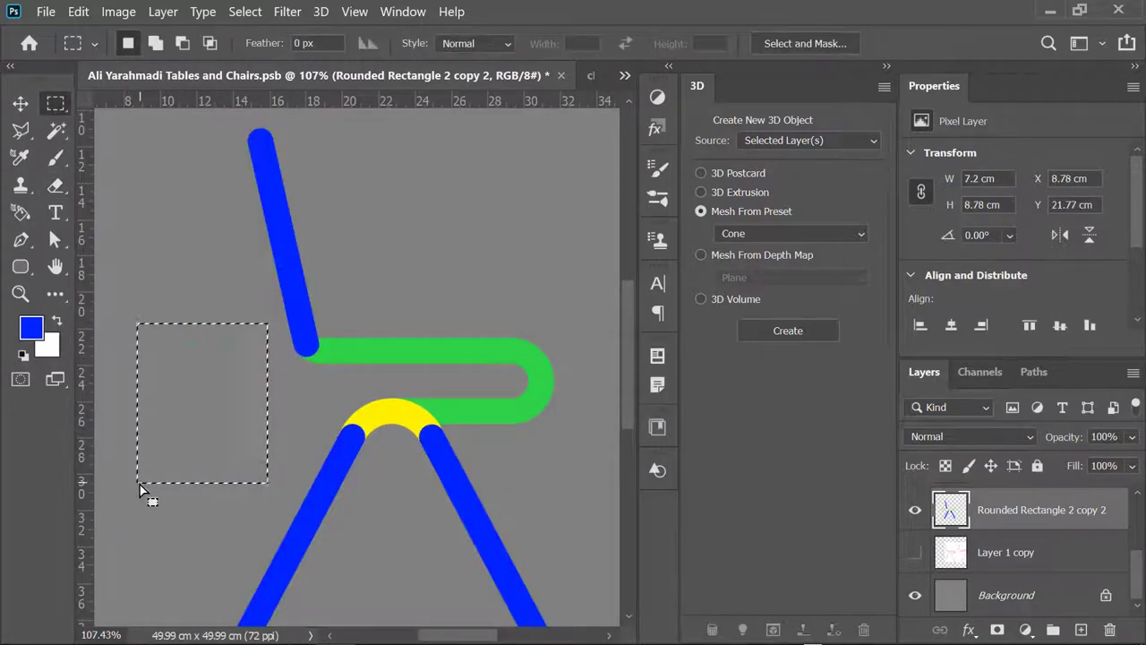
pyautogui.hotkey('ctrl', 'd')
pyautogui.click(914, 553)
# - Brush blue over the back-to-seat corner and the front leg joint
pyautogui.scroll(5, 300, 349)
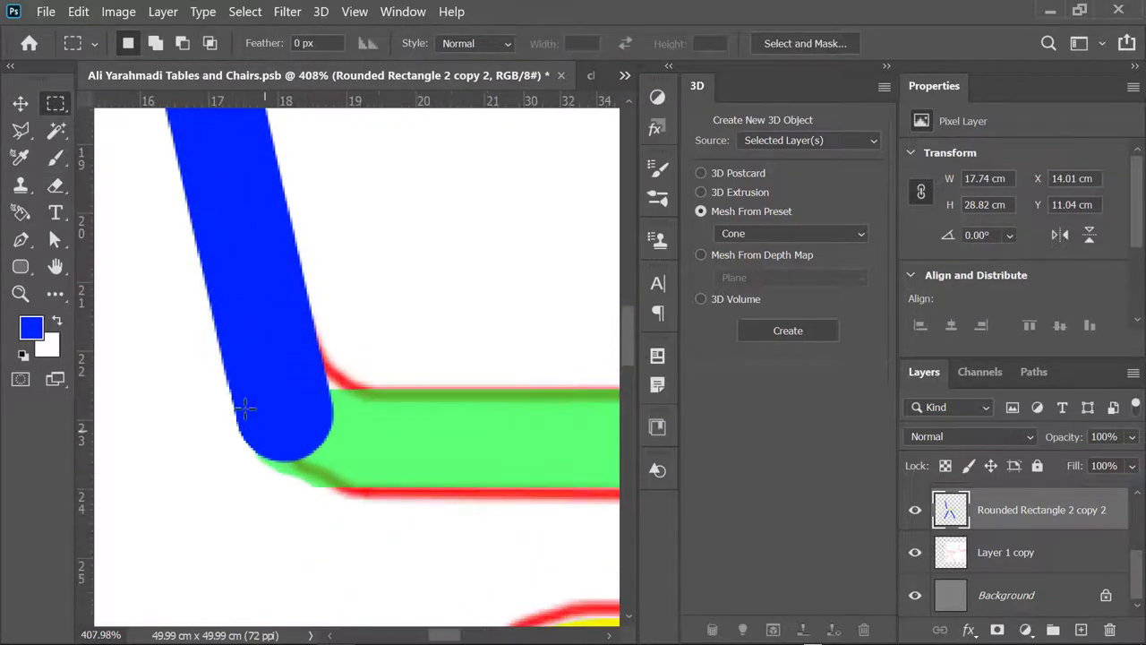
pyautogui.click(55, 159)
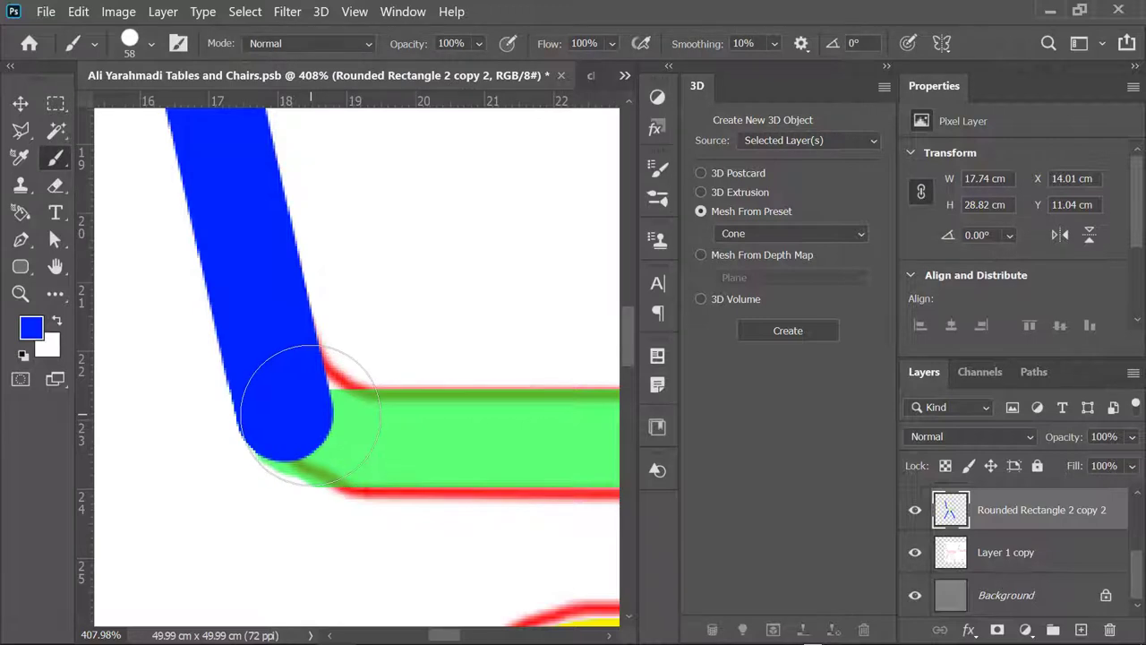
pyautogui.click(309, 416)
pyautogui.click(55, 185)
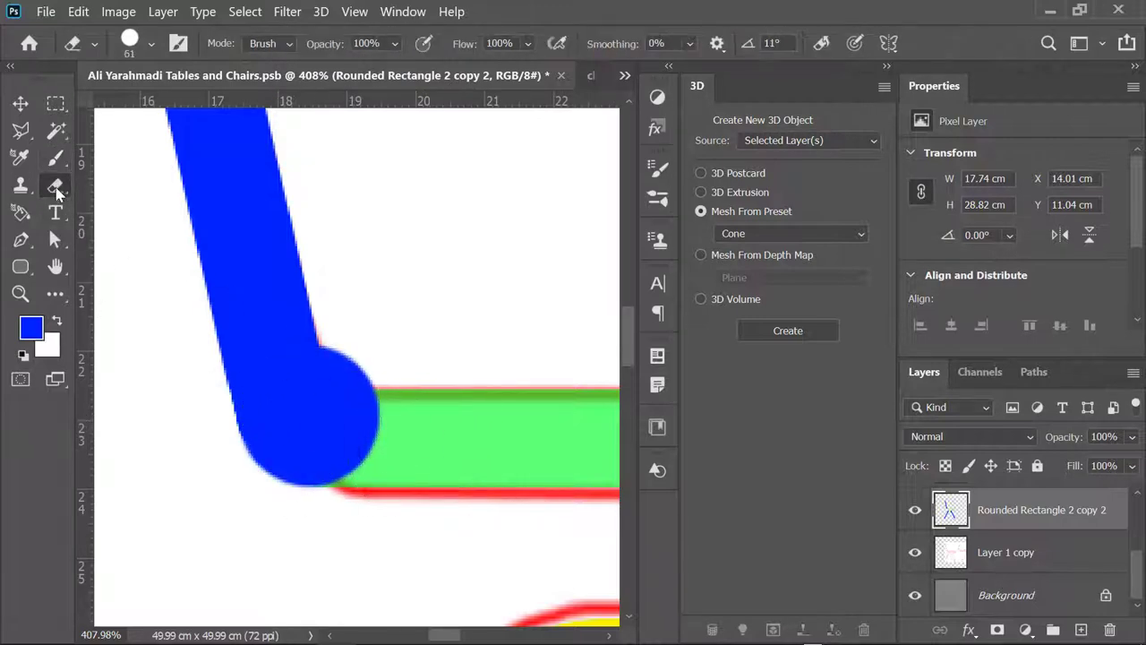
pyautogui.scroll(-4, 394, 359)
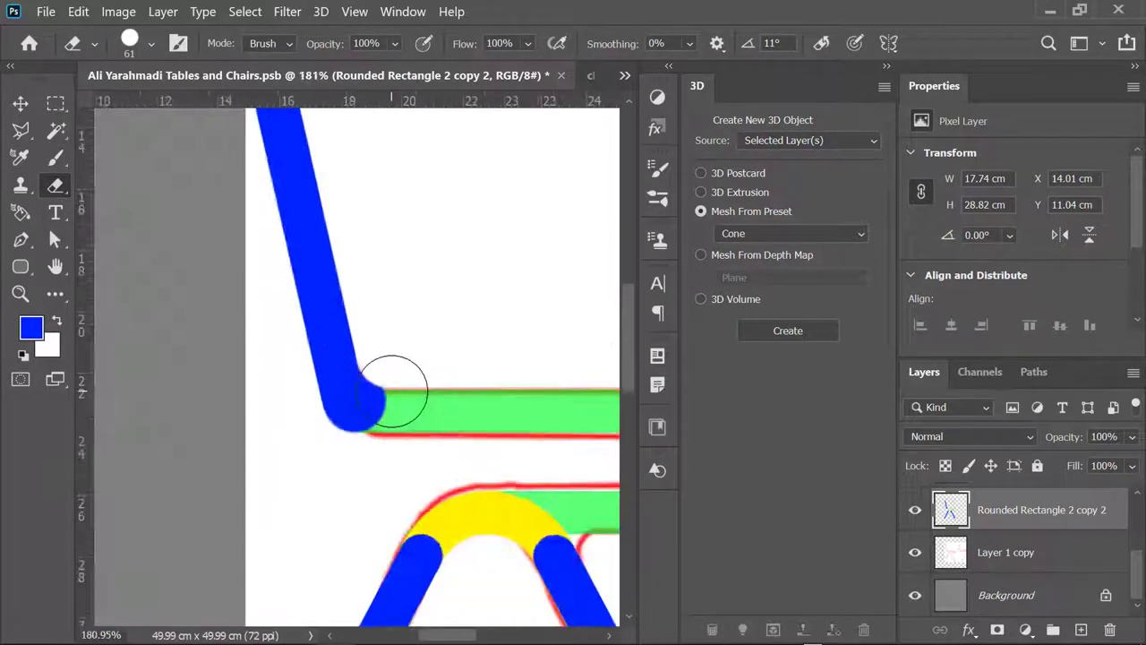
pyautogui.scroll(-4, 538, 484)
pyautogui.scroll(3, 502, 466)
pyautogui.scroll(2, 475, 450)
pyautogui.scroll(1, 468, 446)
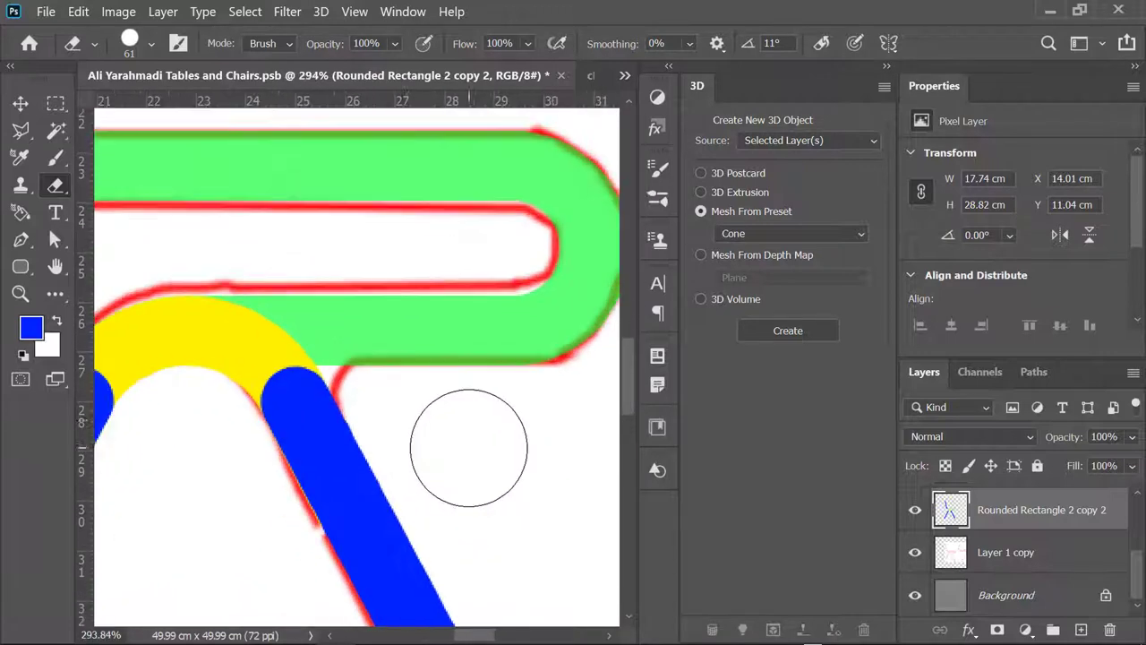
pyautogui.click(303, 351)
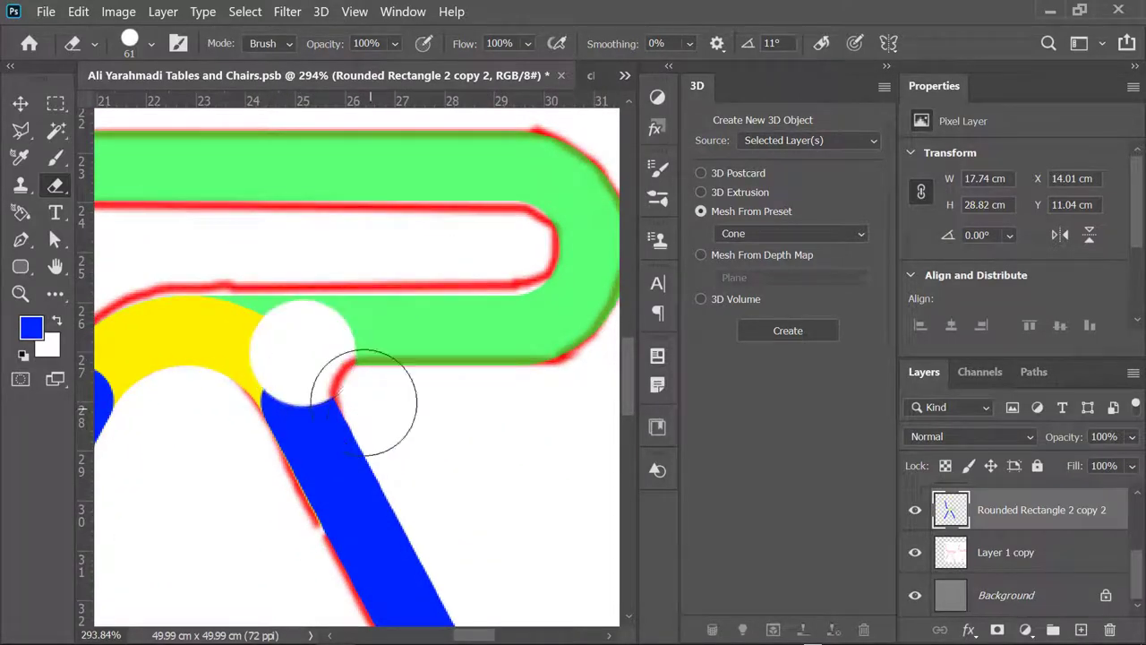
pyautogui.scroll(2, 380, 424)
pyautogui.hotkey('ctrl', 'z')
pyautogui.press('b')
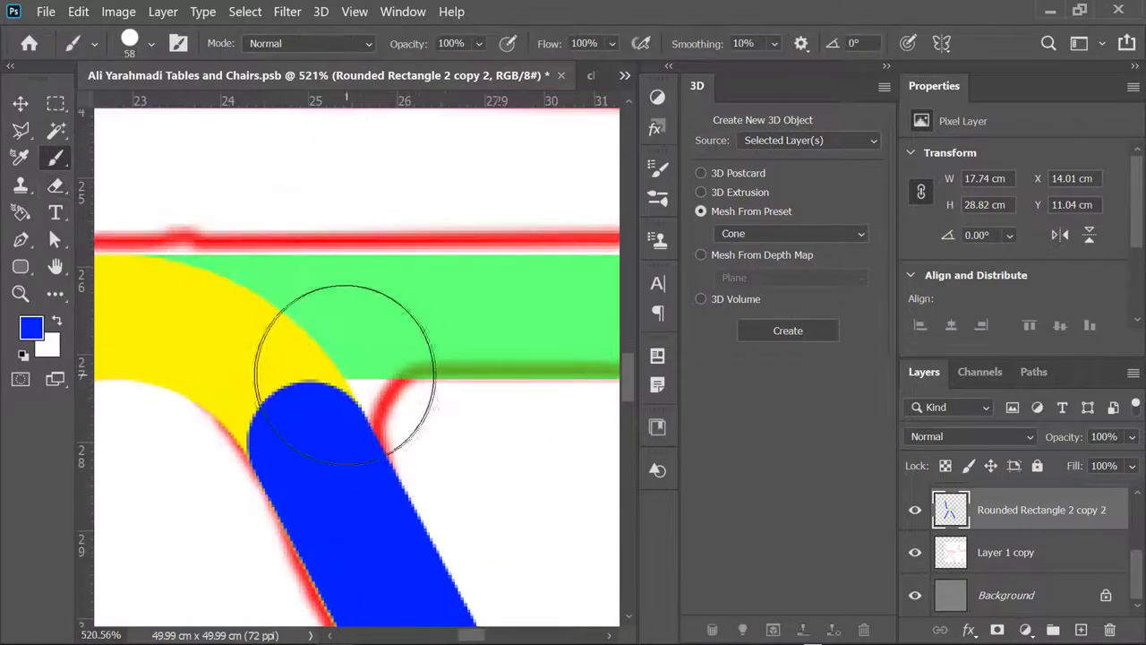
pyautogui.click(348, 374)
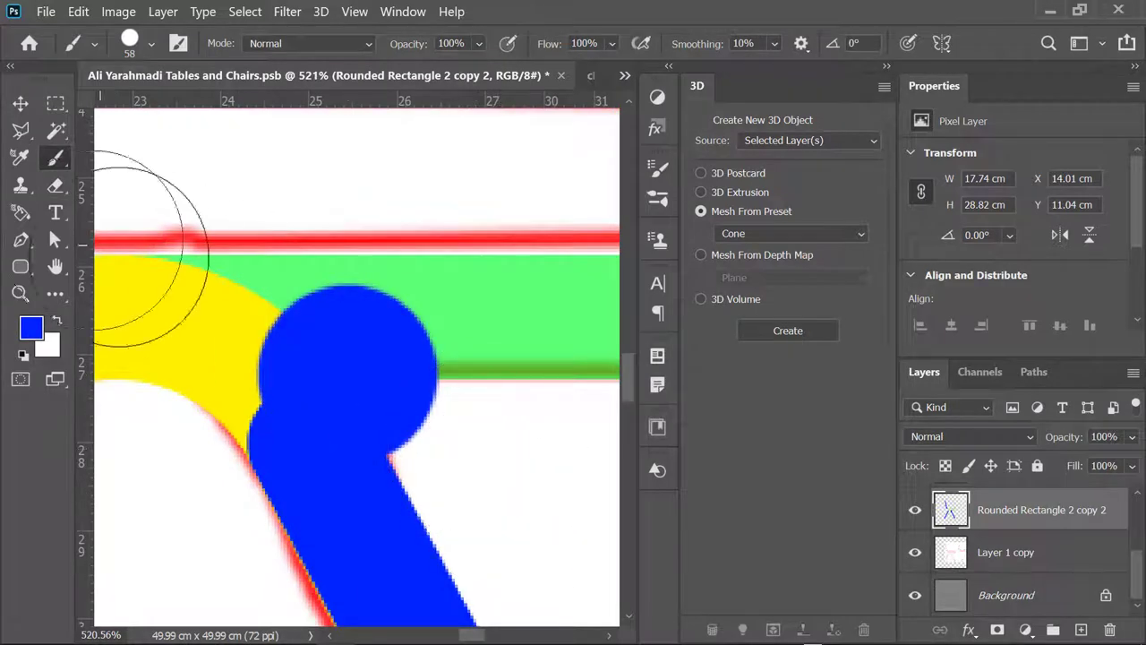
pyautogui.press('e')
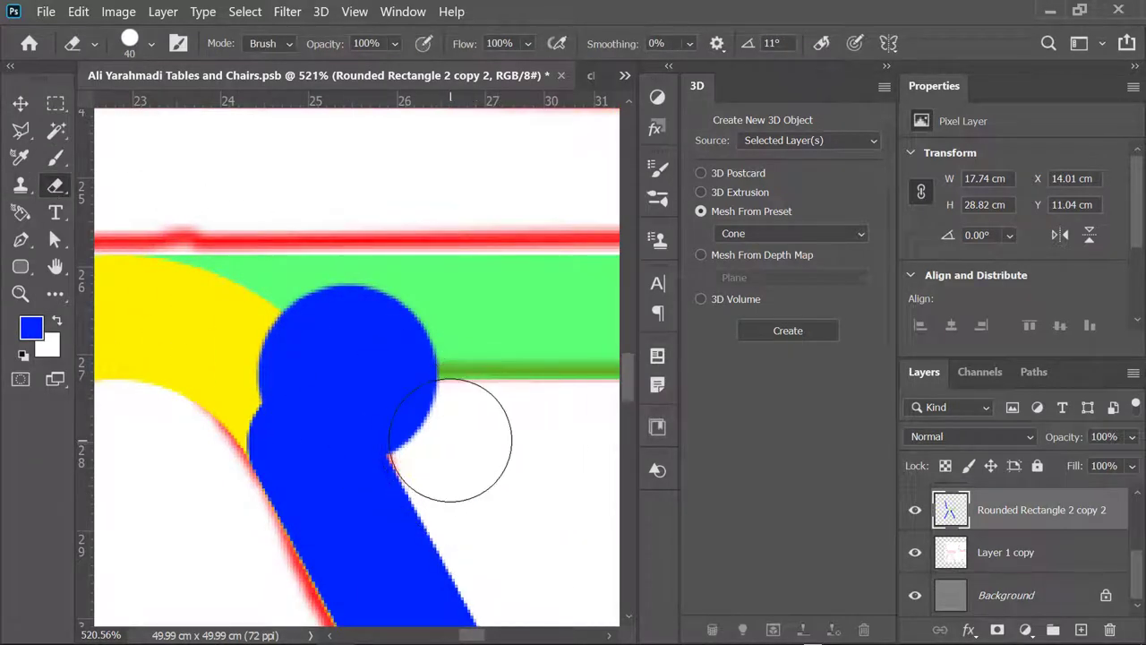
# - Fill the whole chair selection with blue
pyautogui.scroll(-5, 492, 476)
pyautogui.scroll(3, 537, 504)
pyautogui.scroll(-3, 488, 470)
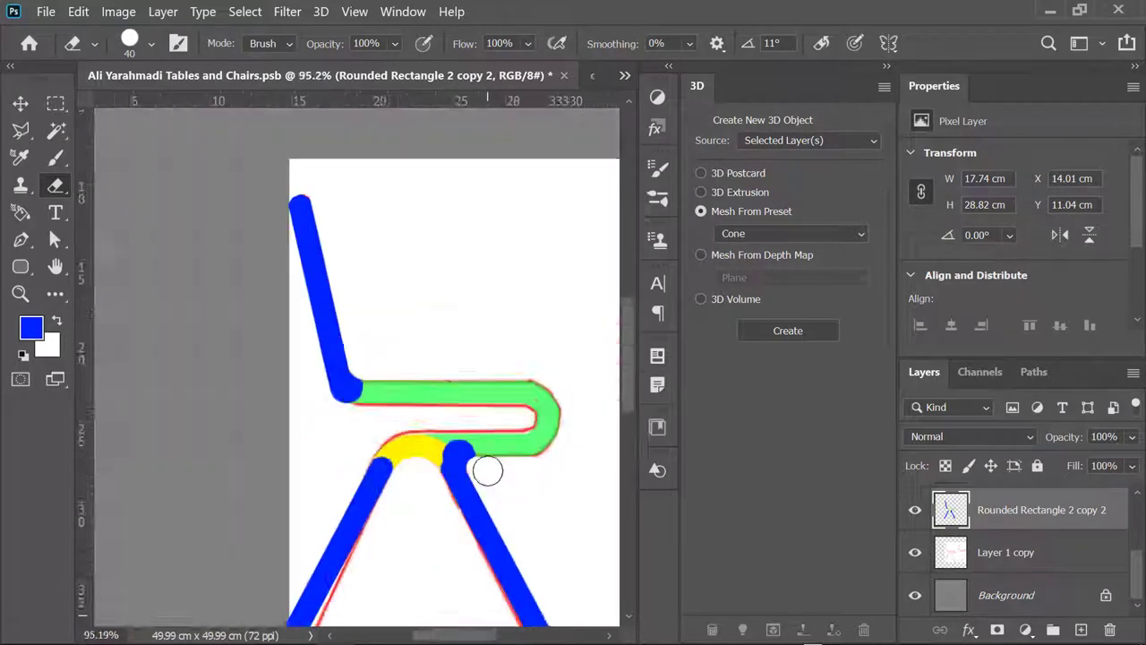
pyautogui.scroll(-2, 487, 470)
pyautogui.hotkey('alt', 'BackSpace')
pyautogui.scroll(3, 523, 434)
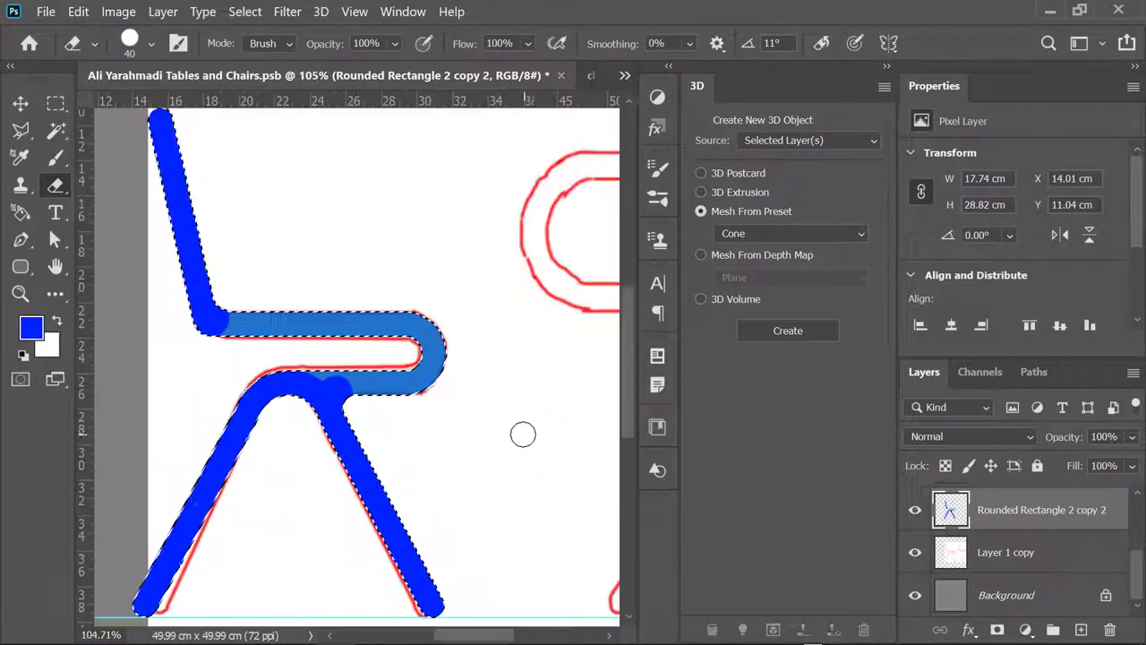
pyautogui.scroll(-2, 523, 435)
pyautogui.hotkey('ctrl', 'd')
pyautogui.scroll(-2, 475, 453)
# - Hide the Layer 1 copy sketch and make a new 3D extrusion from the chair layer
pyautogui.click(915, 552)
pyautogui.scroll(-1, 381, 408)
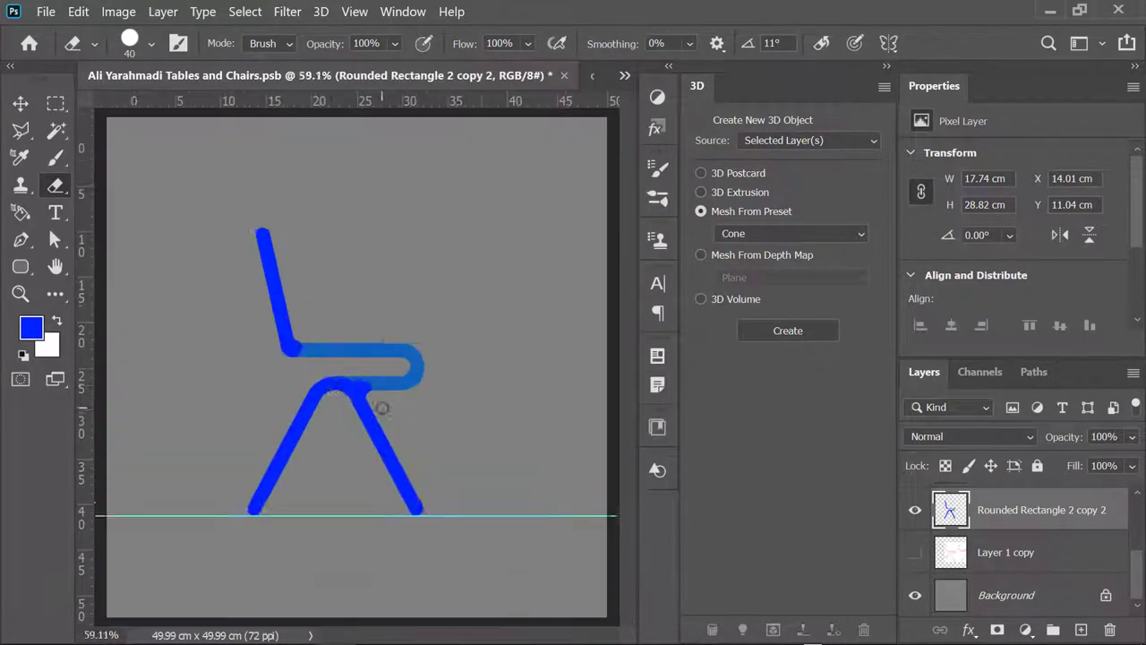
pyautogui.scroll(2, 381, 408)
pyautogui.keyDown('ctrl'); pyautogui.click(950, 509); pyautogui.keyUp('ctrl')
pyautogui.hotkey('ctrl', 'd')
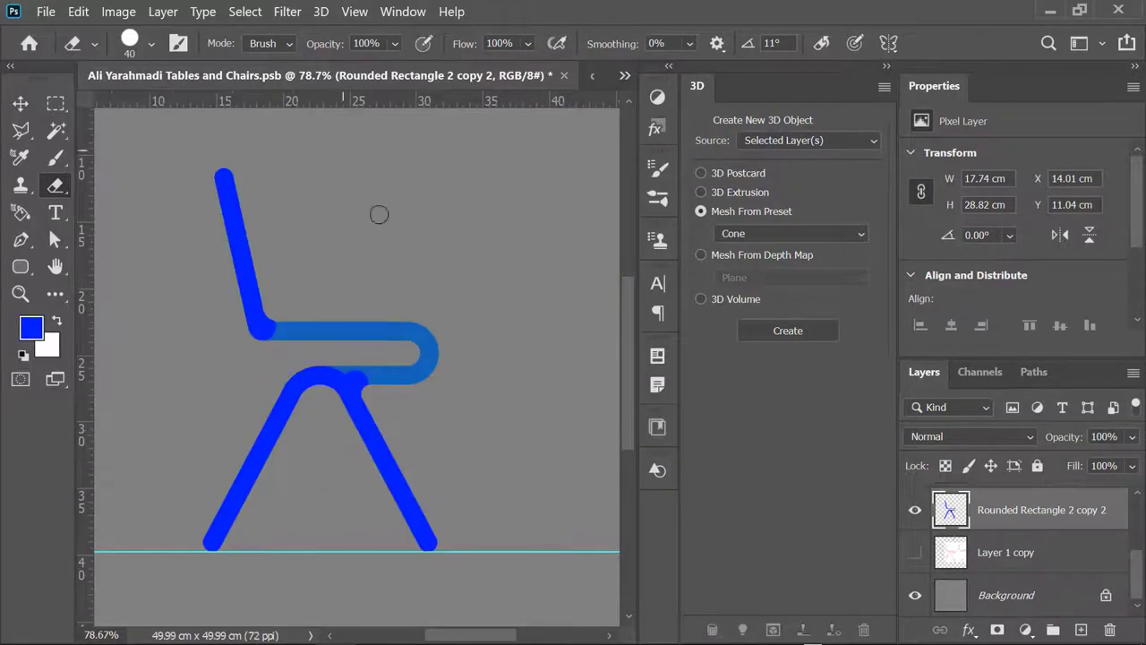
pyautogui.click(321, 11)
pyautogui.click(452, 134)
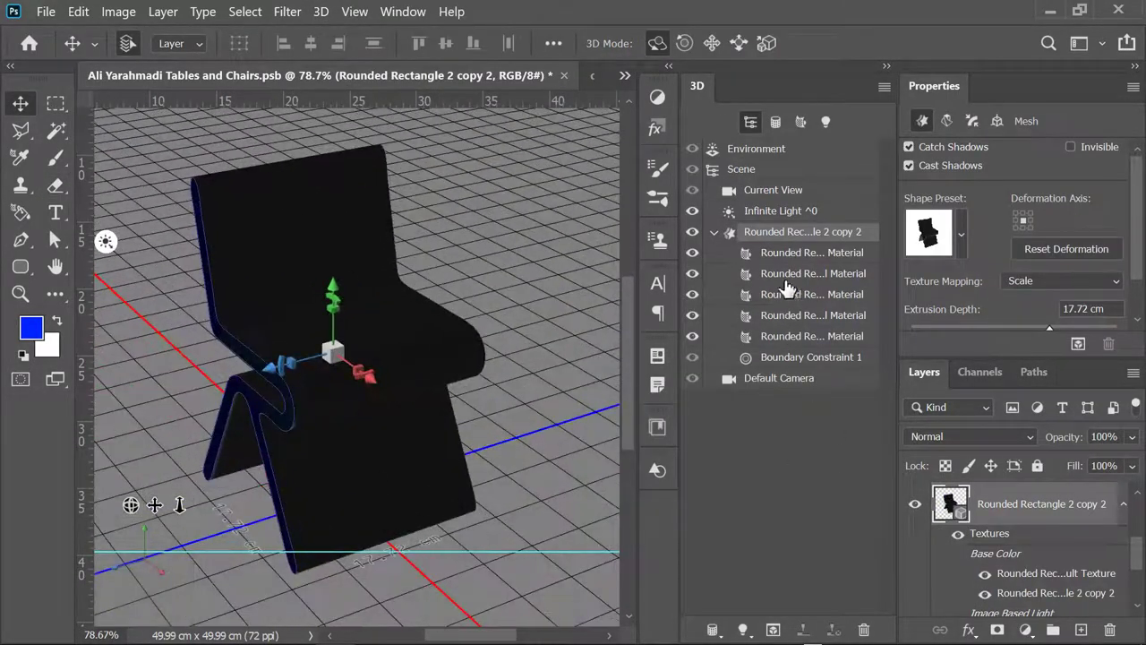
# - Set the chair's extrusion depth to 17 cm and orbit the camera to a front view
pyautogui.moveTo(1140, 262); pyautogui.dragTo(1141, 285)
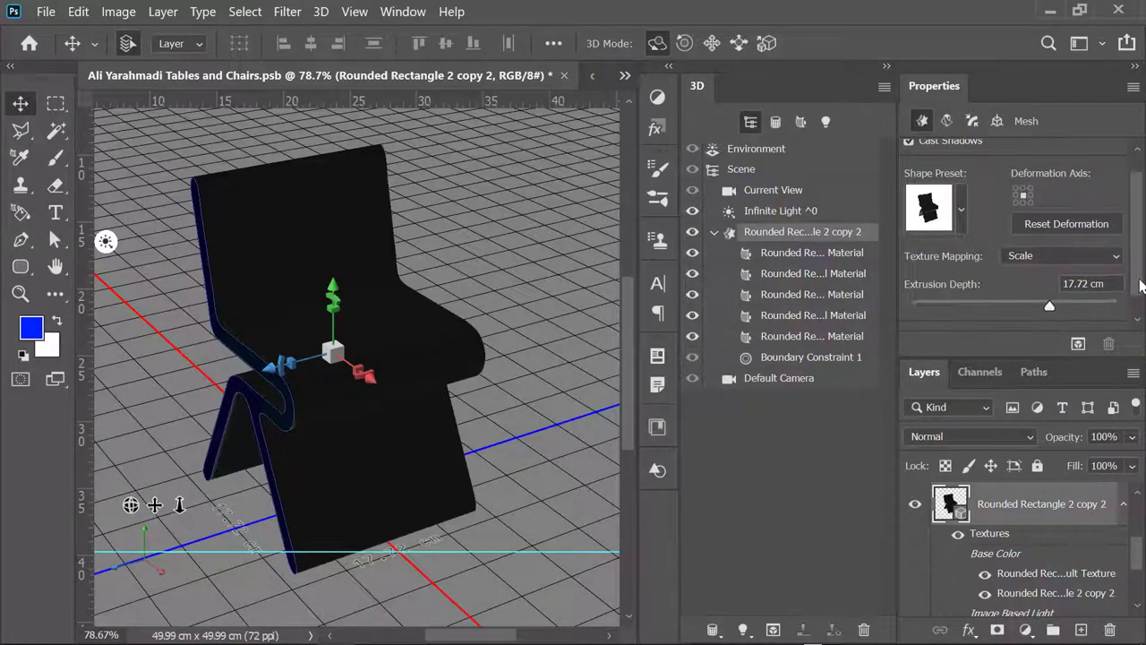
pyautogui.write('17')
pyautogui.press('Return')
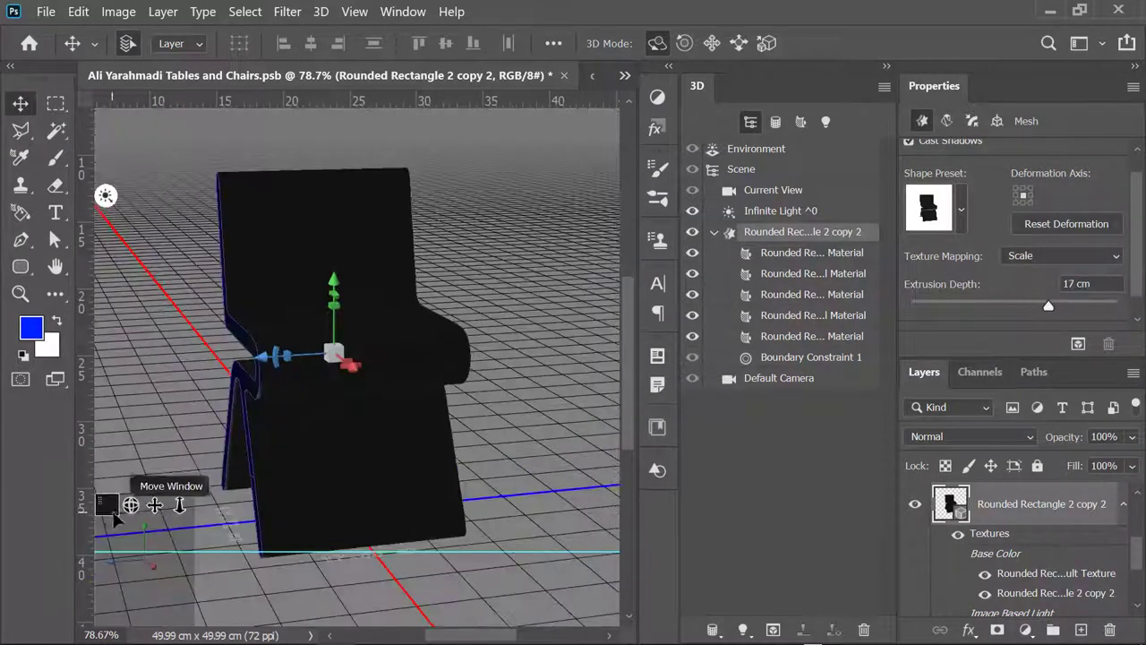
pyautogui.moveTo(131, 506); pyautogui.dragTo(683, 434)
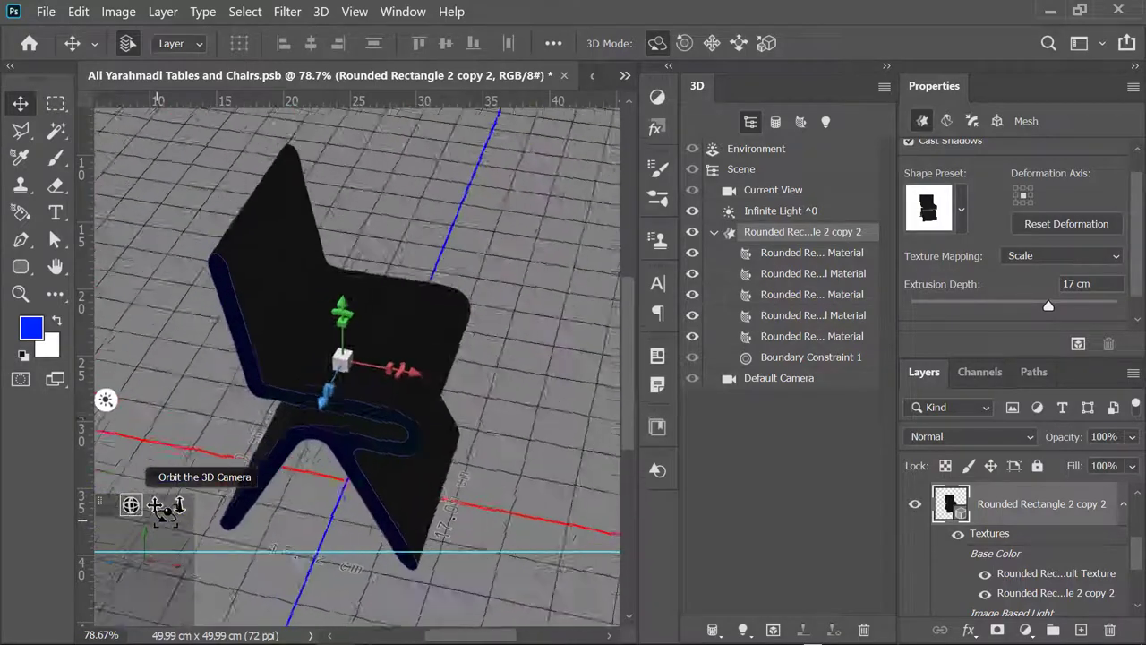
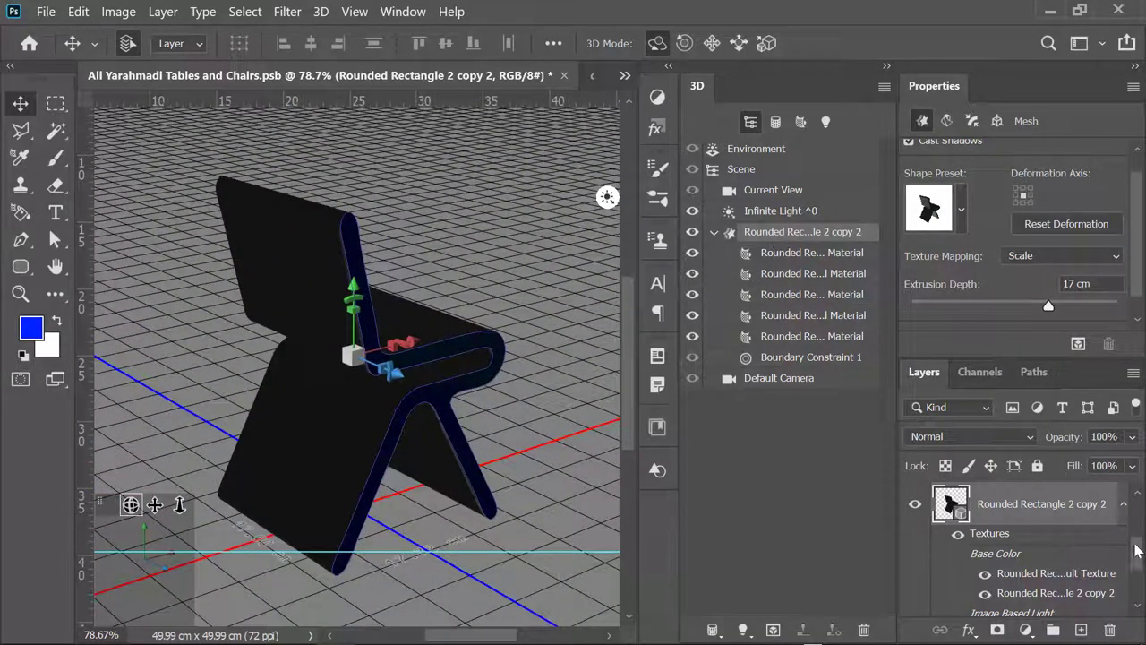
# - Make the Rounded Rectangle 2 copy table-frame layer visible and select it with the chair layer
pyautogui.scroll(5, 1137, 551)
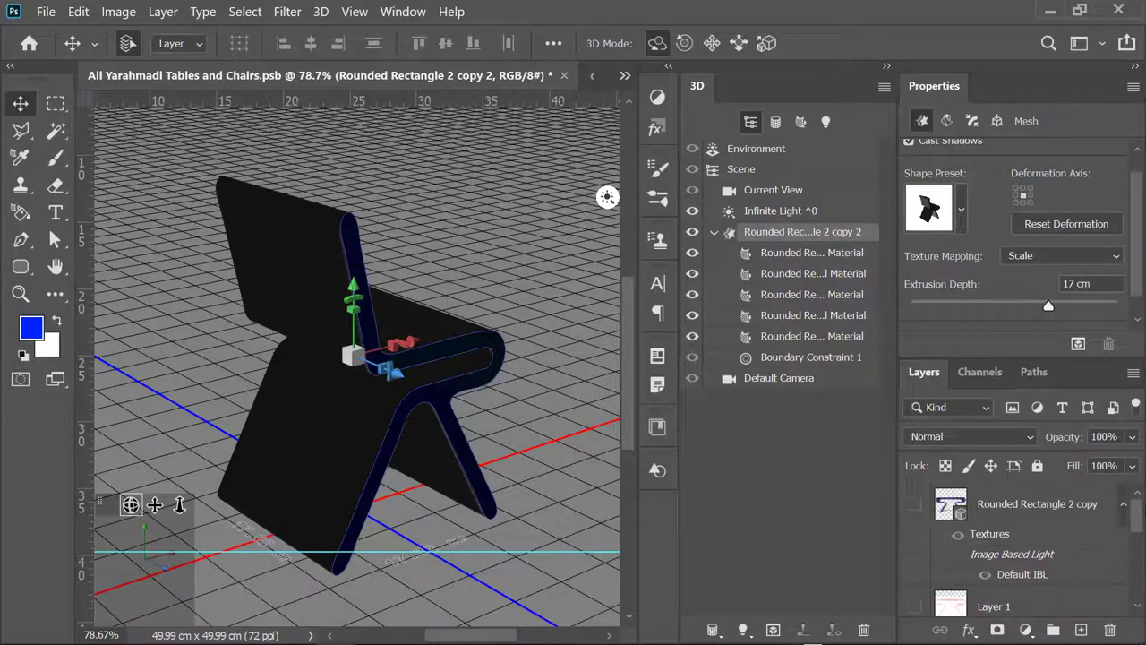
pyautogui.click(915, 505)
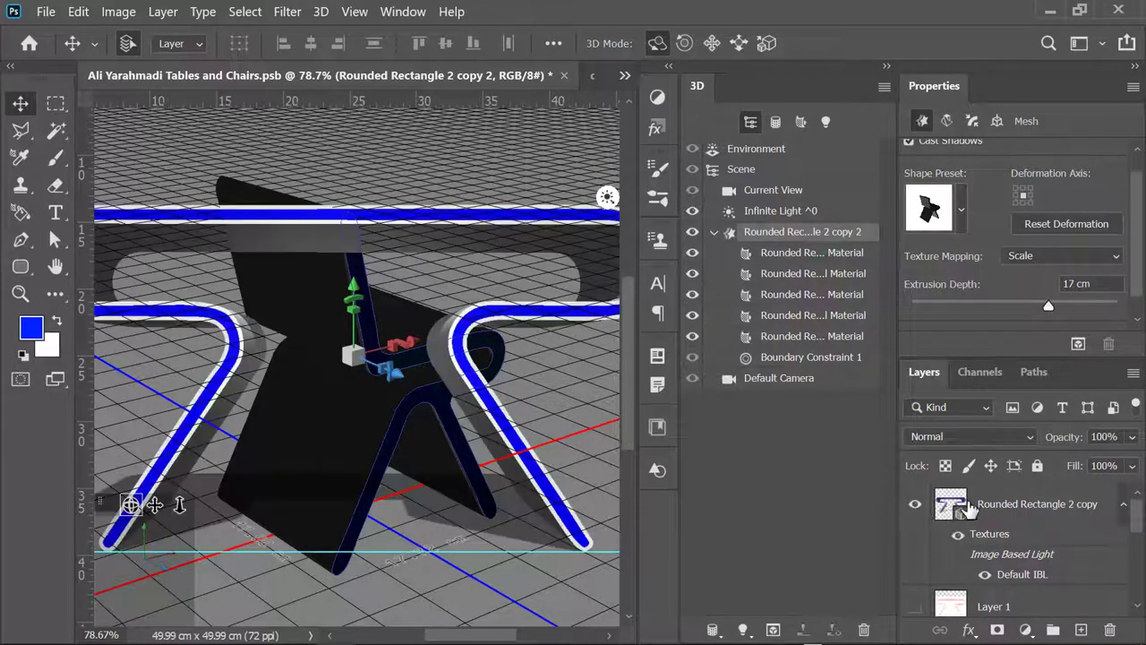
pyautogui.scroll(-4, 1136, 524)
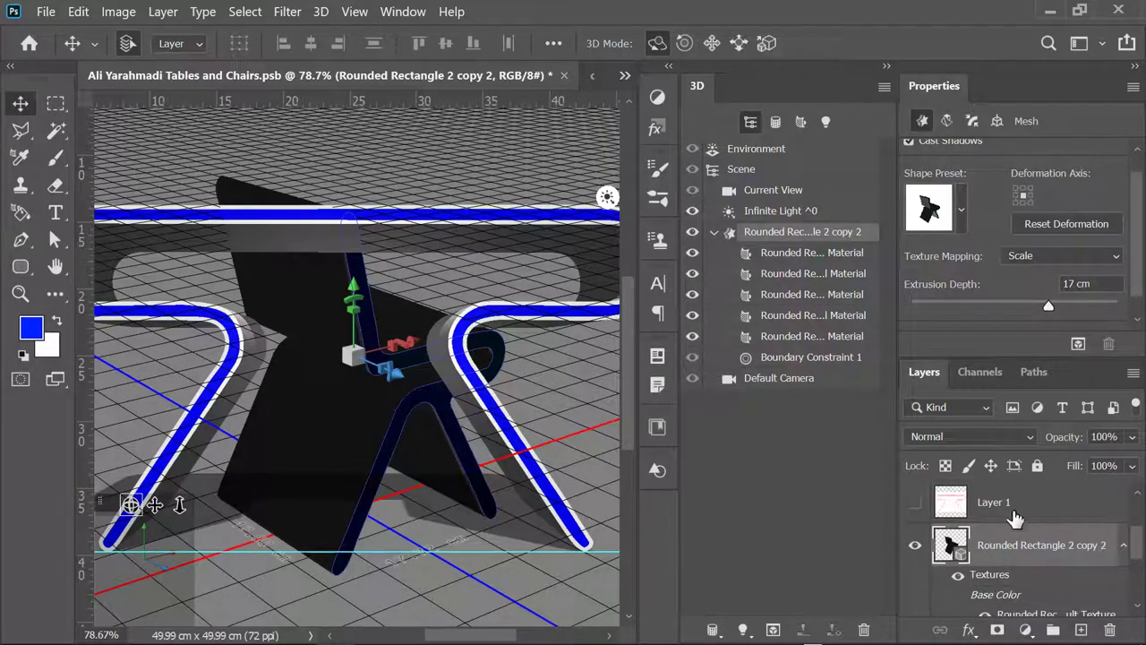
pyautogui.scroll(3, 1136, 502)
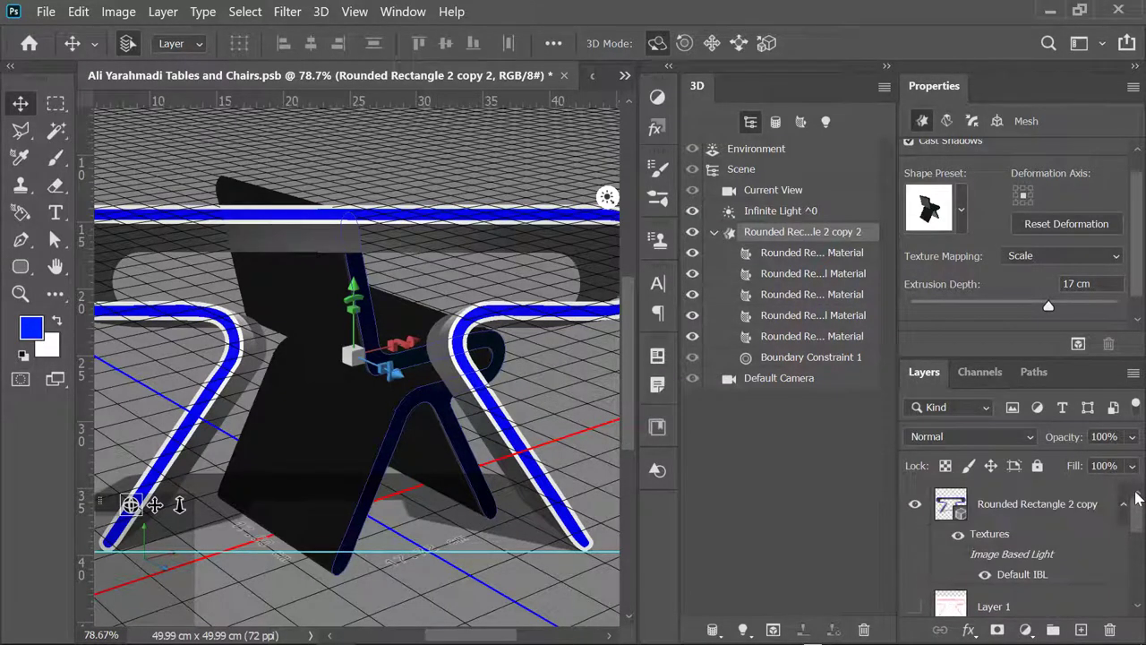
pyautogui.click(1019, 511)
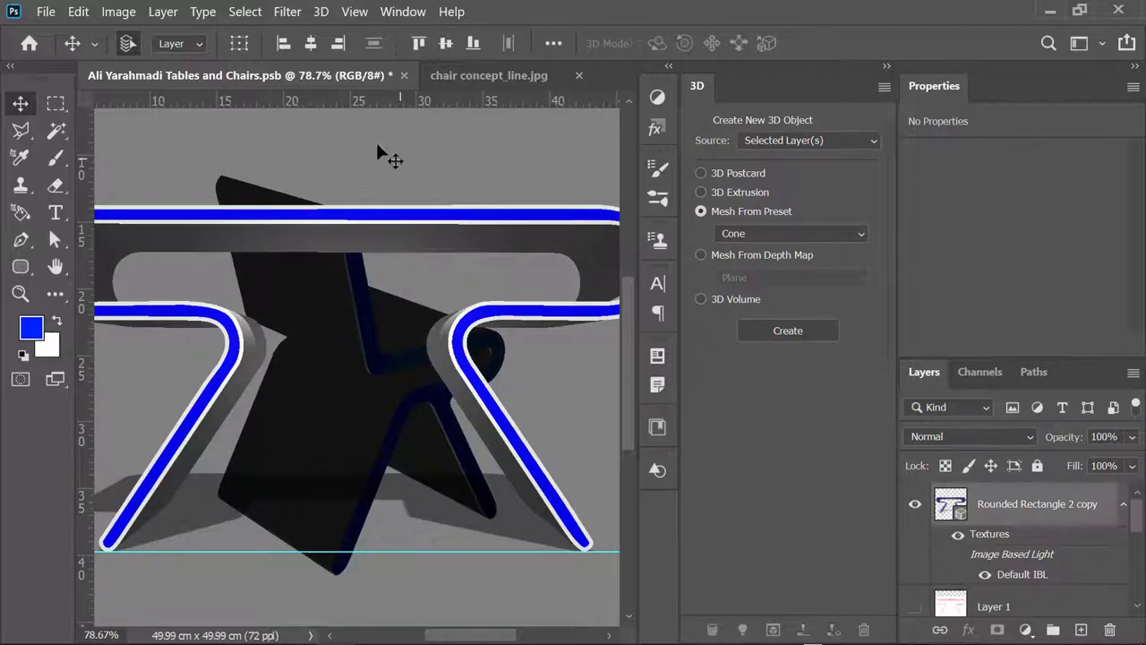
pyautogui.click(321, 12)
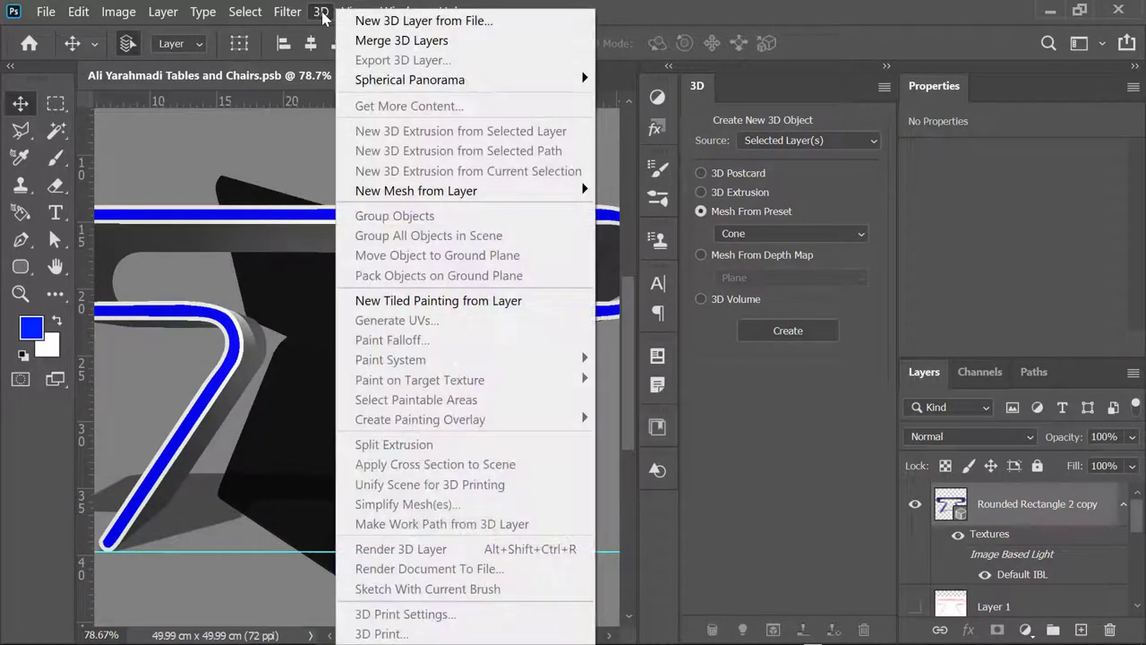
# - Merge the 3D layers, then reset the chair's coordinates and move it to ground
pyautogui.click(424, 40)
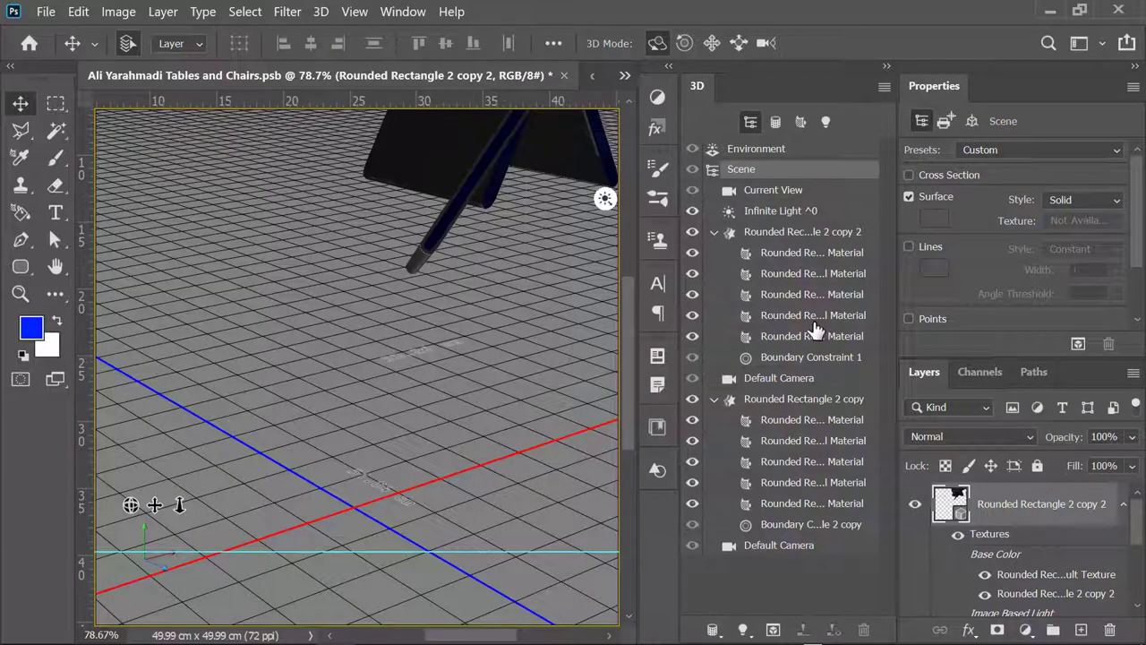
pyautogui.click(781, 236)
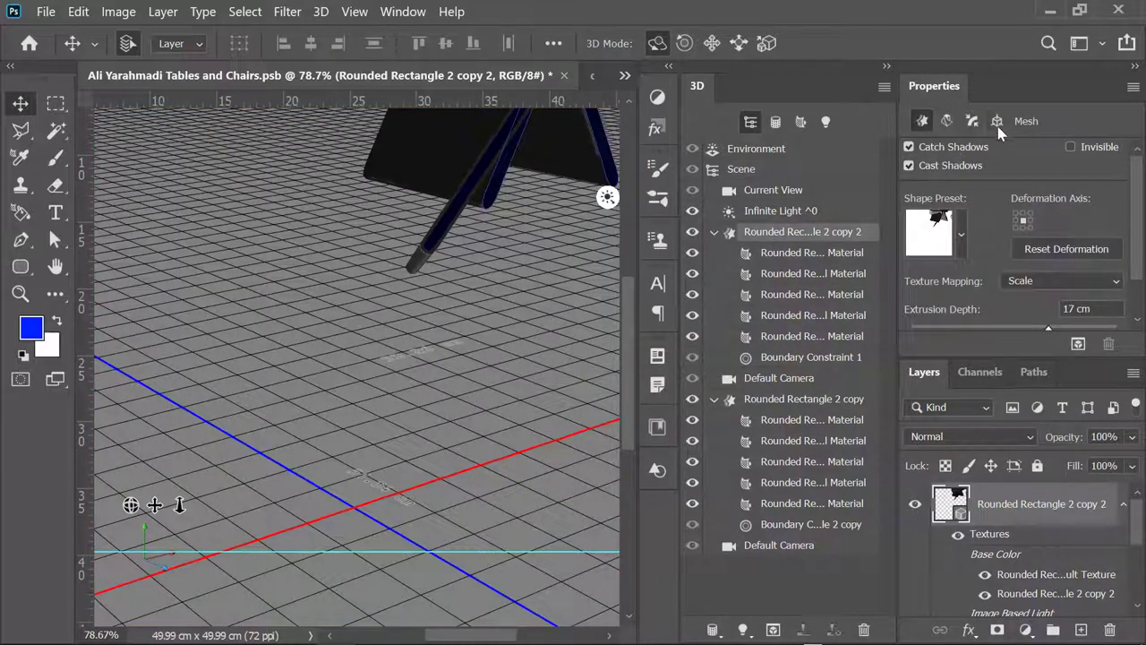
pyautogui.moveTo(1140, 210); pyautogui.dragTo(1140, 240)
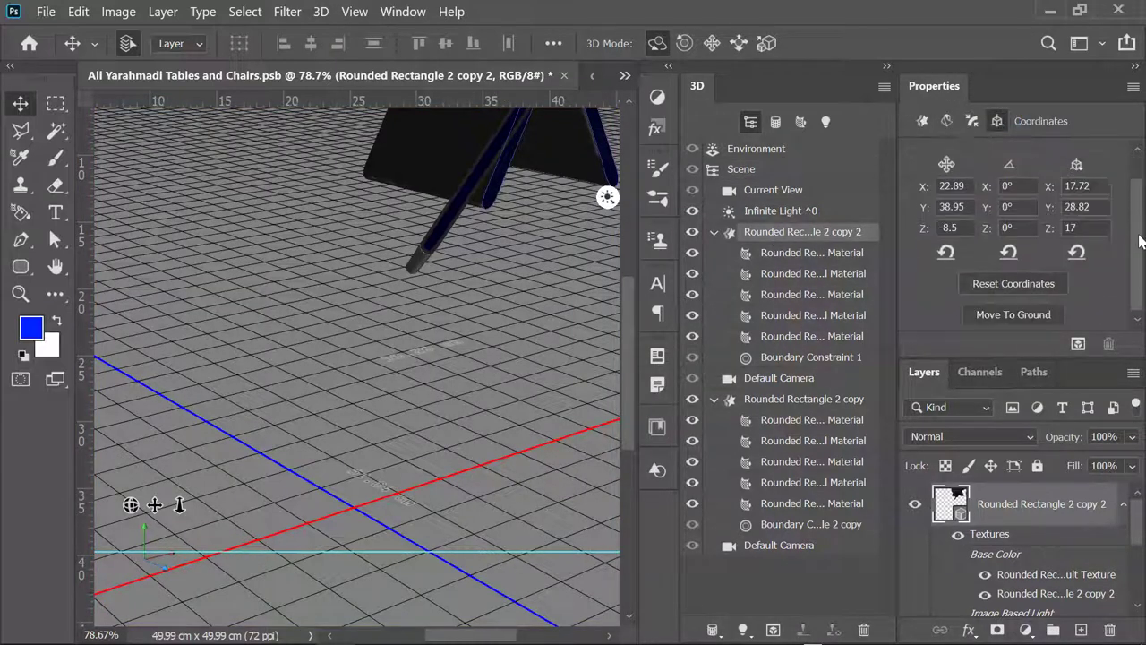
pyautogui.click(1030, 285)
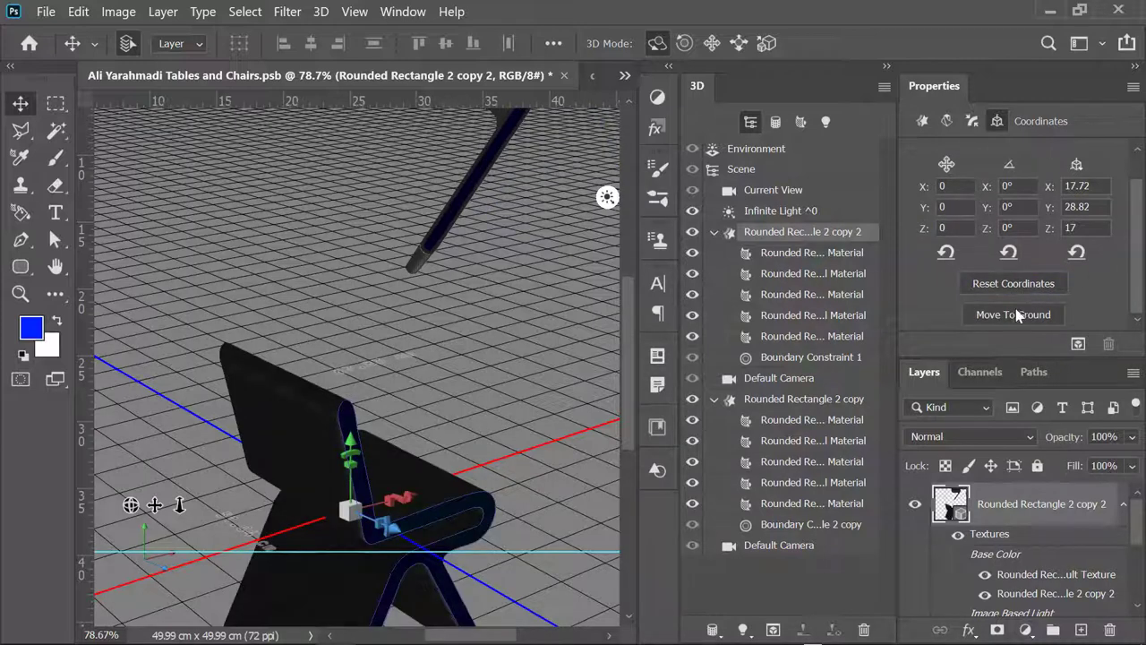
pyautogui.click(1016, 315)
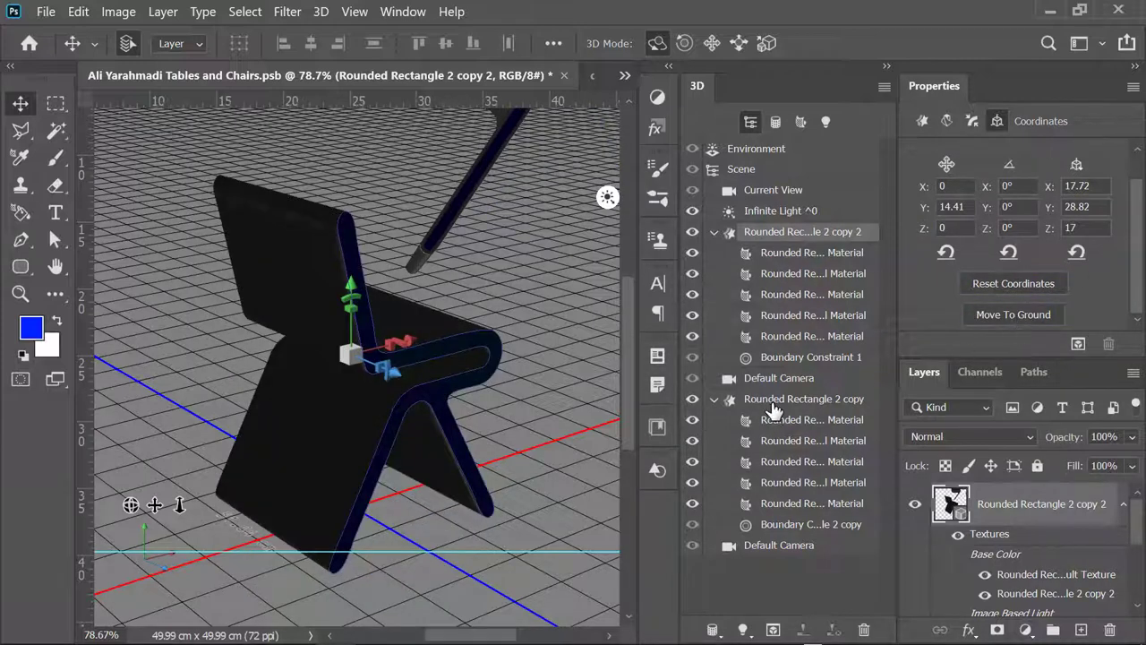
# - Reset the table's coordinates, move it to ground, and pull the camera back
pyautogui.click(774, 404)
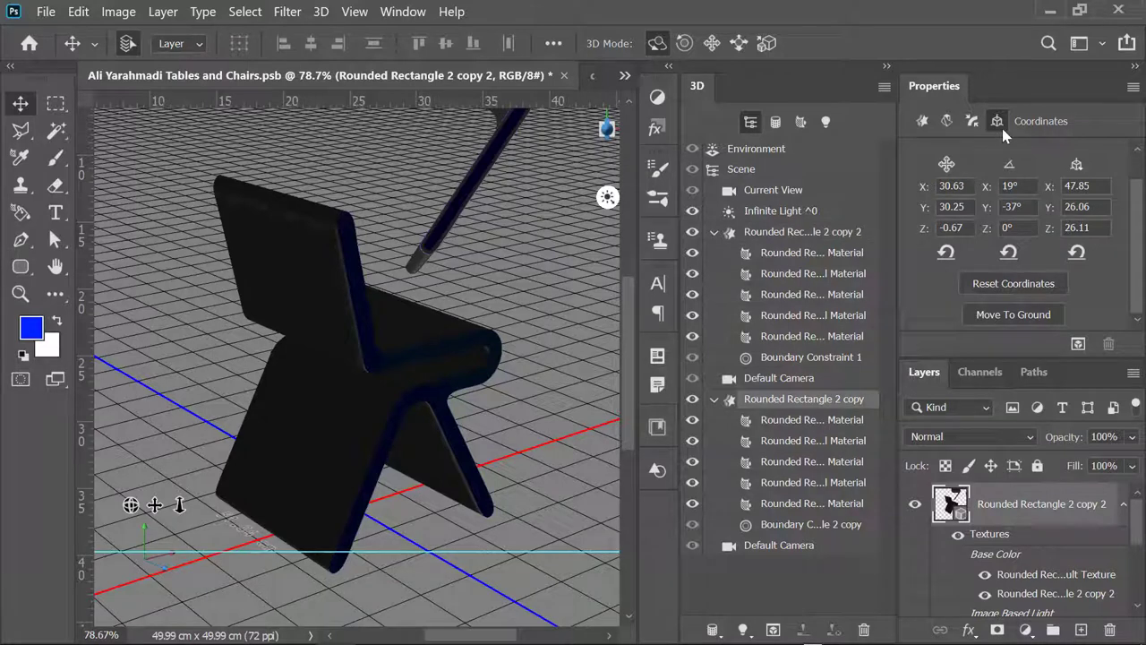
pyautogui.click(1010, 284)
pyautogui.click(995, 315)
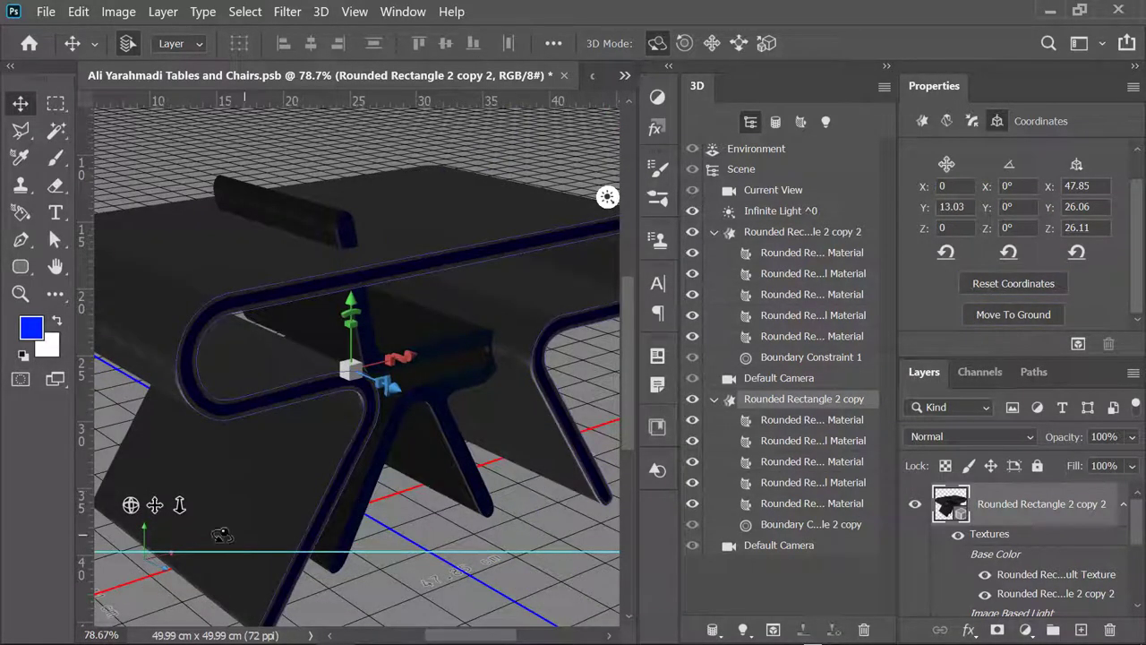
pyautogui.moveTo(180, 505)
pyautogui.mouseDown()
pyautogui.moveTo(158, 381)
pyautogui.moveTo(330, 448)
pyautogui.mouseUp()
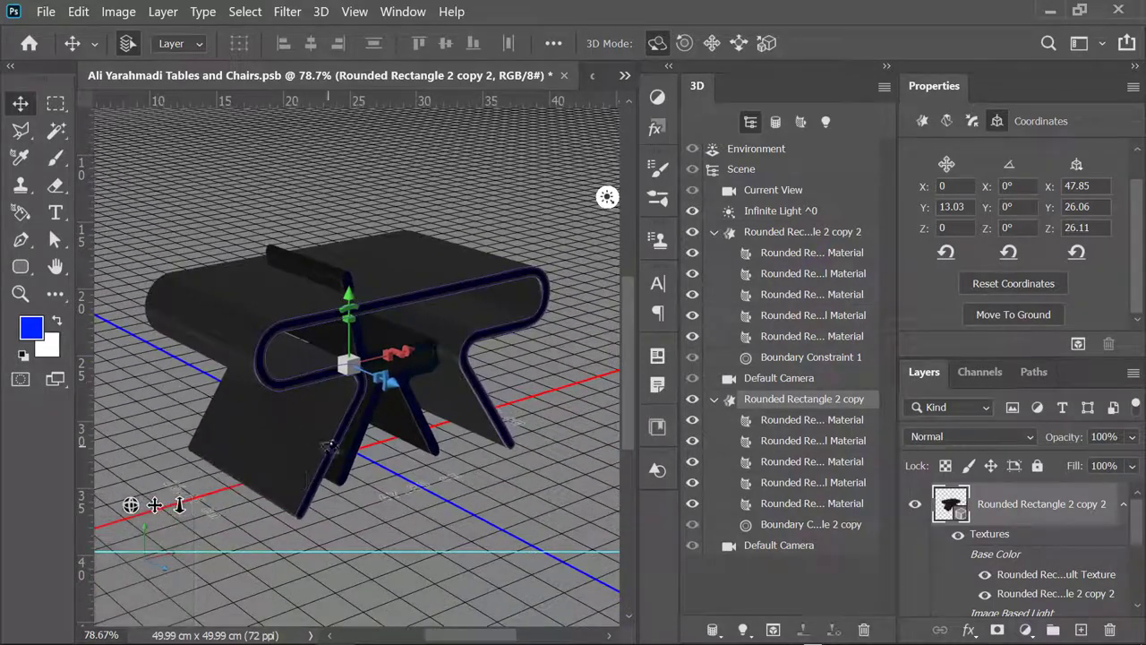
pyautogui.click(767, 234)
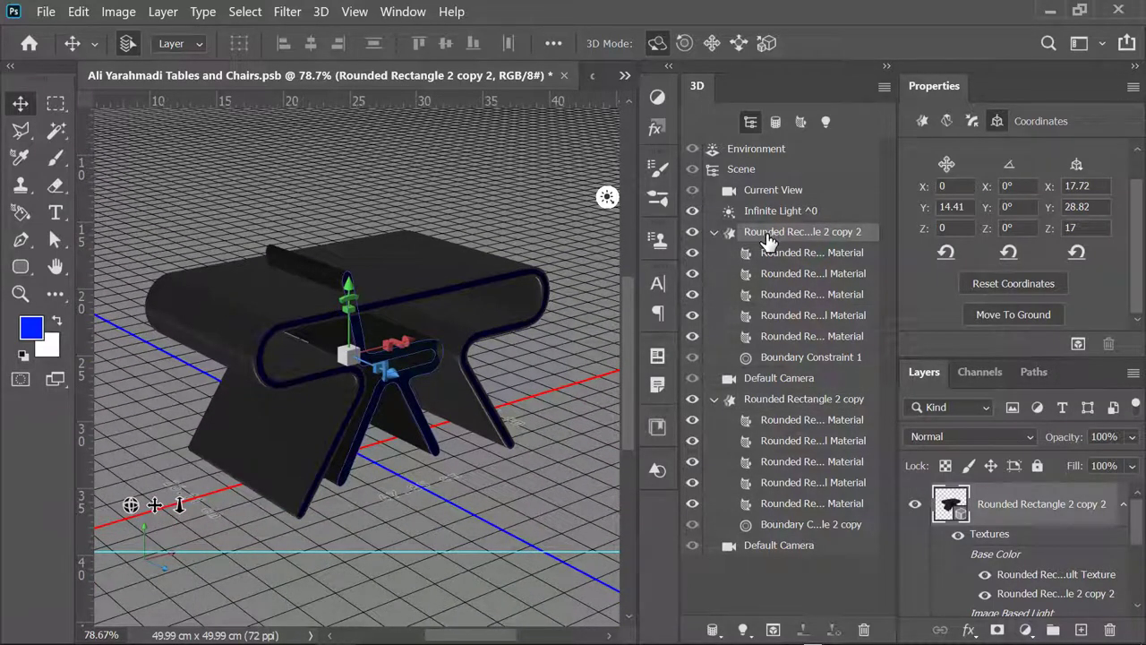
# - Rename the two meshes to 'chair' and 'table' in the 3D panel
pyautogui.doubleClick(801, 232)
pyautogui.write('chai')
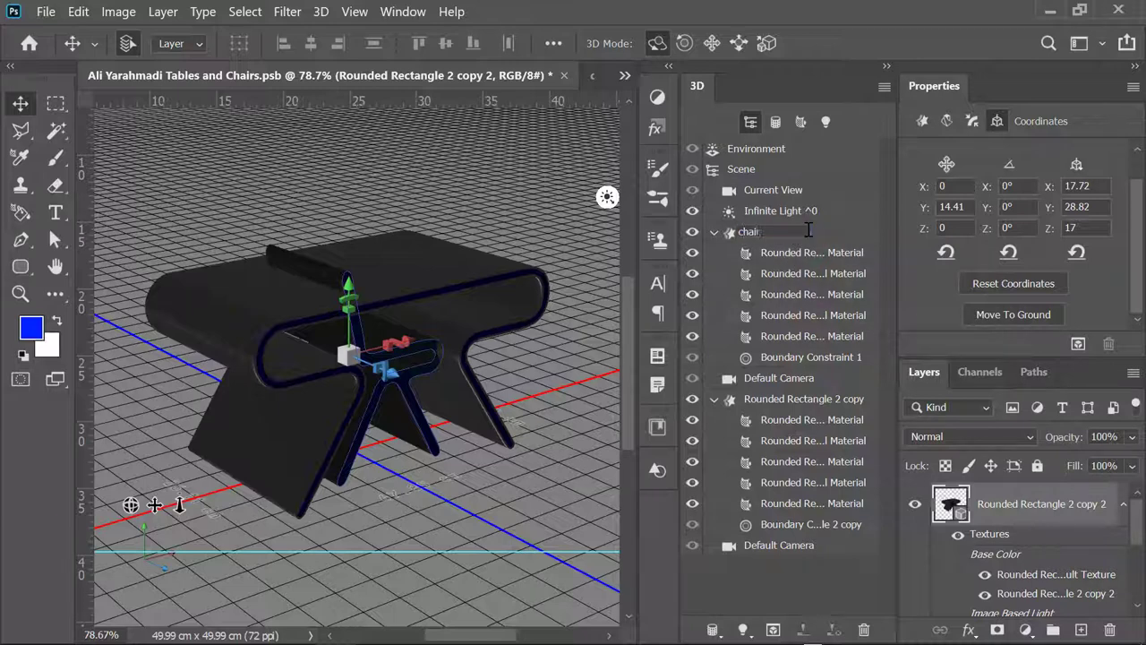
pyautogui.write('r')
pyautogui.click(774, 399)
pyautogui.doubleClick(773, 399)
pyautogui.write('table')
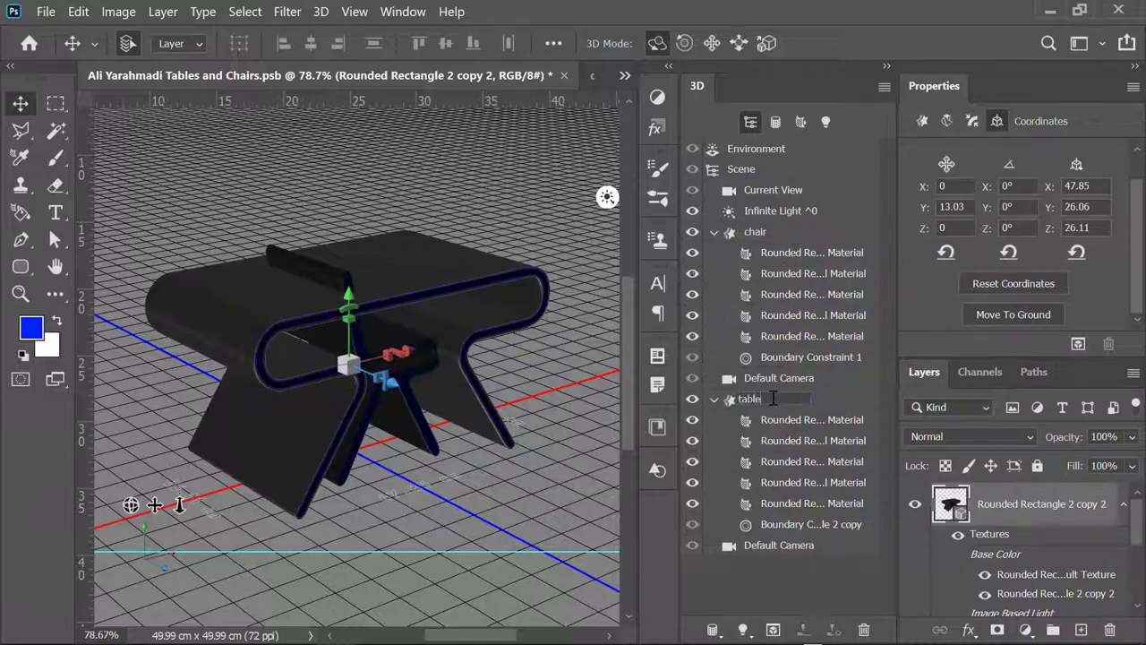
pyautogui.press('Return')
pyautogui.click(691, 401)
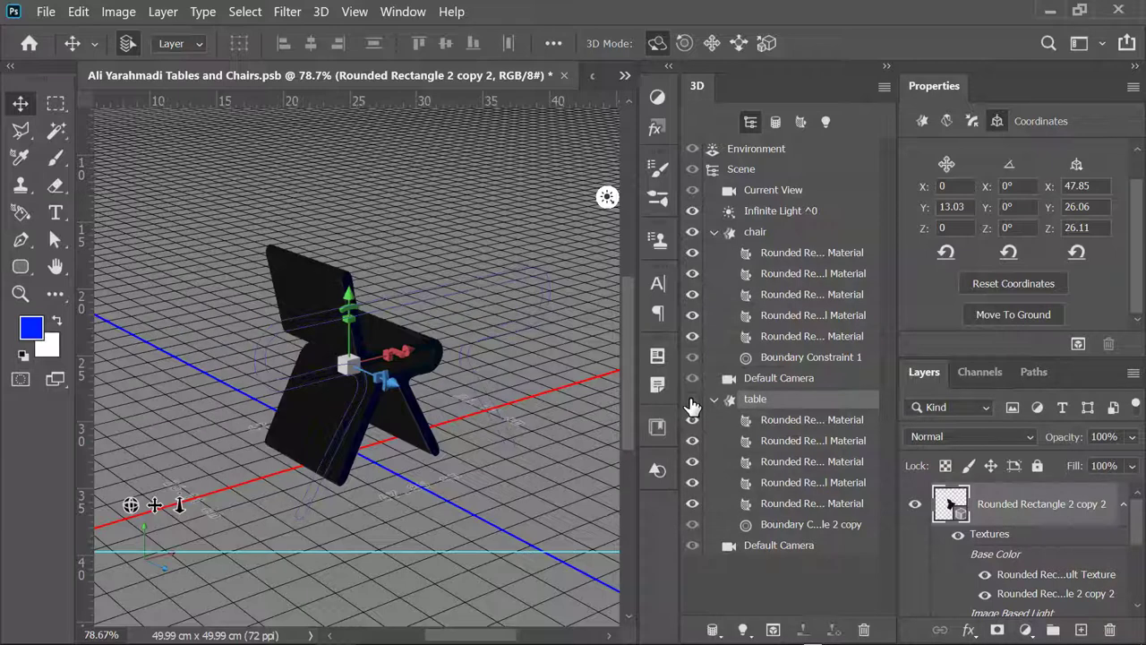
pyautogui.click(692, 402)
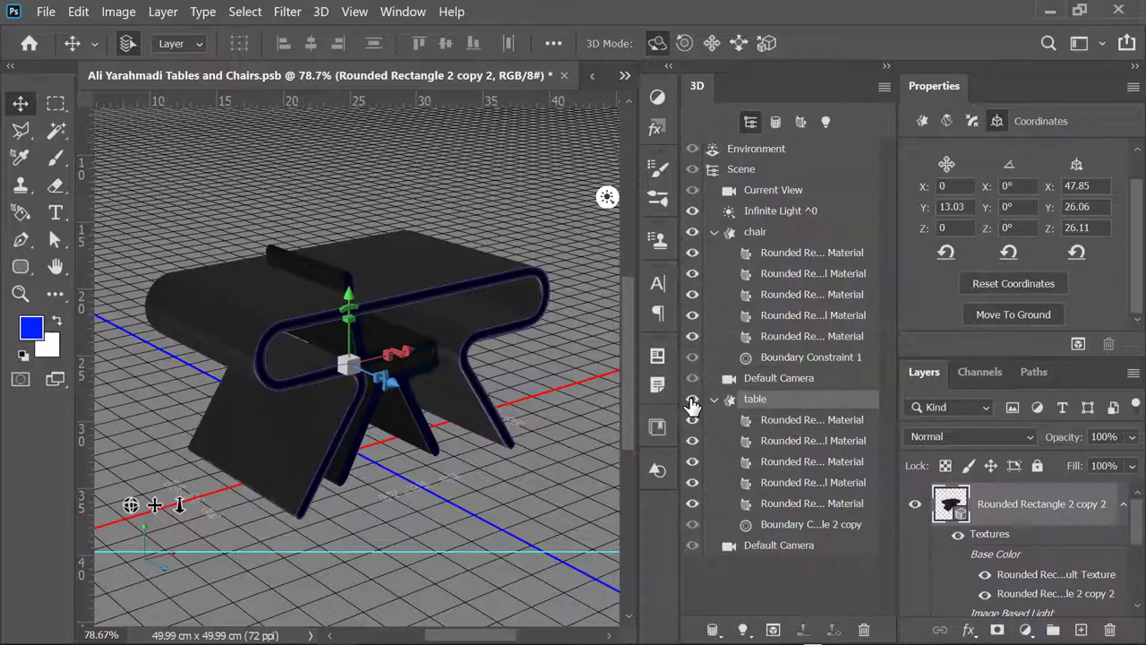
# - Rotate the chair 90° on Y and slide it out beside the table
pyautogui.click(756, 238)
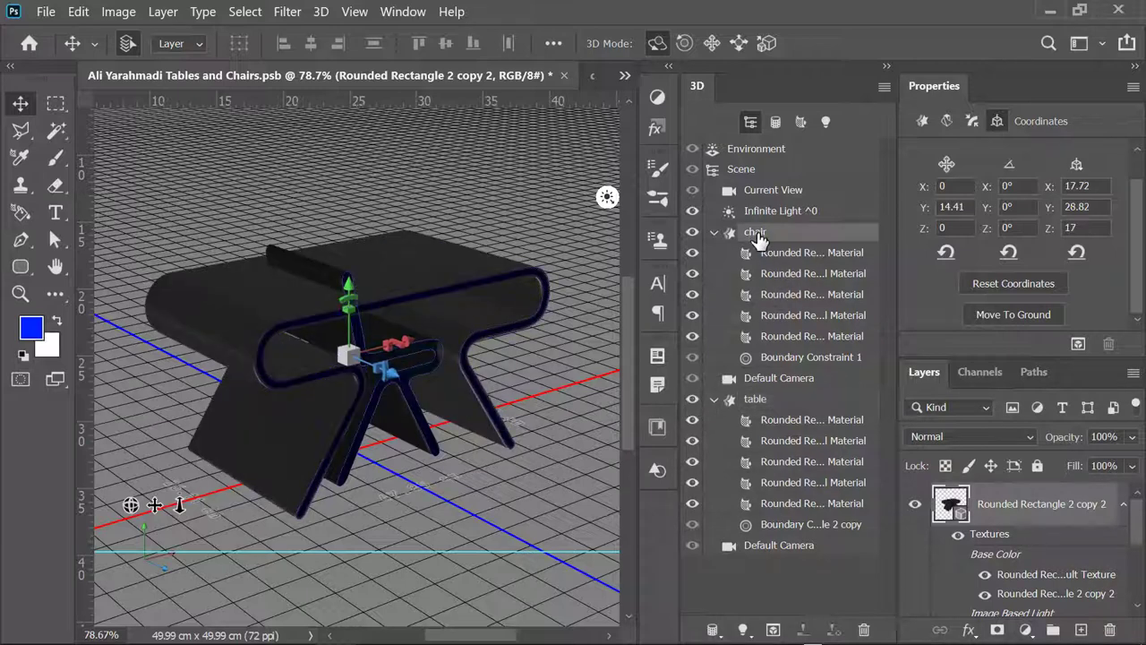
pyautogui.moveTo(992, 215); pyautogui.dragTo(1132, 216)
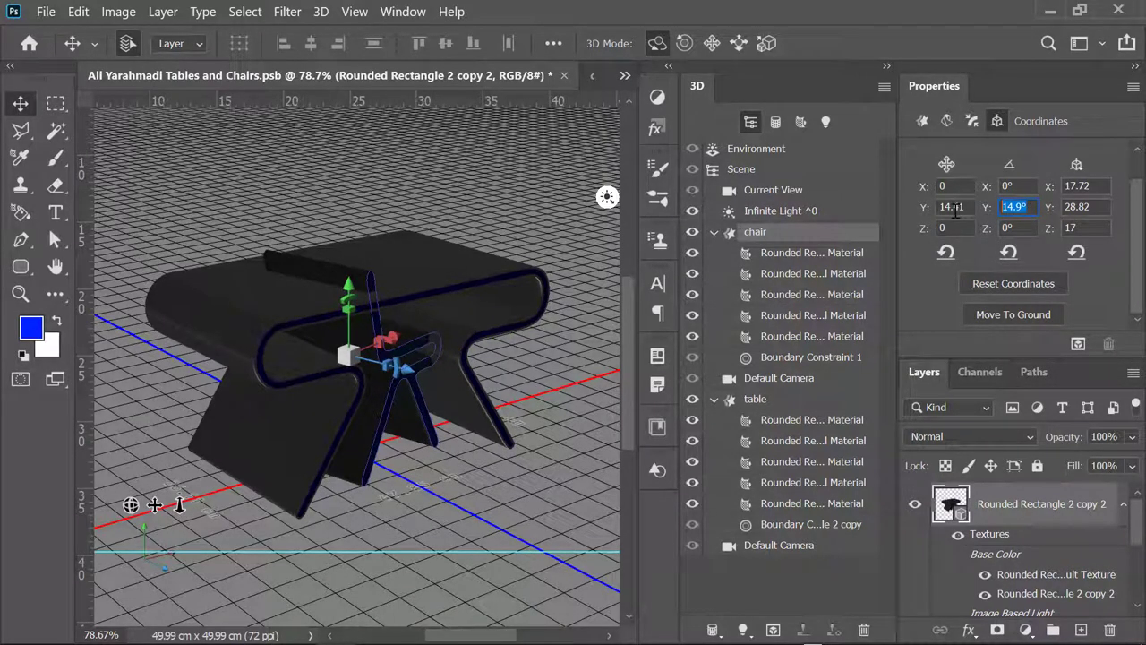
pyautogui.write('90')
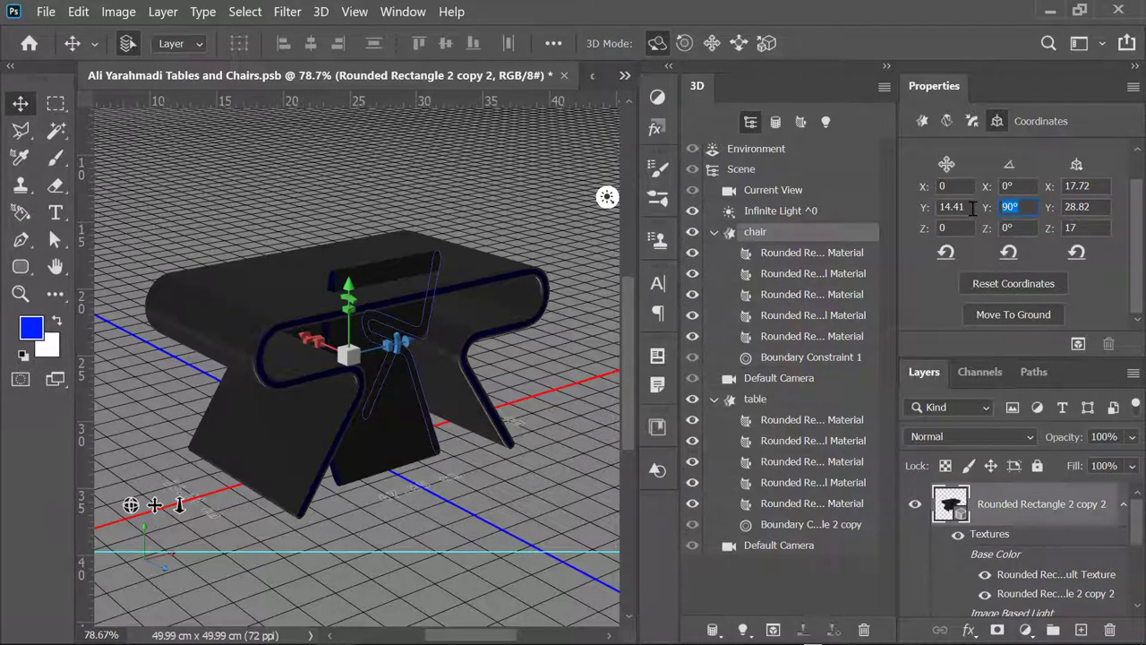
pyautogui.moveTo(313, 341)
pyautogui.mouseDown()
pyautogui.moveTo(358, 357)
pyautogui.moveTo(331, 394)
pyautogui.mouseUp()
pyautogui.moveTo(131, 504); pyautogui.dragTo(99, 503)
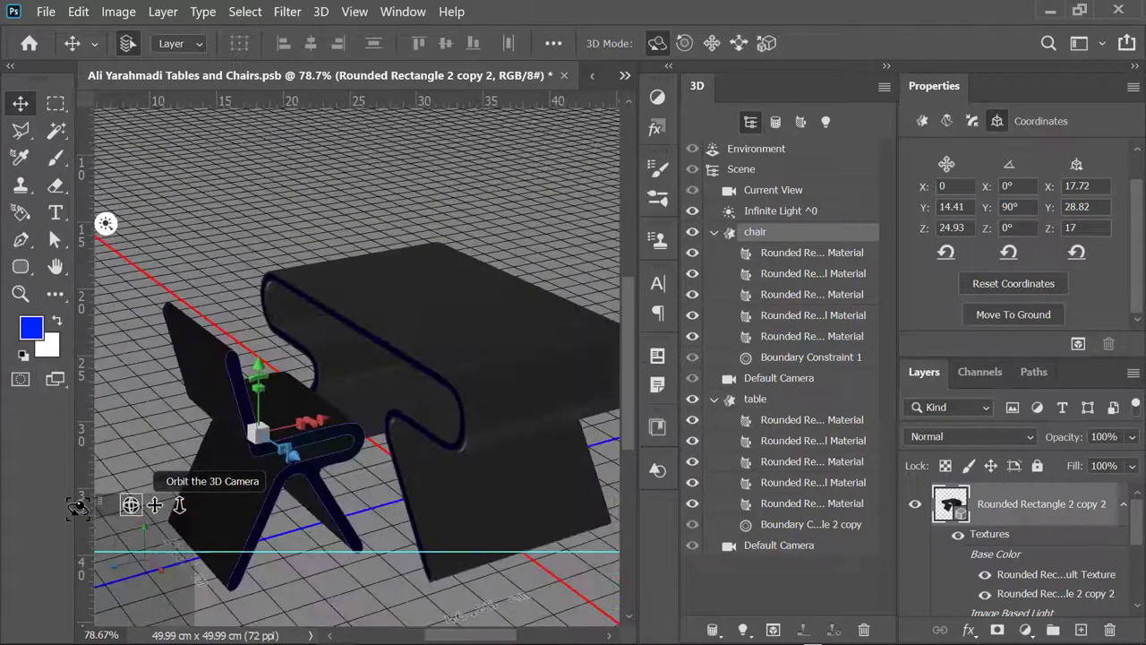
pyautogui.click(752, 175)
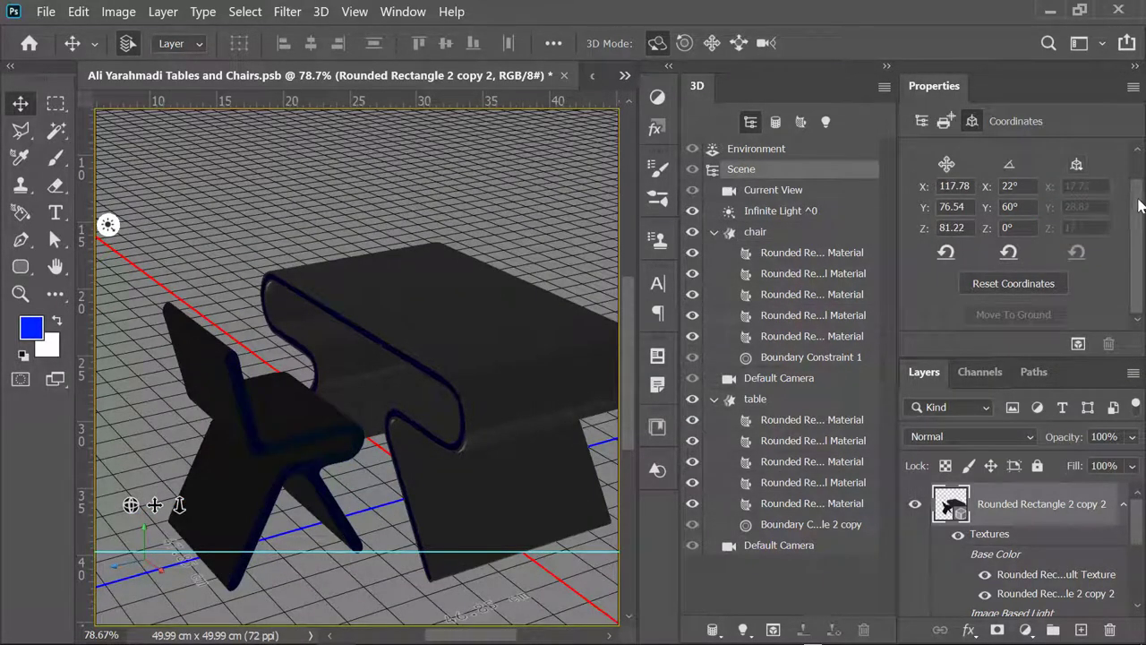
# - Remove hidden backfaces in the scene's render settings and frame the table and chair
pyautogui.click(921, 124)
pyautogui.moveTo(1140, 231); pyautogui.dragTo(1140, 315)
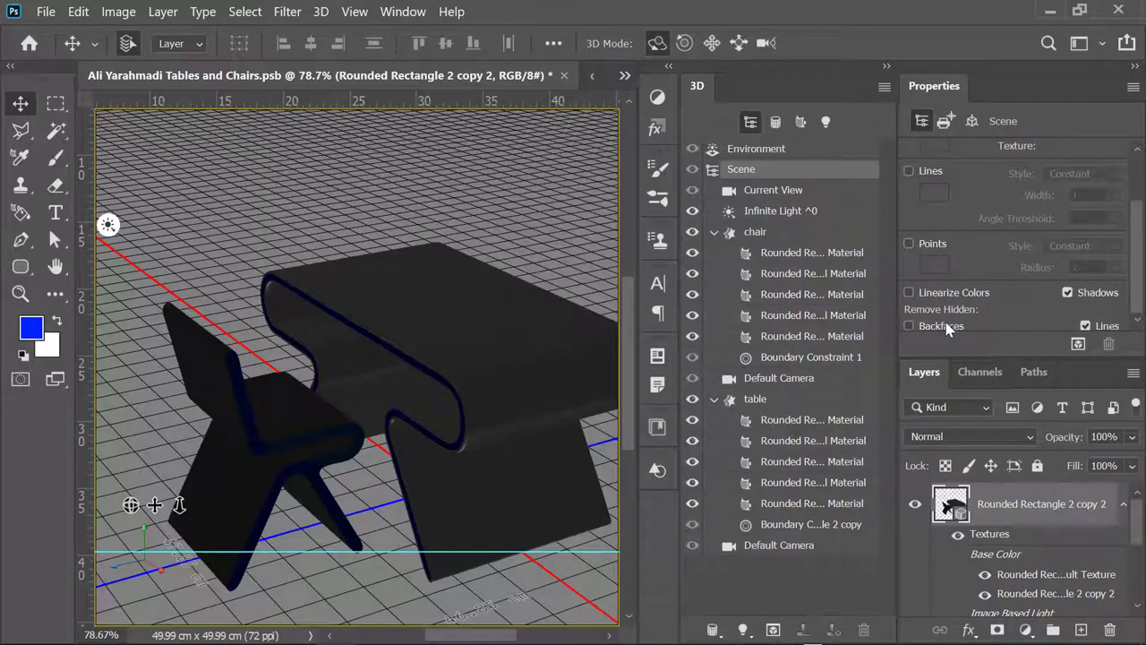
pyautogui.click(910, 326)
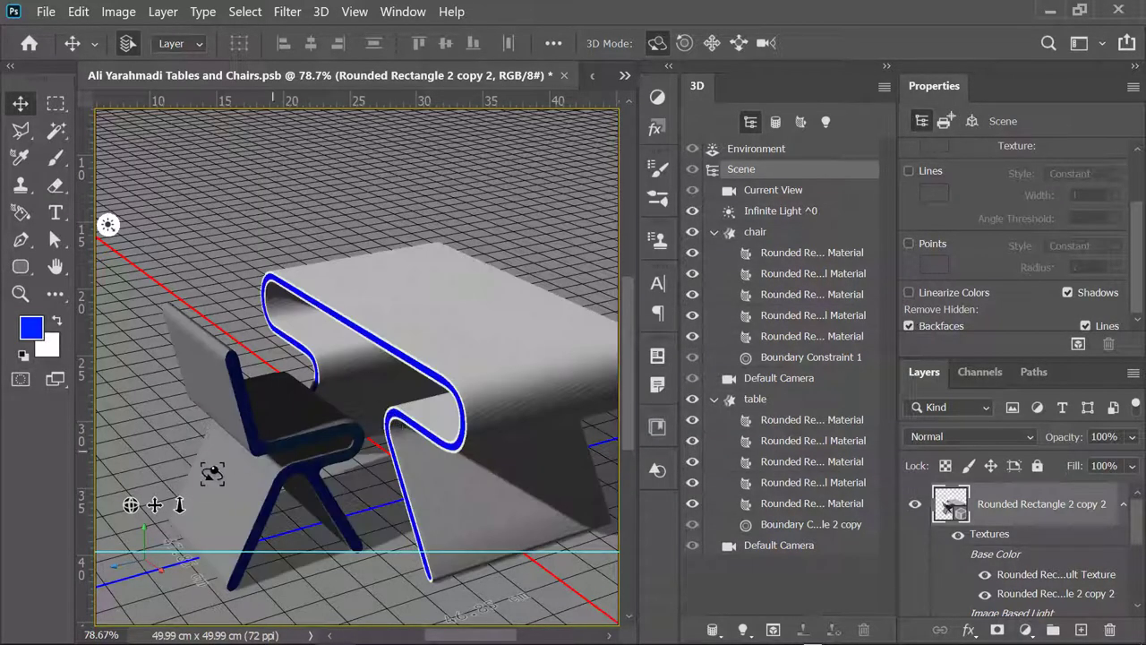
pyautogui.moveTo(180, 504)
pyautogui.mouseDown()
pyautogui.moveTo(142, 489)
pyautogui.moveTo(676, 363)
pyautogui.mouseUp()
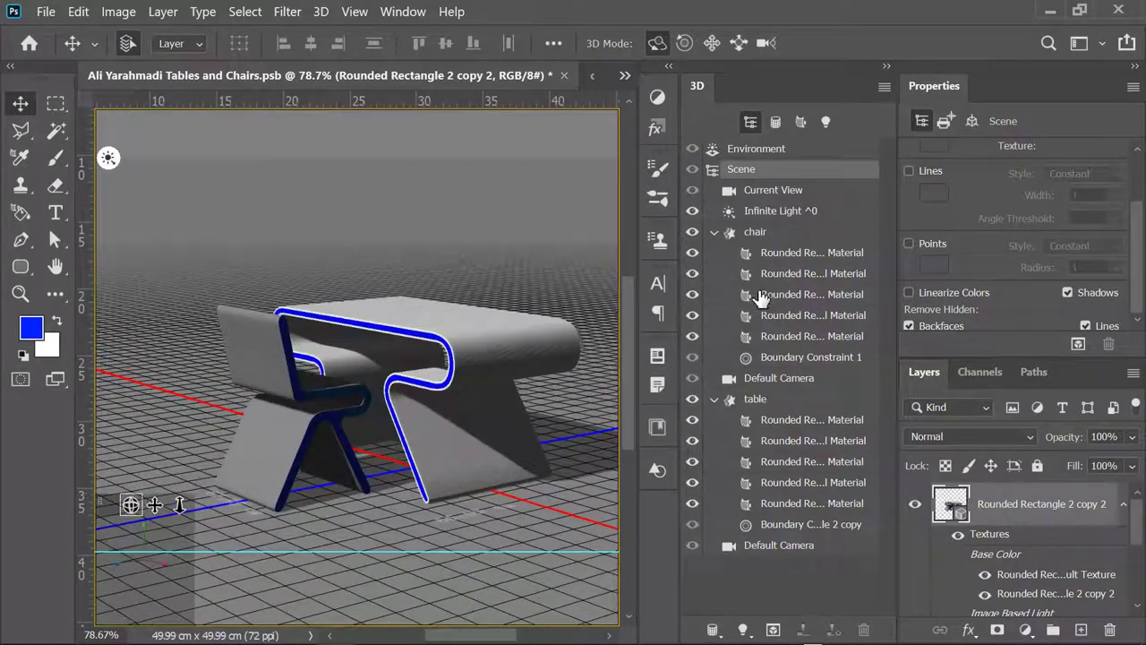
# - Remove the texture from the chair materials' base colour
pyautogui.click(788, 255)
pyautogui.keyDown('shift'); pyautogui.click(793, 337); pyautogui.keyUp('shift')
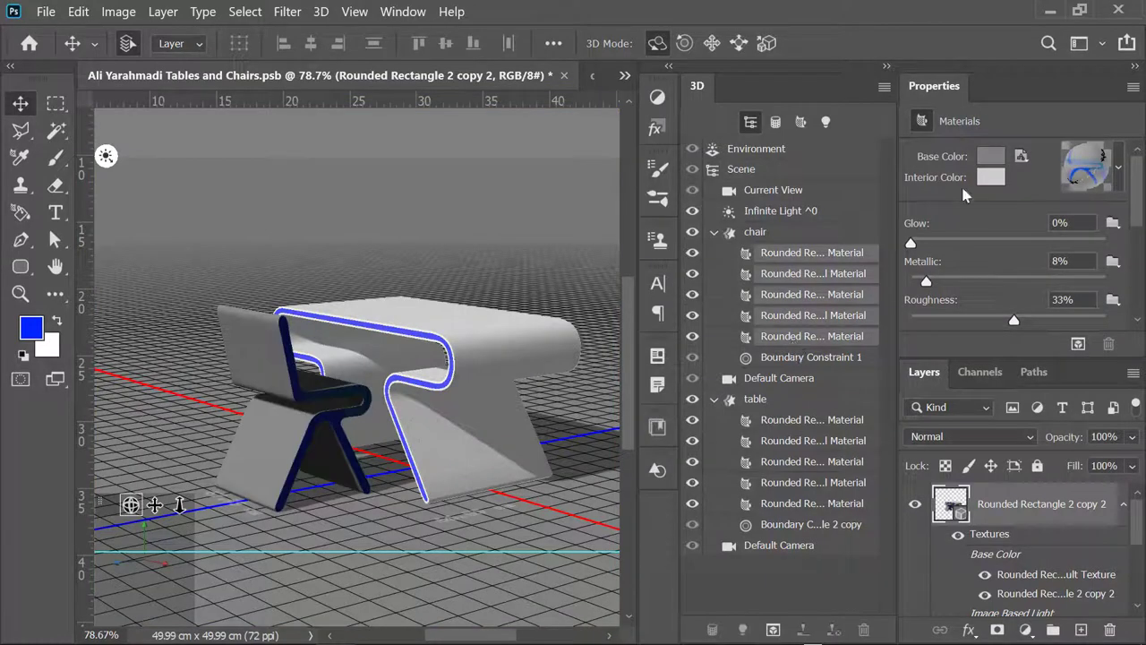
pyautogui.click(1022, 158)
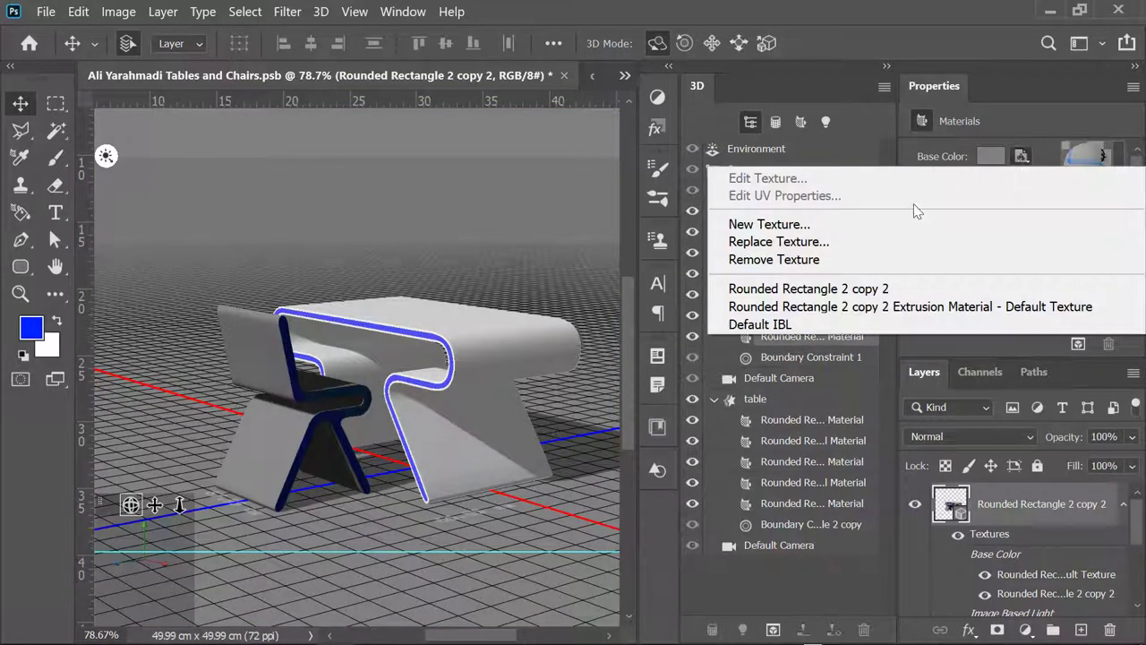
pyautogui.click(849, 264)
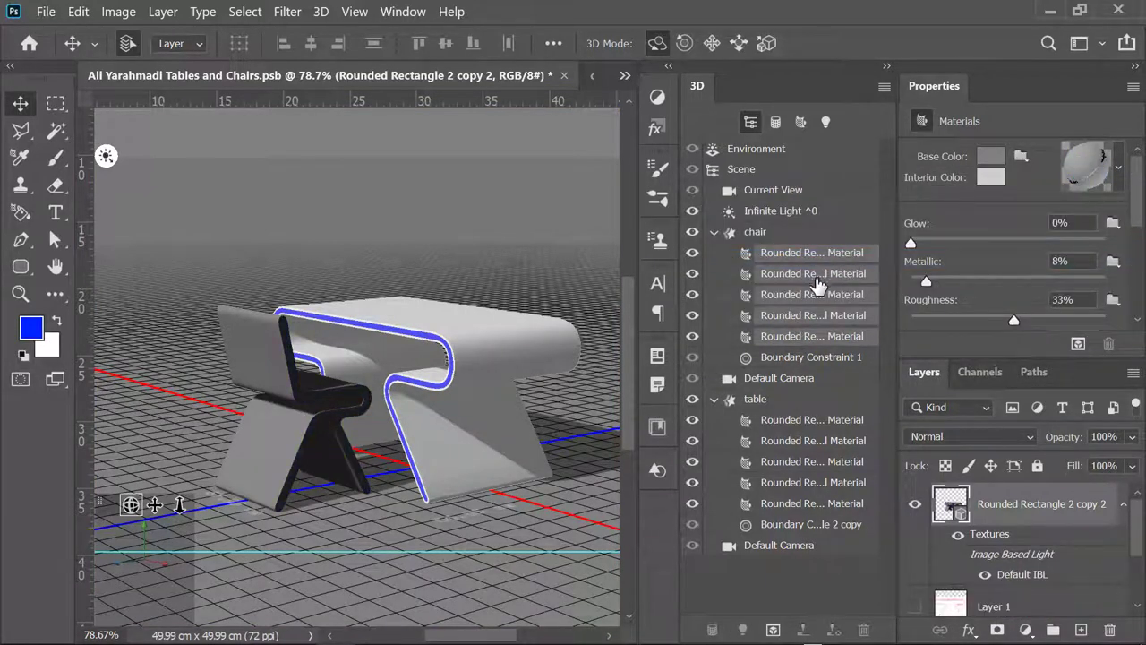
# - Set the chair materials' base colour to pure blue, RGB 0, 0, 255
pyautogui.click(809, 339)
pyautogui.keyDown('shift'); pyautogui.click(827, 256); pyautogui.keyUp('shift')
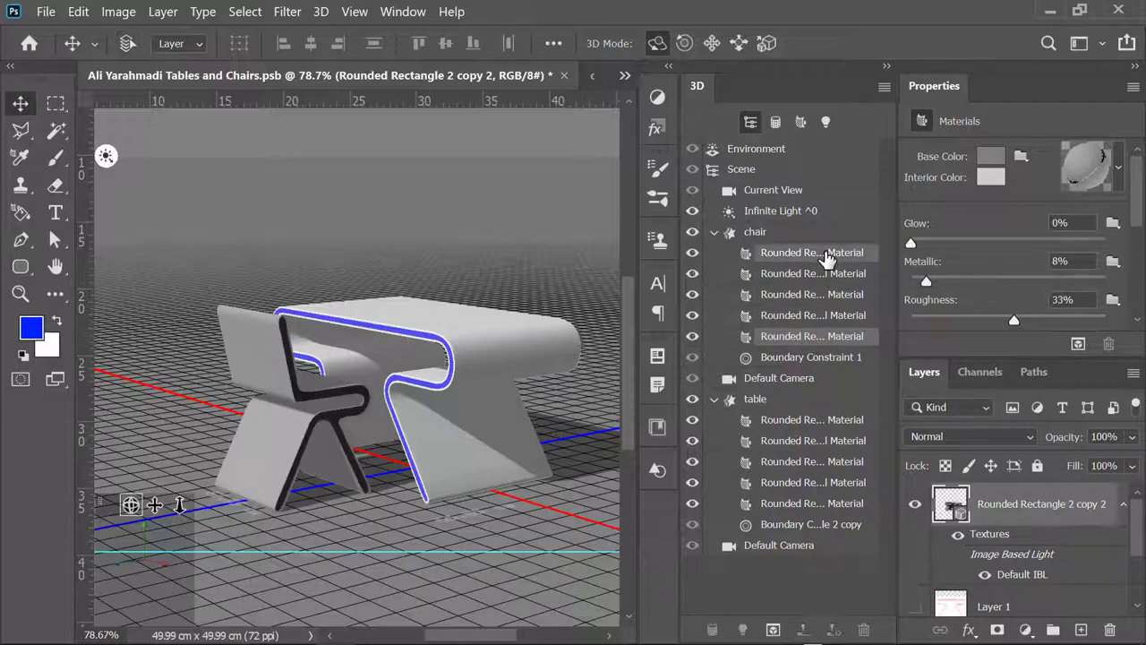
pyautogui.click(991, 156)
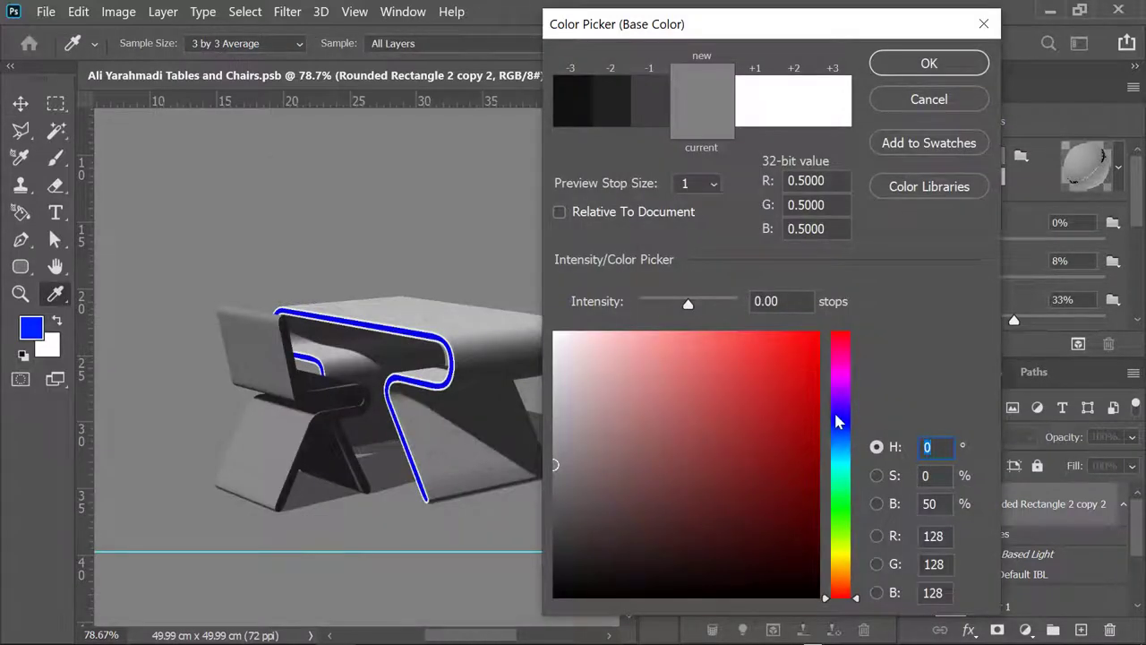
pyautogui.click(840, 414)
pyautogui.moveTo(805, 405); pyautogui.dragTo(853, 301)
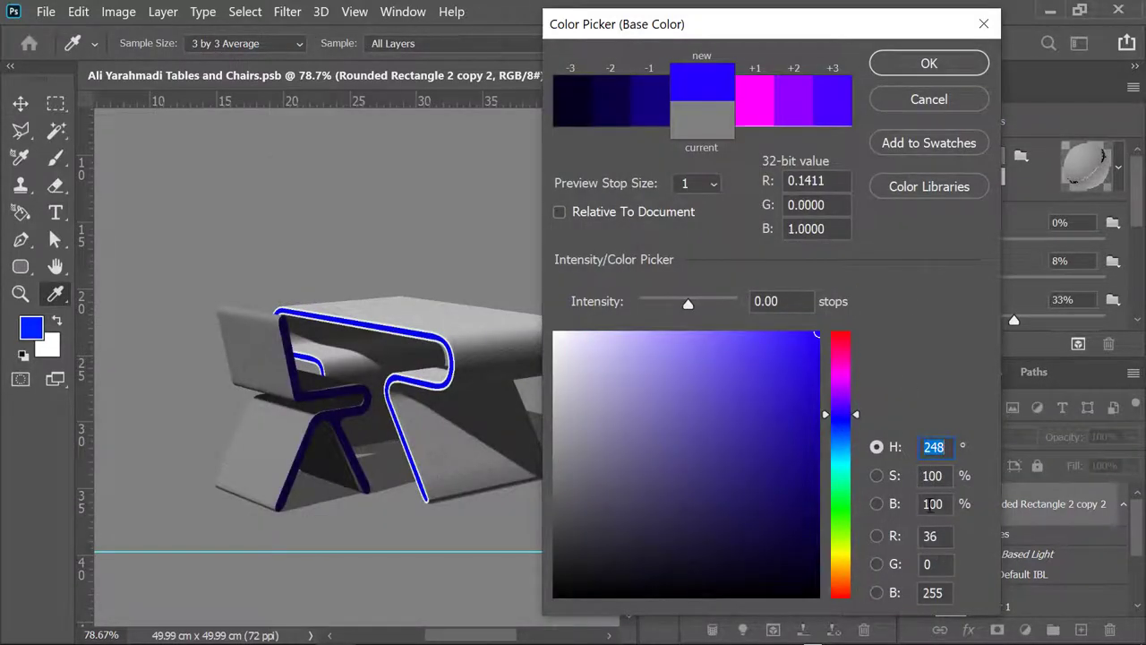
pyautogui.click(943, 530)
pyautogui.write('0')
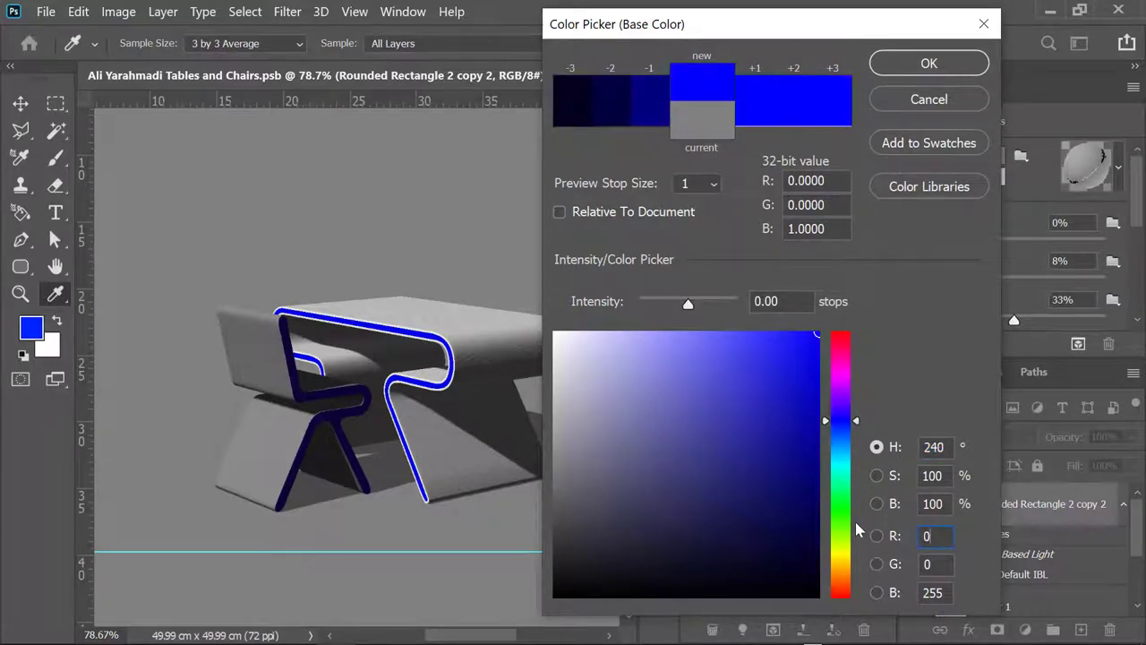
pyautogui.click(929, 64)
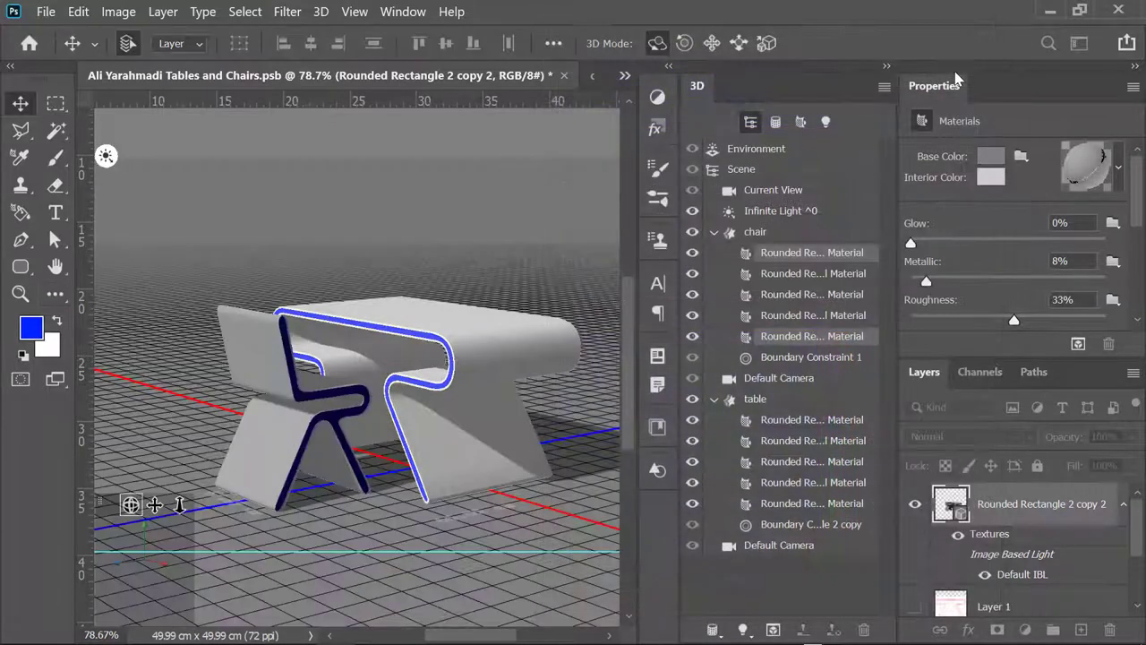
# - In the chair's Cap settings, enter Bevel Width 40% and Angle 1°
pyautogui.click(755, 235)
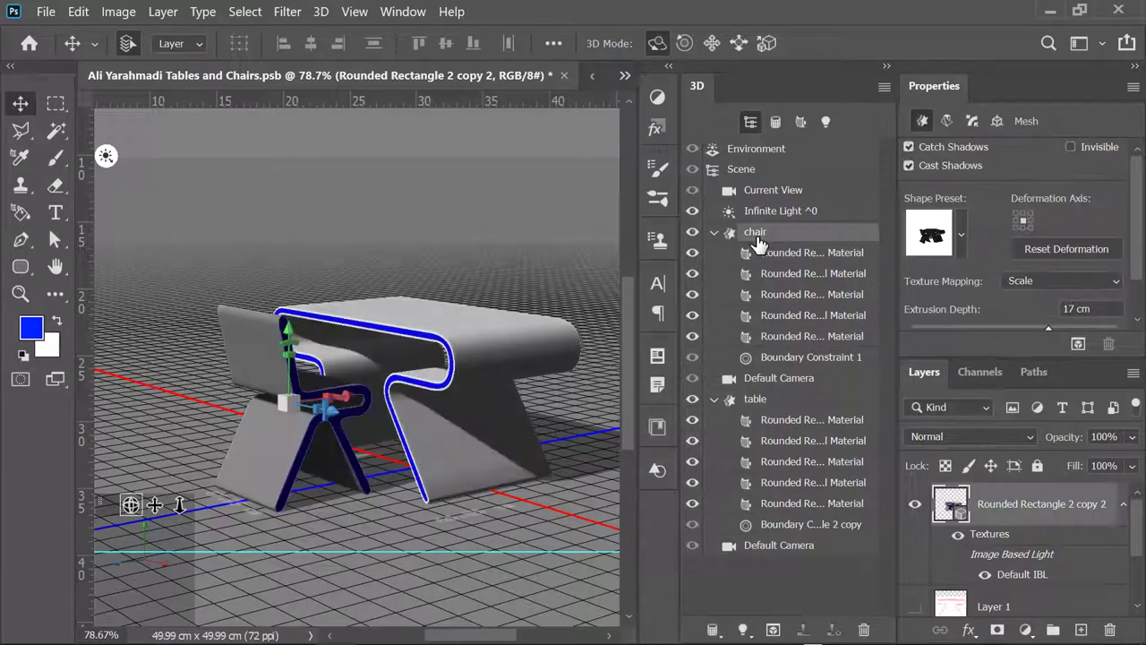
pyautogui.moveTo(179, 505); pyautogui.dragTo(182, 582)
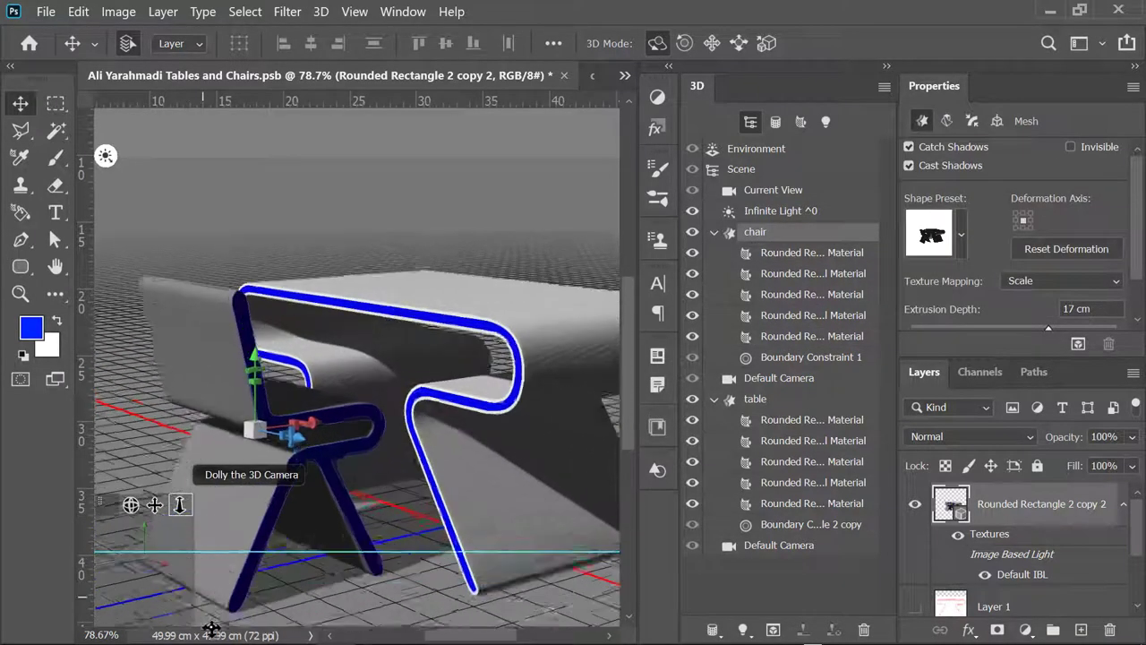
pyautogui.click(972, 122)
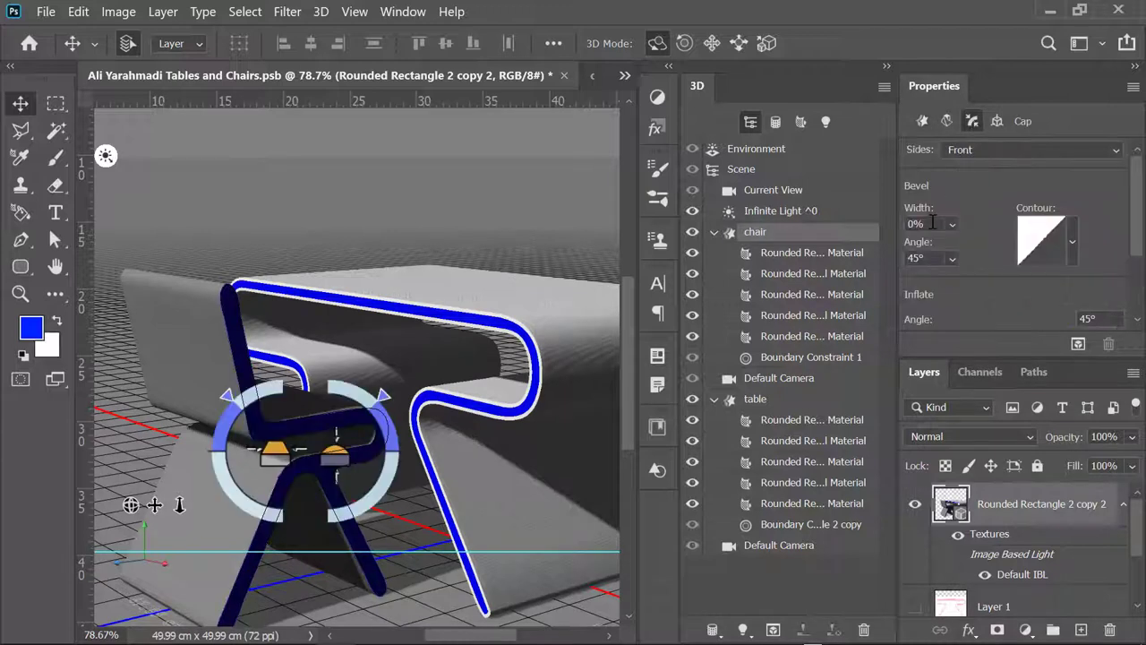
pyautogui.write('40')
pyautogui.press('Return')
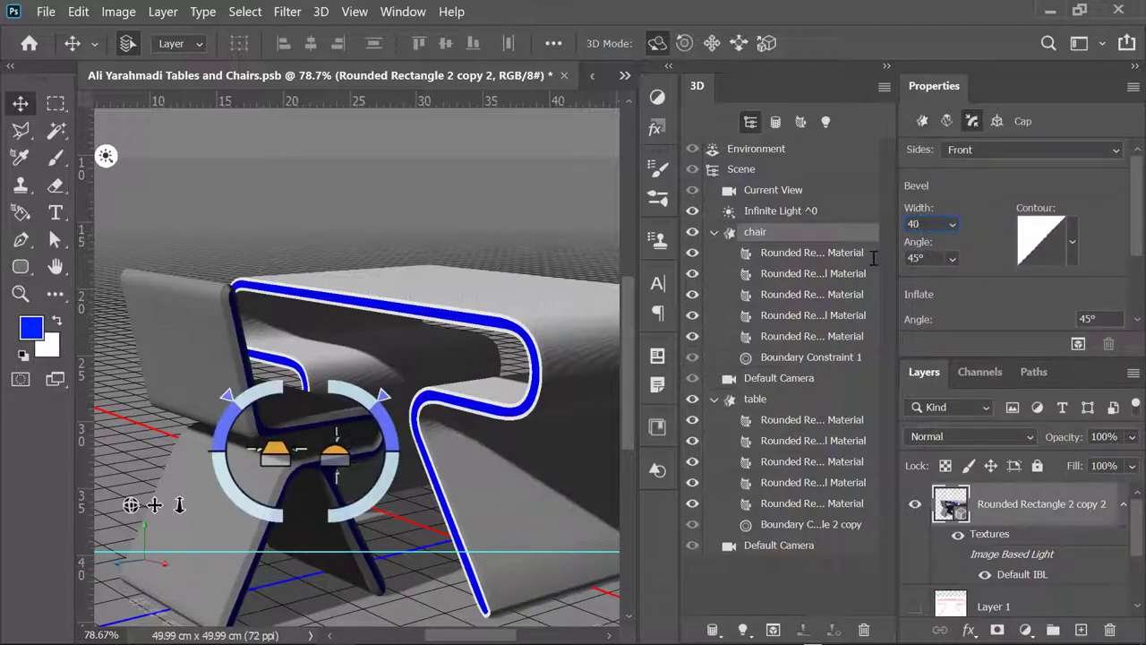
pyautogui.press('Tab')
pyautogui.write('1')
pyautogui.press('Return')
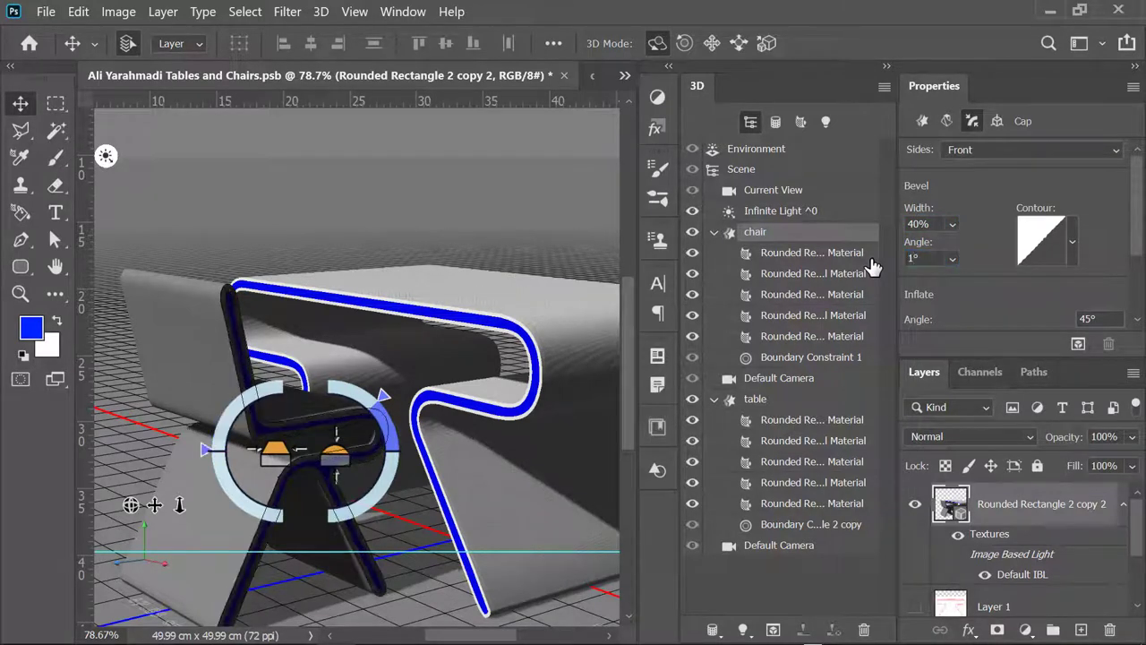
# - Give three chair face materials a white base colour and orbit to a side view
pyautogui.click(813, 284)
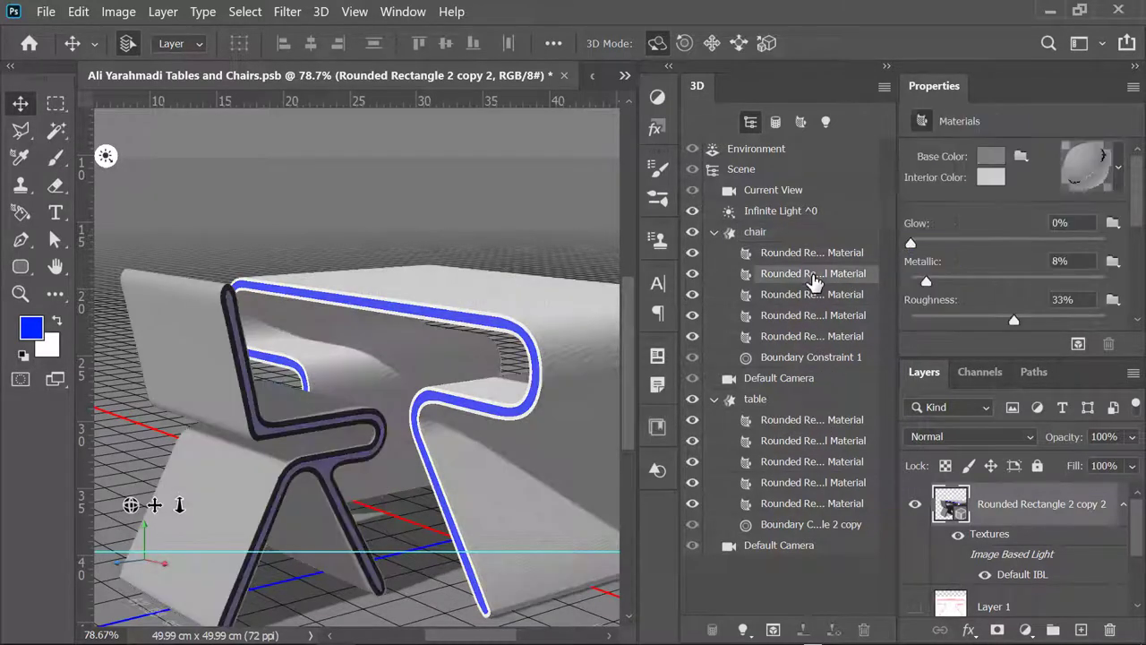
pyautogui.keyDown('shift'); pyautogui.click(808, 323); pyautogui.keyUp('shift')
pyautogui.click(997, 162)
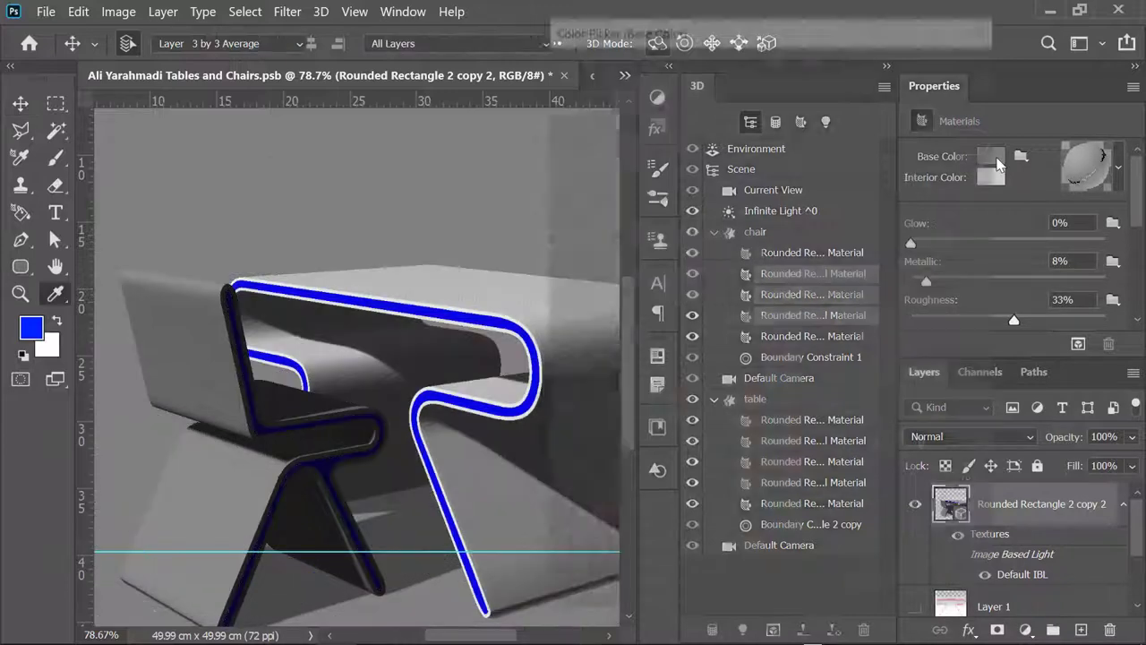
pyautogui.moveTo(645, 379); pyautogui.dragTo(495, 270)
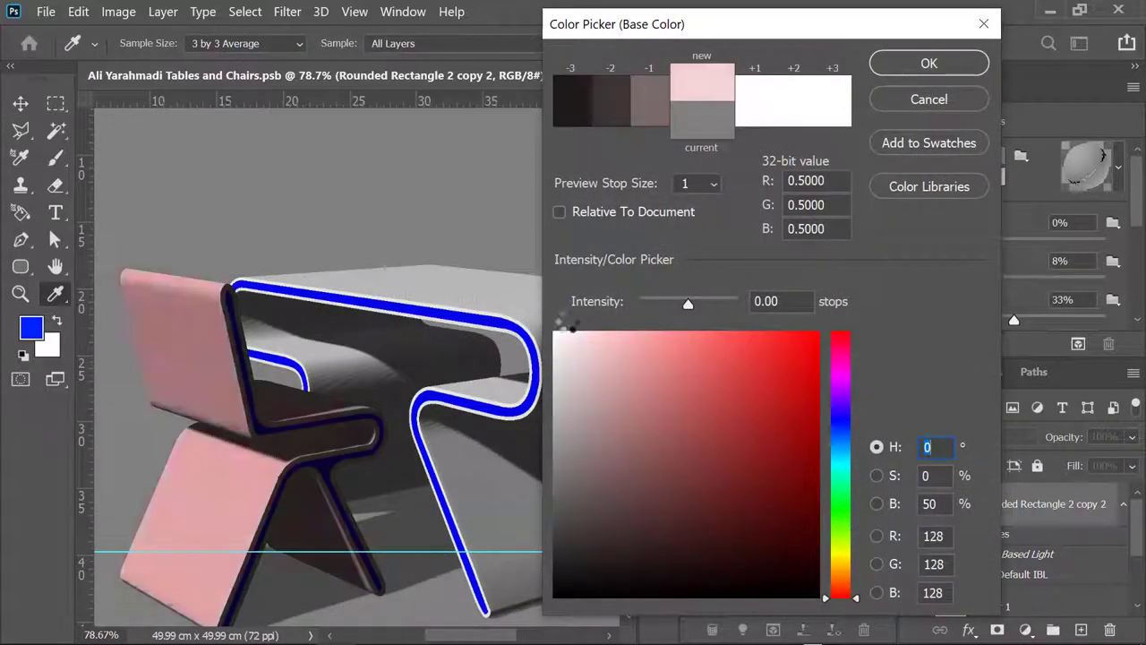
pyautogui.click(927, 65)
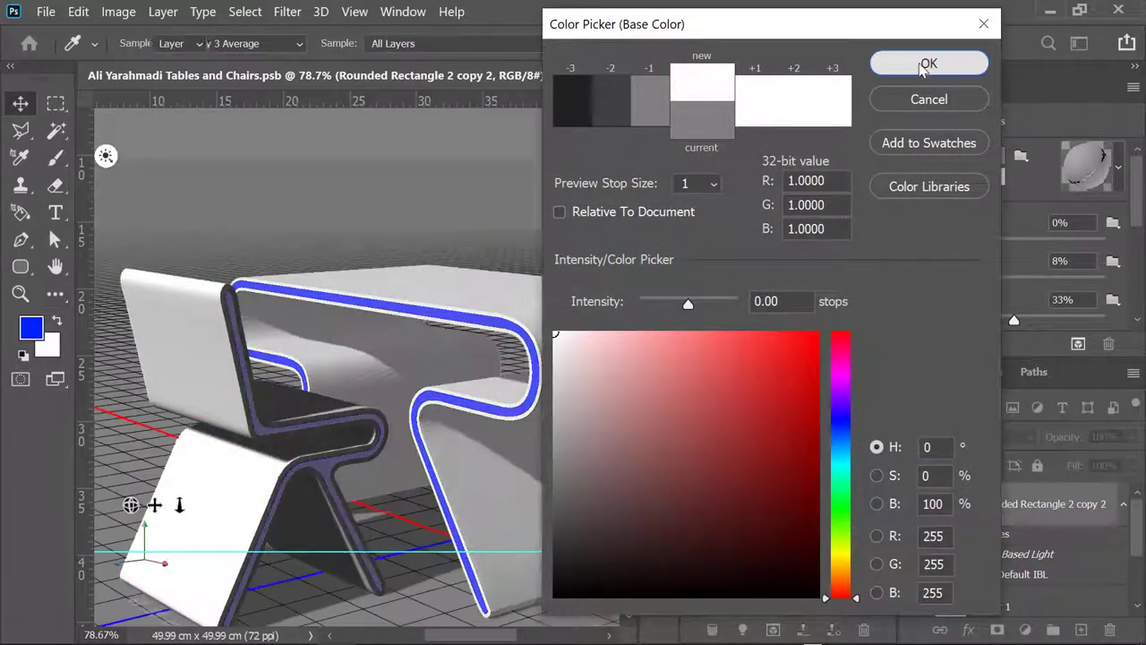
pyautogui.moveTo(132, 504)
pyautogui.mouseDown()
pyautogui.moveTo(110, 509)
pyautogui.moveTo(227, 512)
pyautogui.mouseUp()
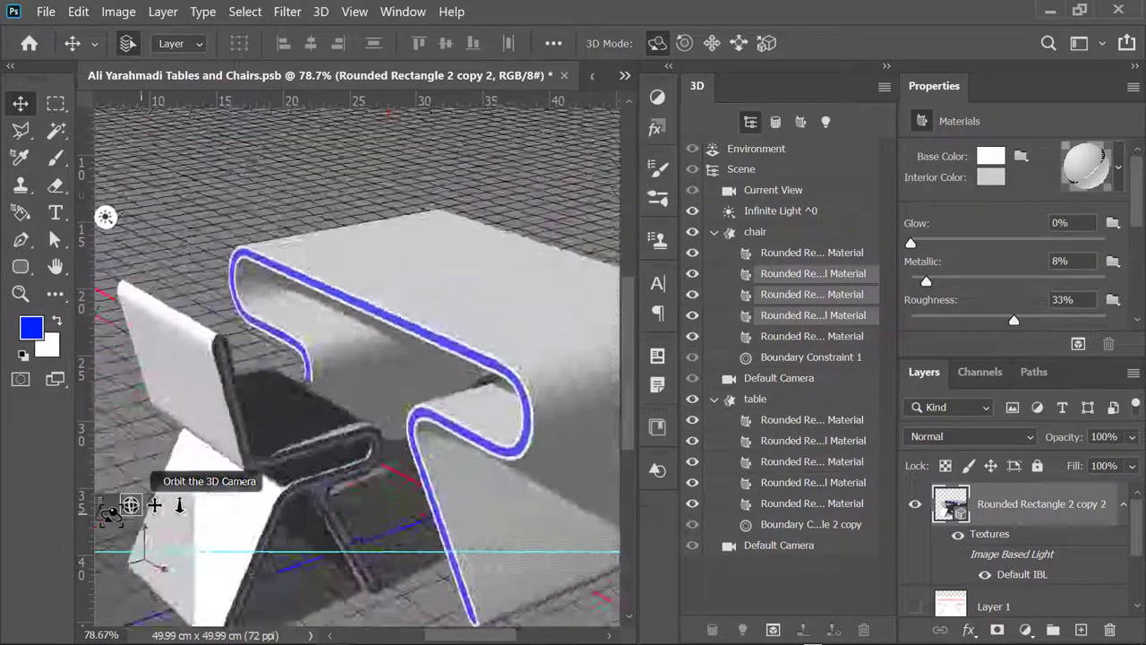
# - Set the chair's cap bevel sides to Front and Back
pyautogui.moveTo(227, 513); pyautogui.dragTo(376, 515)
pyautogui.click(744, 233)
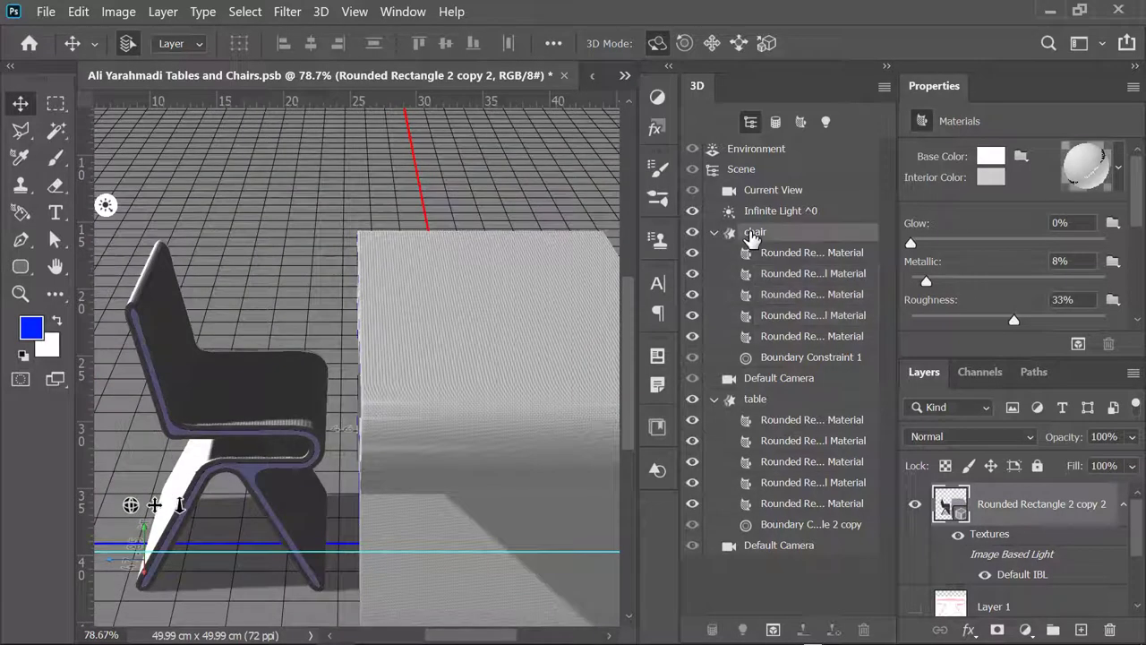
pyautogui.click(971, 122)
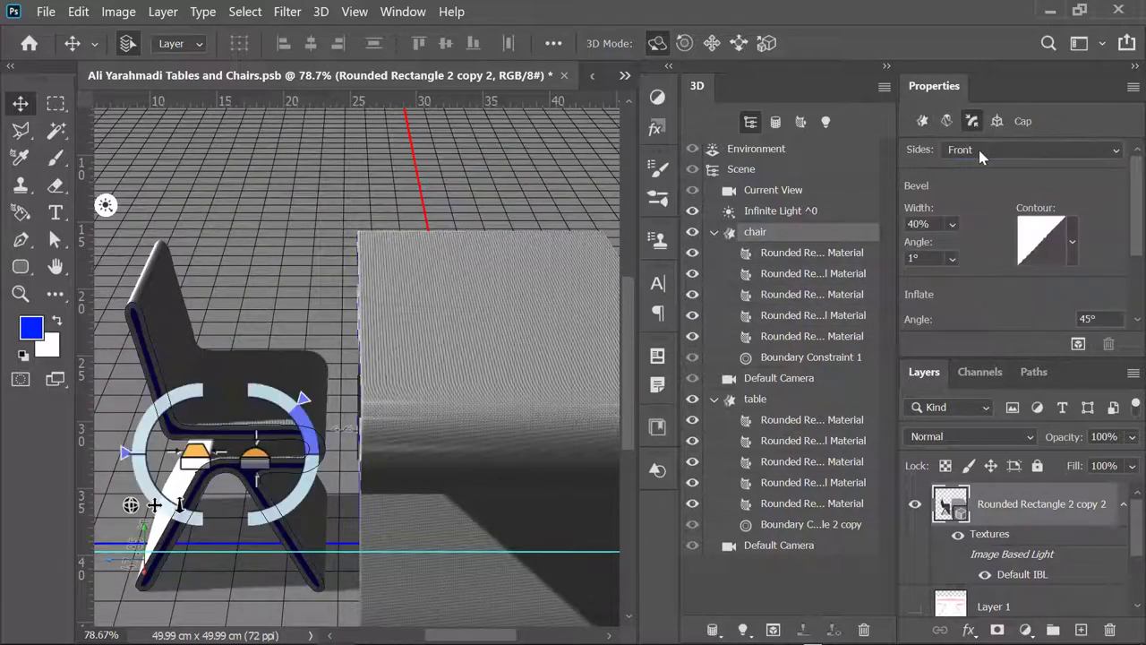
pyautogui.click(978, 148)
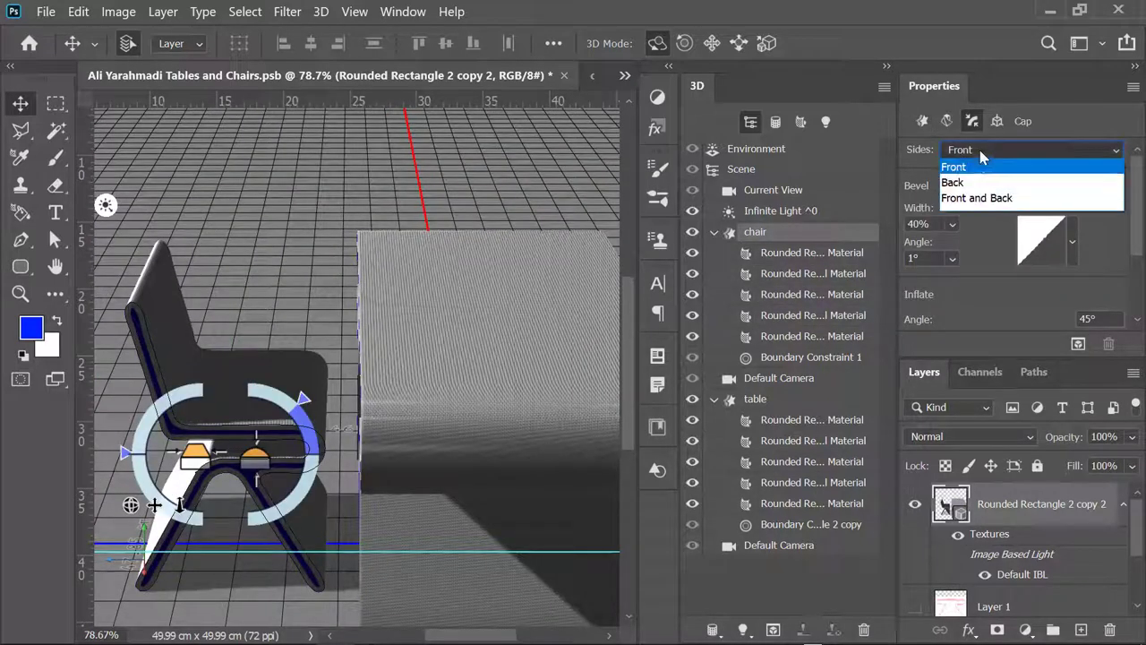
pyautogui.click(967, 199)
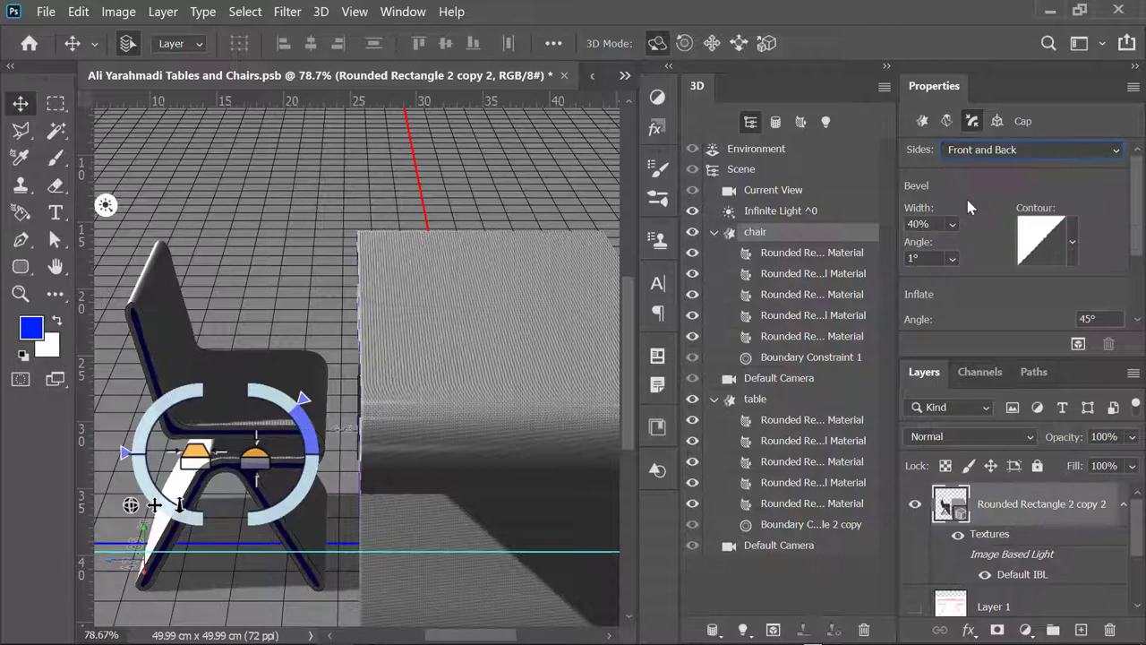
# - Set the table's cap bevel sides to Front and Back
pyautogui.click(757, 404)
pyautogui.click(975, 123)
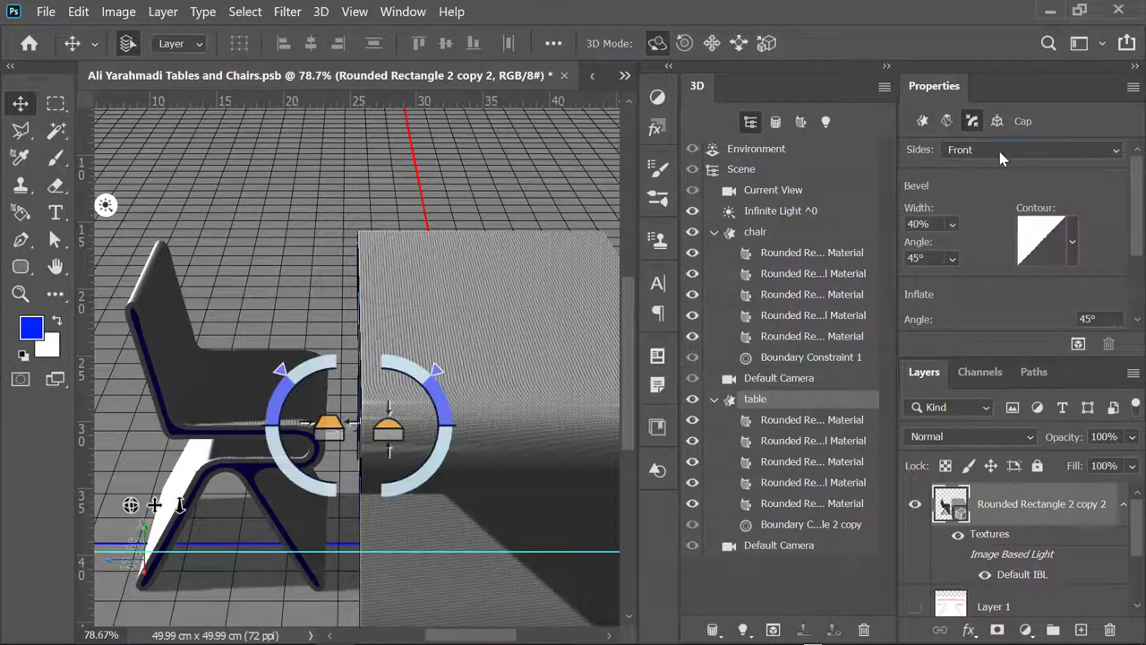
pyautogui.click(997, 149)
pyautogui.click(985, 198)
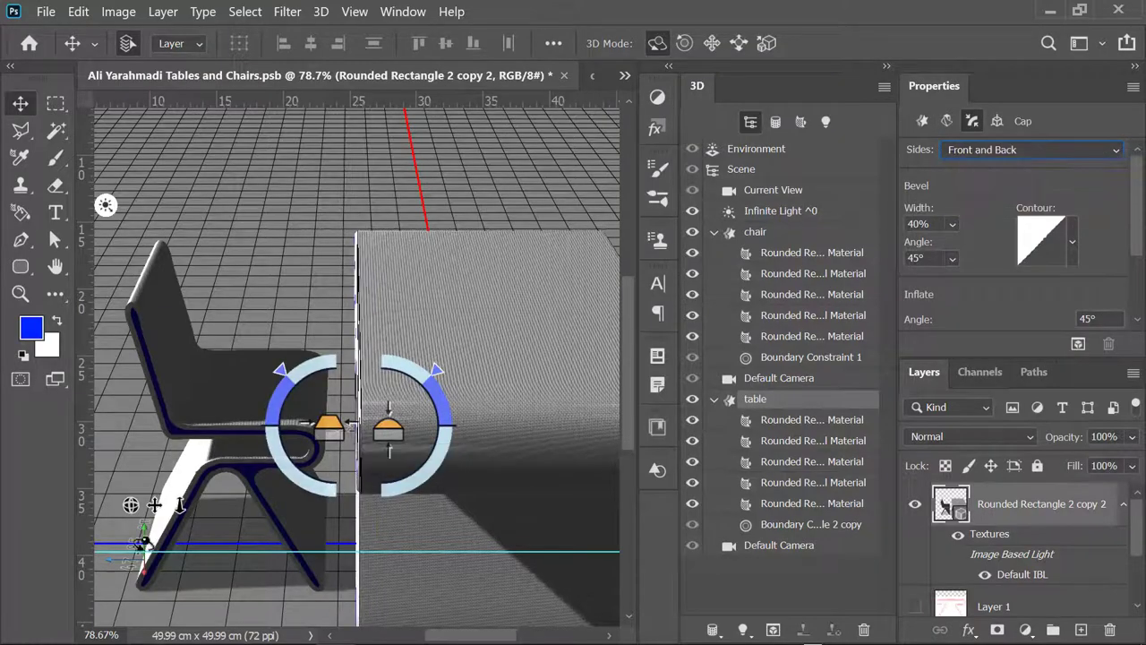
pyautogui.moveTo(133, 504)
pyautogui.mouseDown()
pyautogui.moveTo(235, 502)
pyautogui.moveTo(141, 443)
pyautogui.moveTo(90, 376)
pyautogui.moveTo(119, 478)
pyautogui.moveTo(151, 504)
pyautogui.mouseUp()
# - Rotate the Infinite Light's gizmo to brighten chair and table, checking from several camera angles
pyautogui.click(761, 212)
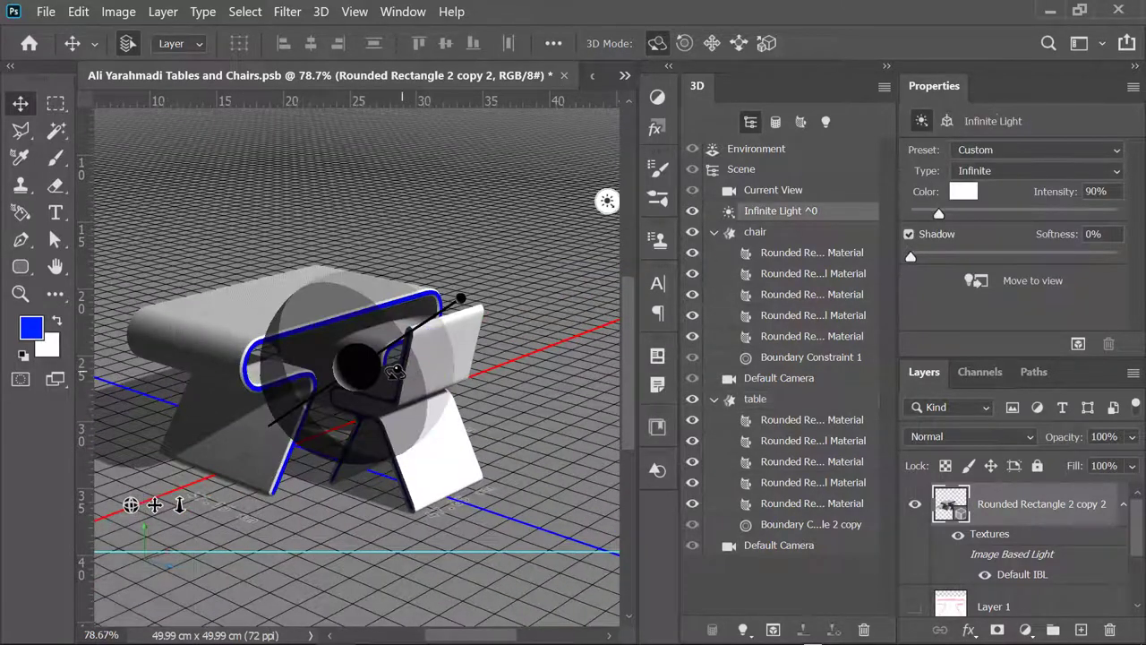
pyautogui.moveTo(460, 299)
pyautogui.mouseDown()
pyautogui.moveTo(325, 333)
pyautogui.moveTo(442, 298)
pyautogui.mouseUp()
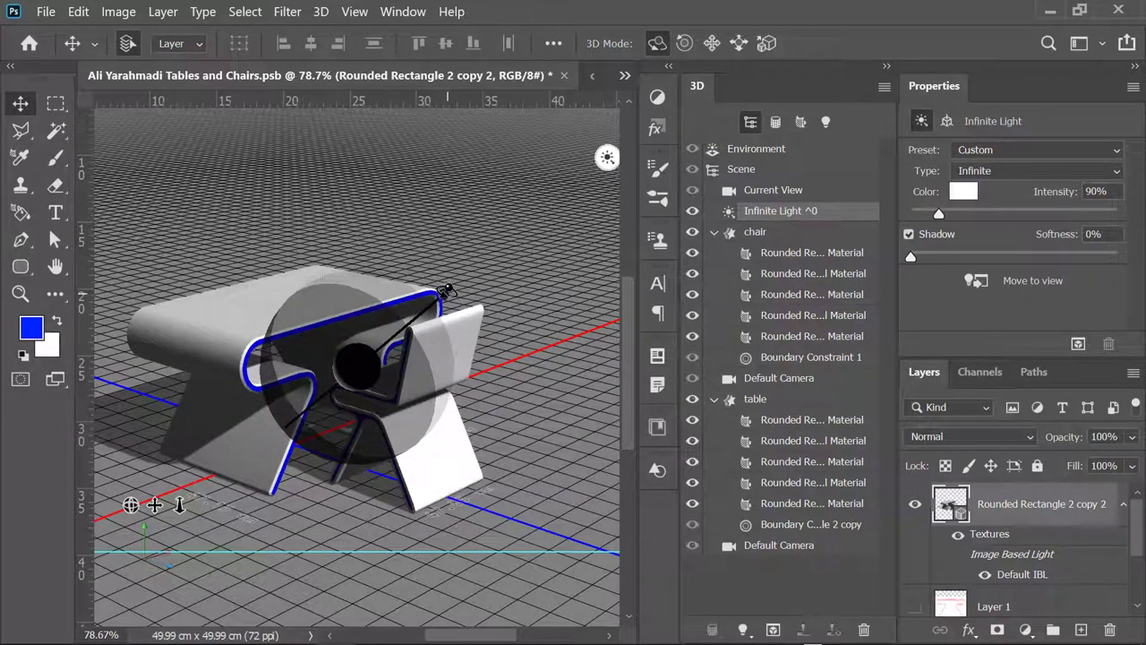
pyautogui.moveTo(445, 291); pyautogui.dragTo(306, 326)
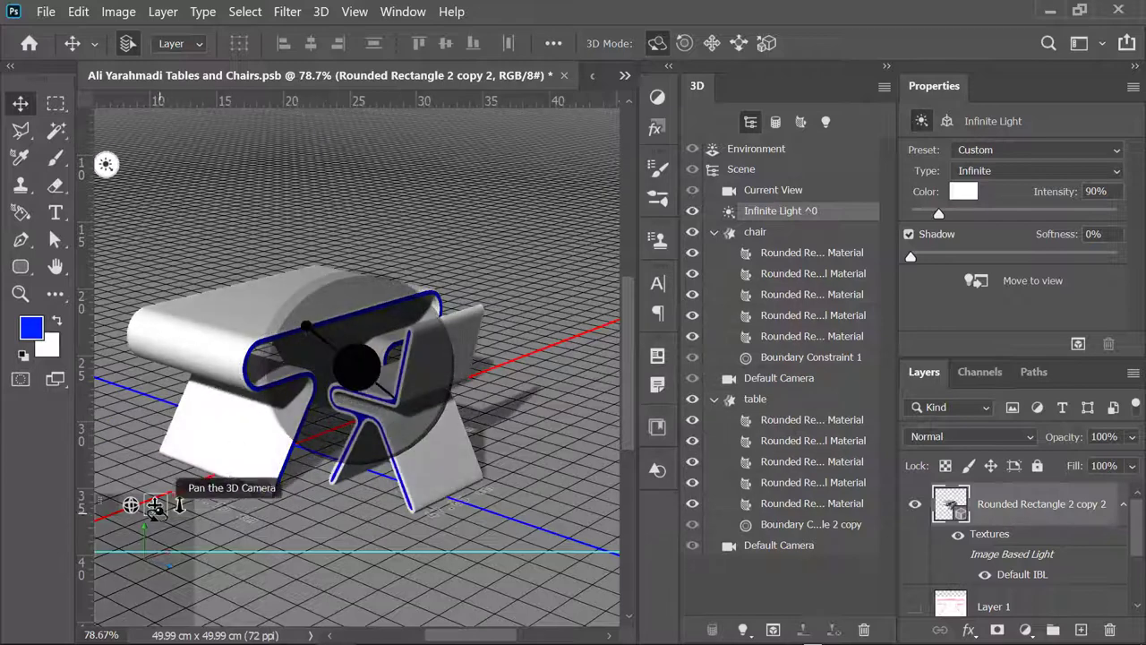
pyautogui.moveTo(131, 504); pyautogui.dragTo(57, 504)
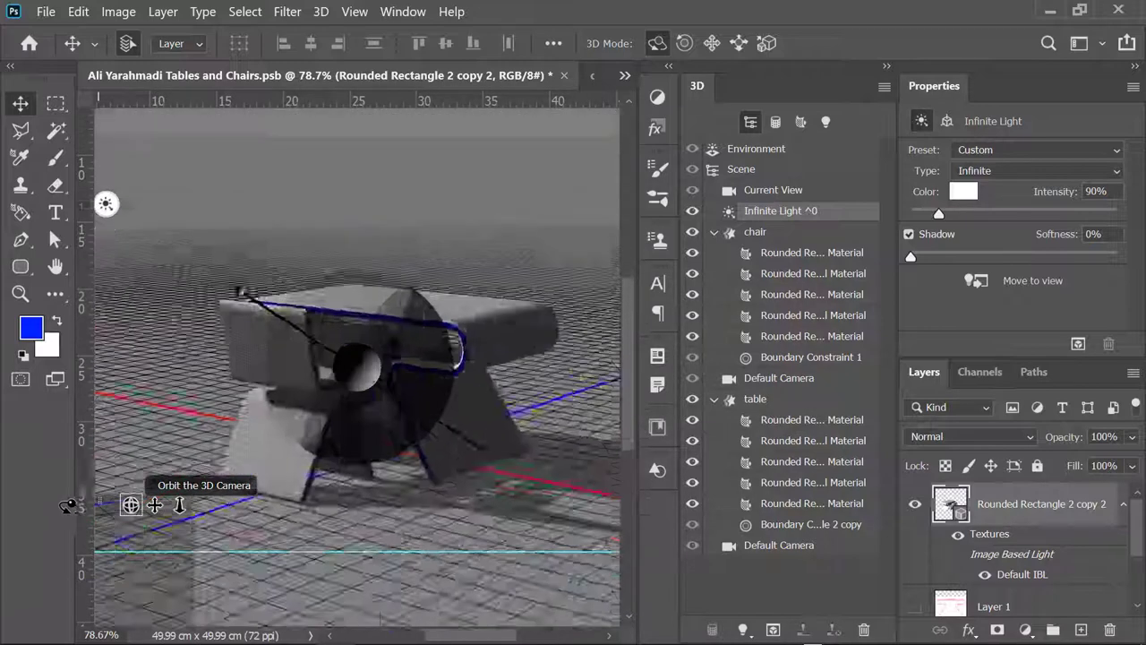
pyautogui.moveTo(259, 408)
pyautogui.mouseDown()
pyautogui.moveTo(529, 464)
pyautogui.moveTo(372, 314)
pyautogui.moveTo(352, 308)
pyautogui.mouseUp()
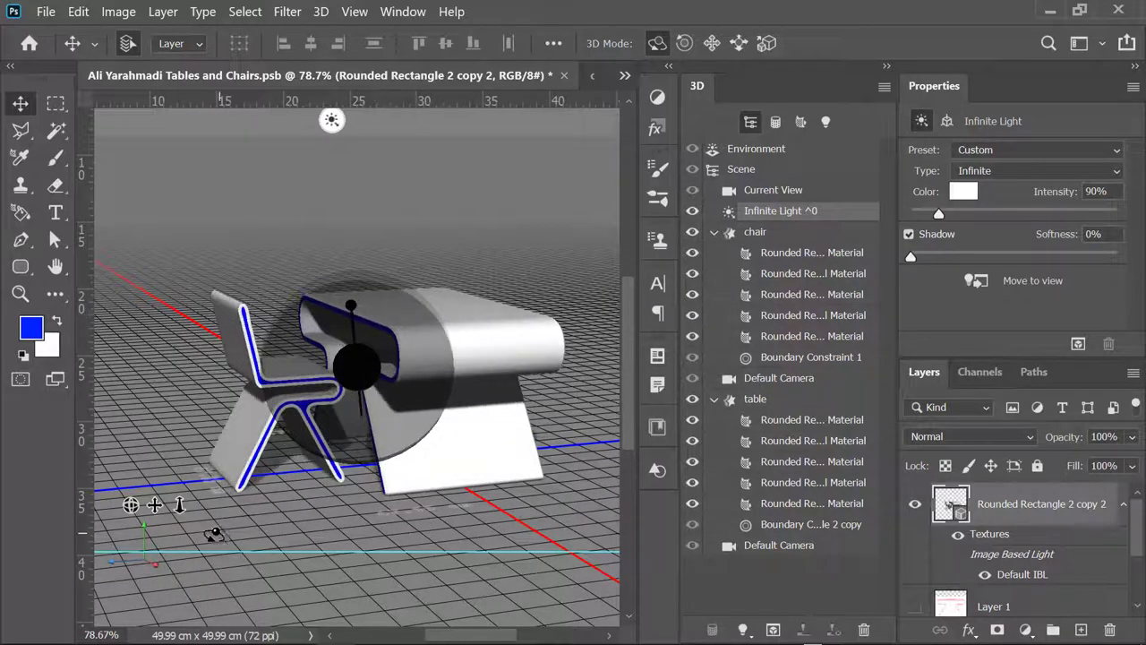
pyautogui.moveTo(132, 504); pyautogui.dragTo(191, 576)
pyautogui.moveTo(155, 504); pyautogui.dragTo(128, 506)
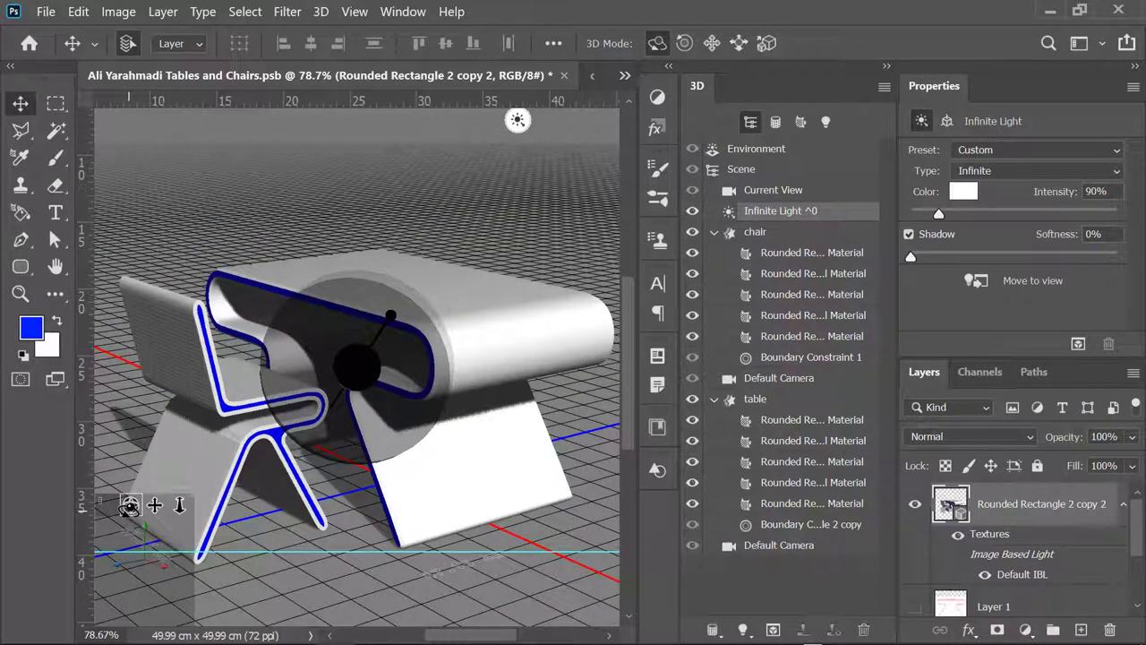
pyautogui.click(753, 233)
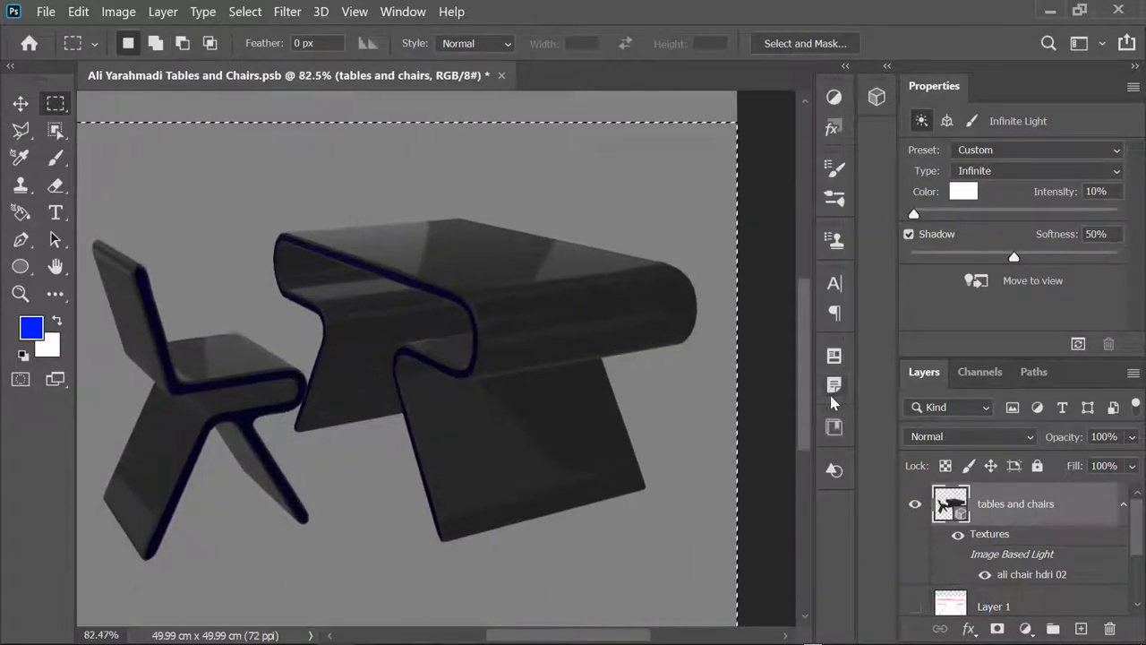
# - Render the merged chair-and-table scene with 3D > Render 3D Layer
pyautogui.scroll(-1, 583, 417)
pyautogui.moveTo(634, 635); pyautogui.dragTo(620, 641)
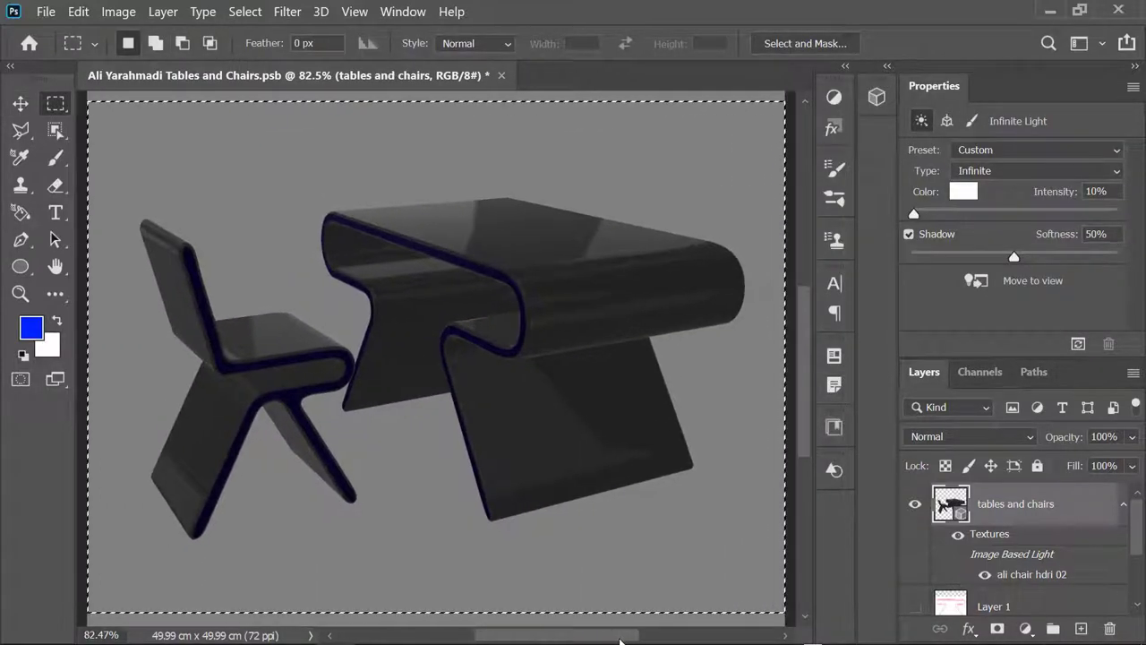
pyautogui.click(321, 12)
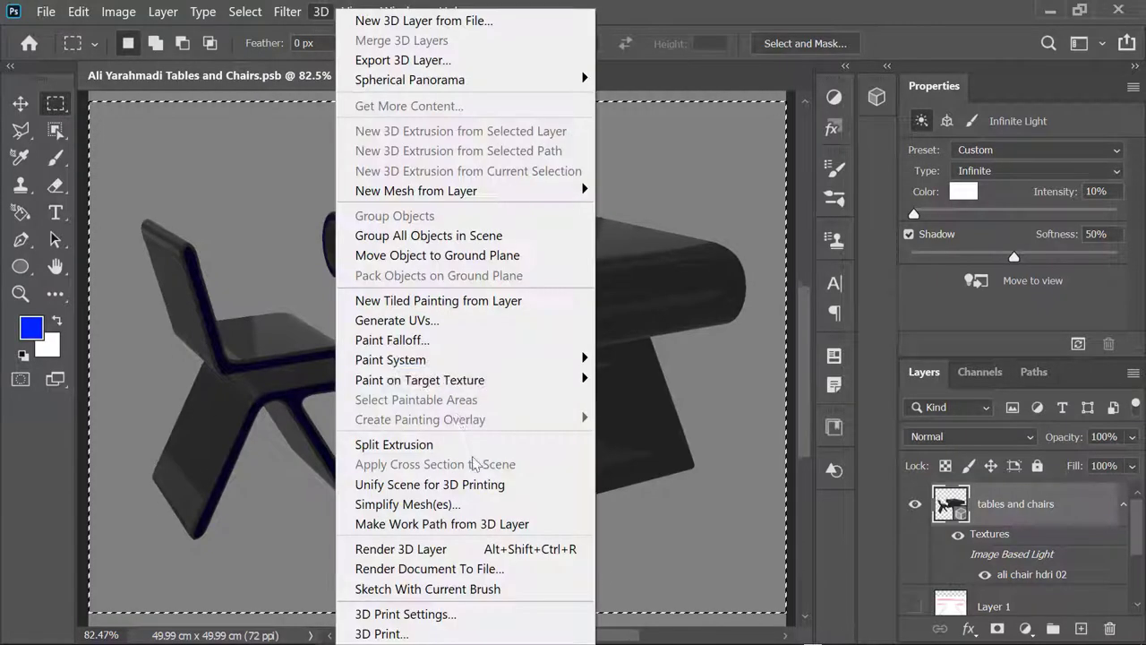
pyautogui.click(401, 549)
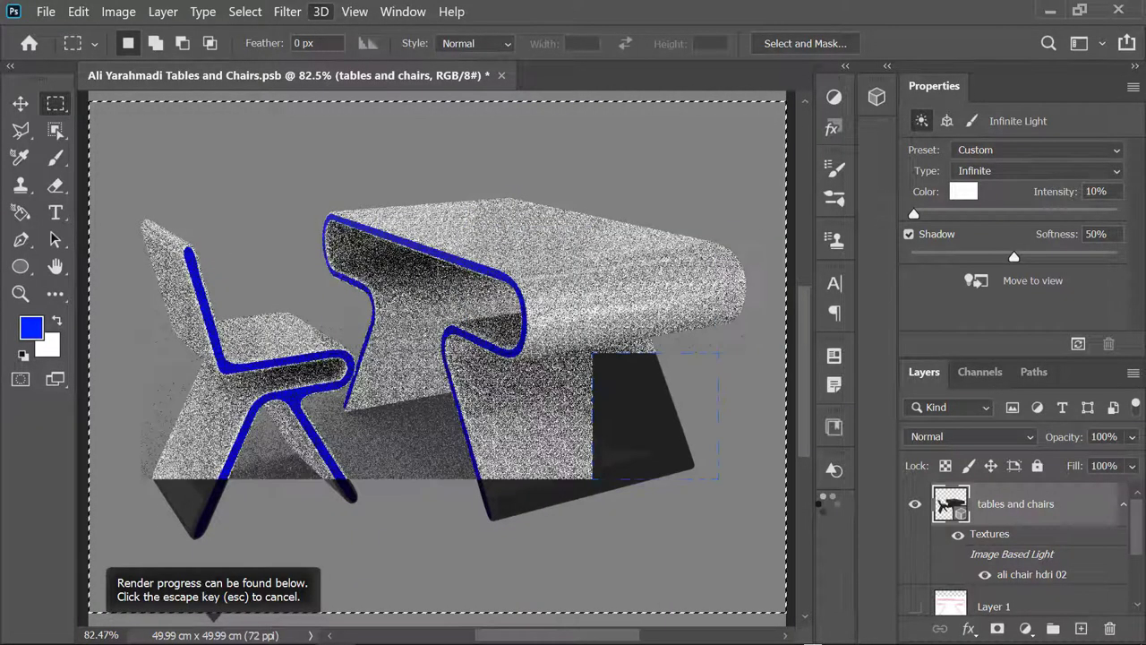